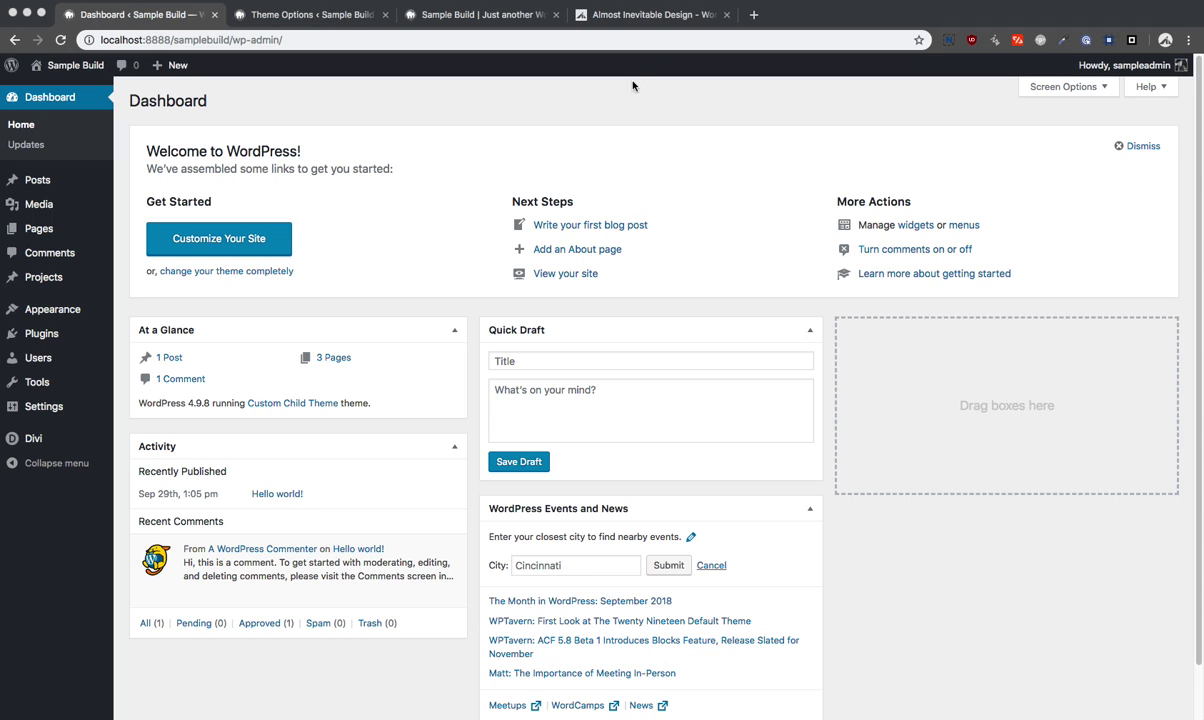
Step: Show the Sample Build home page and open, then close, its full-screen menu overlay
{"action": "left_click", "coordinate": [640, 14]}
{"action": "left_click", "coordinate": [522, 15]}
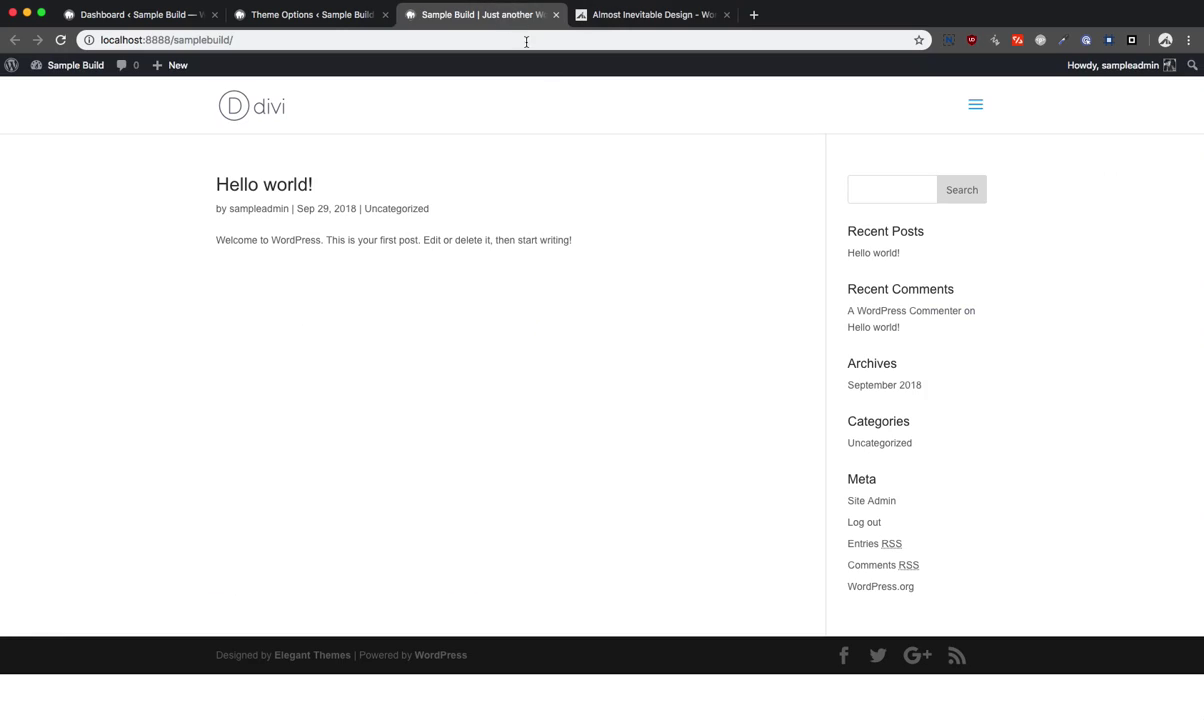
{"action": "left_click", "coordinate": [975, 104]}
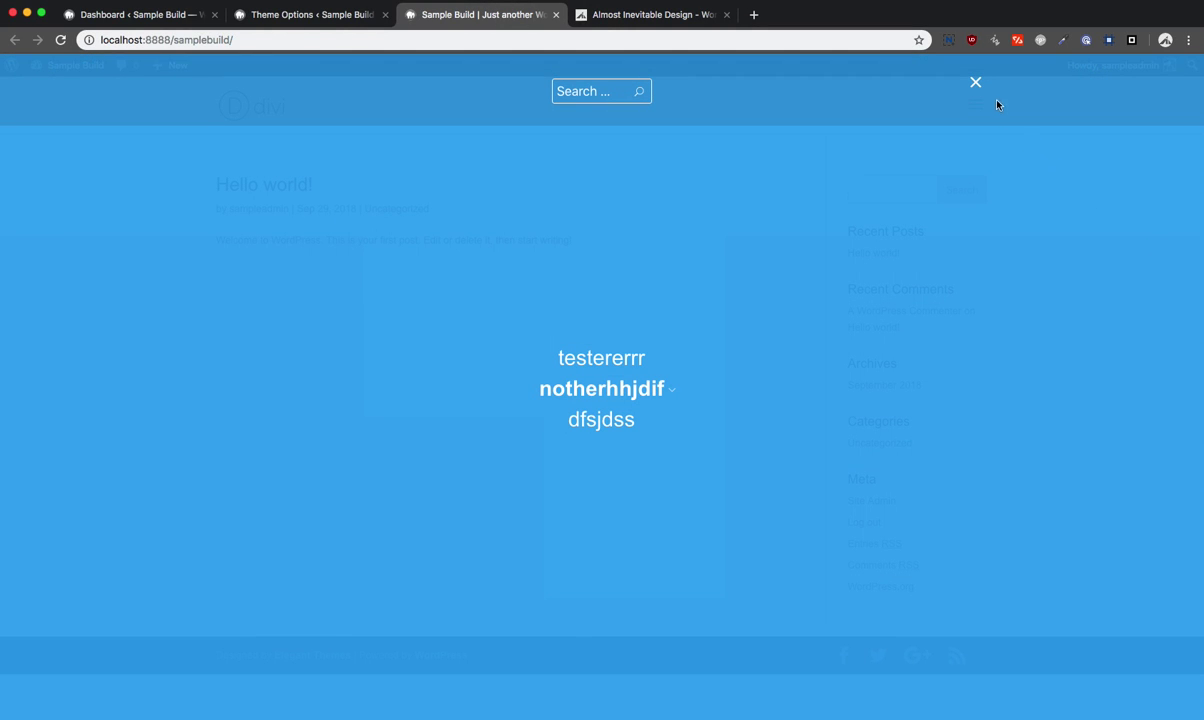
{"action": "left_click", "coordinate": [975, 82]}
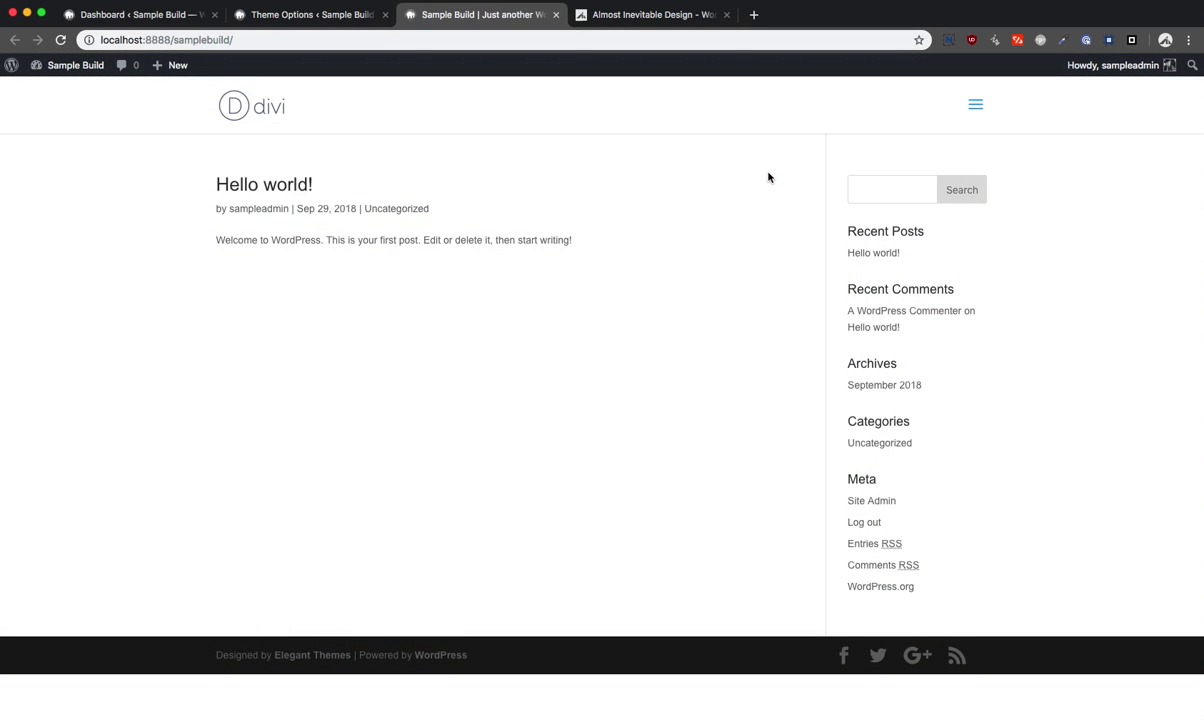
Step: Reload the Sample Build page and confirm the full-screen menu still opens and closes
{"action": "key", "text": "super+r"}
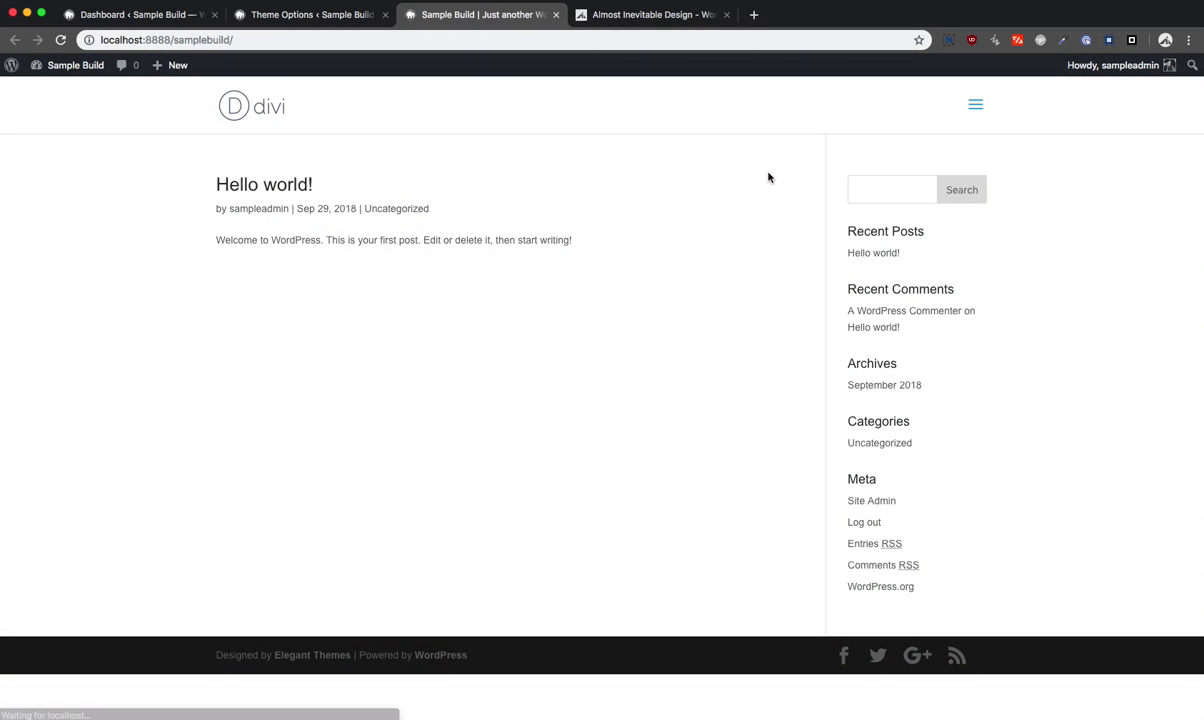
{"action": "left_click", "coordinate": [975, 106]}
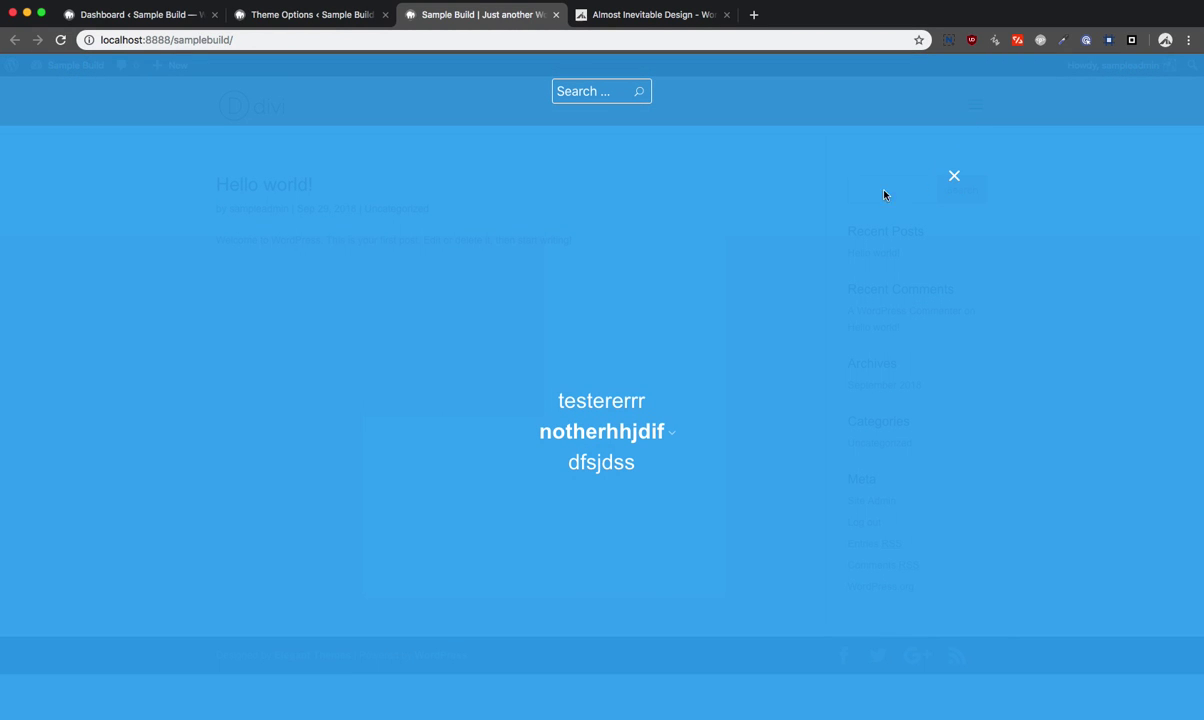
{"action": "left_click", "coordinate": [955, 177]}
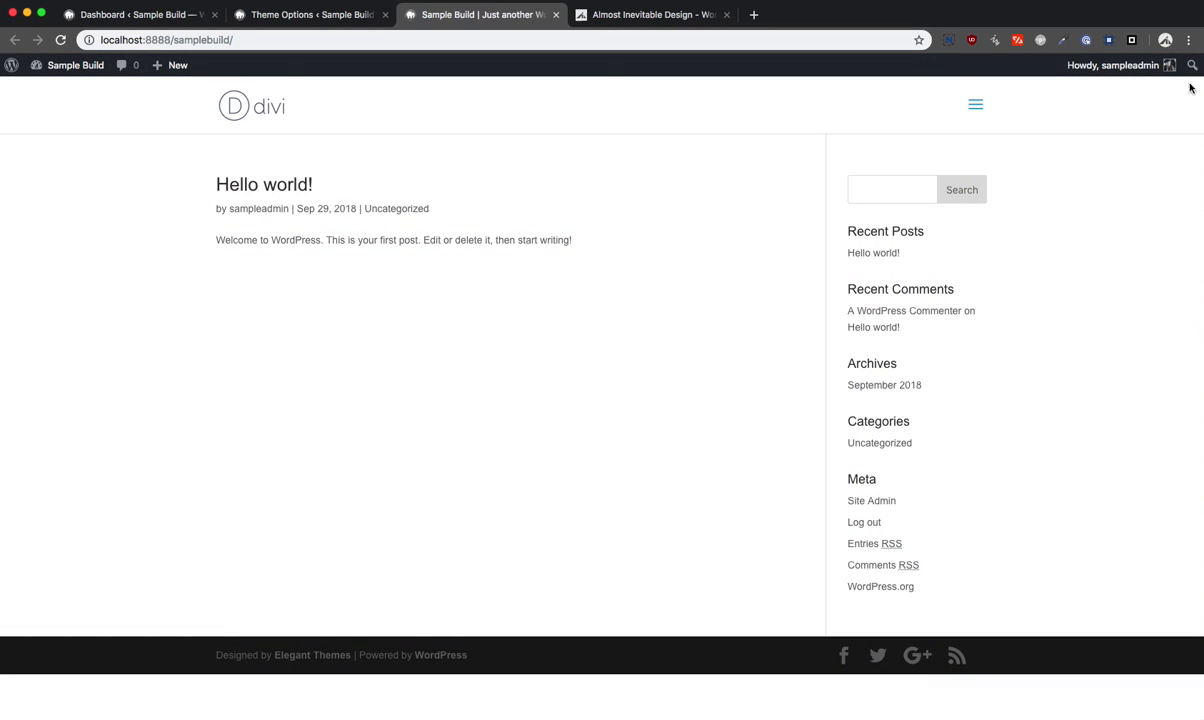
Step: Open the 'Divi Tutorial – Adjusting the Full Screen Menu' post in a new tab and read through it
{"action": "left_click", "coordinate": [663, 18]}
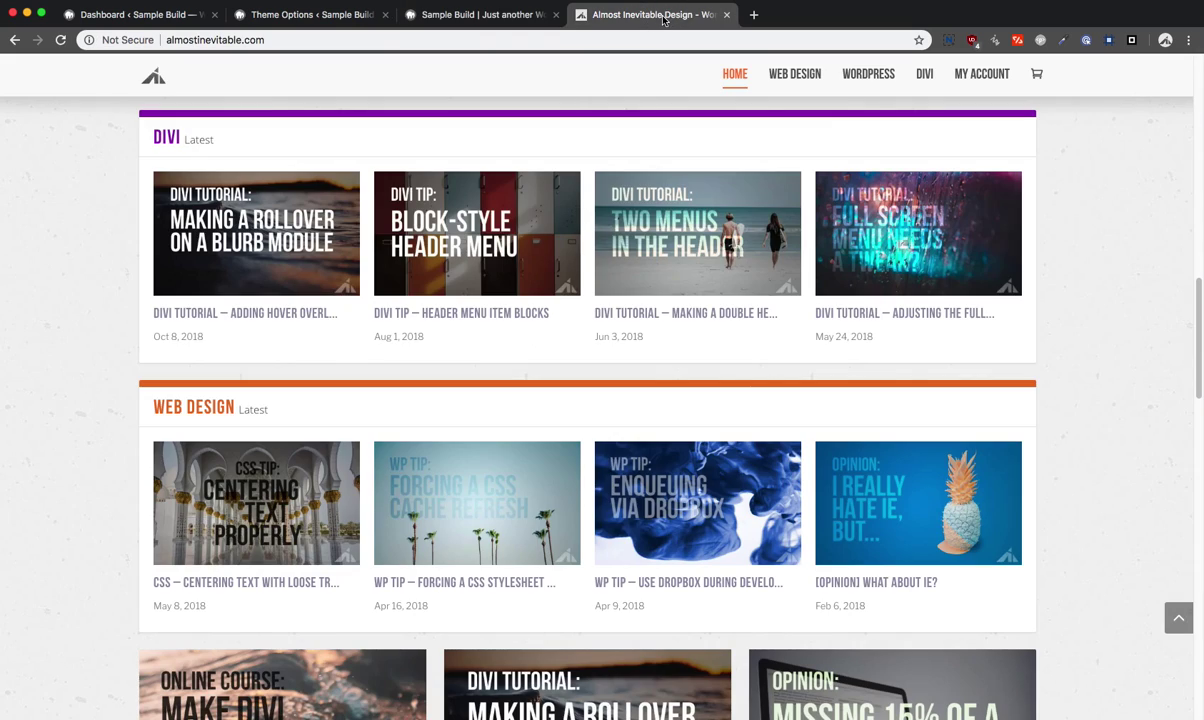
{"action": "left_click", "coordinate": [918, 236], "text": "super"}
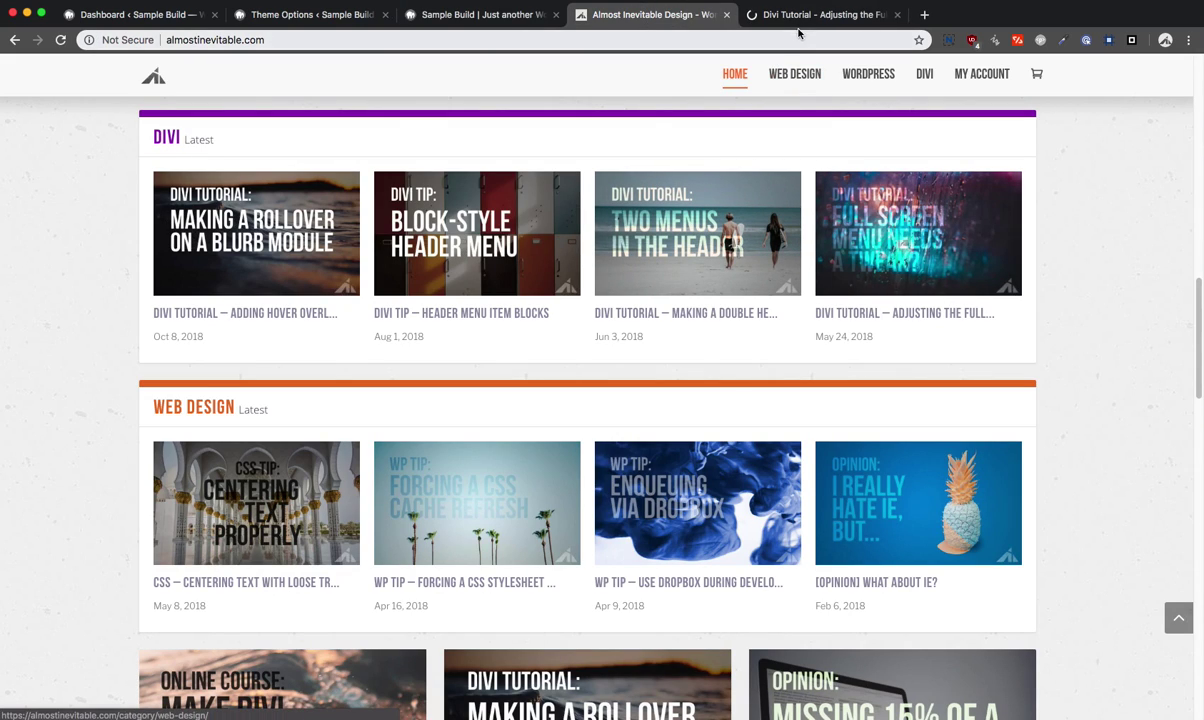
{"action": "left_click", "coordinate": [809, 16]}
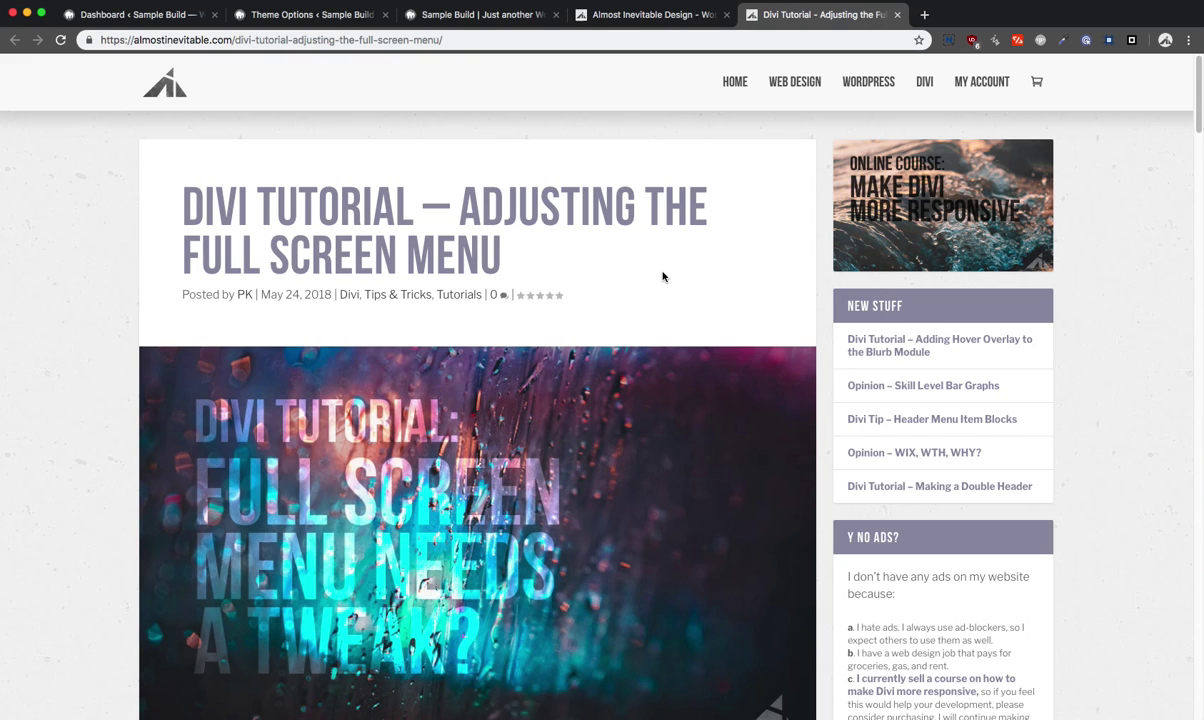
{"action": "scroll", "coordinate": [662, 277], "scroll_direction": "down", "scroll_amount": 10}
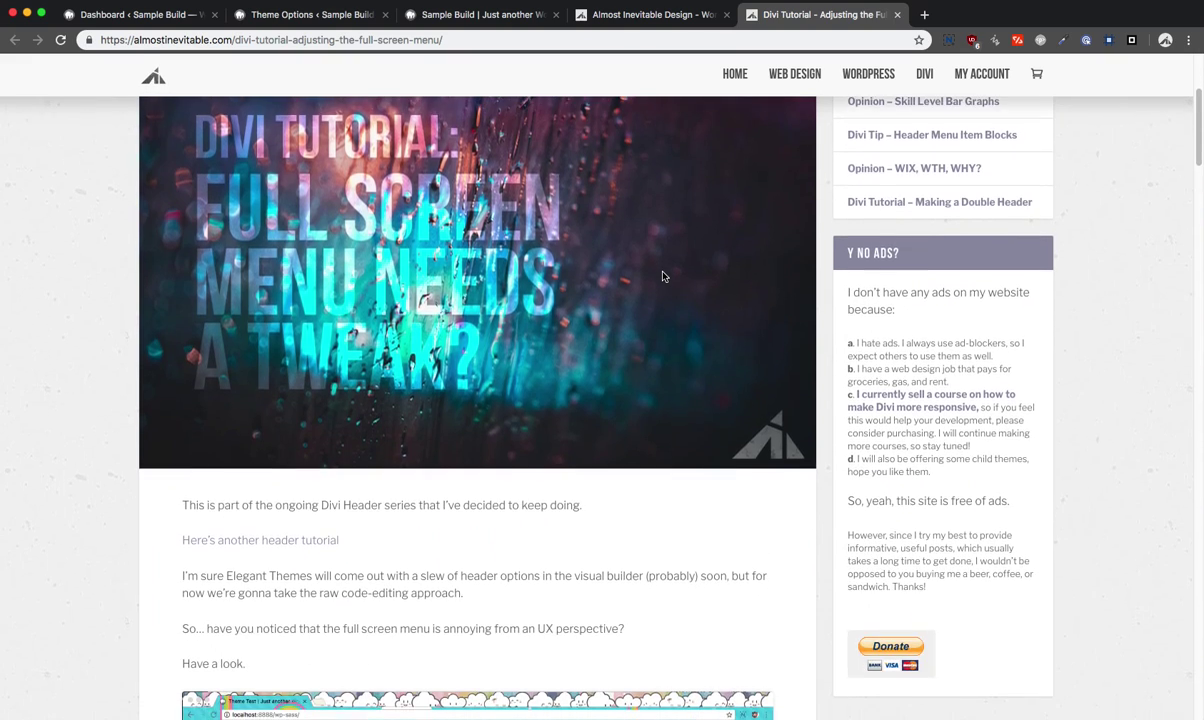
{"action": "scroll", "coordinate": [662, 277], "scroll_direction": "down", "scroll_amount": 7}
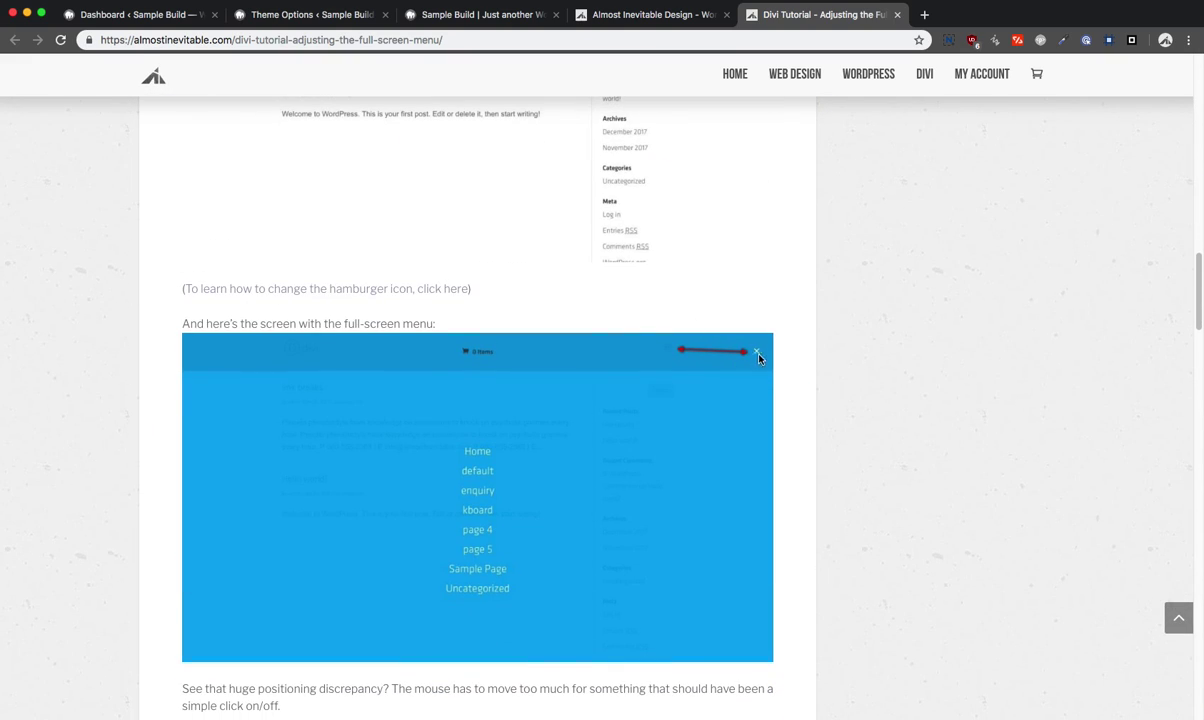
Step: Return to the Sample Build site and open and close its full-screen menu again
{"action": "left_click", "coordinate": [664, 16]}
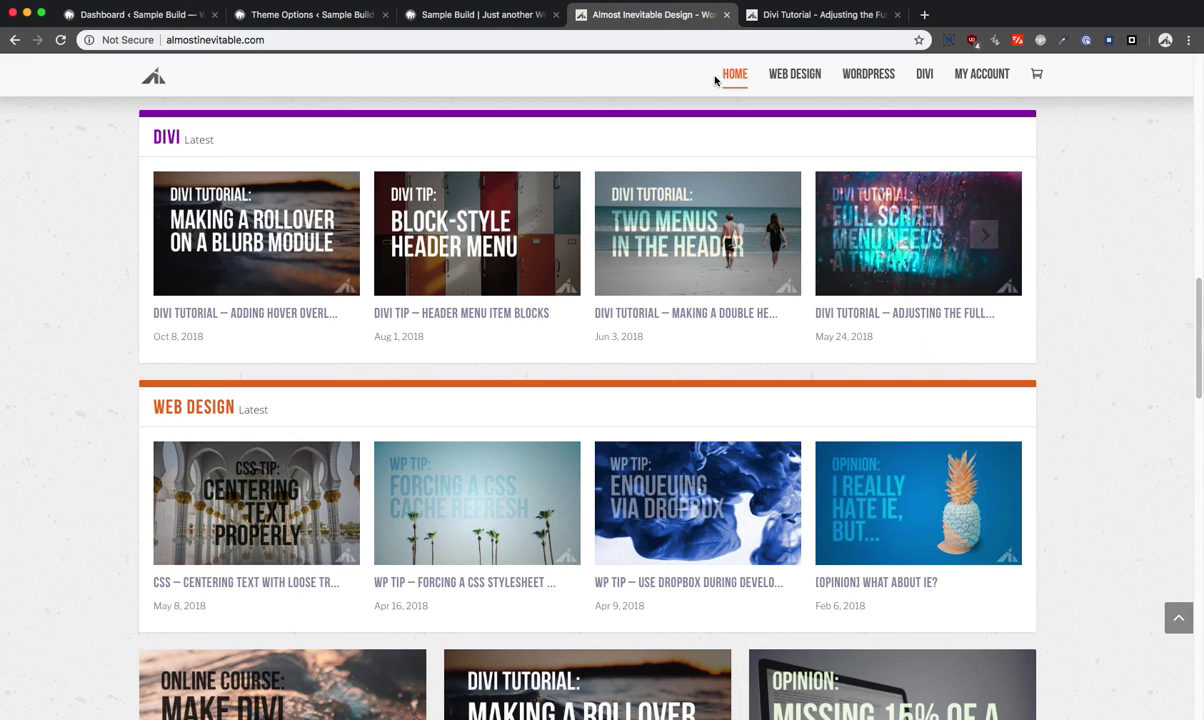
{"action": "left_click", "coordinate": [522, 22]}
{"action": "left_click", "coordinate": [978, 108]}
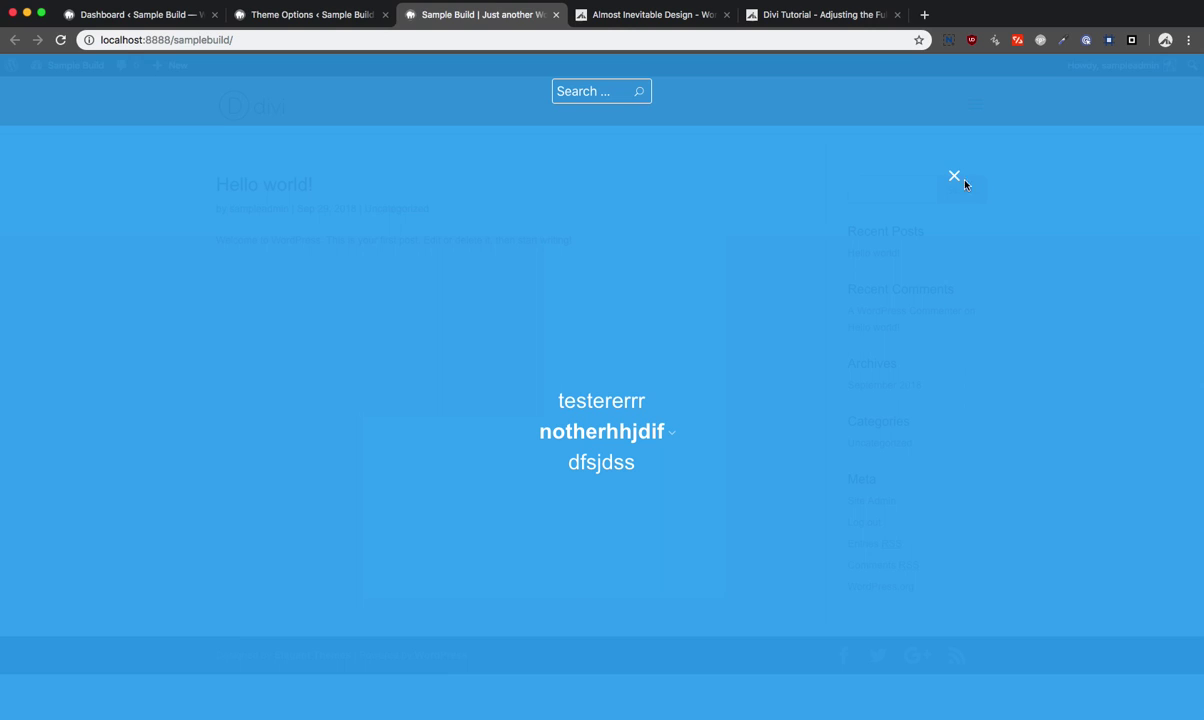
{"action": "left_click", "coordinate": [956, 178]}
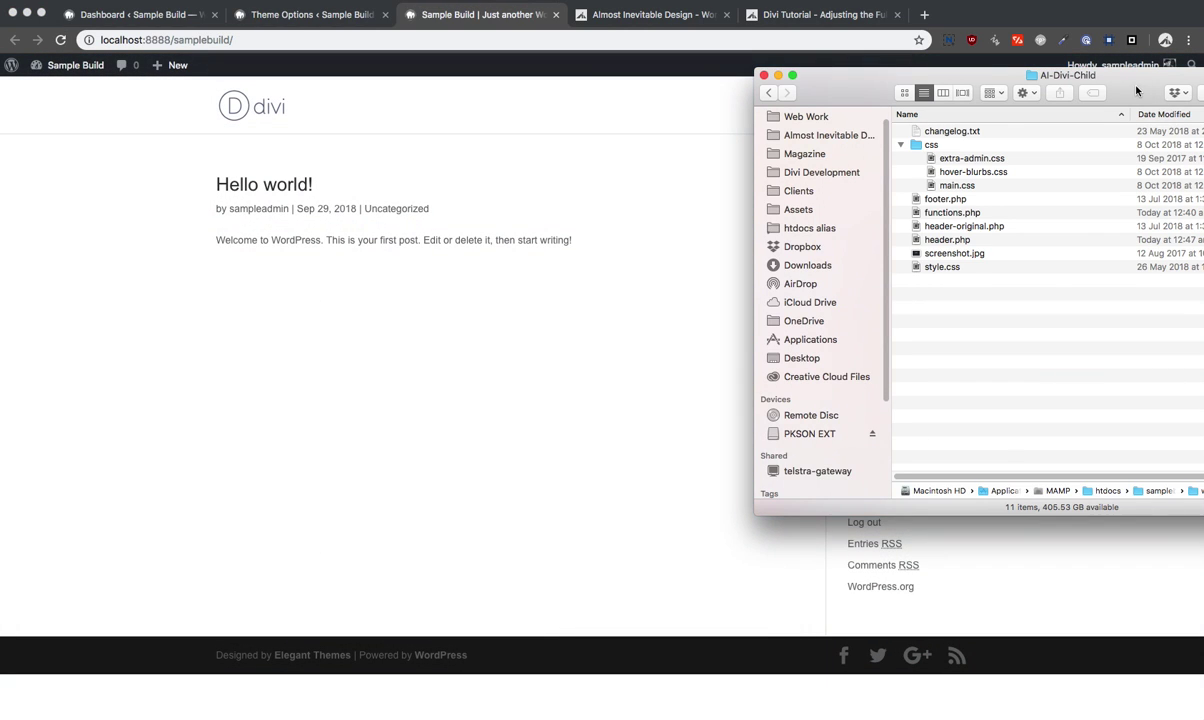
Step: Arrange the AI-Divi-Child folder window alongside the tutorial and Sample Build browser tabs
{"action": "left_click_drag", "start_coordinate": [1136, 91], "coordinate": [959, 122]}
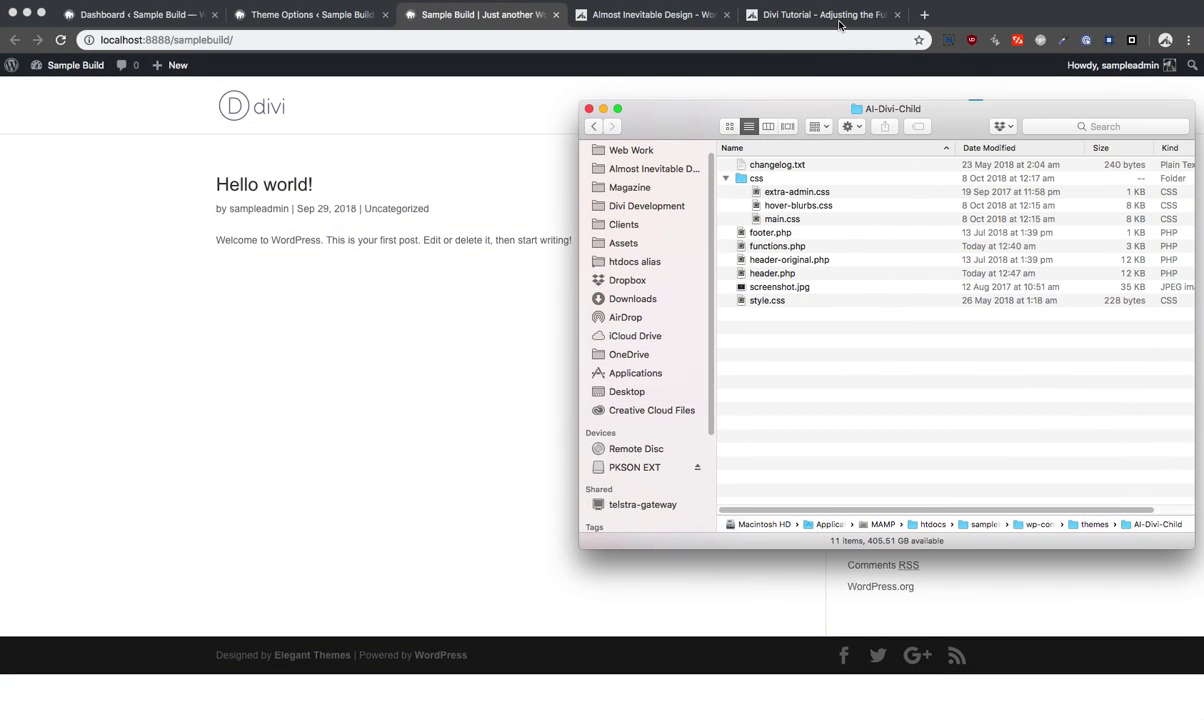
{"action": "left_click_drag", "start_coordinate": [791, 117], "coordinate": [841, 107]}
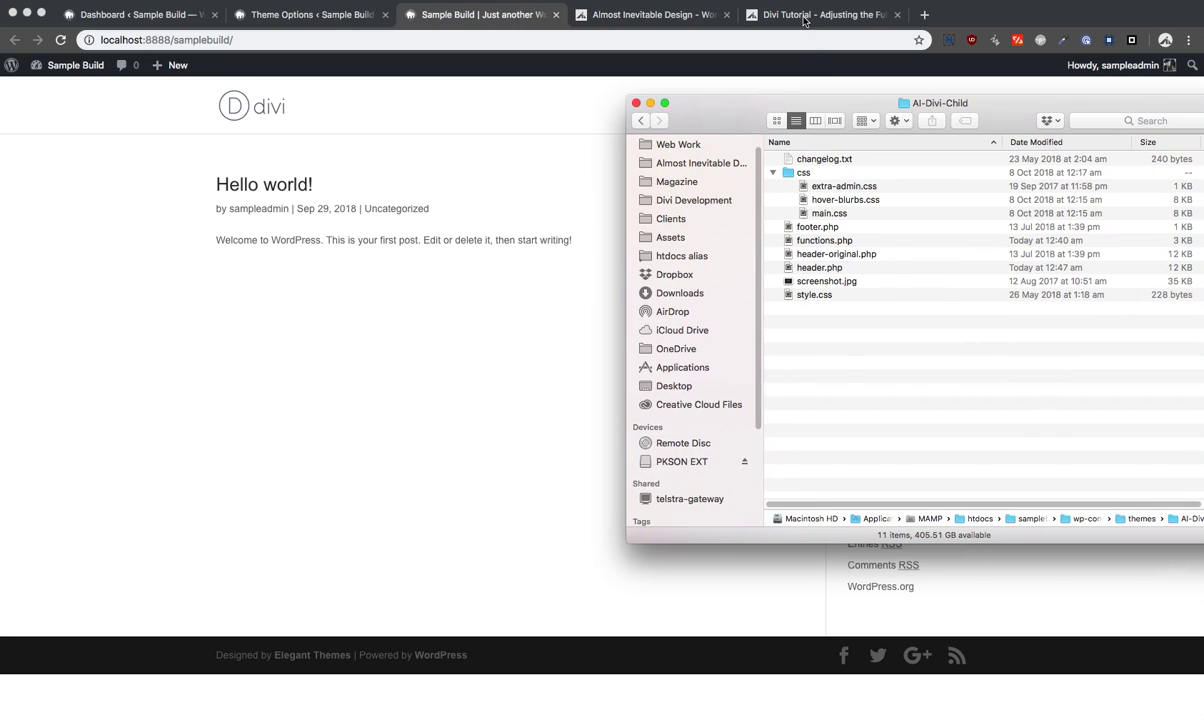
{"action": "left_click", "coordinate": [760, 17]}
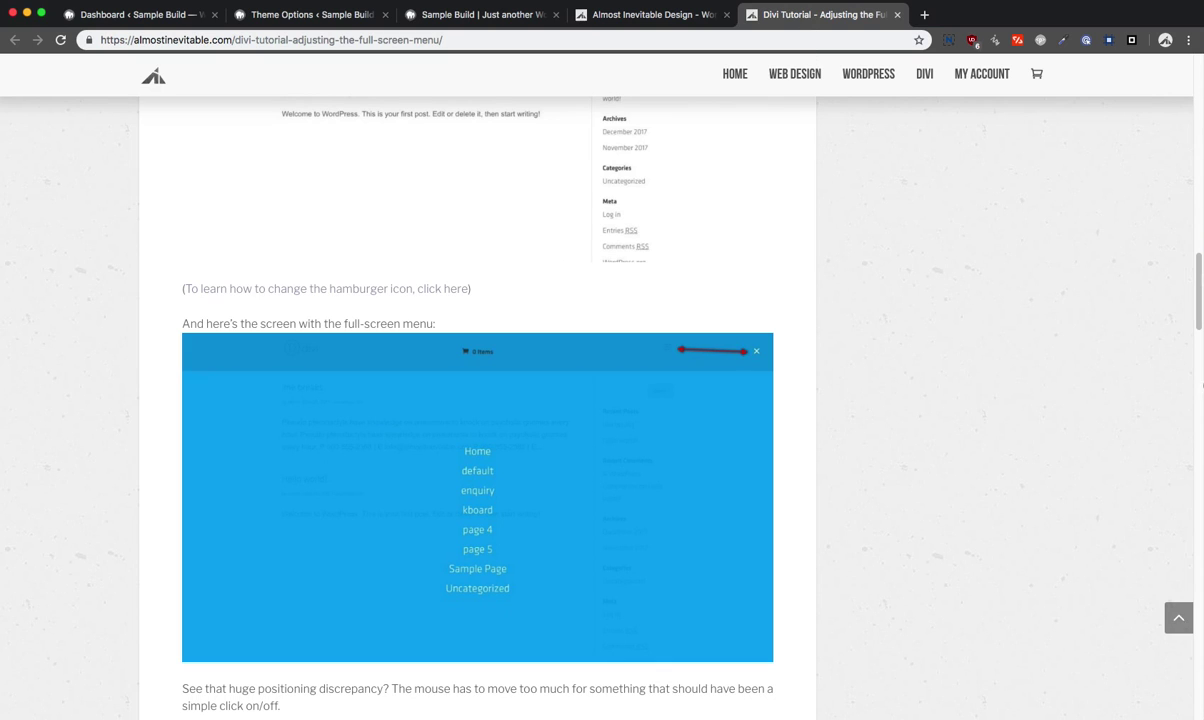
{"action": "key", "text": "super+Tab"}
{"action": "left_click", "coordinate": [466, 14]}
{"action": "key", "text": "super+Tab"}
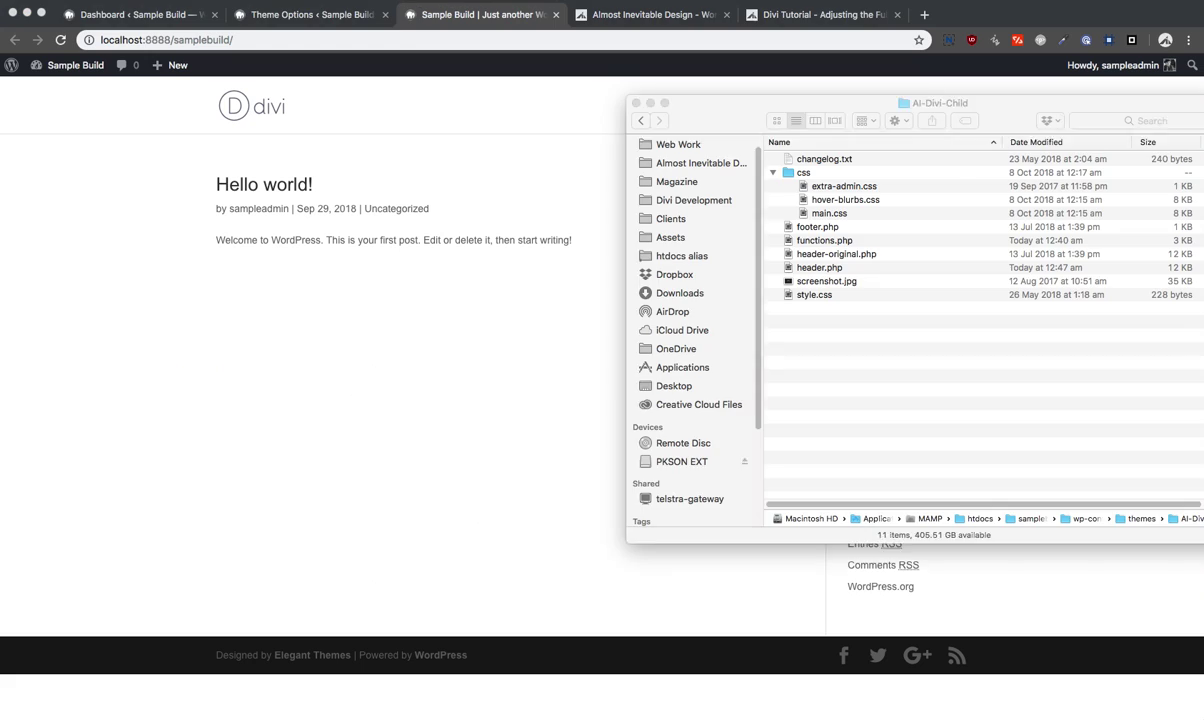
Step: Open header.php in Sublime Text and select the container markup on line 129
{"action": "double_click", "coordinate": [885, 268]}
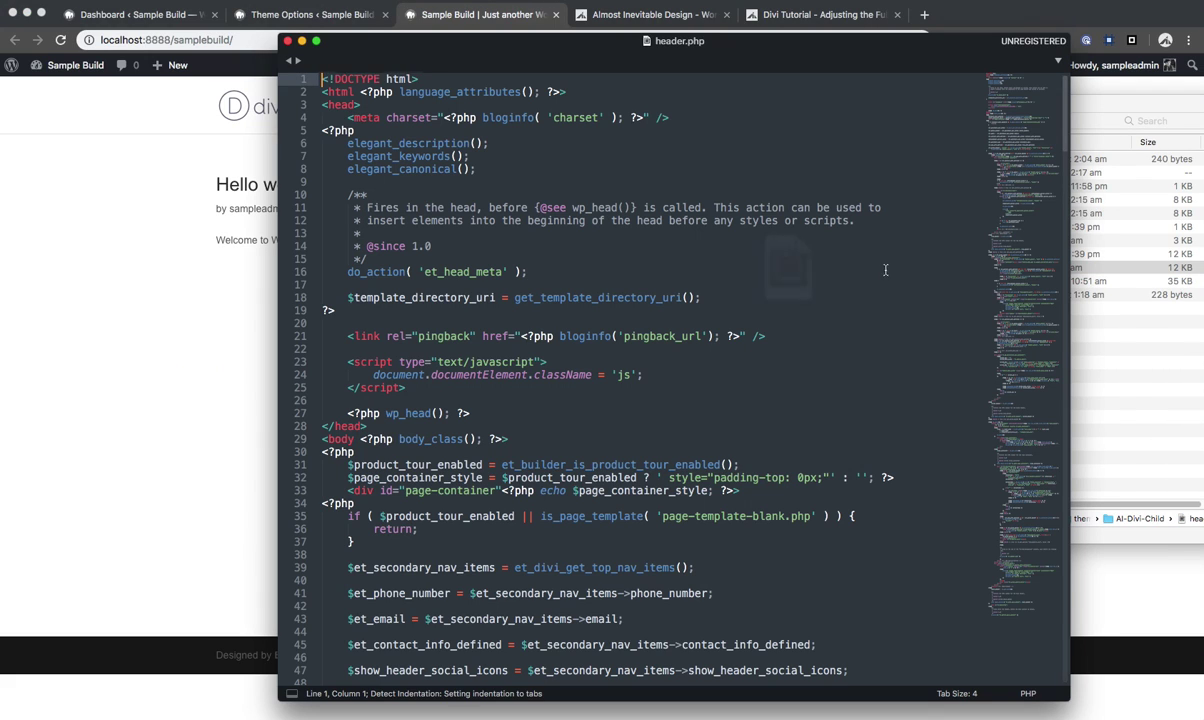
{"action": "left_click_drag", "start_coordinate": [722, 55], "coordinate": [868, 62]}
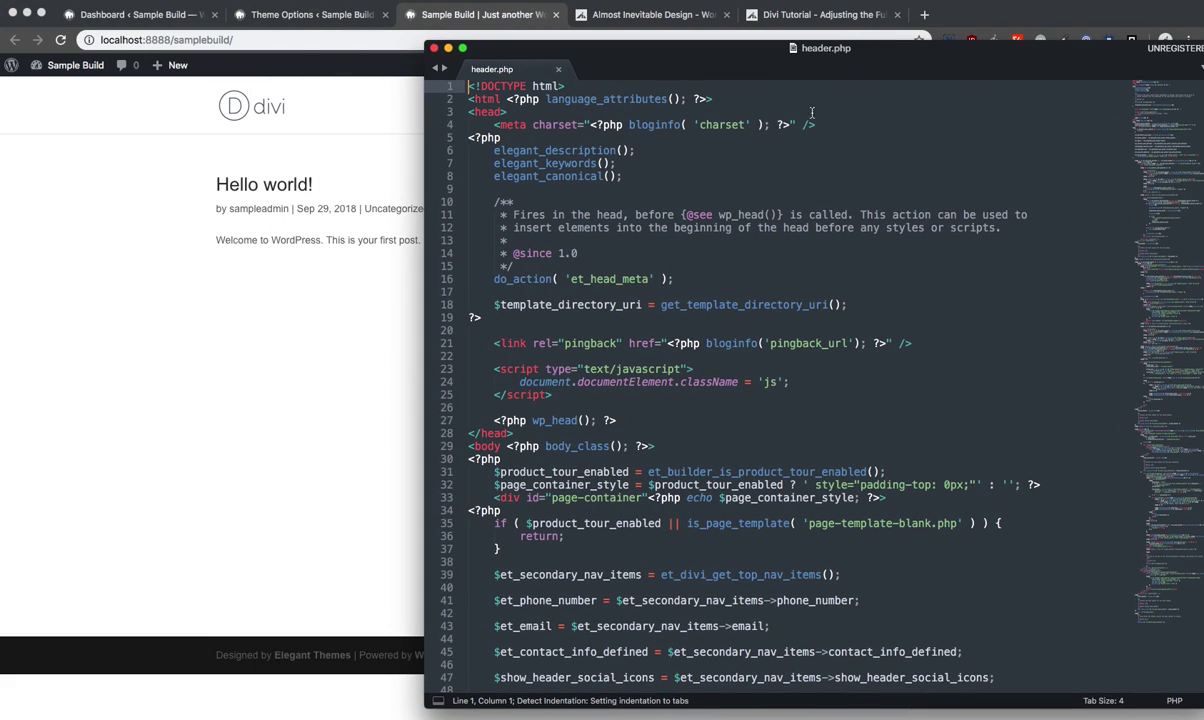
{"action": "scroll", "coordinate": [803, 222], "scroll_direction": "down", "scroll_amount": 15}
{"action": "scroll", "coordinate": [803, 222], "scroll_direction": "down", "scroll_amount": 5}
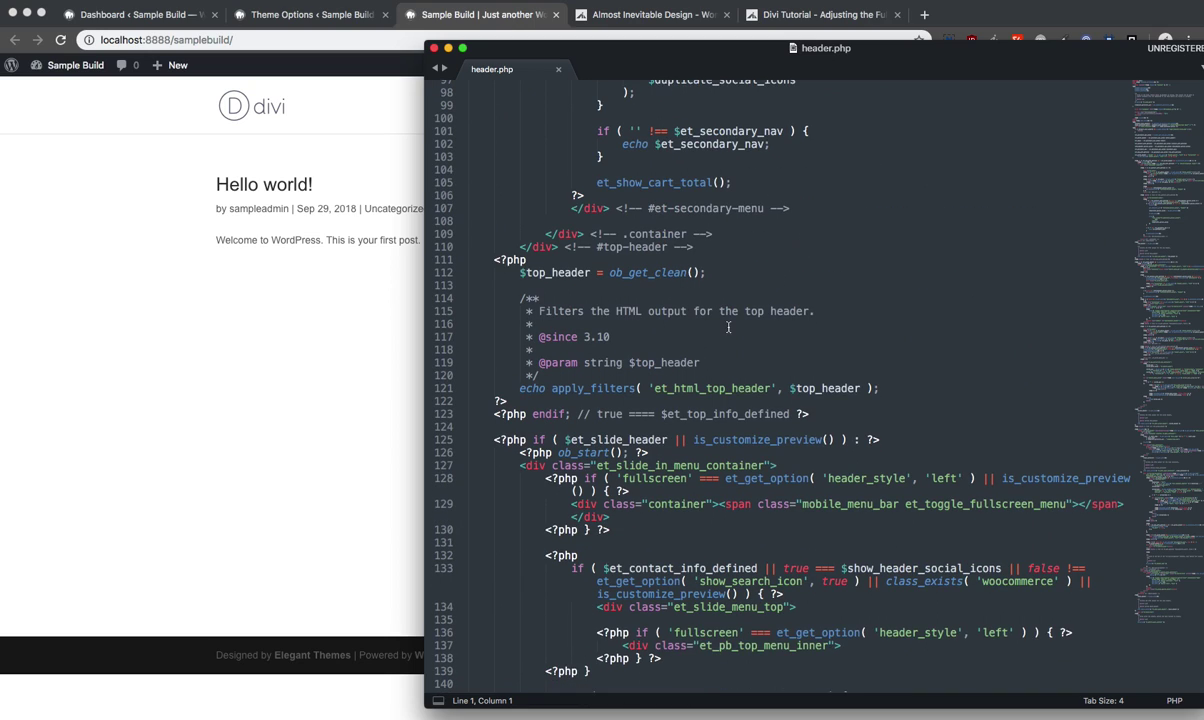
{"action": "left_click", "coordinate": [565, 513]}
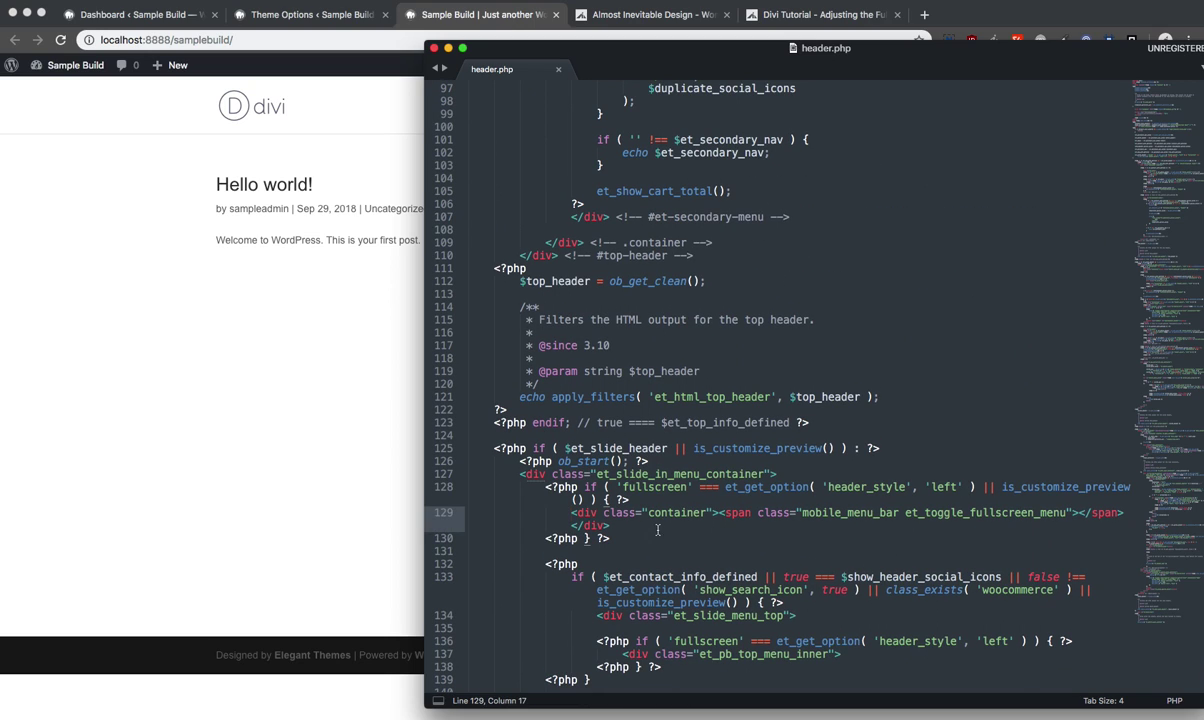
{"action": "left_click", "coordinate": [617, 526], "text": "shift"}
{"action": "left_click_drag", "start_coordinate": [868, 53], "coordinate": [953, 56]}
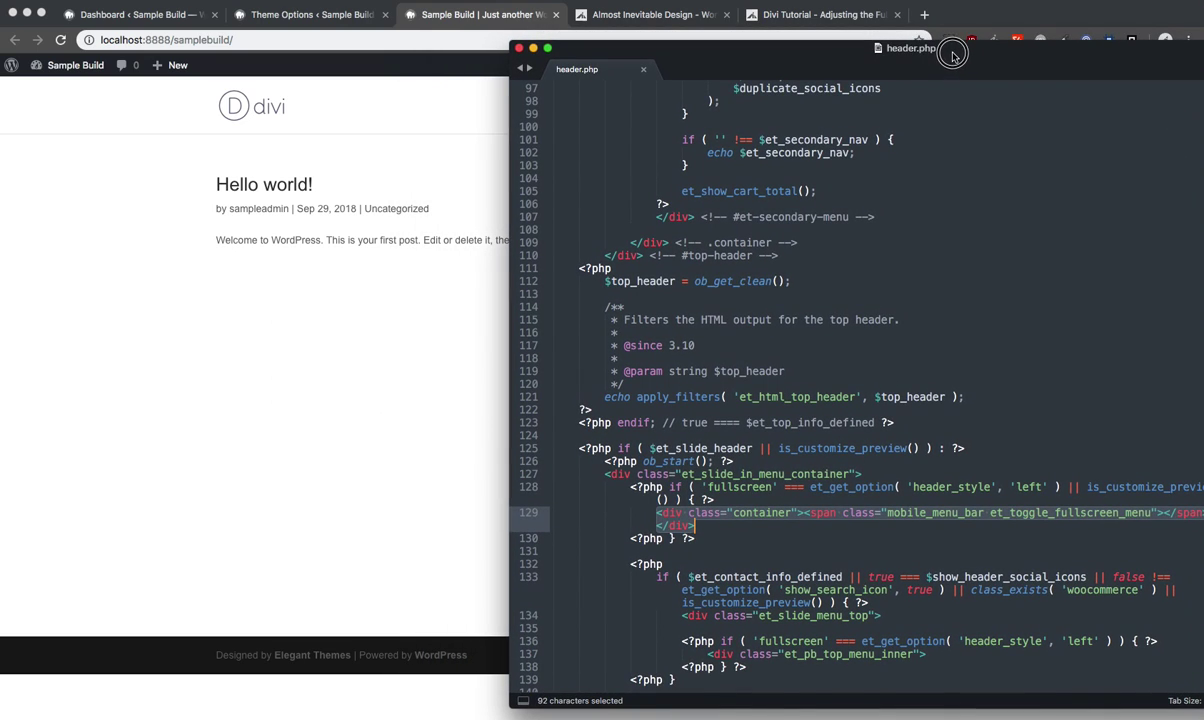
Step: Copy the tutorial's full-screen menu CSS snippet from its plain-text view
{"action": "left_click", "coordinate": [828, 16]}
{"action": "scroll", "coordinate": [870, 318], "scroll_direction": "down", "scroll_amount": 12}
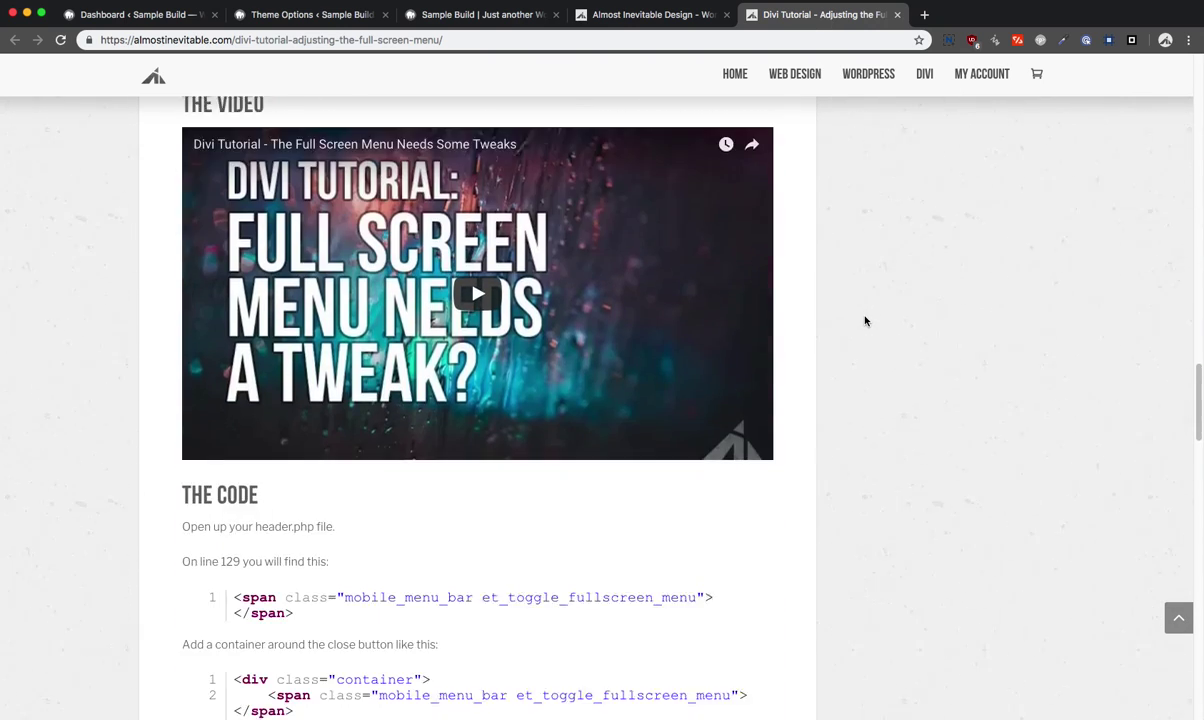
{"action": "scroll", "coordinate": [530, 313], "scroll_direction": "down", "scroll_amount": 8}
{"action": "scroll", "coordinate": [527, 328], "scroll_direction": "up", "scroll_amount": 5}
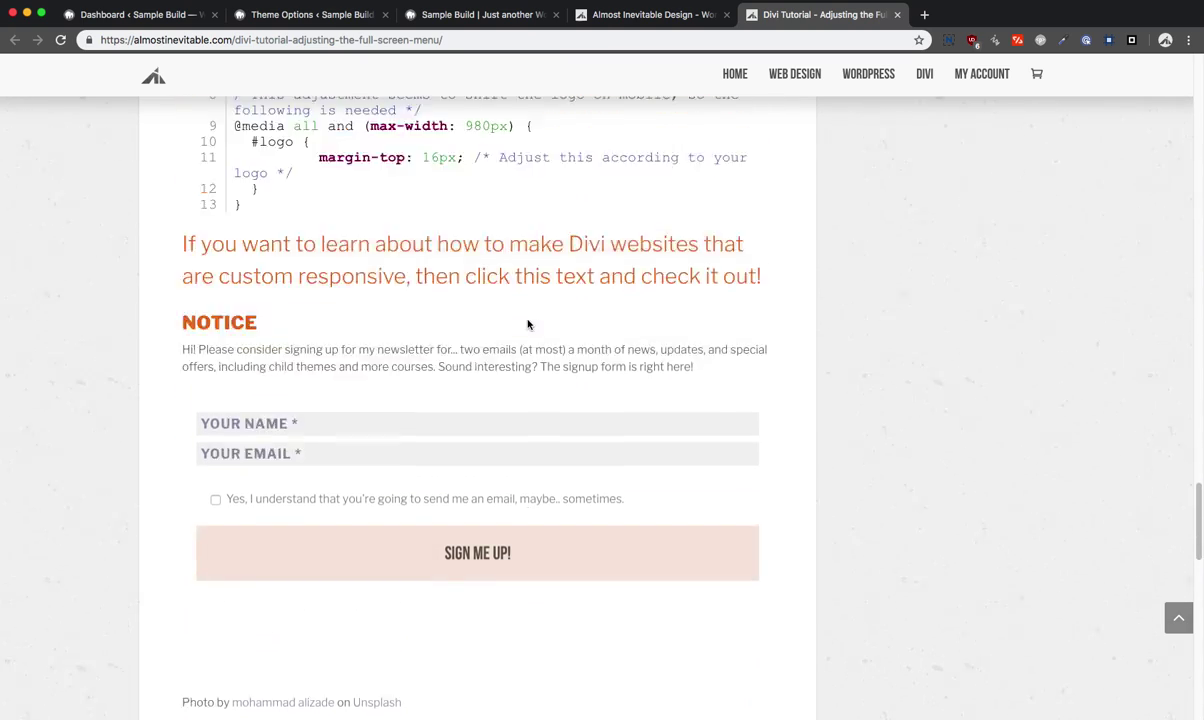
{"action": "left_click", "coordinate": [703, 328]}
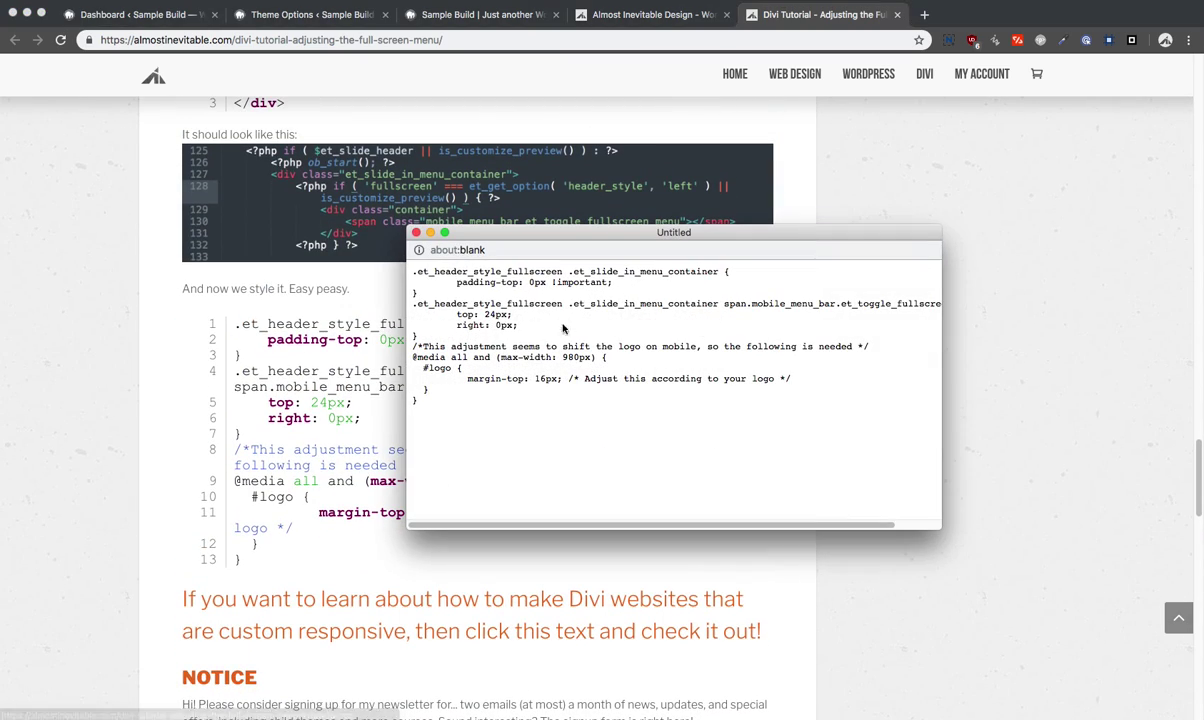
{"action": "left_click_drag", "start_coordinate": [486, 395], "coordinate": [405, 255]}
{"action": "key", "text": "super+c"}
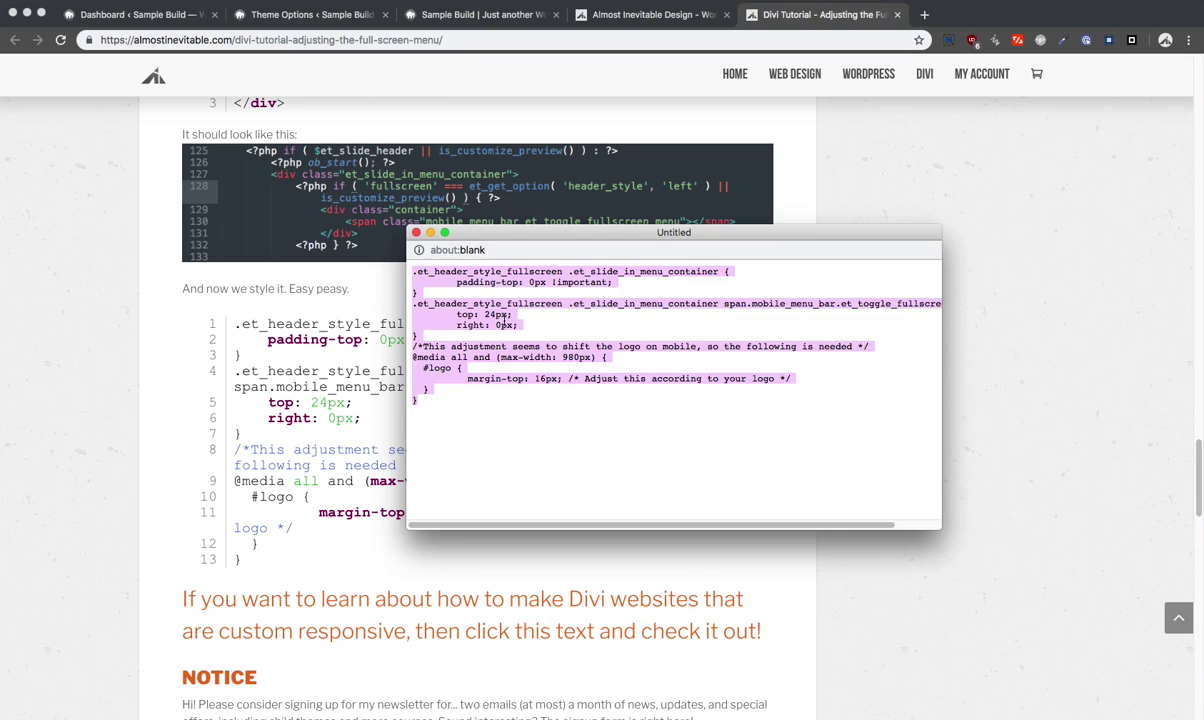
{"action": "left_click", "coordinate": [1175, 336]}
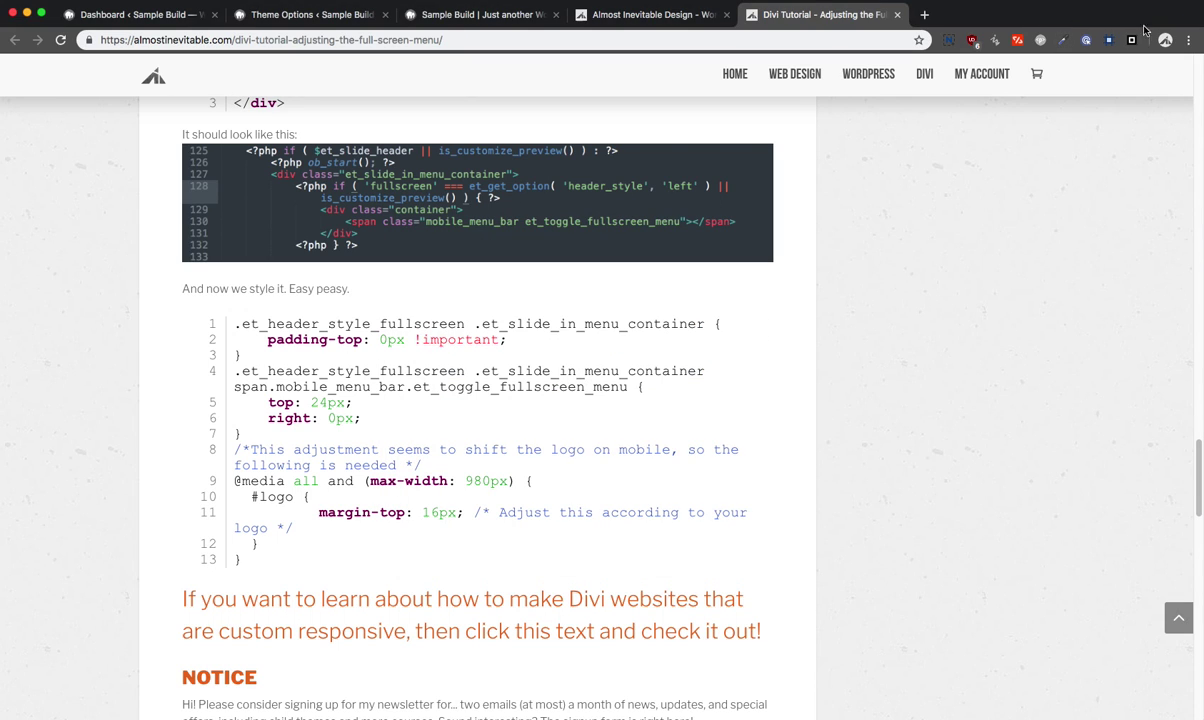
Step: Open and close main.css, then move the header.php editor to the right of the tutorial
{"action": "key", "text": "super+Tab"}
{"action": "key", "text": "super+Tab"}
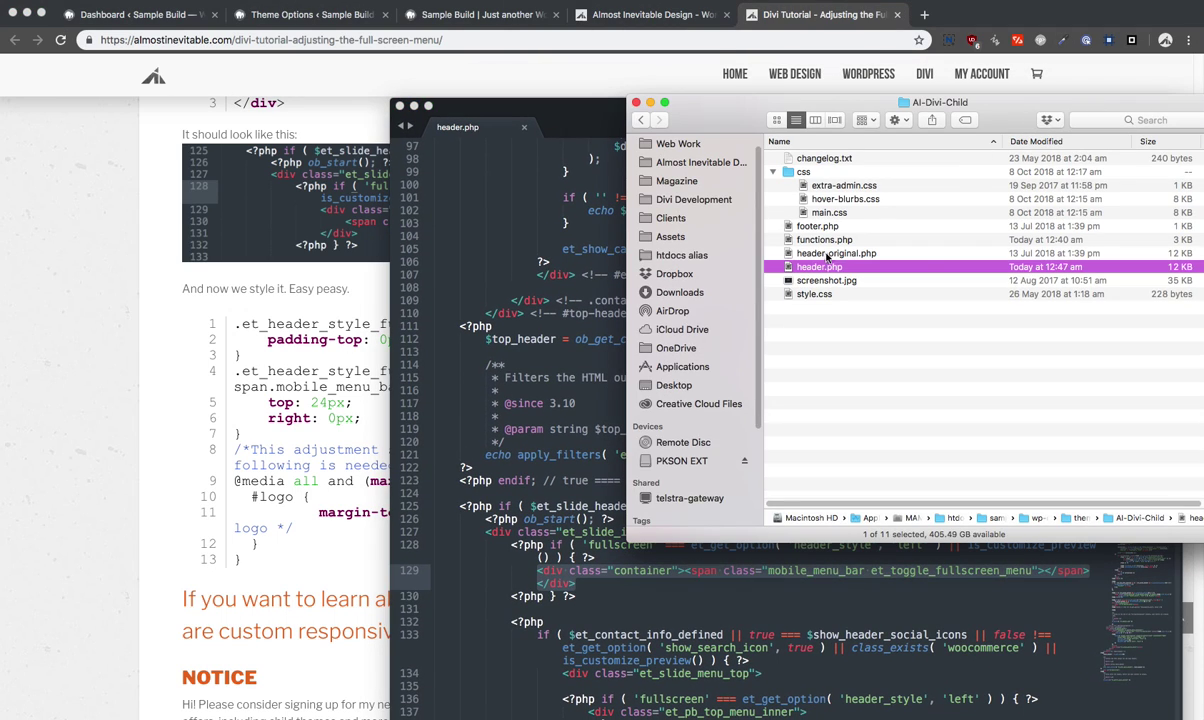
{"action": "double_click", "coordinate": [831, 212]}
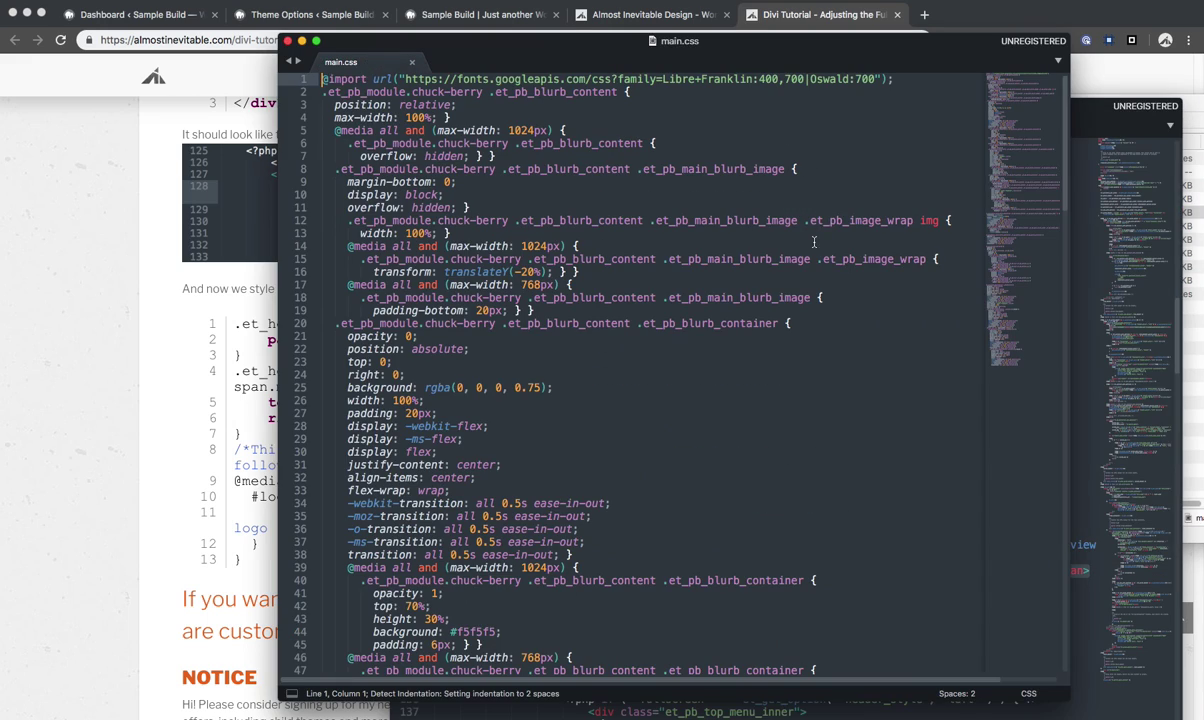
{"action": "left_click", "coordinate": [287, 41]}
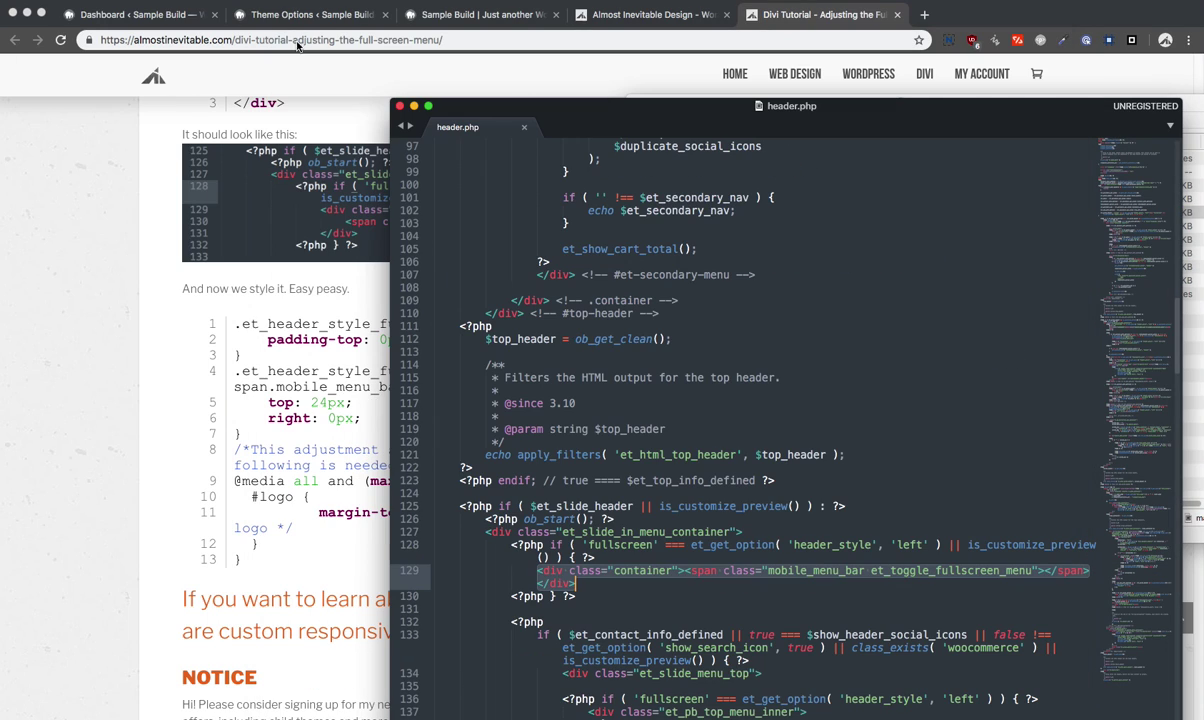
{"action": "left_click", "coordinate": [1190, 118]}
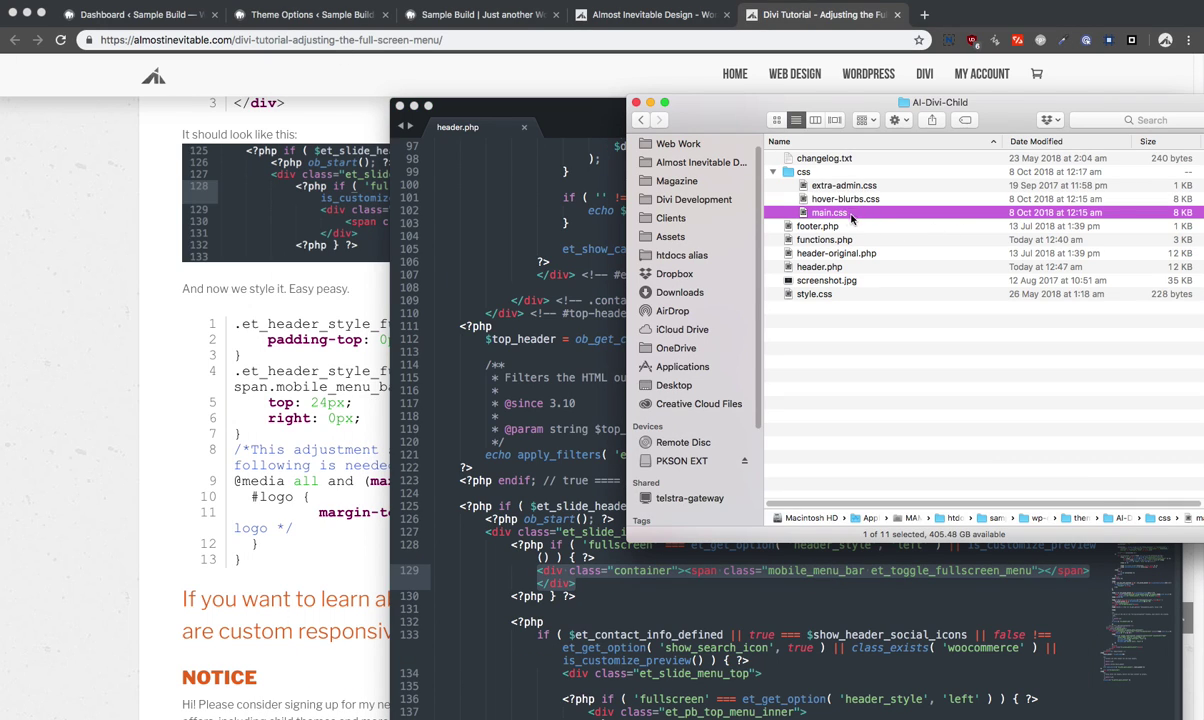
{"action": "left_click_drag", "start_coordinate": [573, 116], "coordinate": [763, 89]}
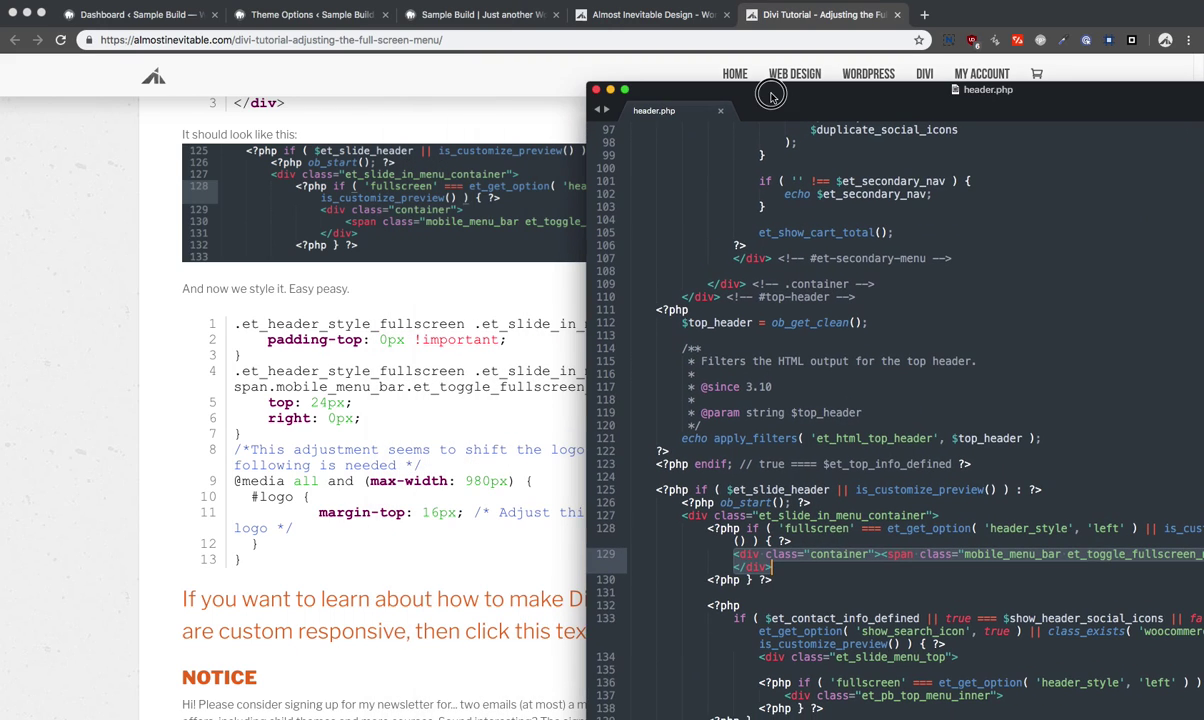
Step: Paste the tutorial's fullscreen-menu CSS, including the 980px #logo media query, at the top of Divi's Custom CSS
{"action": "left_click", "coordinate": [300, 15]}
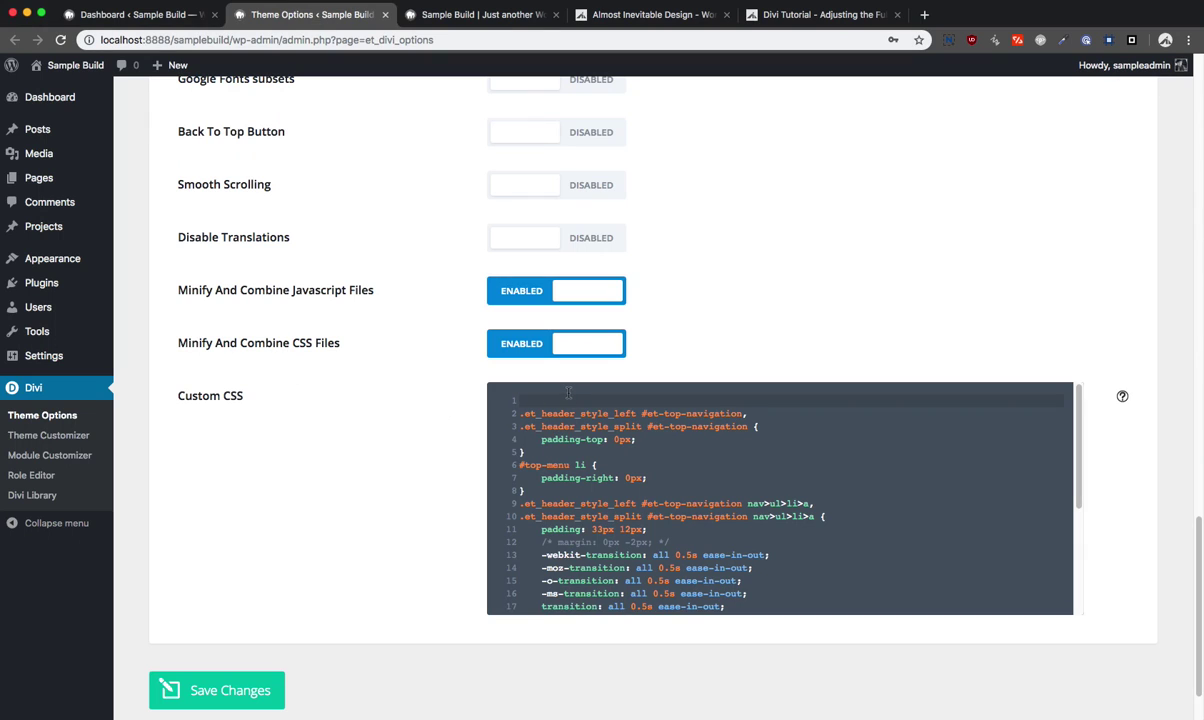
{"action": "key", "text": "Return"}
{"action": "key", "text": "Return"}
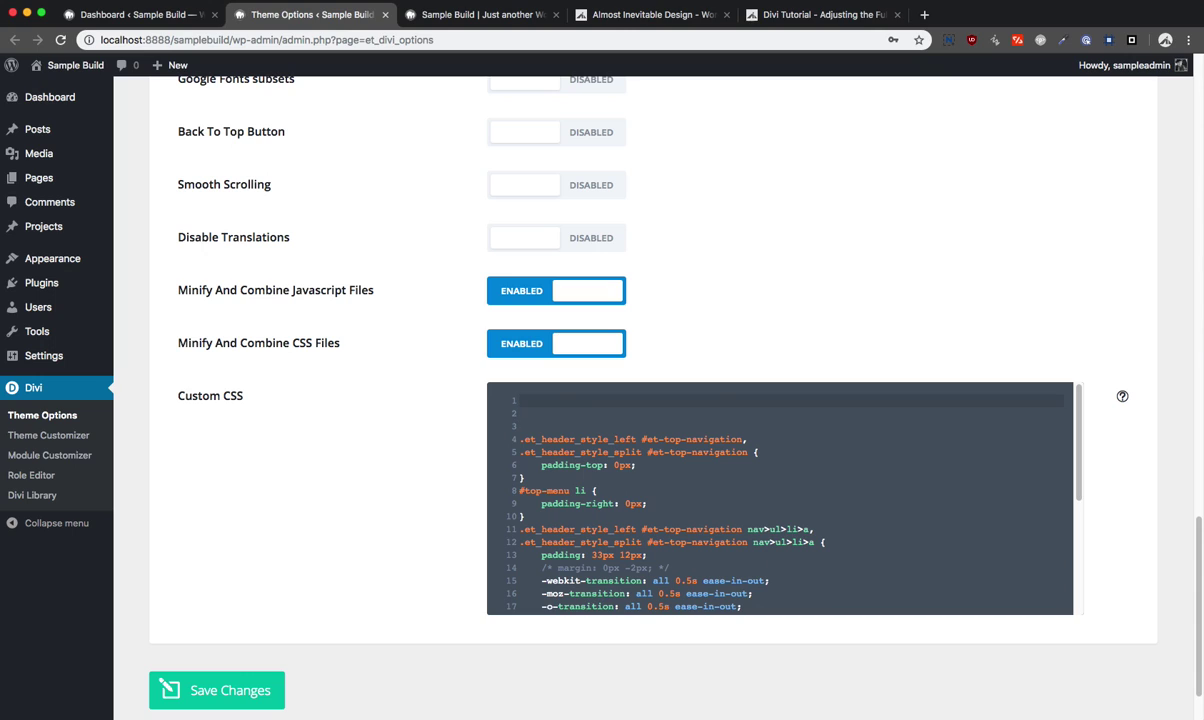
{"action": "key", "text": "super+v"}
{"action": "scroll", "coordinate": [673, 503], "scroll_direction": "down", "scroll_amount": 5}
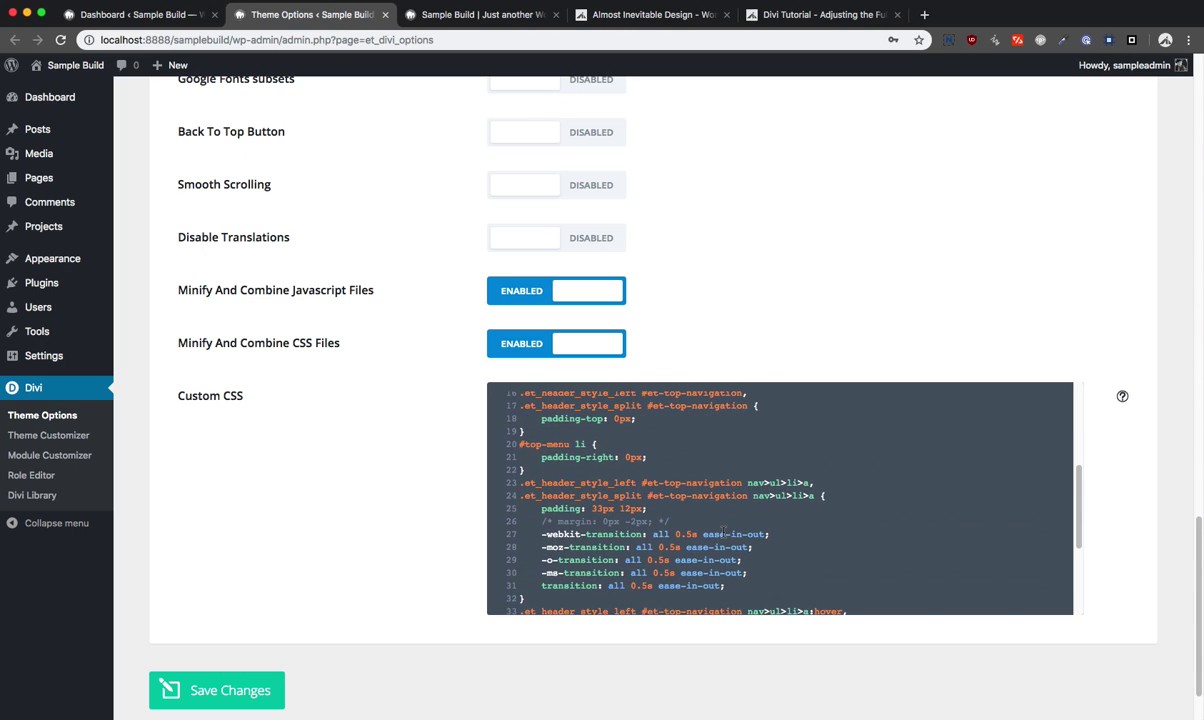
{"action": "scroll", "coordinate": [715, 531], "scroll_direction": "up", "scroll_amount": 5}
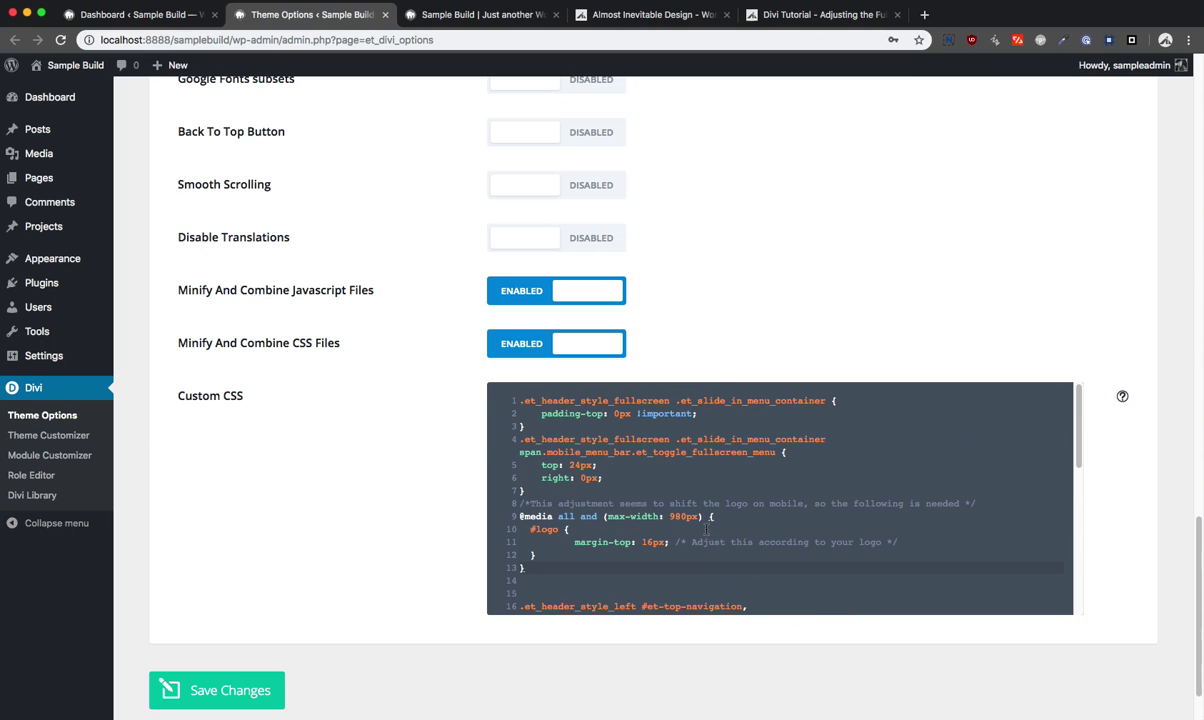
Step: Save the theme options and load the Sample Build address in an incognito window
{"action": "left_click", "coordinate": [231, 690]}
{"action": "left_click", "coordinate": [470, 15]}
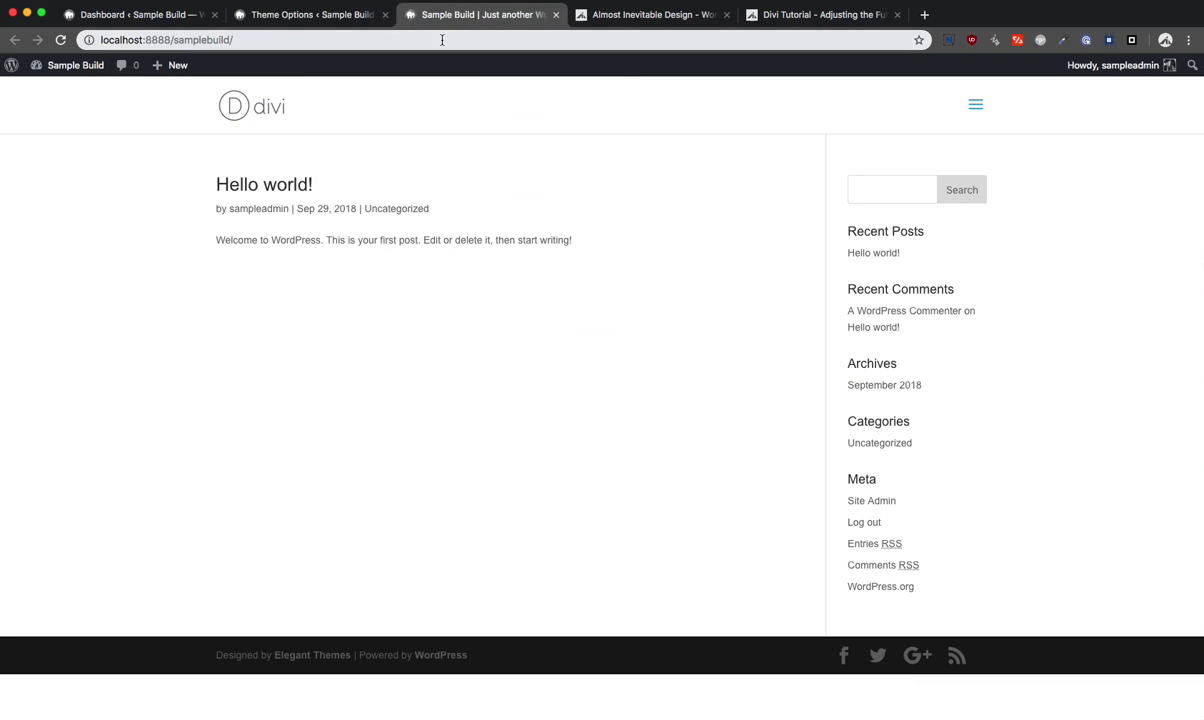
{"action": "left_click", "coordinate": [442, 40]}
{"action": "key", "text": "super+c"}
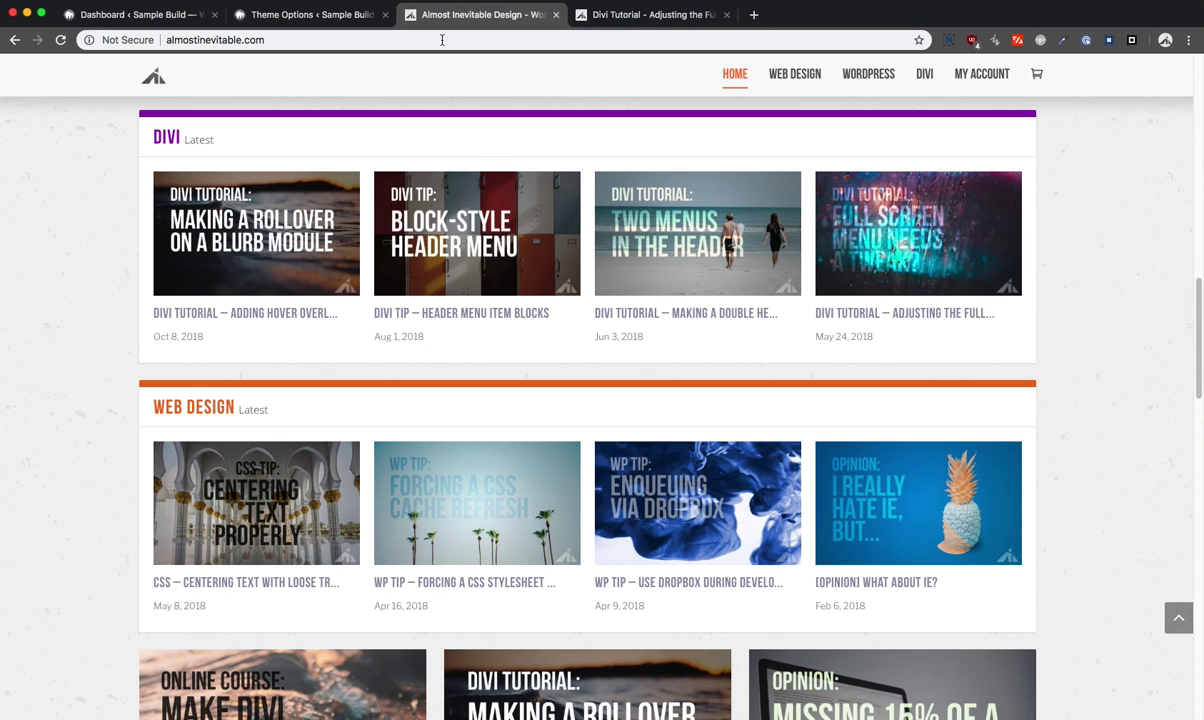
{"action": "key", "text": "super+shift+n"}
{"action": "key", "text": "super+v"}
{"action": "key", "text": "Return"}
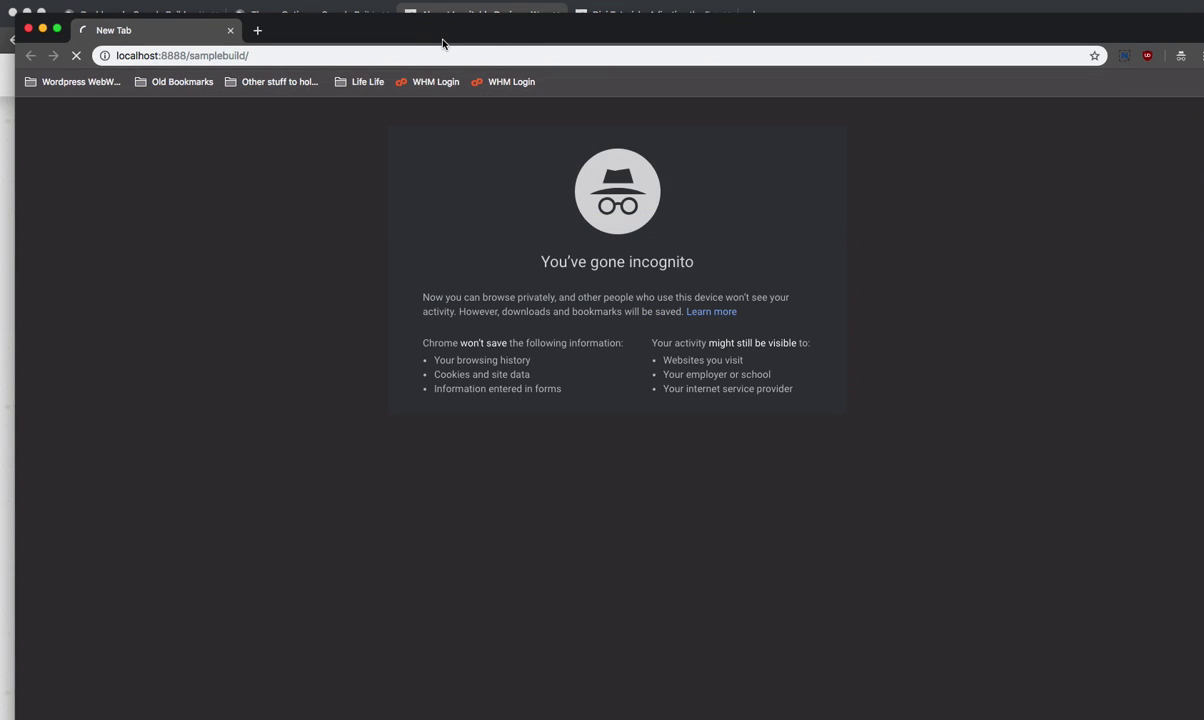
Step: Resize the incognito window and open, close and reopen the blue full-screen menu overlay
{"action": "left_click_drag", "start_coordinate": [527, 27], "coordinate": [623, 38]}
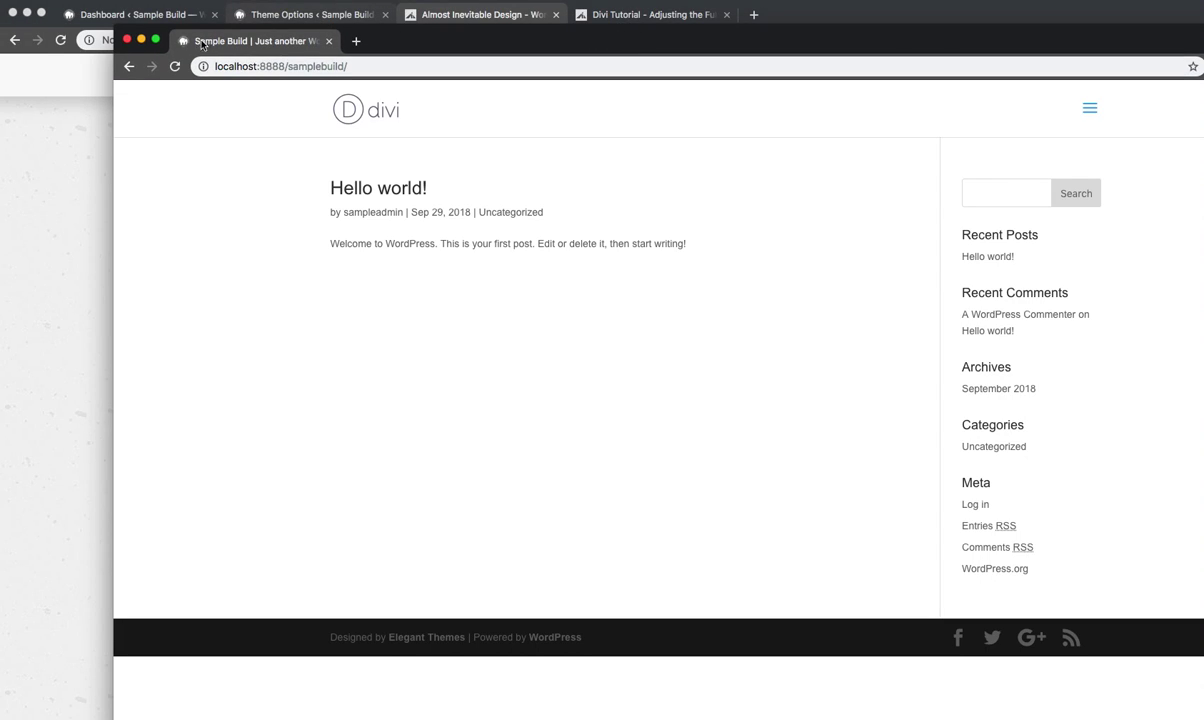
{"action": "left_click_drag", "start_coordinate": [408, 39], "coordinate": [334, 20]}
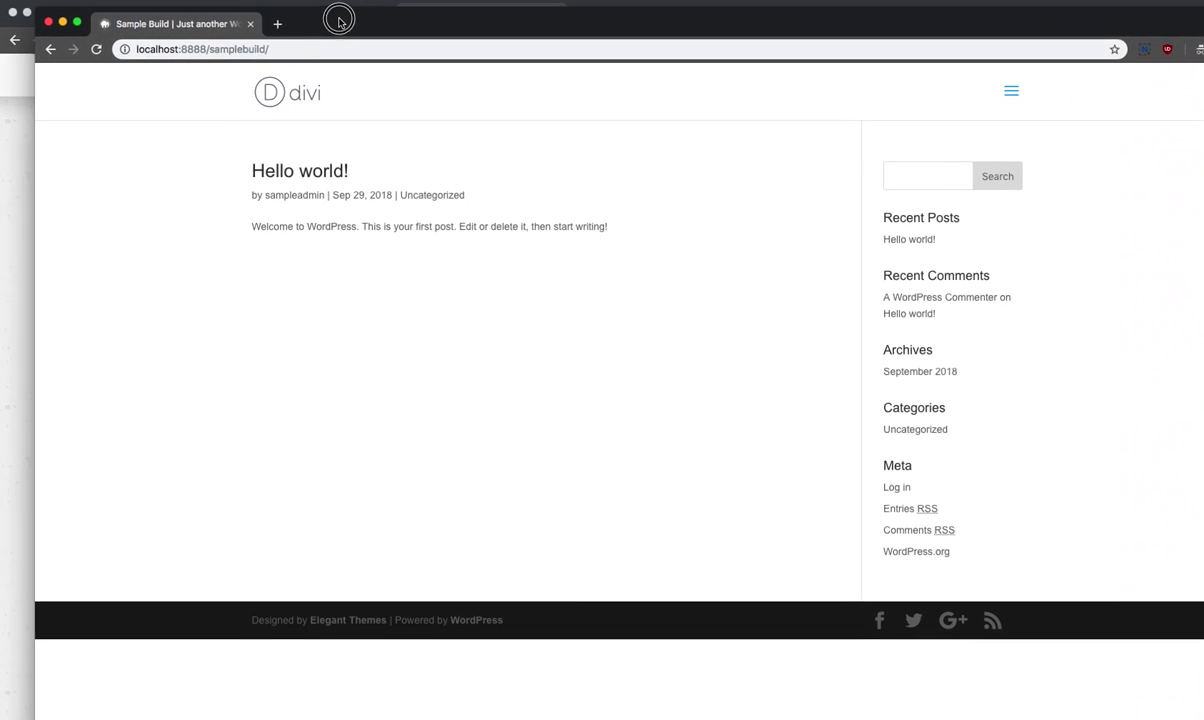
{"action": "left_click_drag", "start_coordinate": [1203, 719], "coordinate": [1187, 707]}
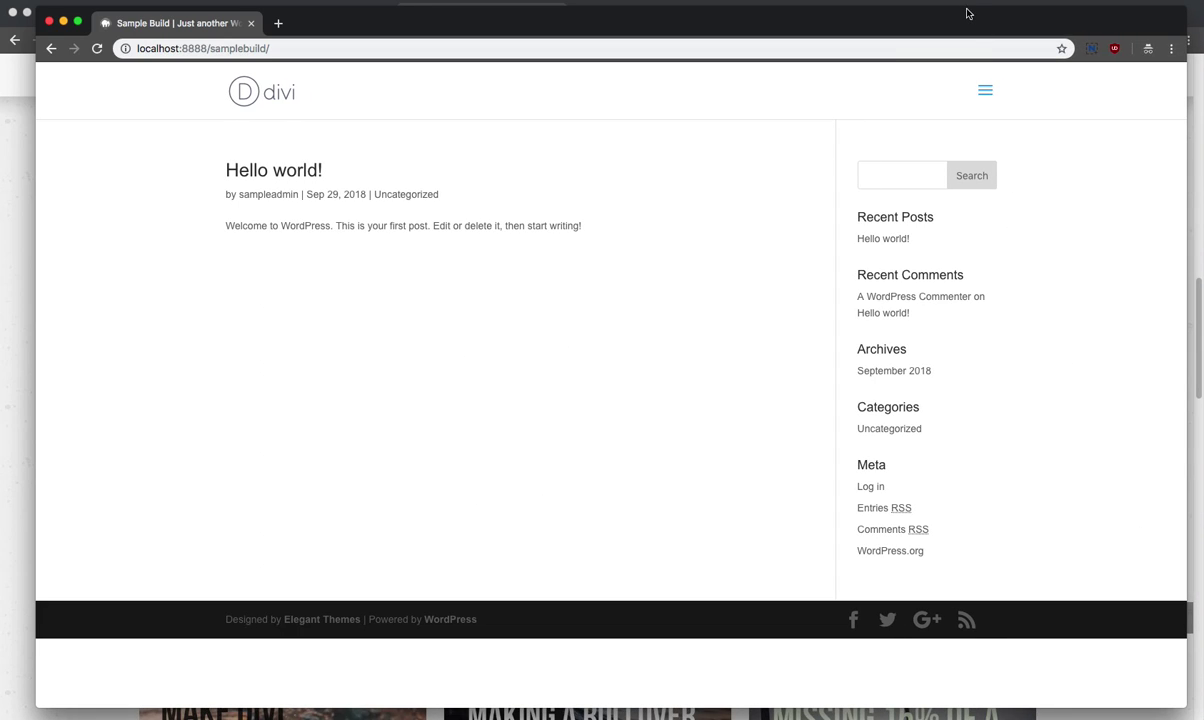
{"action": "left_click_drag", "start_coordinate": [967, 11], "coordinate": [1018, 24]}
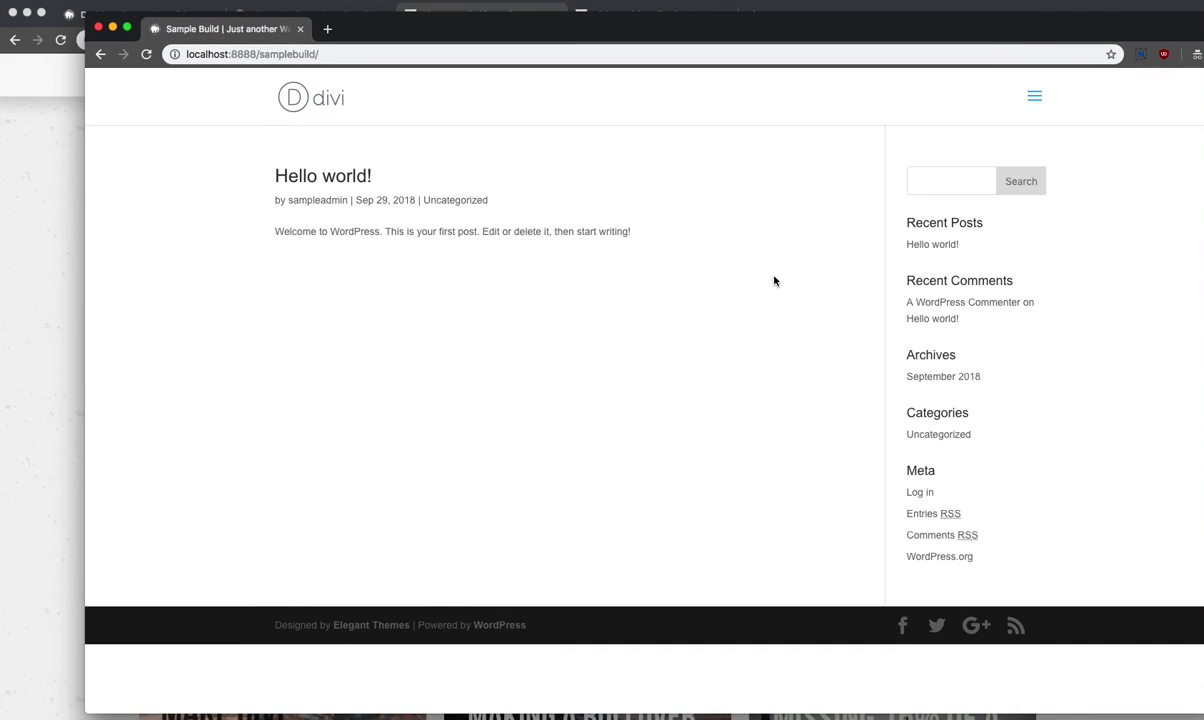
{"action": "left_click", "coordinate": [1036, 99]}
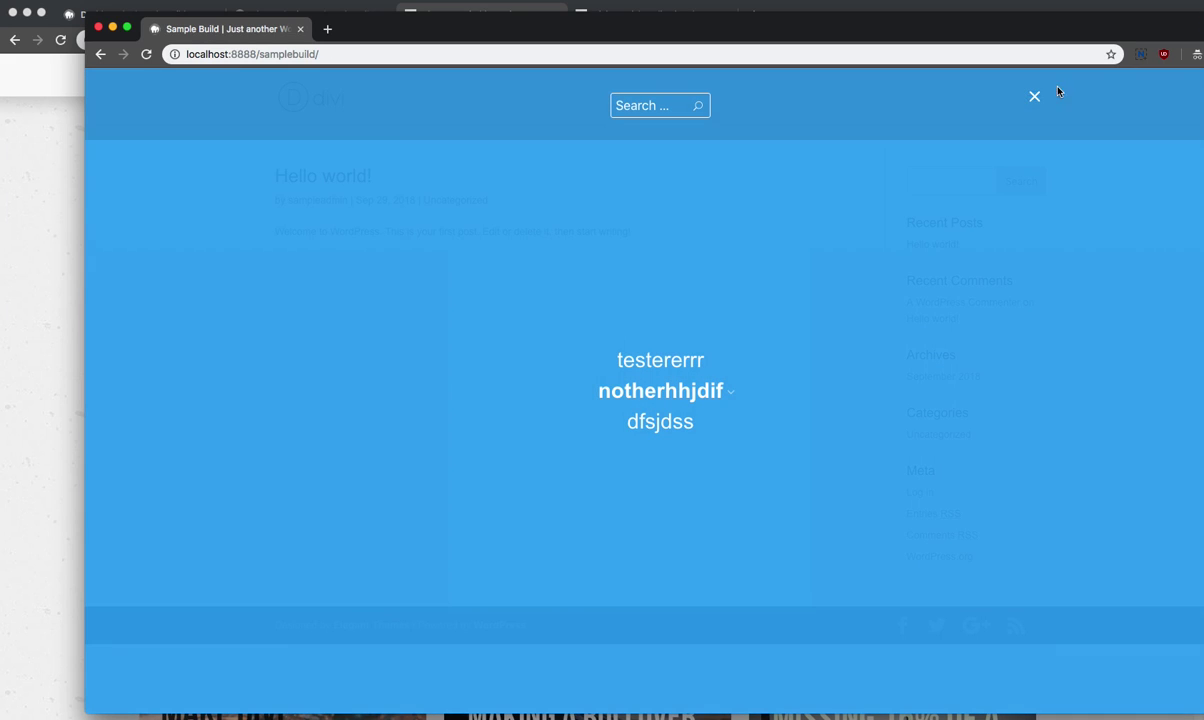
{"action": "left_click", "coordinate": [1034, 97]}
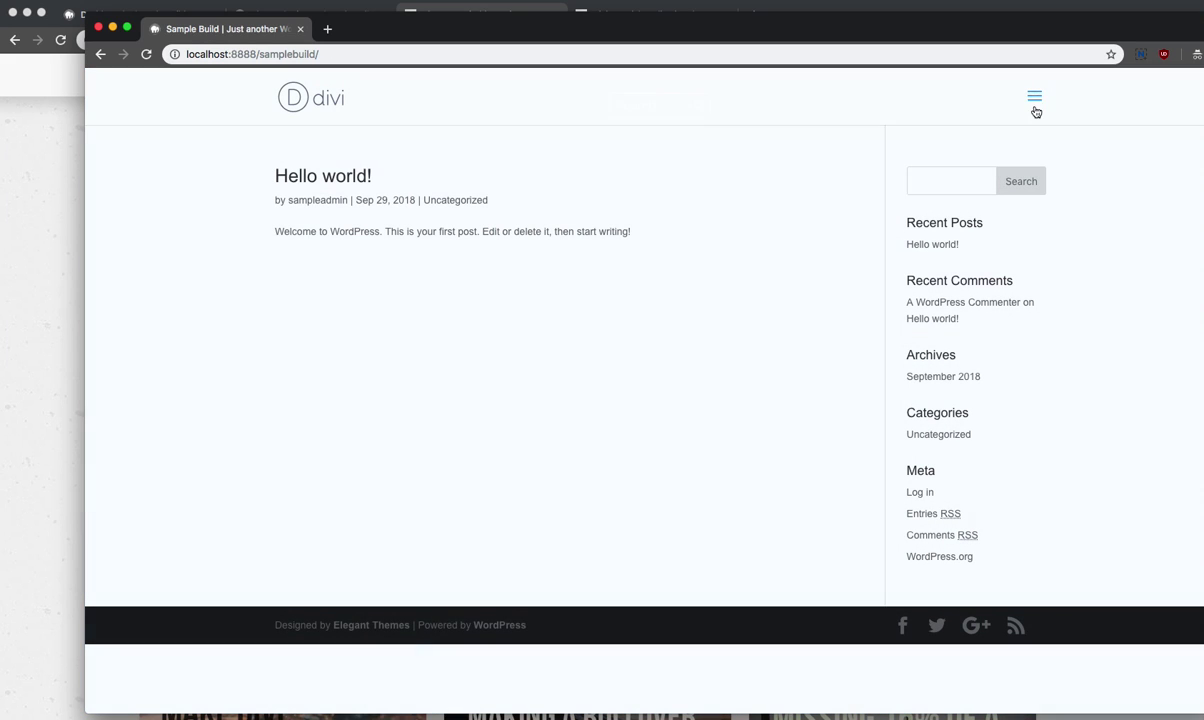
{"action": "left_click", "coordinate": [1035, 97]}
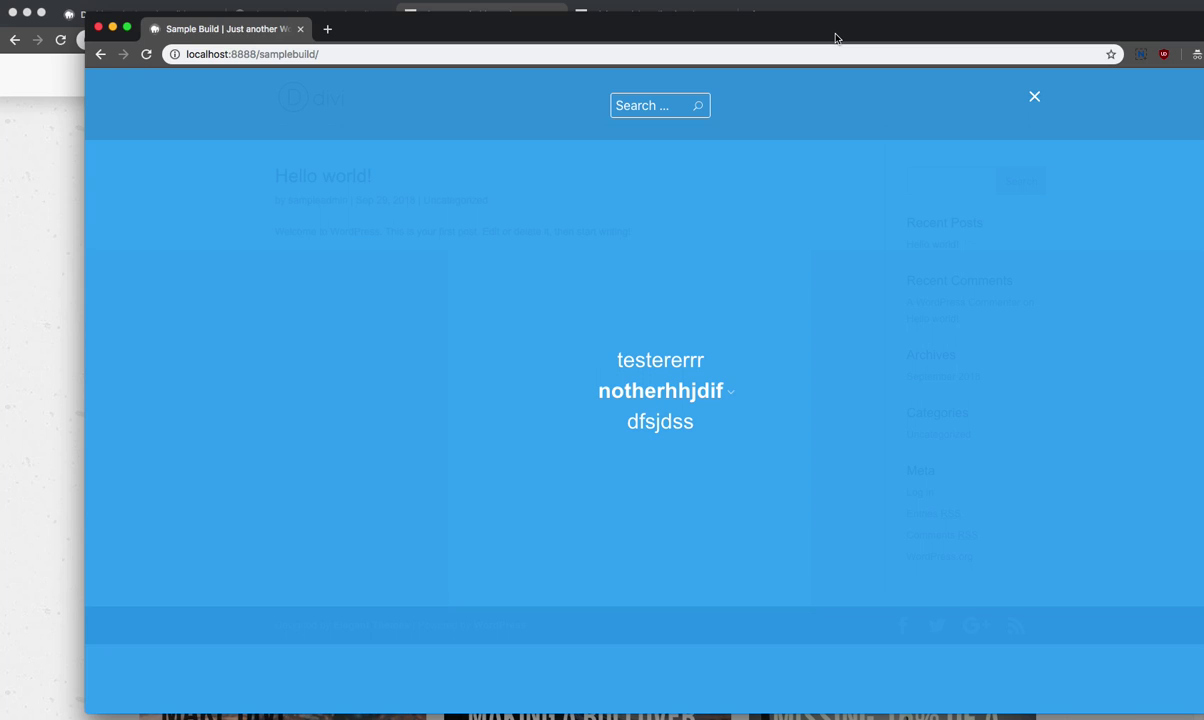
Step: Raise the main Chrome window and show the Sample Build WordPress Dashboard
{"action": "left_click", "coordinate": [50, 258]}
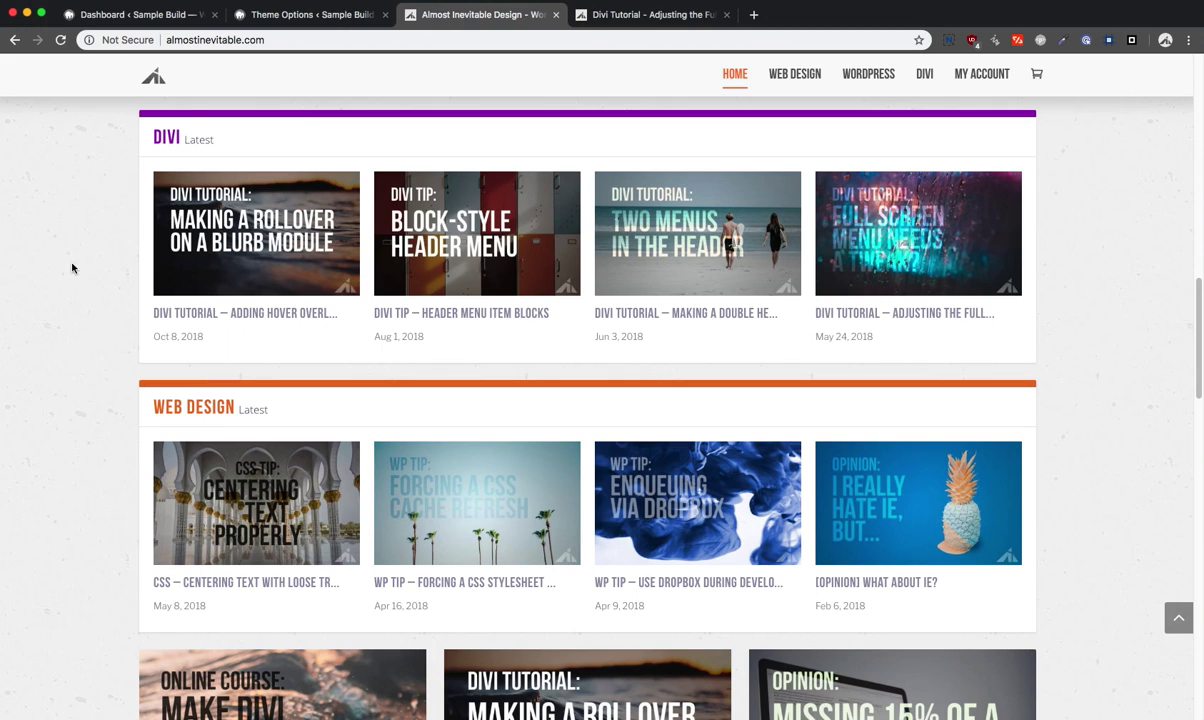
{"action": "left_click", "coordinate": [187, 20]}
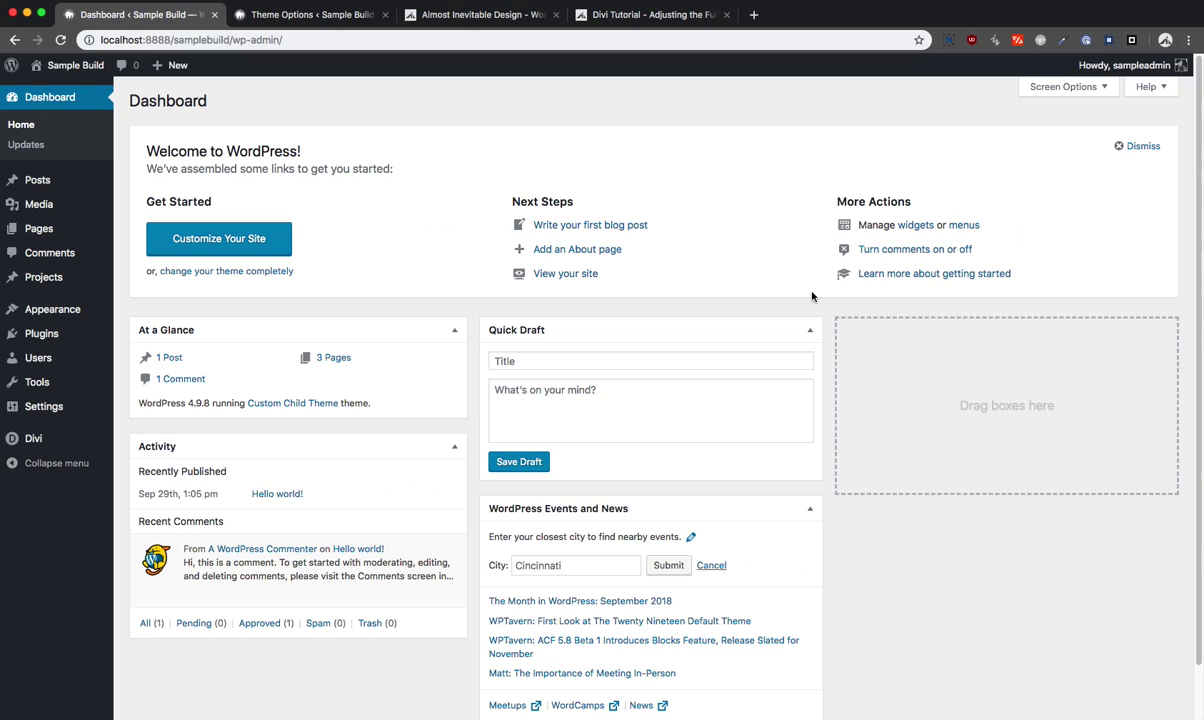
Step: Move the header.php editor left and reposition and widen the AI-Divi-Child Finder window
{"action": "key", "text": "super+Tab"}
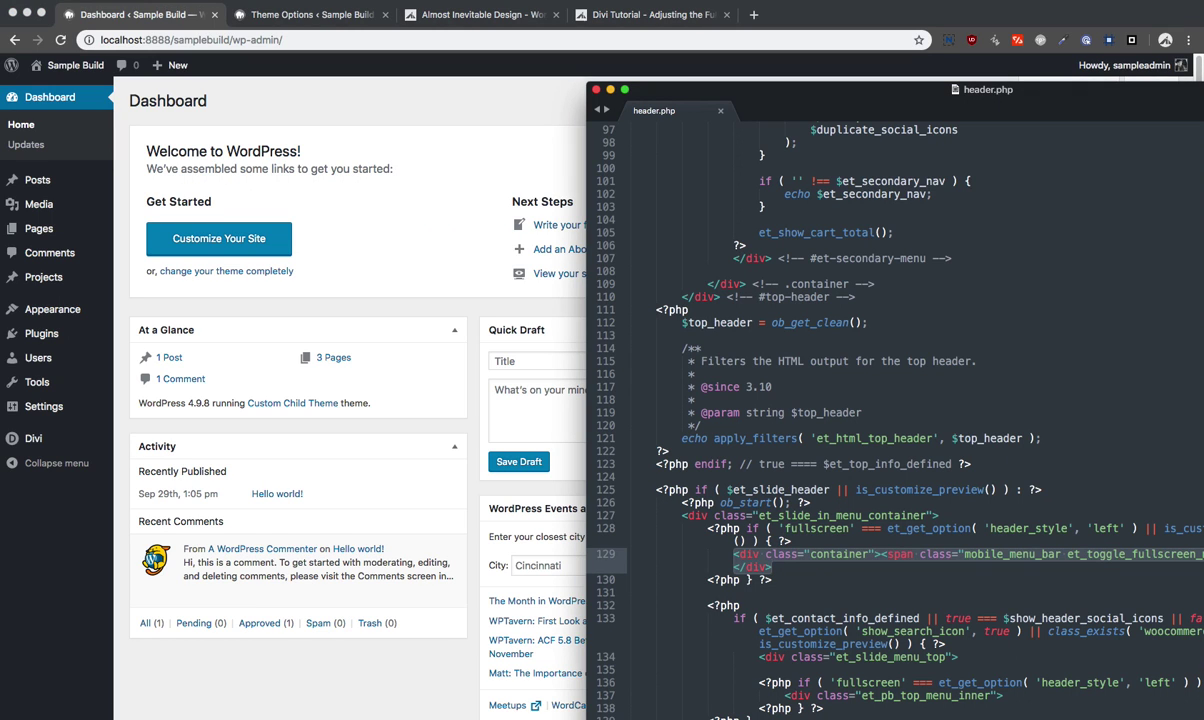
{"action": "left_click_drag", "start_coordinate": [1200, 96], "coordinate": [951, 91]}
{"action": "key", "text": "super+Tab"}
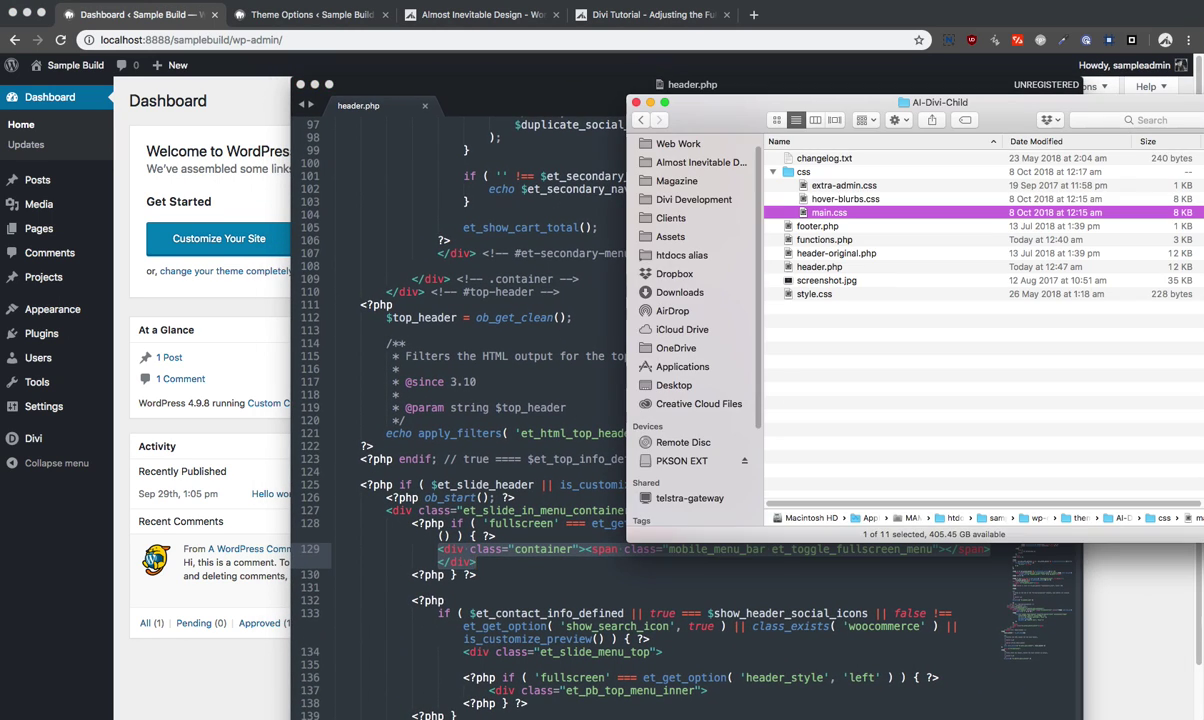
{"action": "left_click_drag", "start_coordinate": [1197, 107], "coordinate": [1200, 171]}
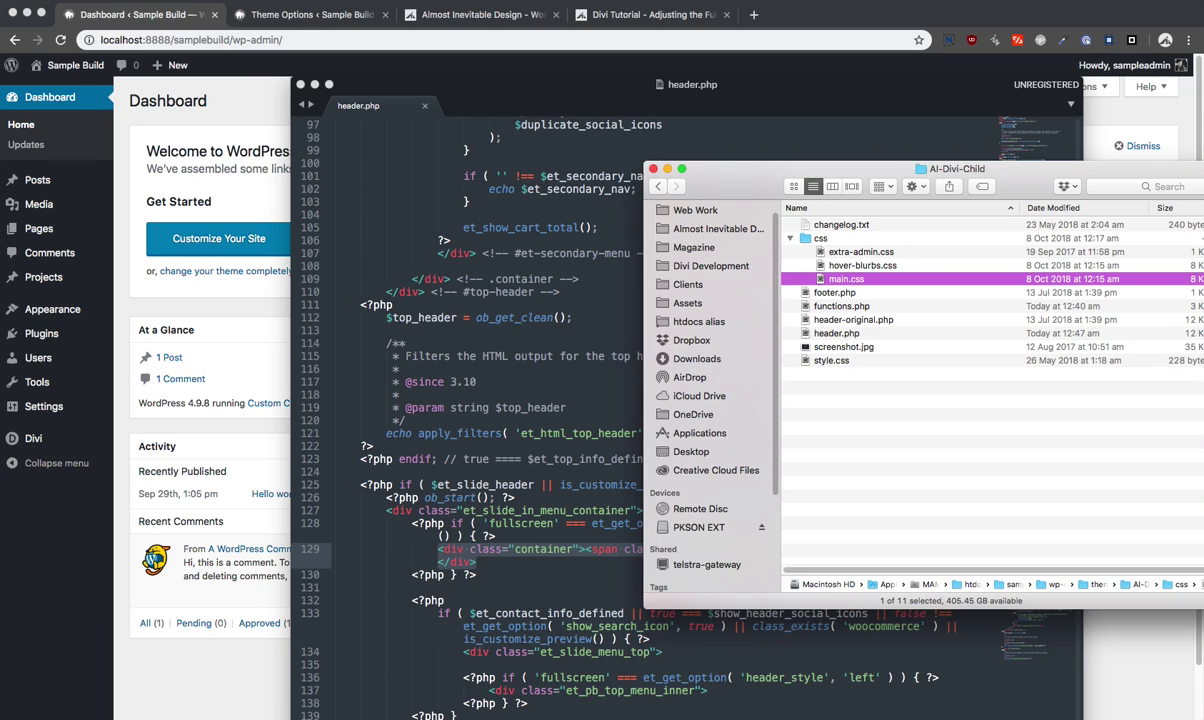
{"action": "left_click_drag", "start_coordinate": [1203, 390], "coordinate": [1203, 390]}
{"action": "left_click_drag", "start_coordinate": [1200, 168], "coordinate": [1166, 167]}
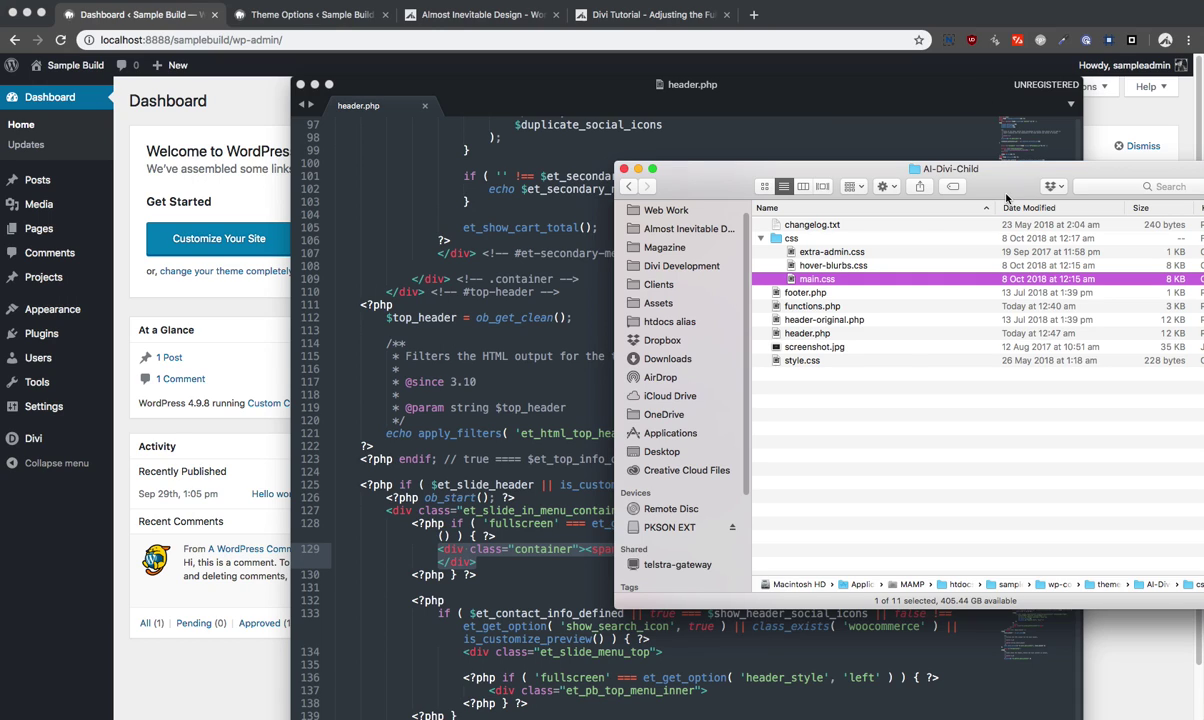
{"action": "left_click_drag", "start_coordinate": [1006, 192], "coordinate": [986, 196]}
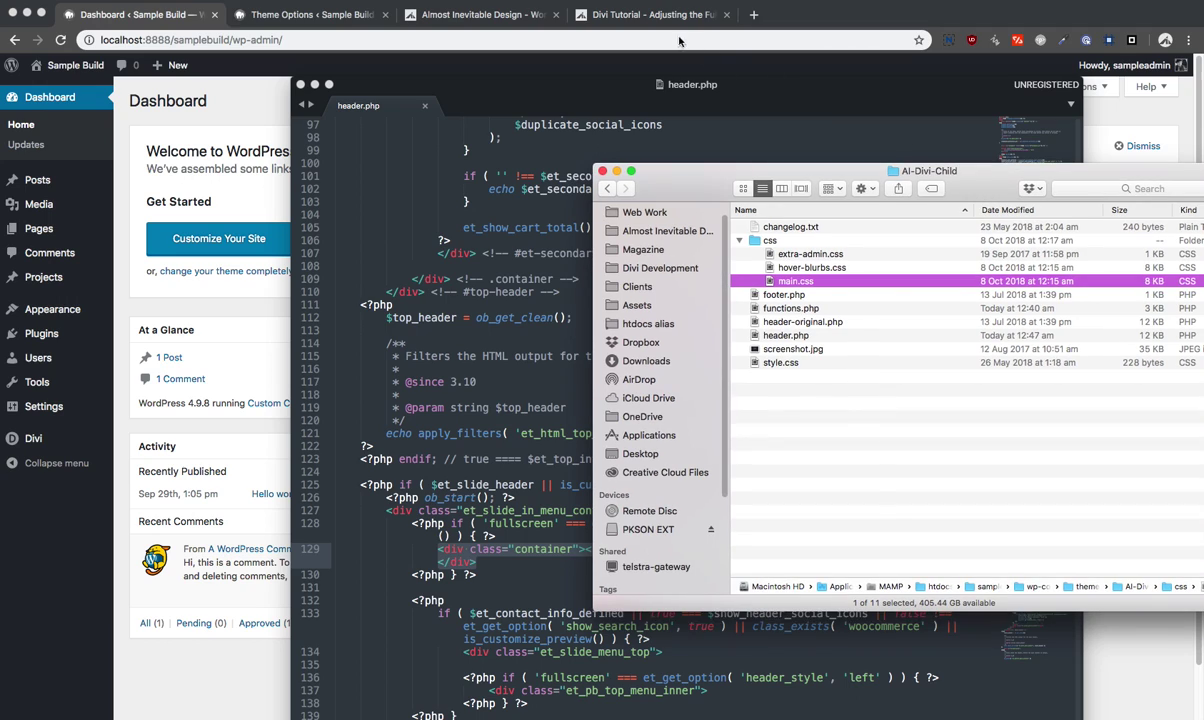
Step: Take the tutorial tab back to the Almost Inevitable homepage and close the duplicate blog tab
{"action": "left_click", "coordinate": [630, 16]}
{"action": "scroll", "coordinate": [628, 356], "scroll_direction": "up", "scroll_amount": 15}
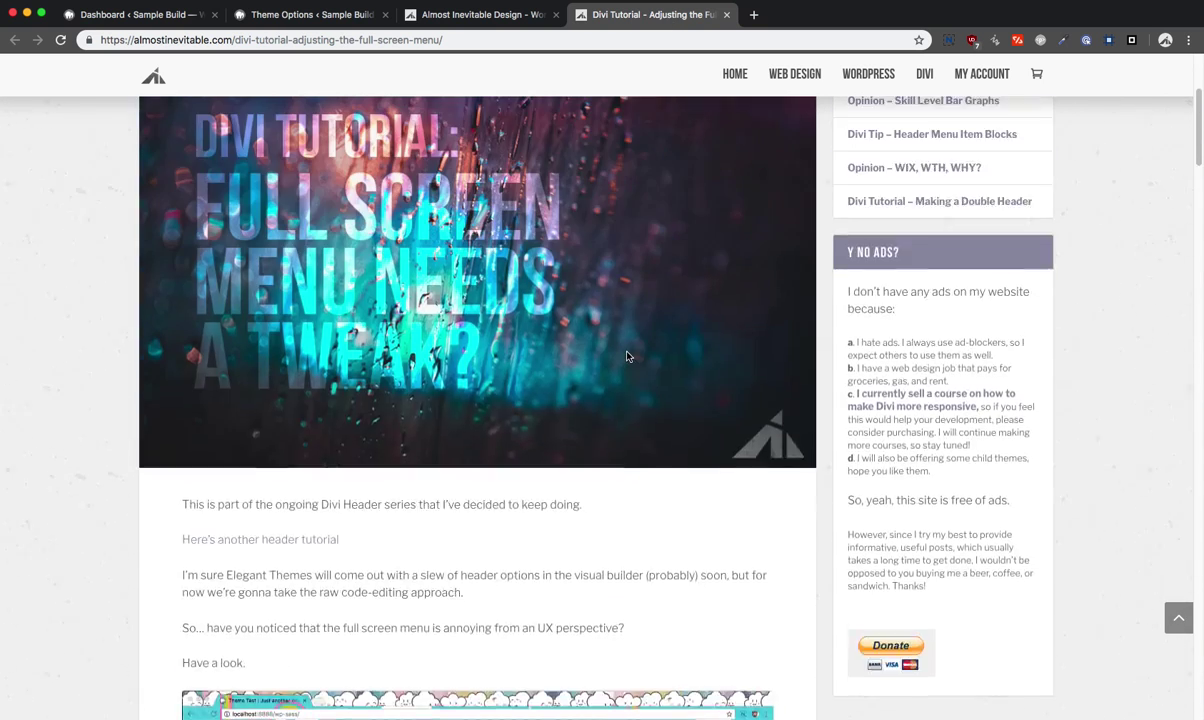
{"action": "scroll", "coordinate": [628, 356], "scroll_direction": "up", "scroll_amount": 4}
{"action": "scroll", "coordinate": [630, 280], "scroll_direction": "up", "scroll_amount": 2}
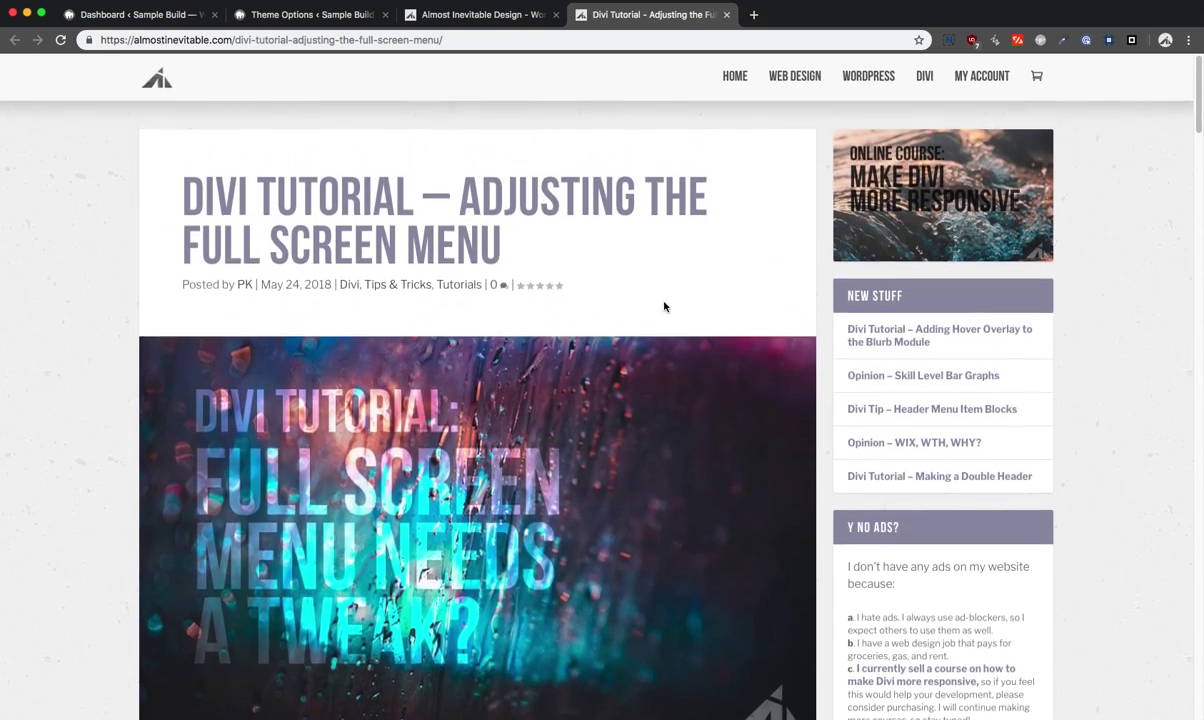
{"action": "left_click", "coordinate": [790, 100]}
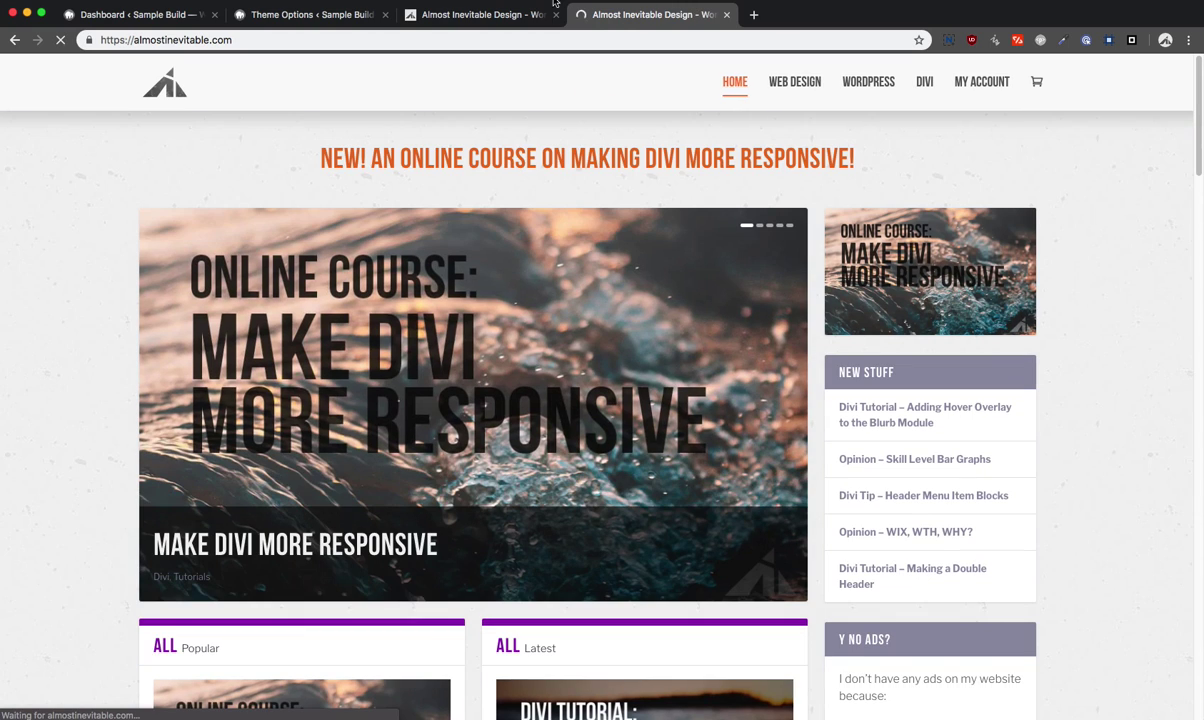
{"action": "left_click", "coordinate": [556, 14]}
Step: Advance the homepage slider through Web Design to 'A Free Divi Child Theme'
{"action": "scroll", "coordinate": [644, 301], "scroll_direction": "down", "scroll_amount": 10}
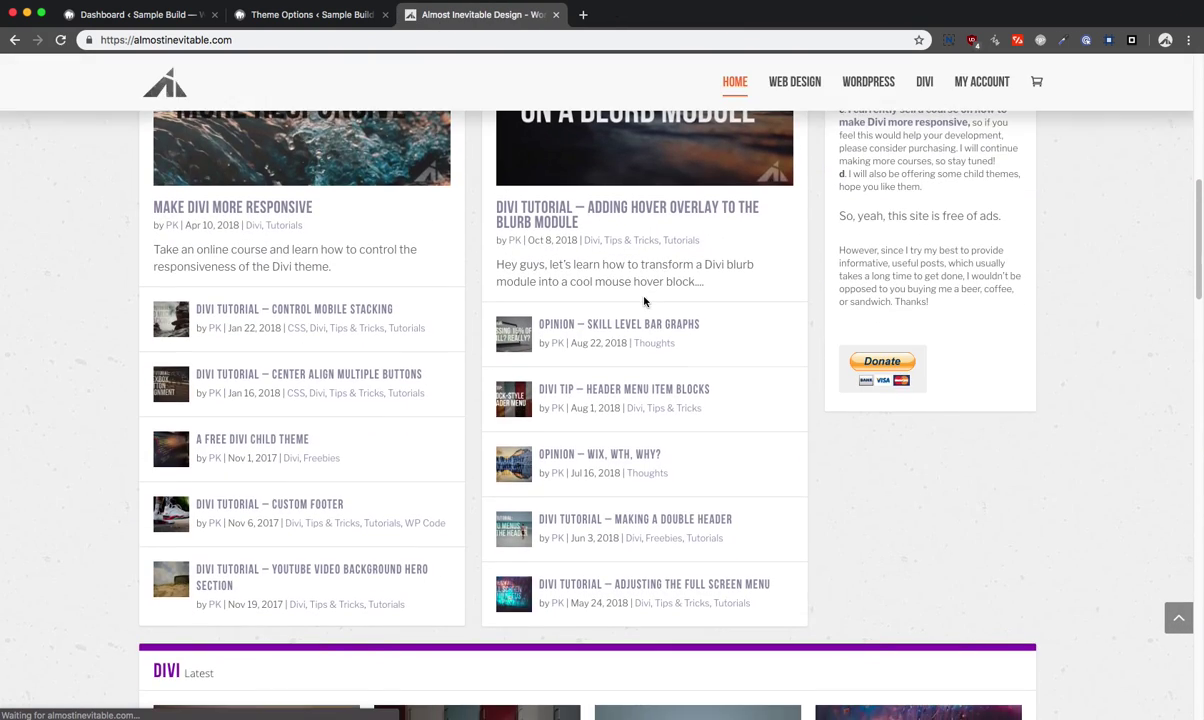
{"action": "scroll", "coordinate": [644, 301], "scroll_direction": "up", "scroll_amount": 10}
{"action": "left_click", "coordinate": [779, 403]}
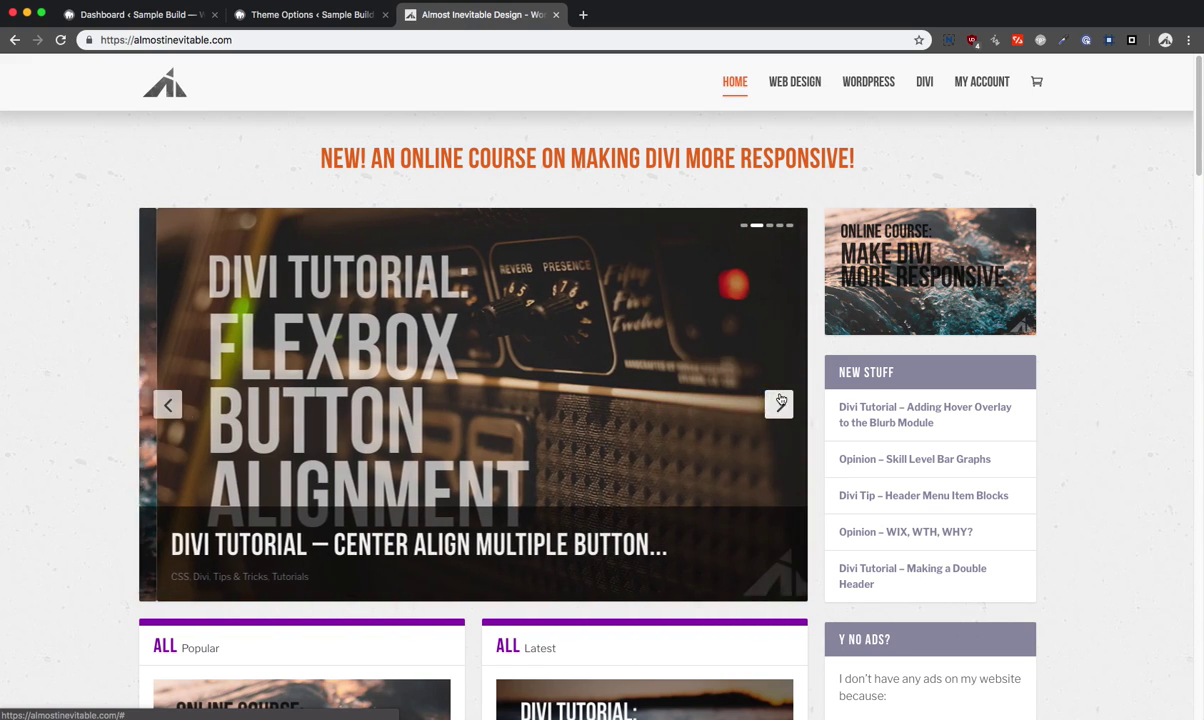
{"action": "left_click", "coordinate": [780, 404]}
{"action": "left_click", "coordinate": [781, 406]}
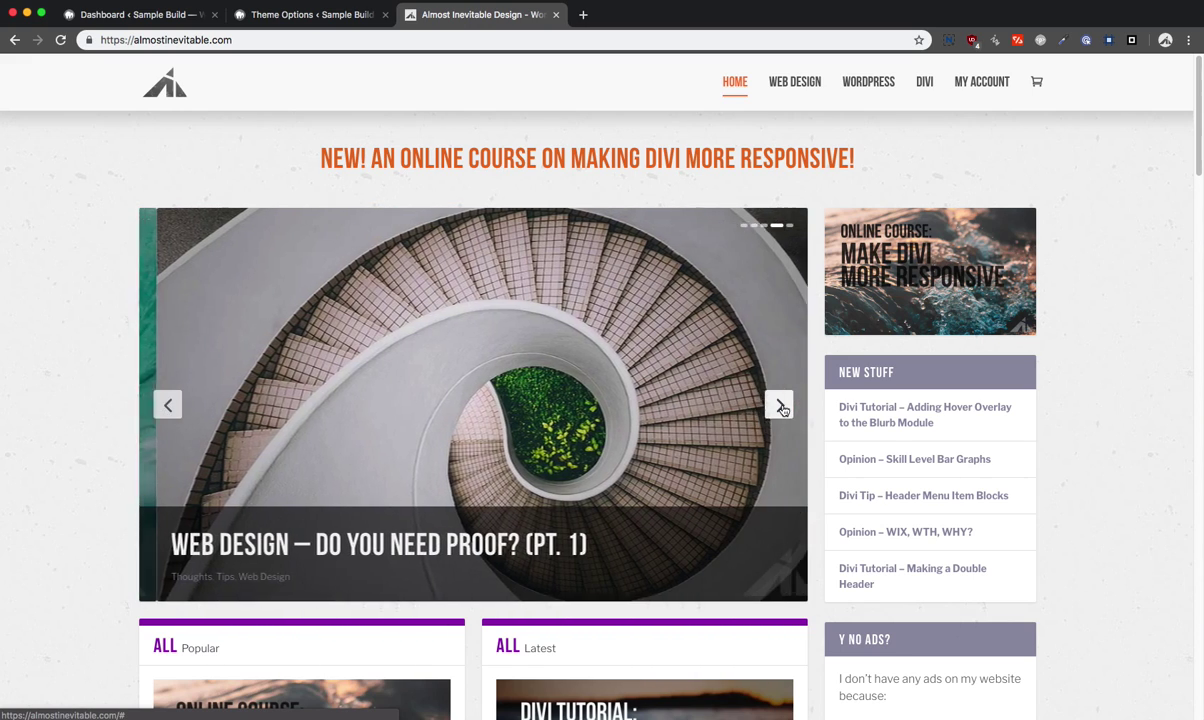
{"action": "left_click", "coordinate": [781, 406]}
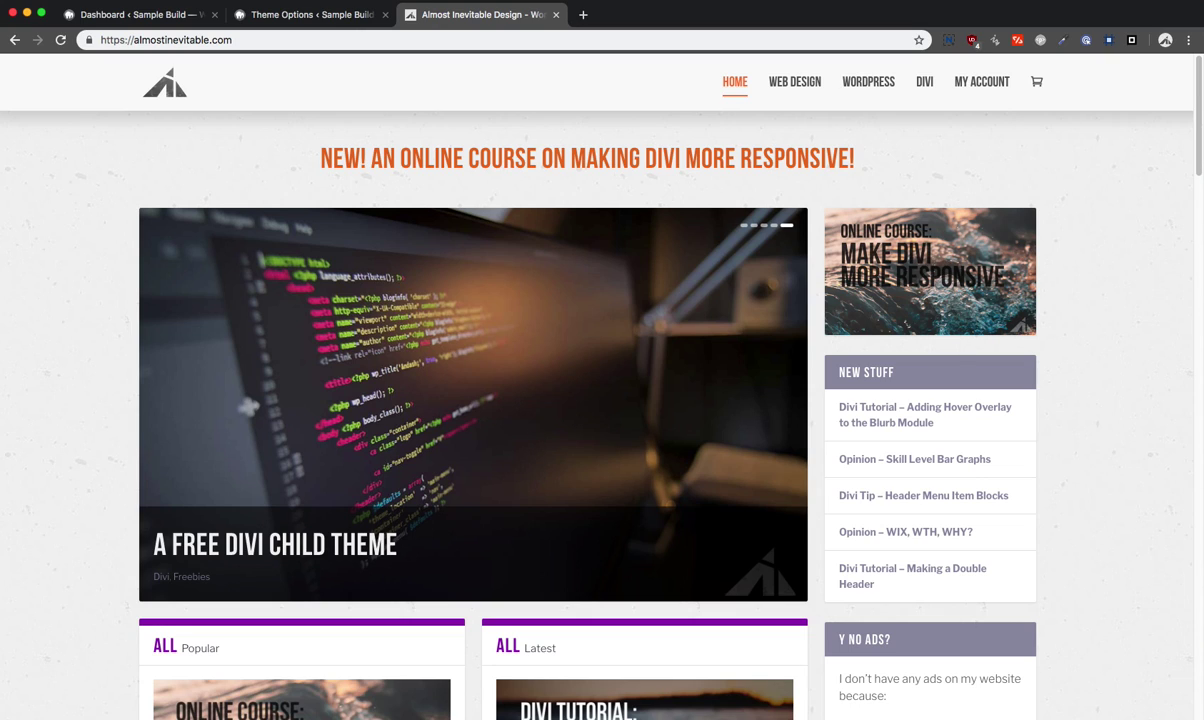
Step: Close the header.php file in Sublime Text
{"action": "left_click", "coordinate": [305, 15]}
{"action": "left_click", "coordinate": [160, 15]}
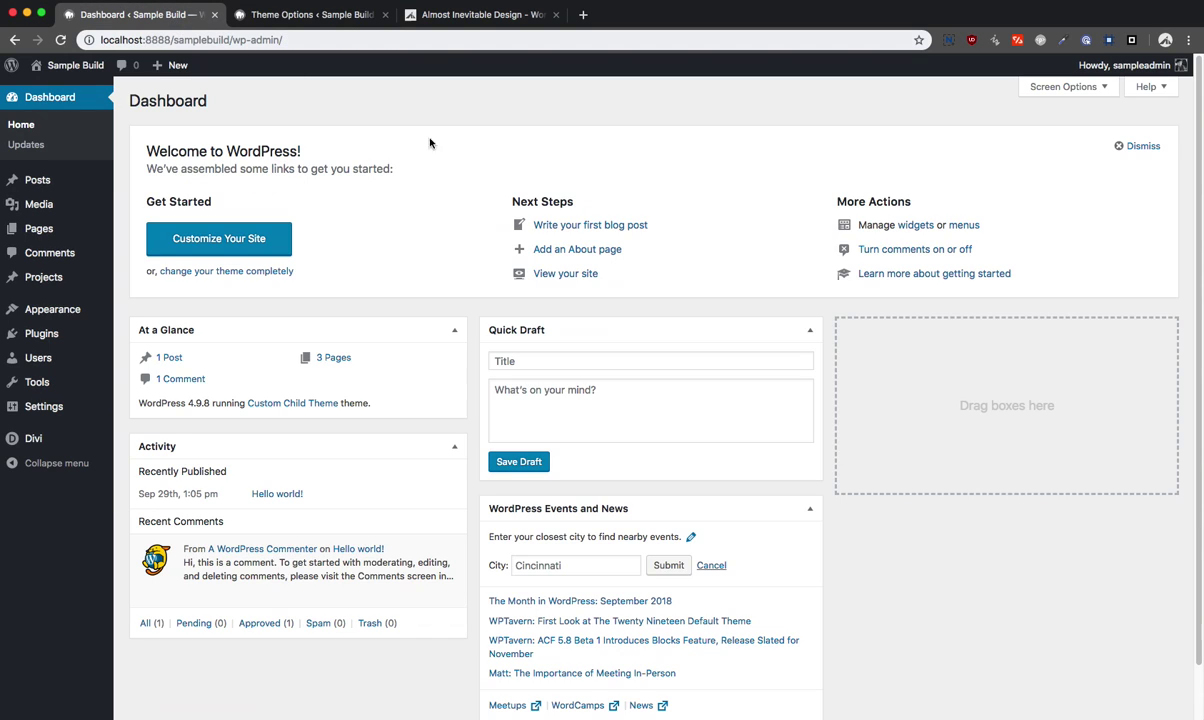
{"action": "key", "text": "super+Tab"}
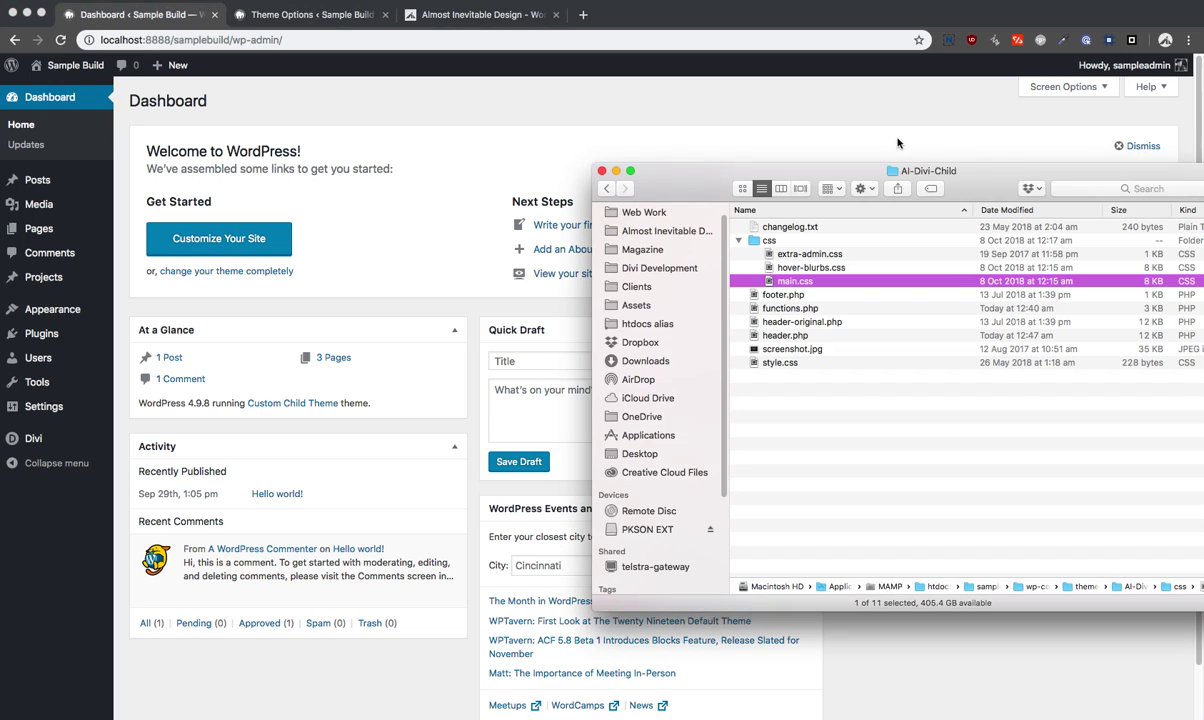
{"action": "key", "text": "super+Tab"}
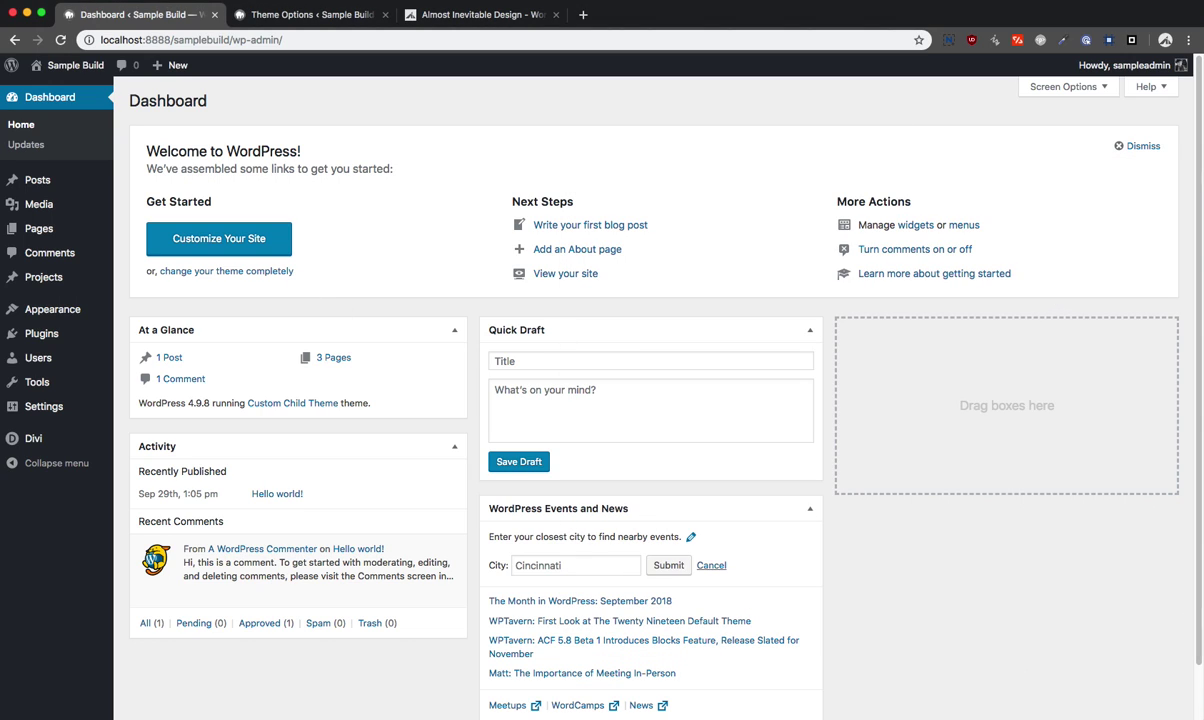
{"action": "key", "text": "super+Tab"}
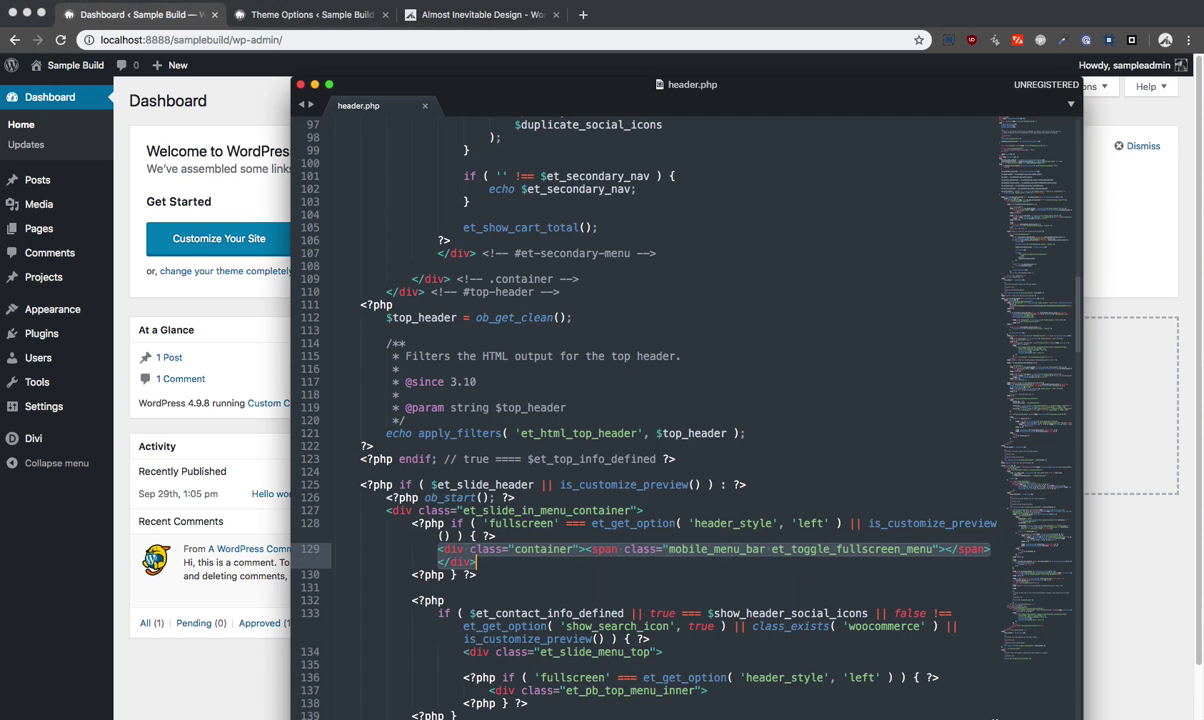
{"action": "left_click", "coordinate": [300, 85]}
Step: Open the child theme's functions.php and place the cursor on empty line 29
{"action": "key", "text": "super+Tab"}
{"action": "left_click", "coordinate": [840, 309]}
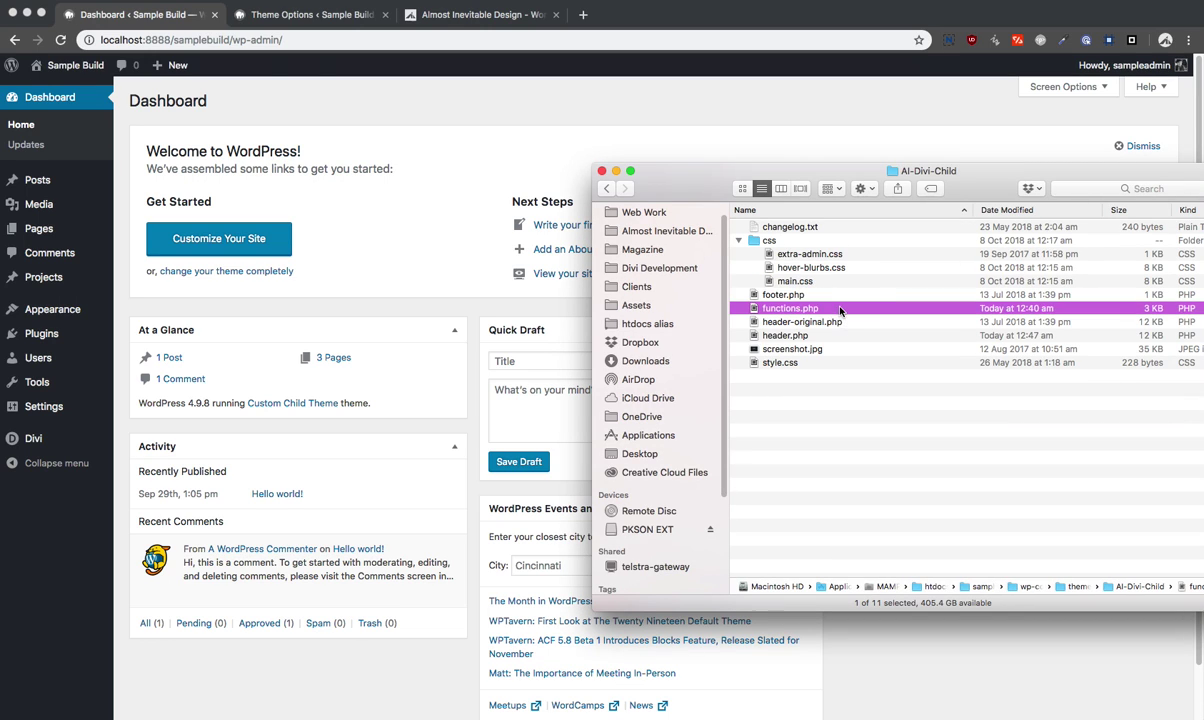
{"action": "double_click", "coordinate": [840, 309]}
{"action": "left_click_drag", "start_coordinate": [705, 42], "coordinate": [864, 26]}
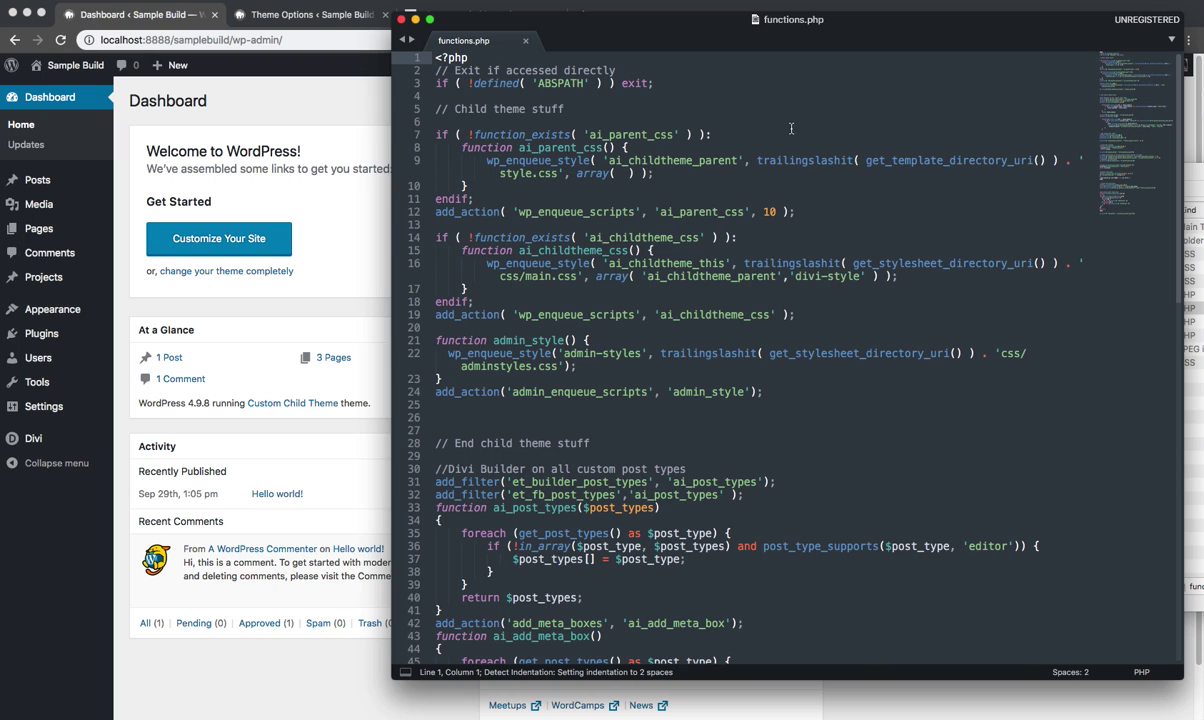
{"action": "scroll", "coordinate": [785, 132], "scroll_direction": "down", "scroll_amount": 5}
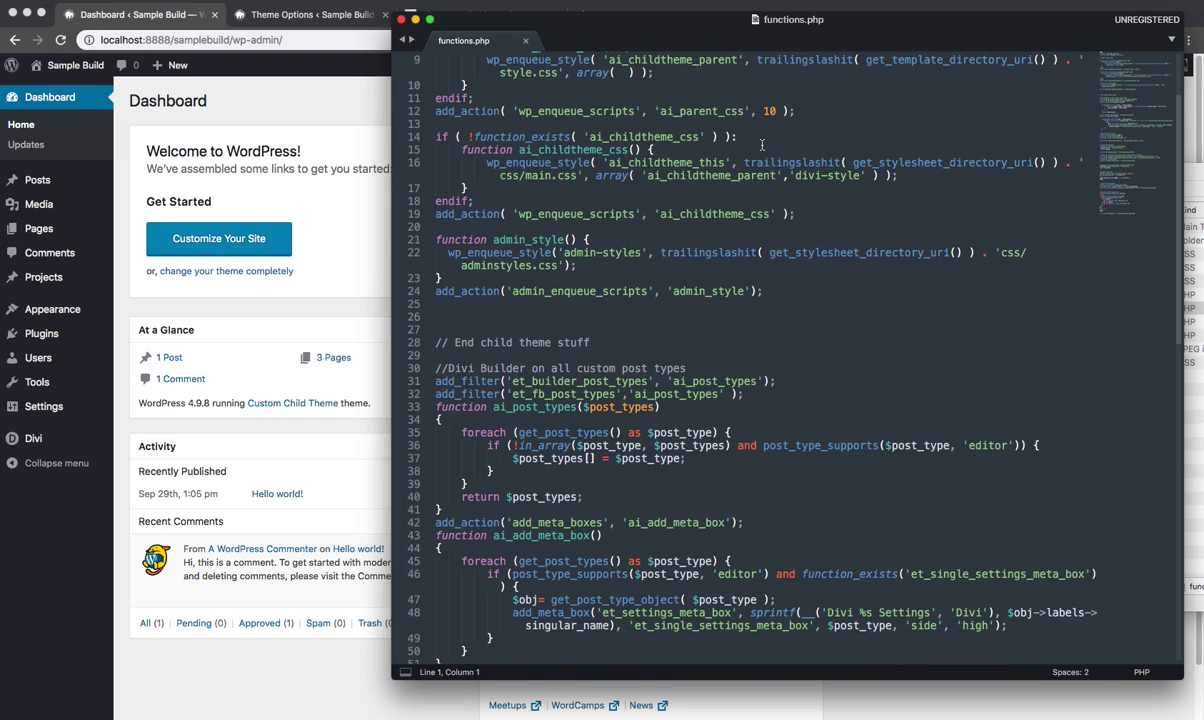
{"action": "scroll", "coordinate": [762, 145], "scroll_direction": "down", "scroll_amount": 3}
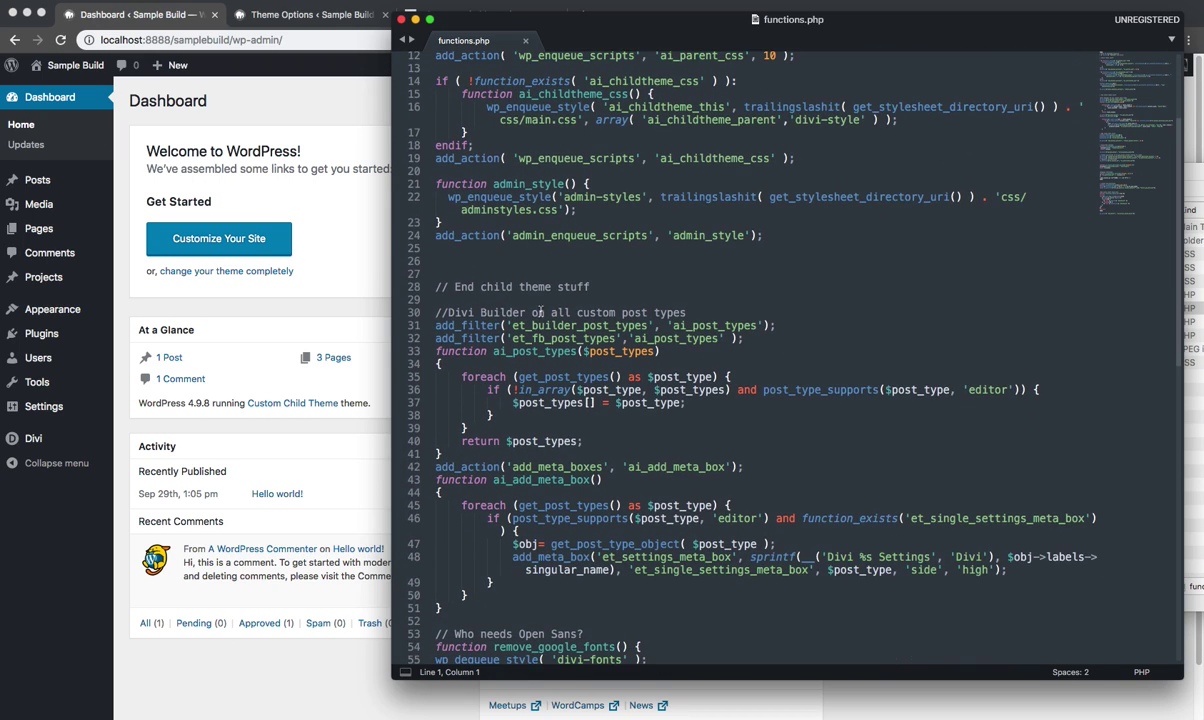
{"action": "left_click", "coordinate": [452, 300]}
{"action": "scroll", "coordinate": [503, 309], "scroll_direction": "down", "scroll_amount": 1}
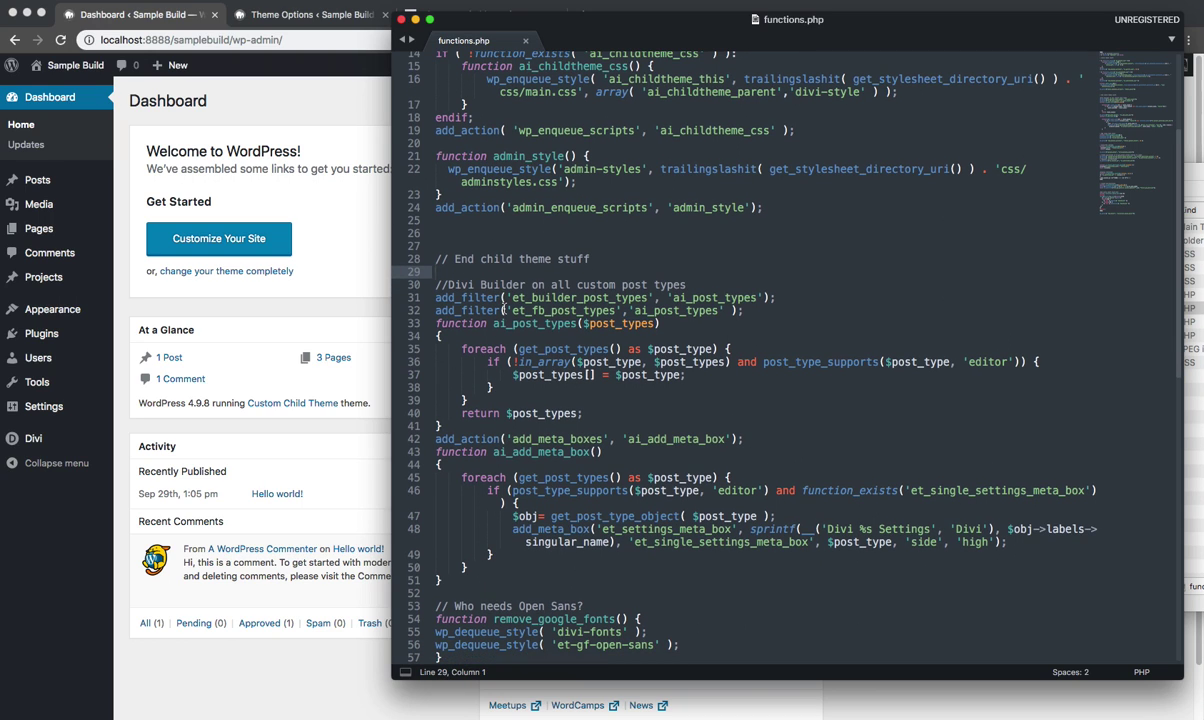
{"action": "left_click_drag", "start_coordinate": [505, 22], "coordinate": [760, 24]}
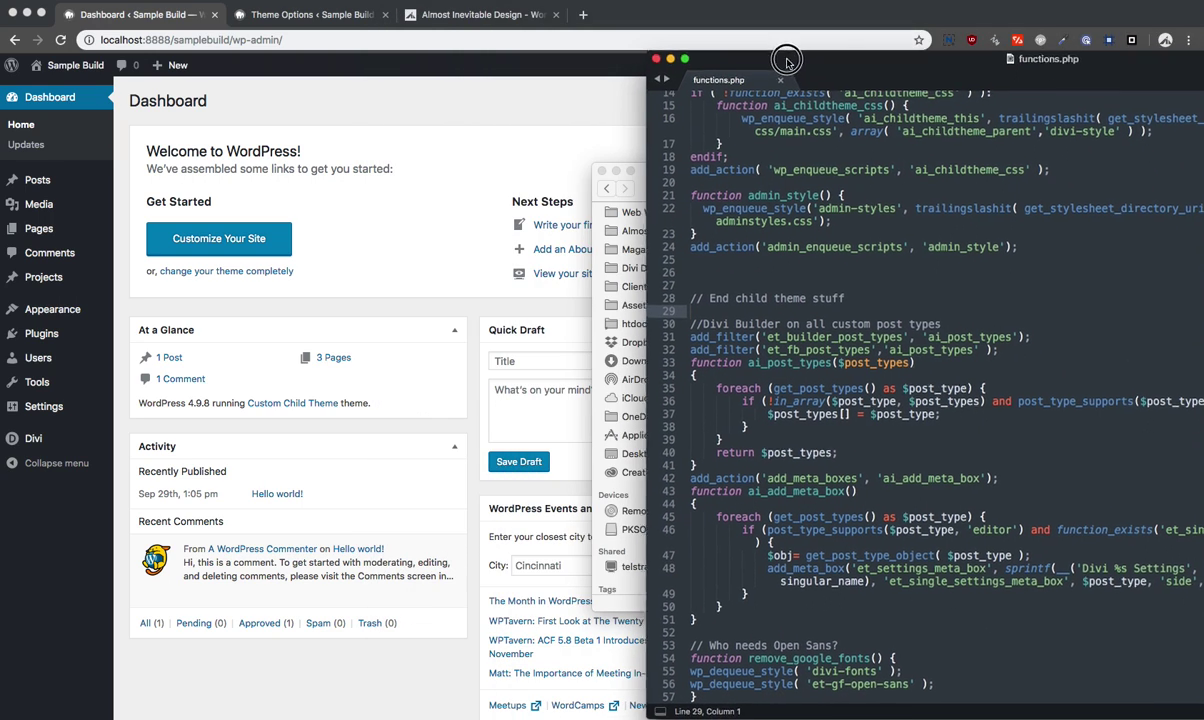
Step: Switch to the Almost Inevitable Design site and browse its homepage slider and posts
{"action": "left_click", "coordinate": [470, 14]}
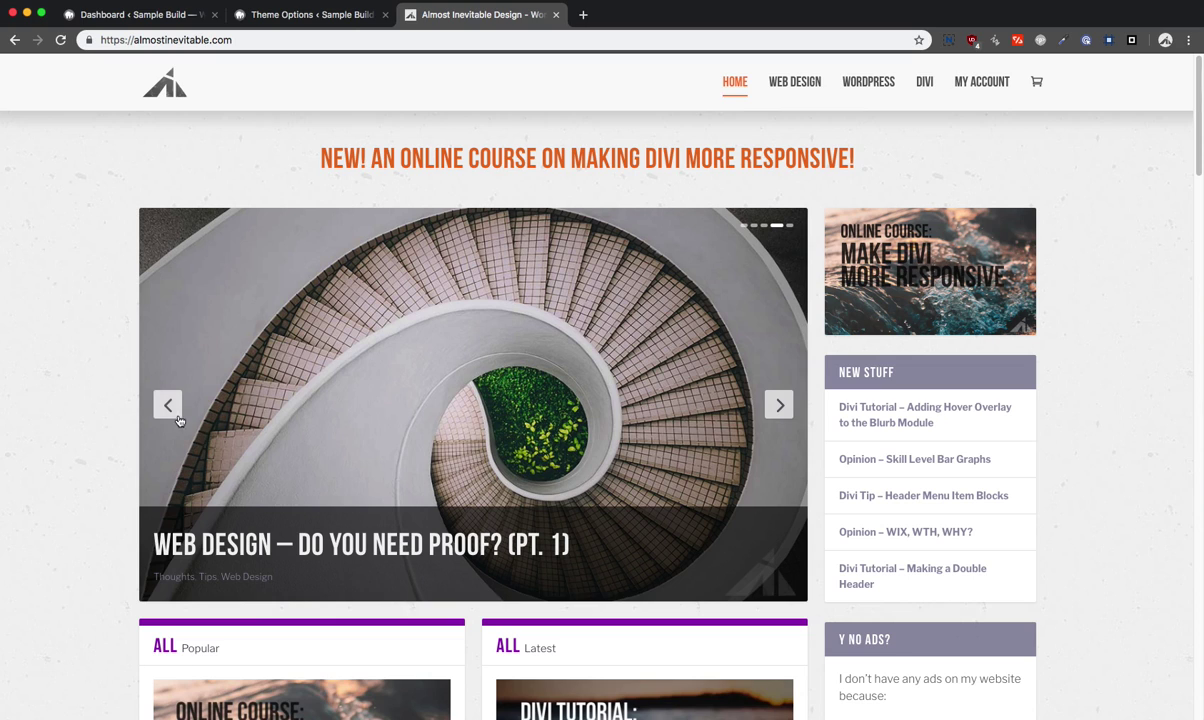
{"action": "left_click", "coordinate": [784, 406]}
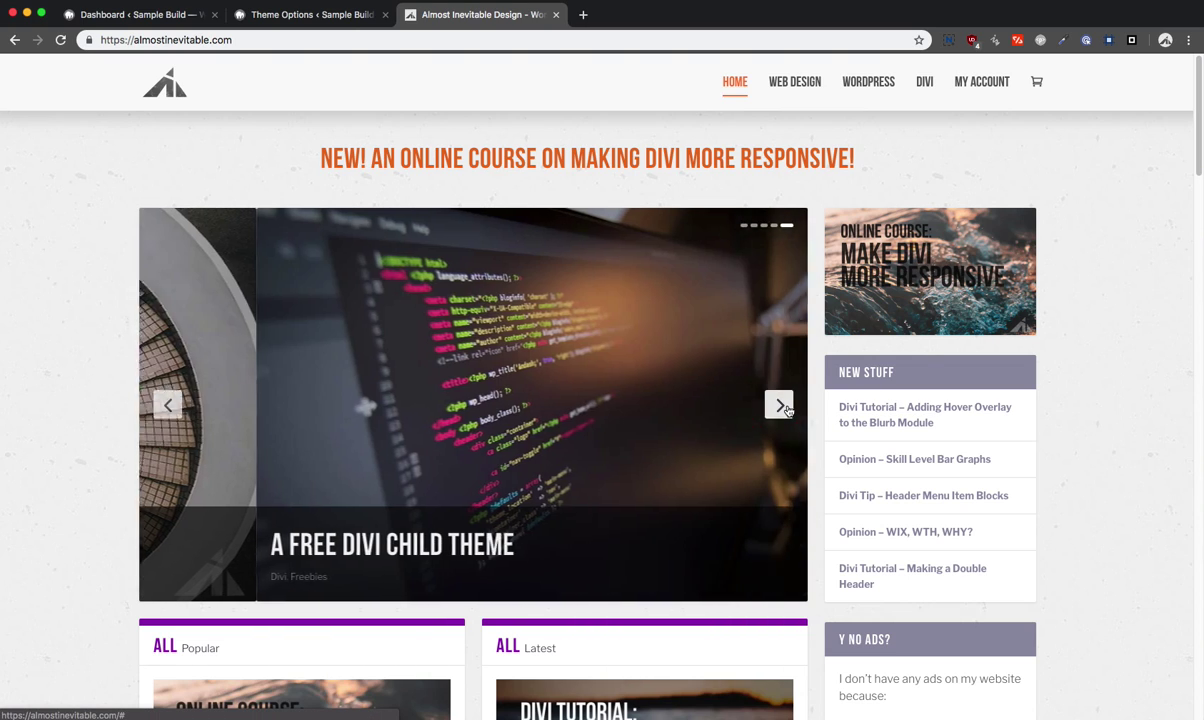
{"action": "scroll", "coordinate": [731, 470], "scroll_direction": "down", "scroll_amount": 10}
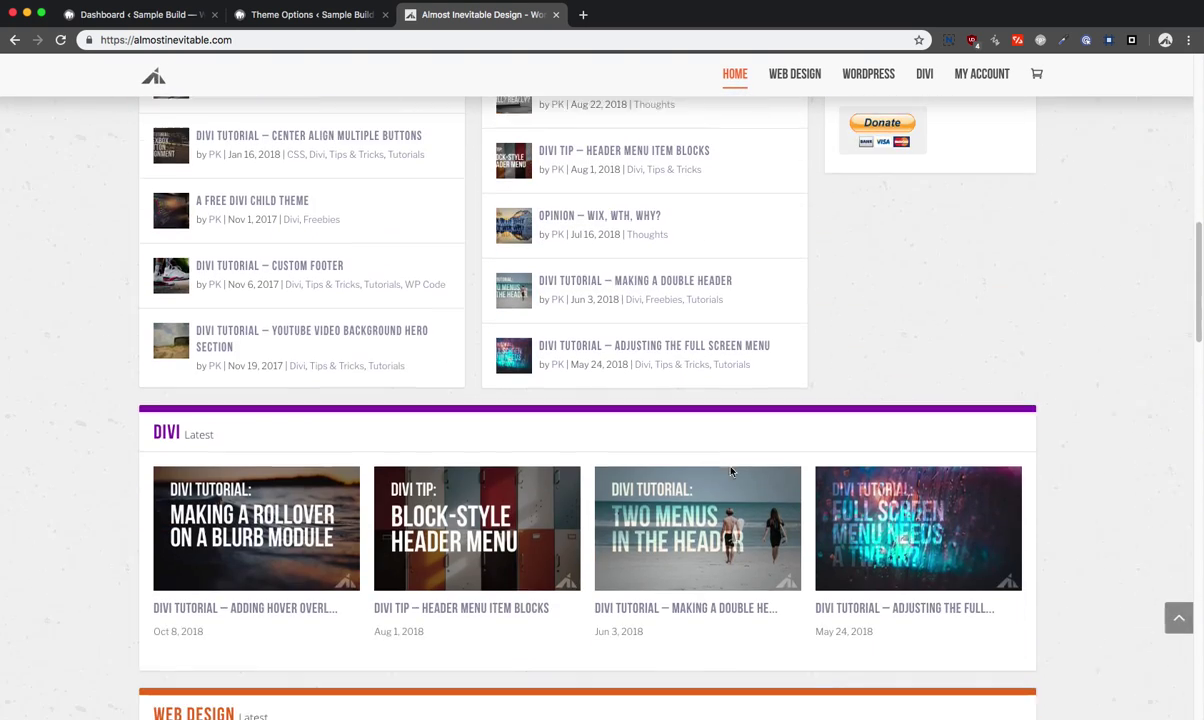
{"action": "scroll", "coordinate": [731, 470], "scroll_direction": "down", "scroll_amount": 3}
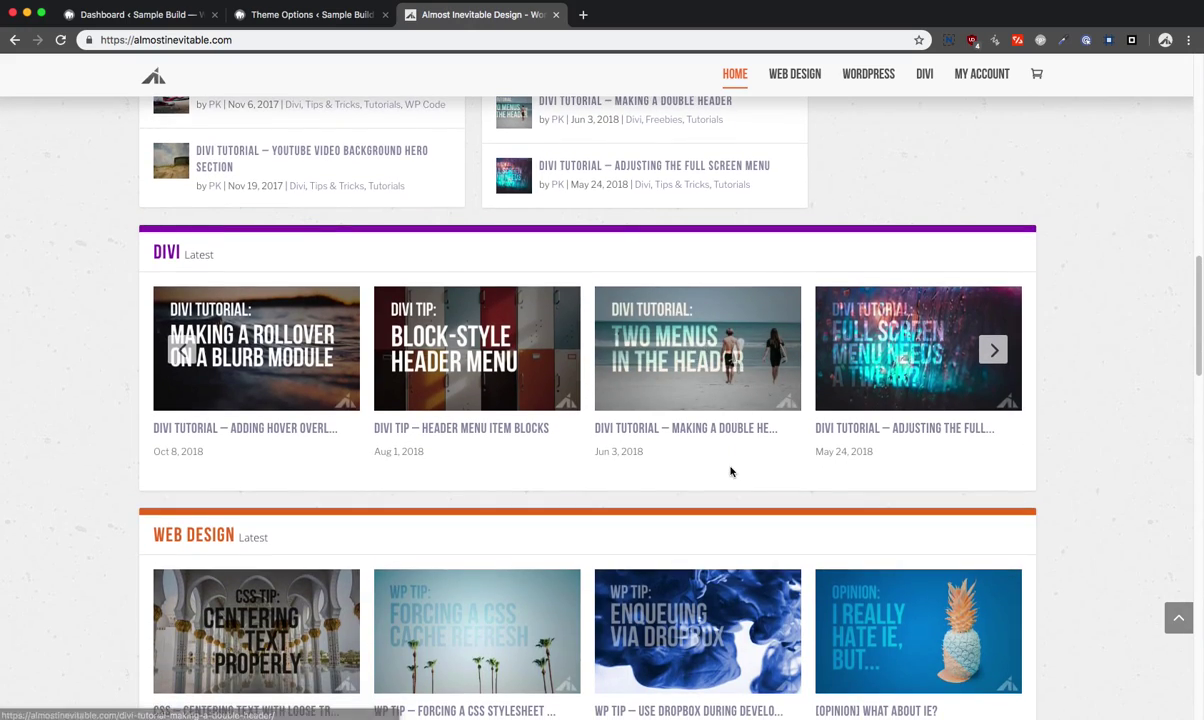
{"action": "scroll", "coordinate": [731, 471], "scroll_direction": "up", "scroll_amount": 10}
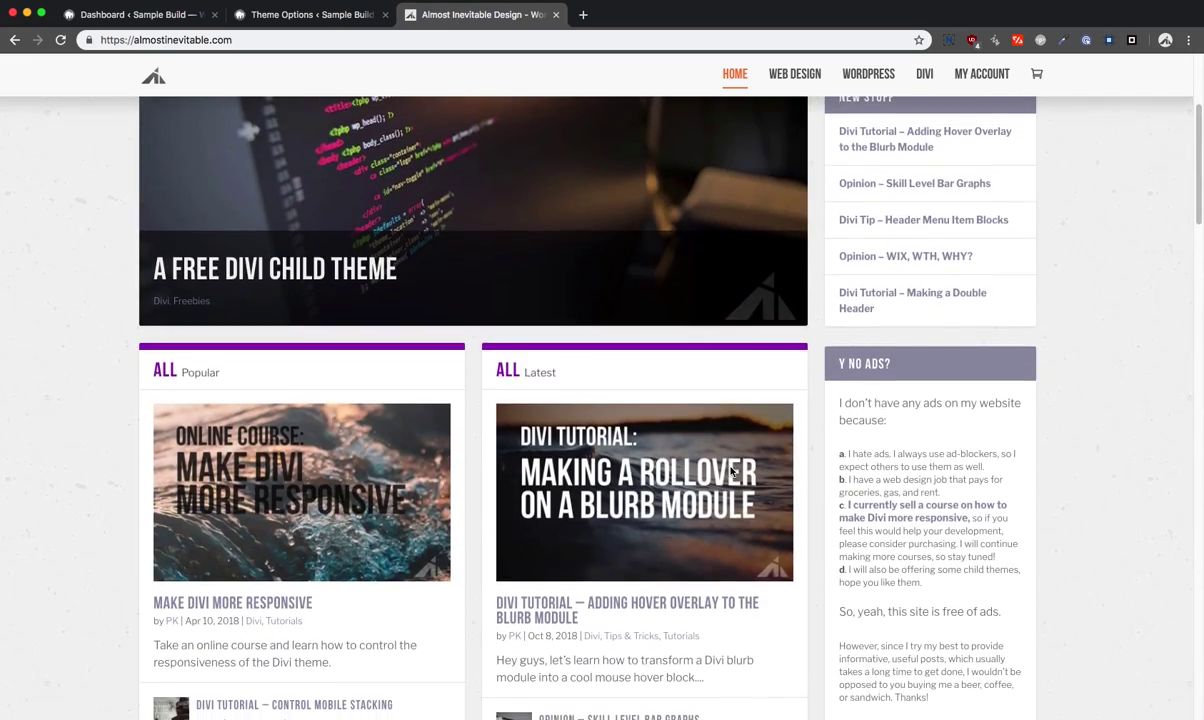
{"action": "scroll", "coordinate": [731, 470], "scroll_direction": "down", "scroll_amount": 6}
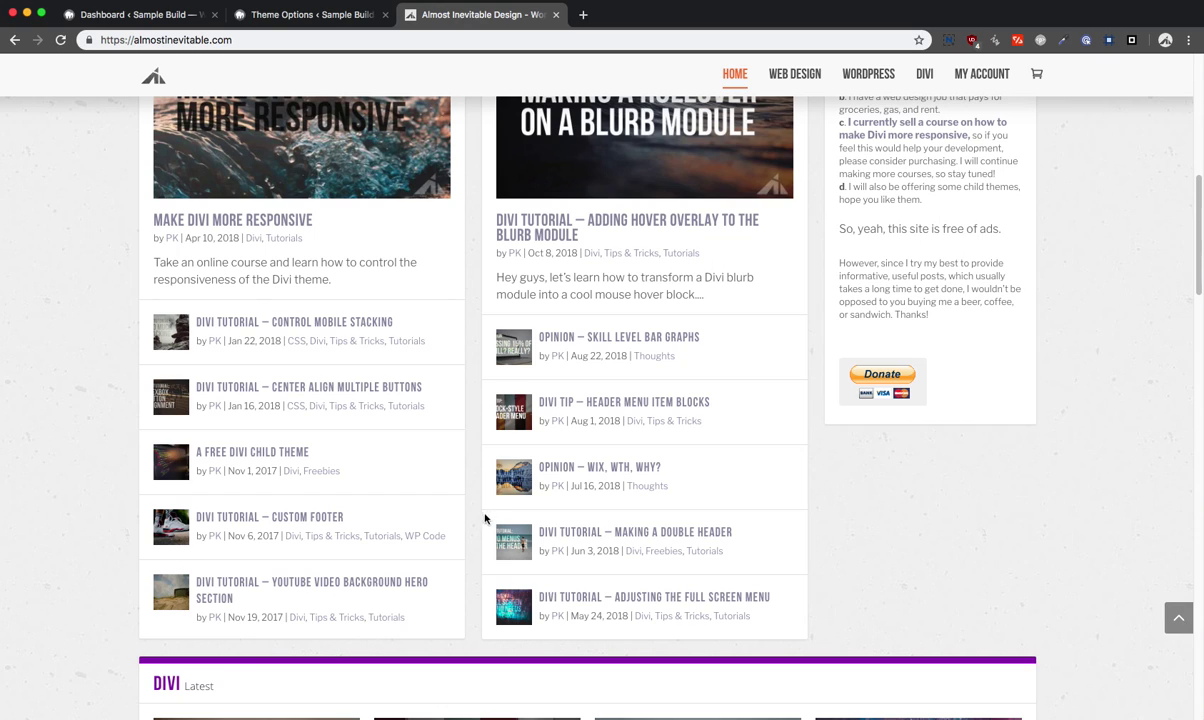
Step: Open the Custom Footer tutorial in a new tab and select its do_shortcode global_module="56" line
{"action": "left_click", "coordinate": [317, 521], "text": "super"}
{"action": "left_click", "coordinate": [655, 16]}
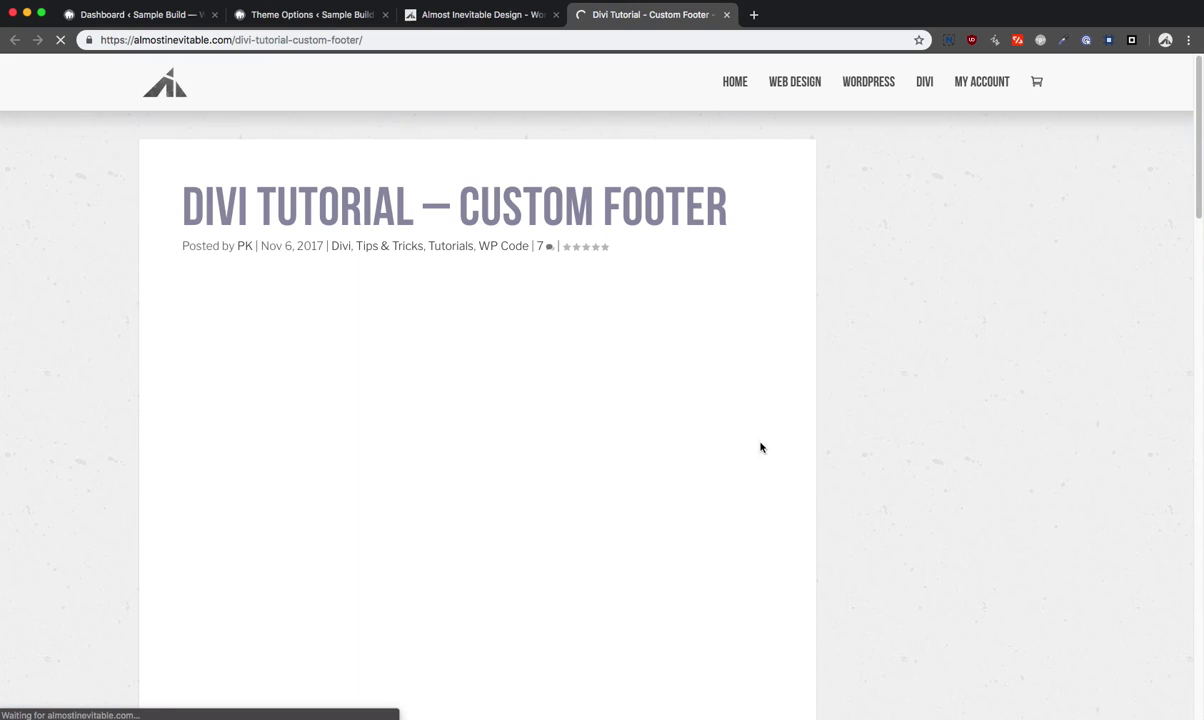
{"action": "scroll", "coordinate": [820, 468], "scroll_direction": "down", "scroll_amount": 10}
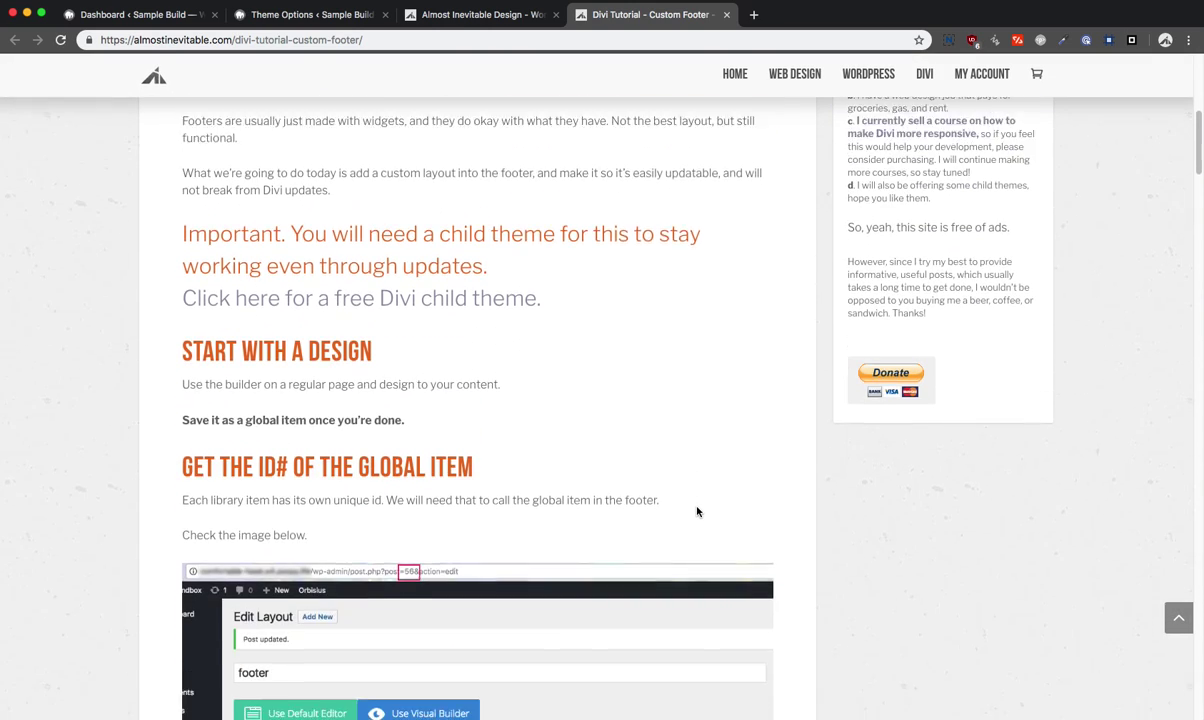
{"action": "scroll", "coordinate": [697, 512], "scroll_direction": "down", "scroll_amount": 12}
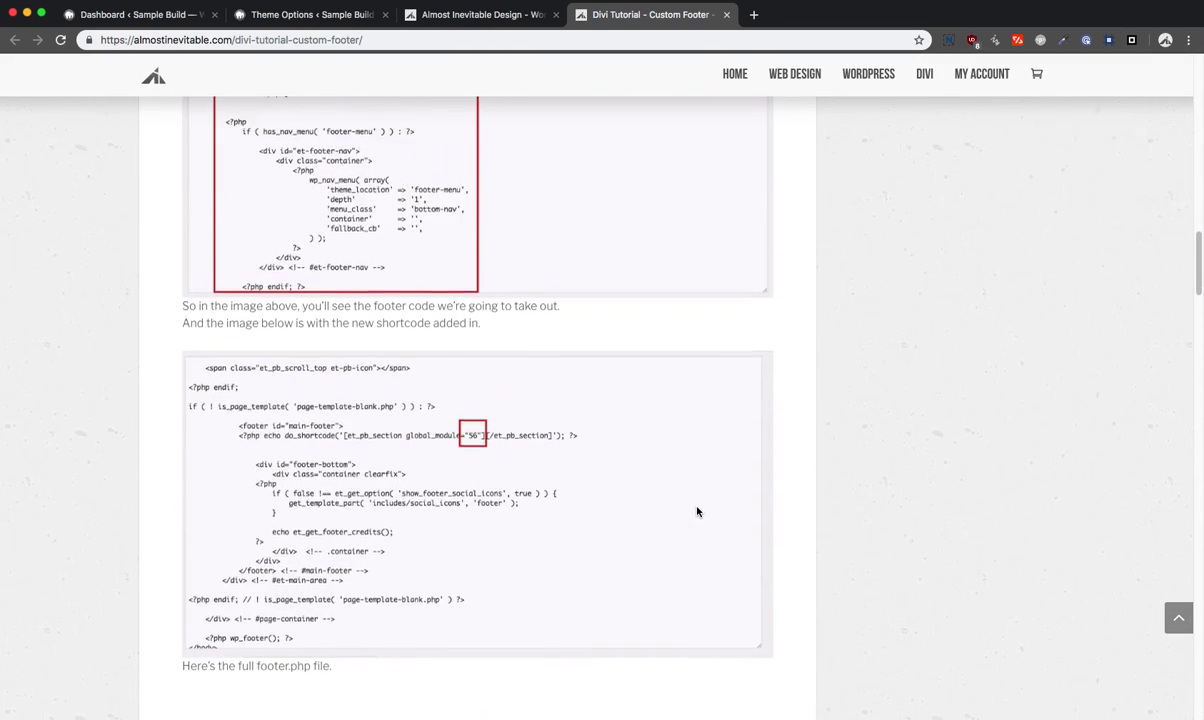
{"action": "scroll", "coordinate": [697, 512], "scroll_direction": "down", "scroll_amount": 5}
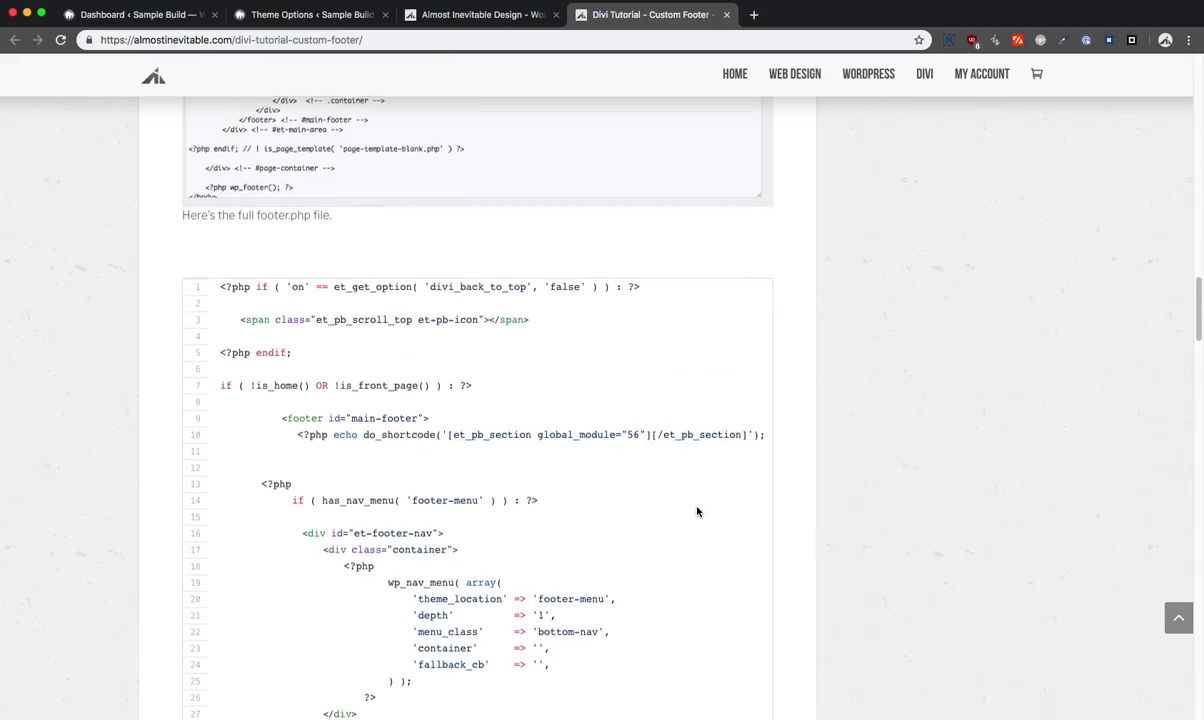
{"action": "scroll", "coordinate": [697, 512], "scroll_direction": "down", "scroll_amount": 15}
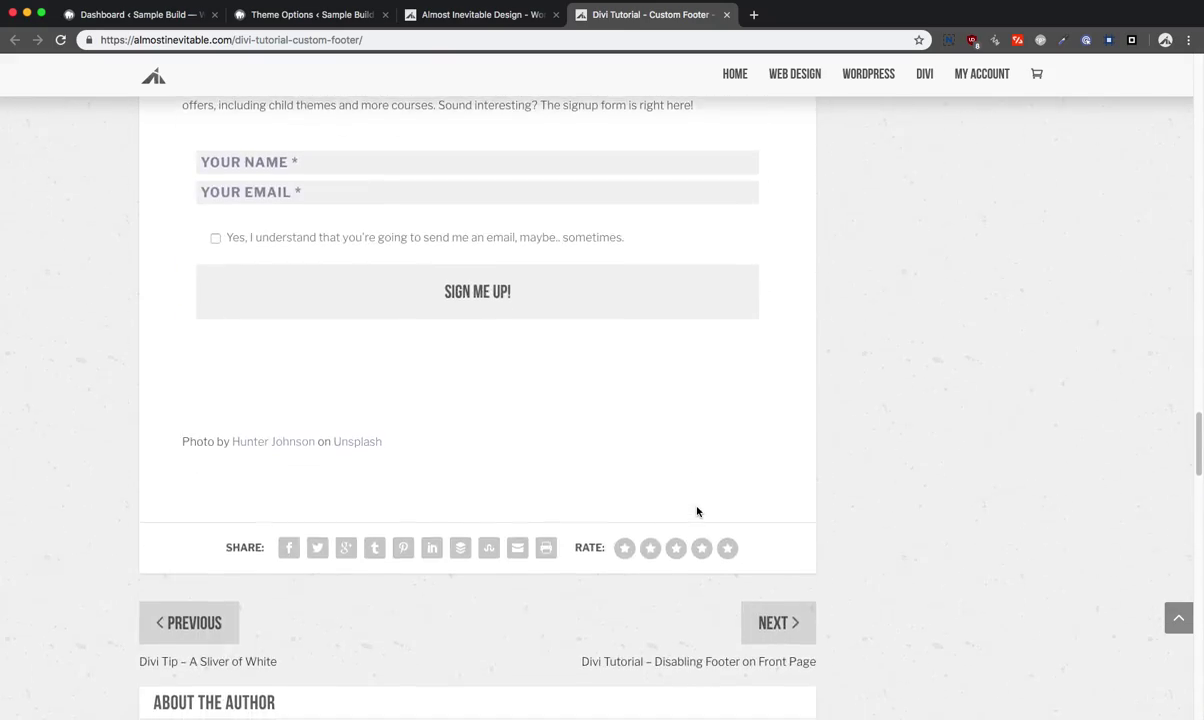
{"action": "scroll", "coordinate": [697, 512], "scroll_direction": "up", "scroll_amount": 20}
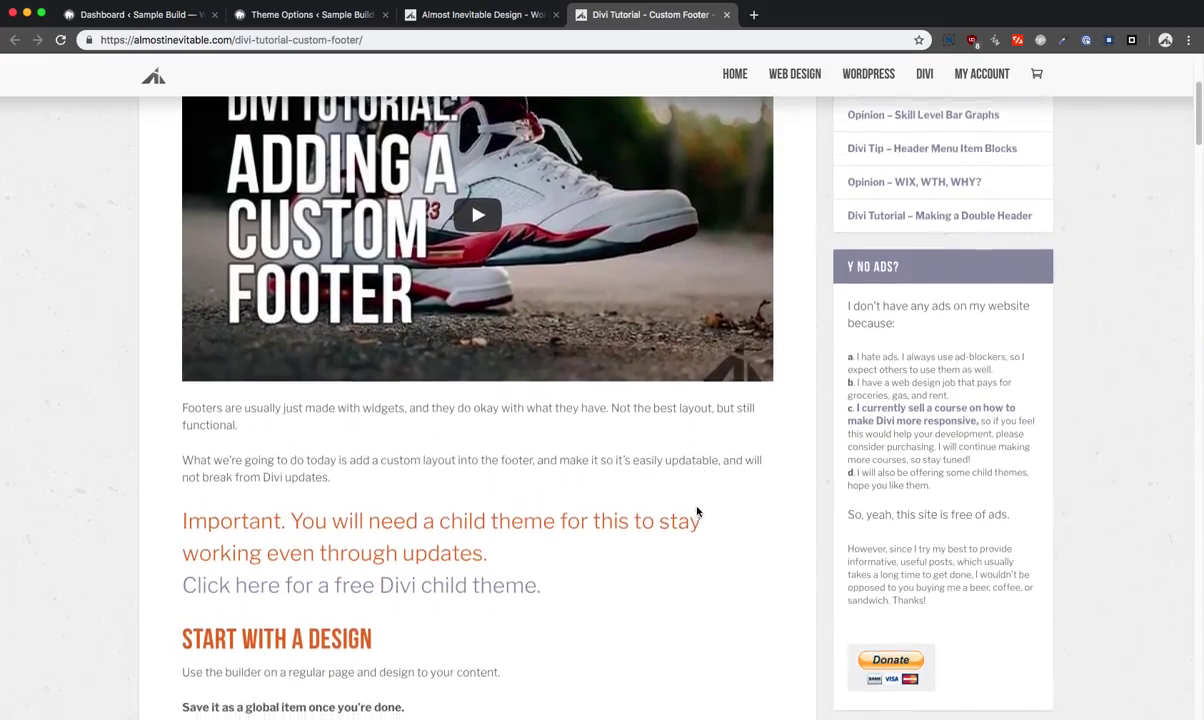
{"action": "scroll", "coordinate": [697, 512], "scroll_direction": "down", "scroll_amount": 4}
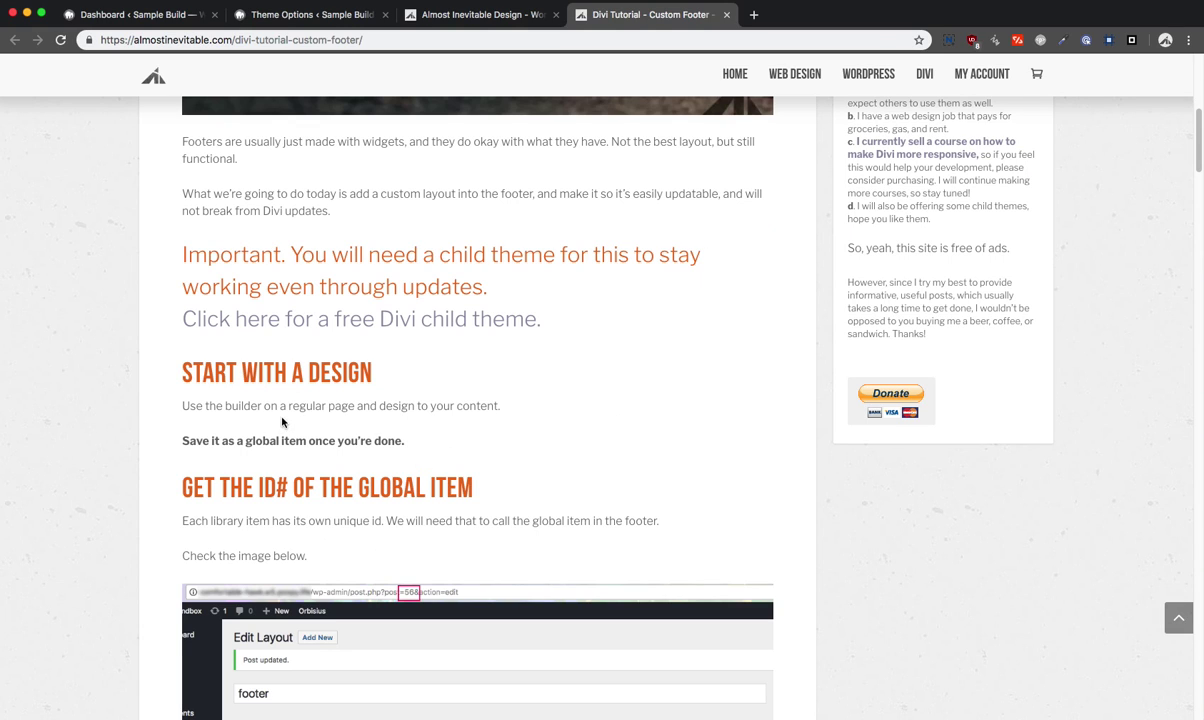
{"action": "scroll", "coordinate": [655, 447], "scroll_direction": "down", "scroll_amount": 8}
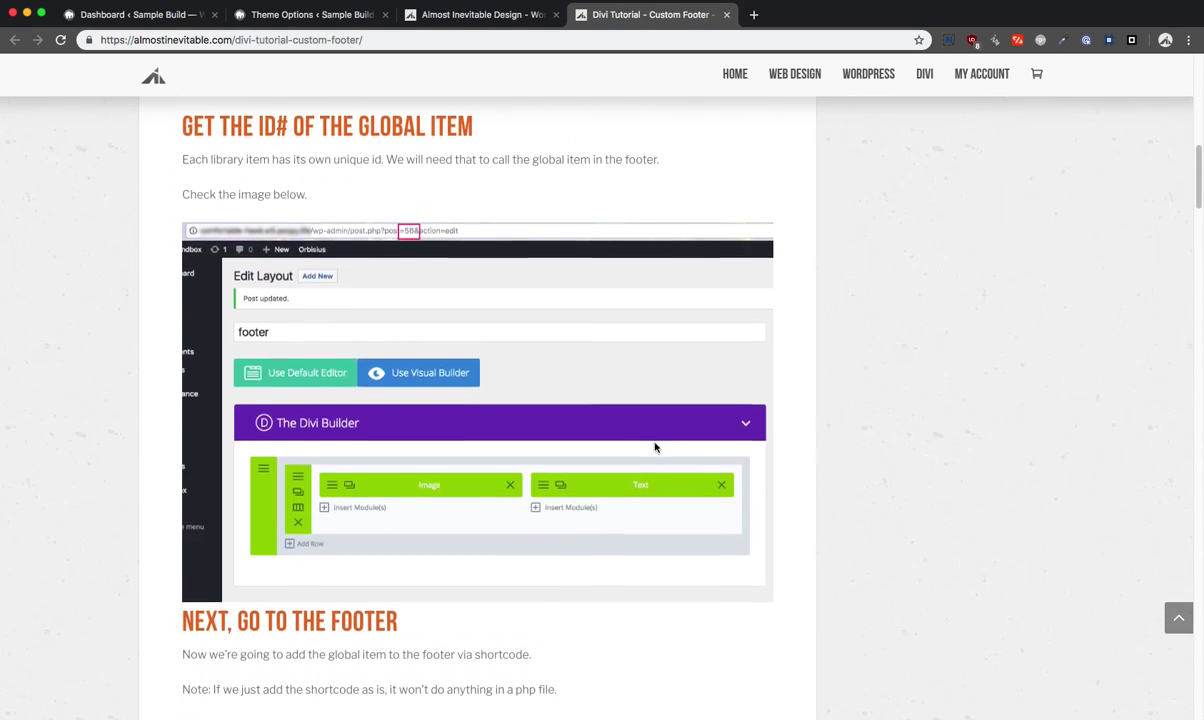
{"action": "scroll", "coordinate": [505, 457], "scroll_direction": "down", "scroll_amount": 10}
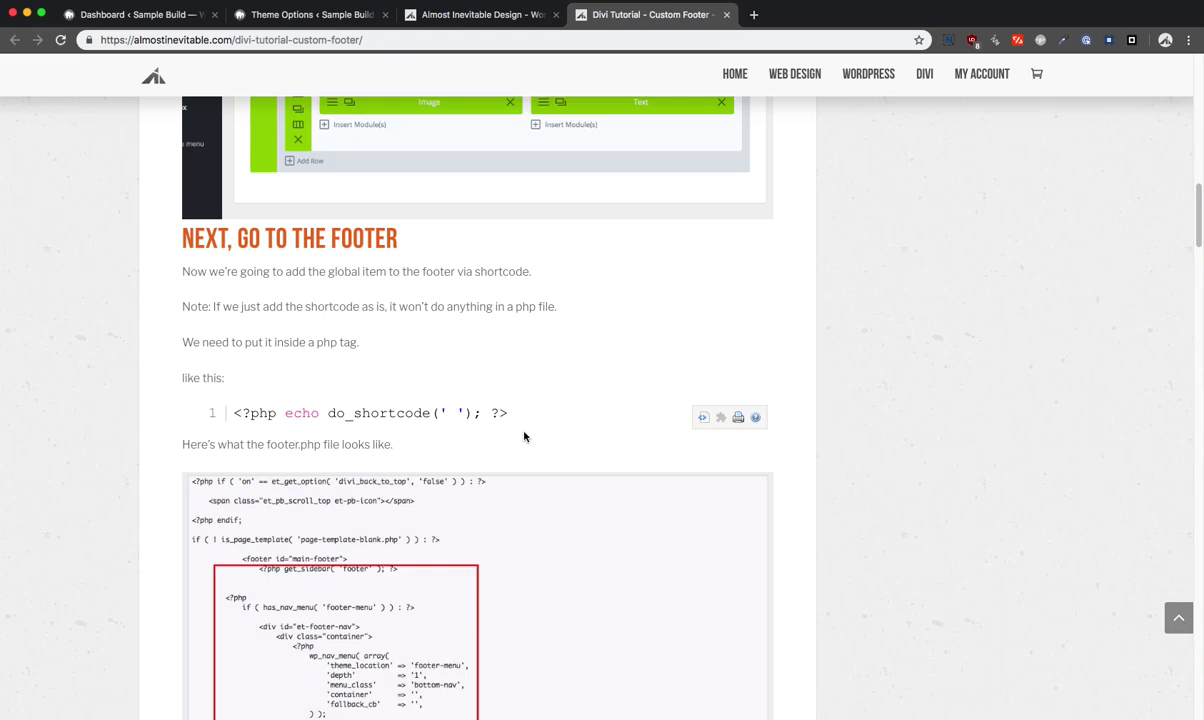
{"action": "scroll", "coordinate": [524, 438], "scroll_direction": "down", "scroll_amount": 4}
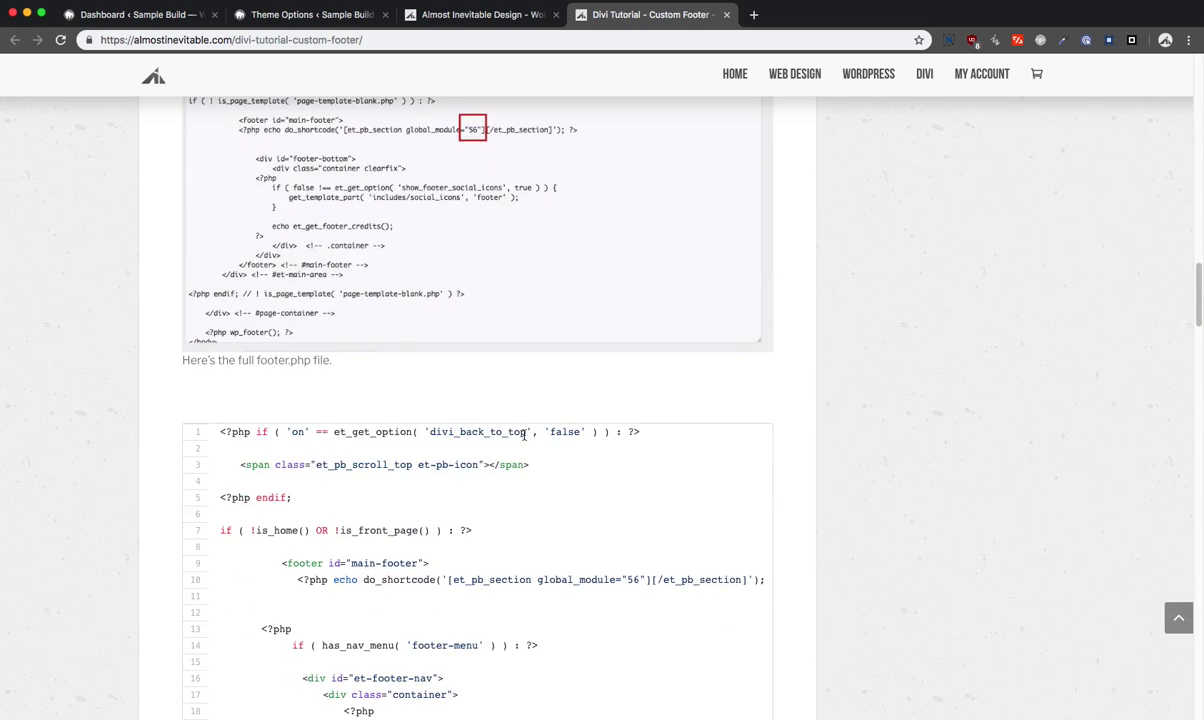
{"action": "scroll", "coordinate": [523, 434], "scroll_direction": "down", "scroll_amount": 12}
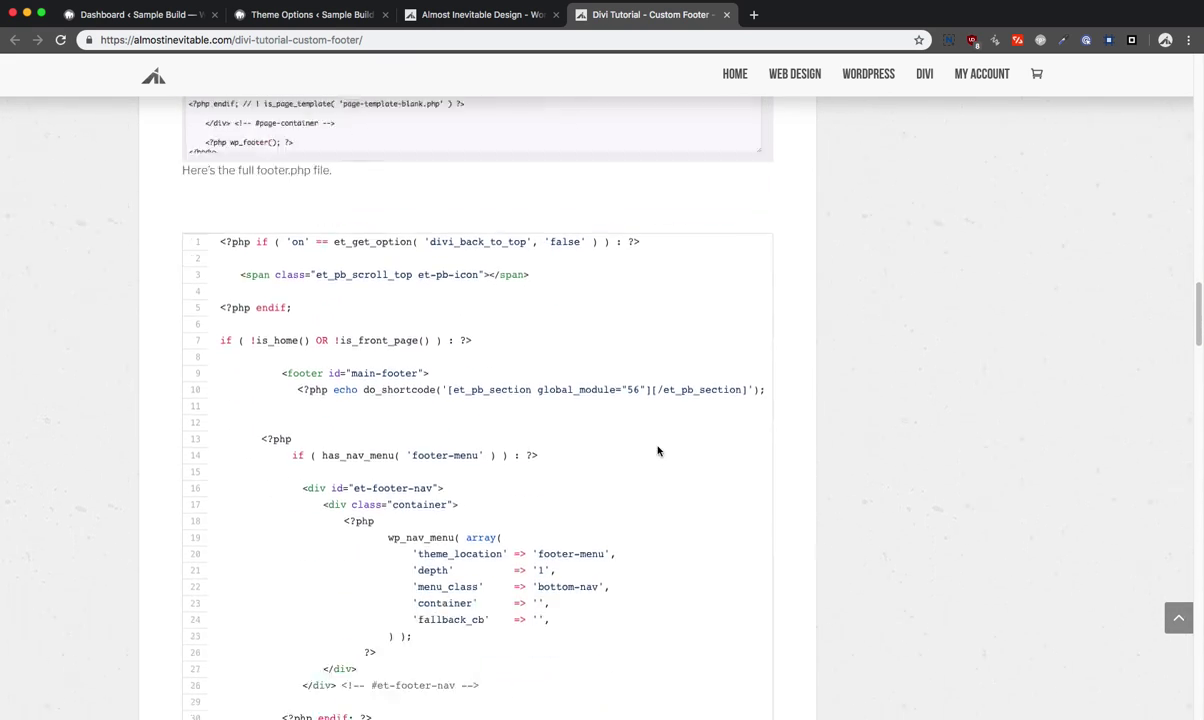
{"action": "scroll", "coordinate": [658, 452], "scroll_direction": "up", "scroll_amount": 8}
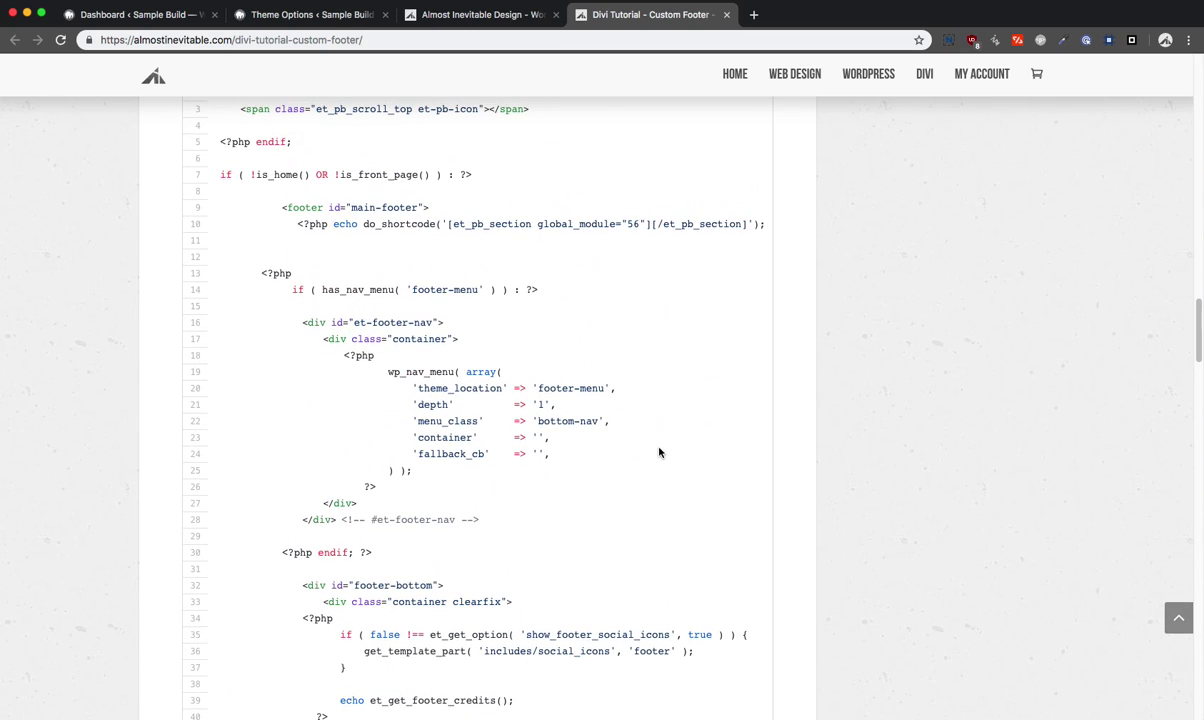
{"action": "scroll", "coordinate": [659, 453], "scroll_direction": "up", "scroll_amount": 1}
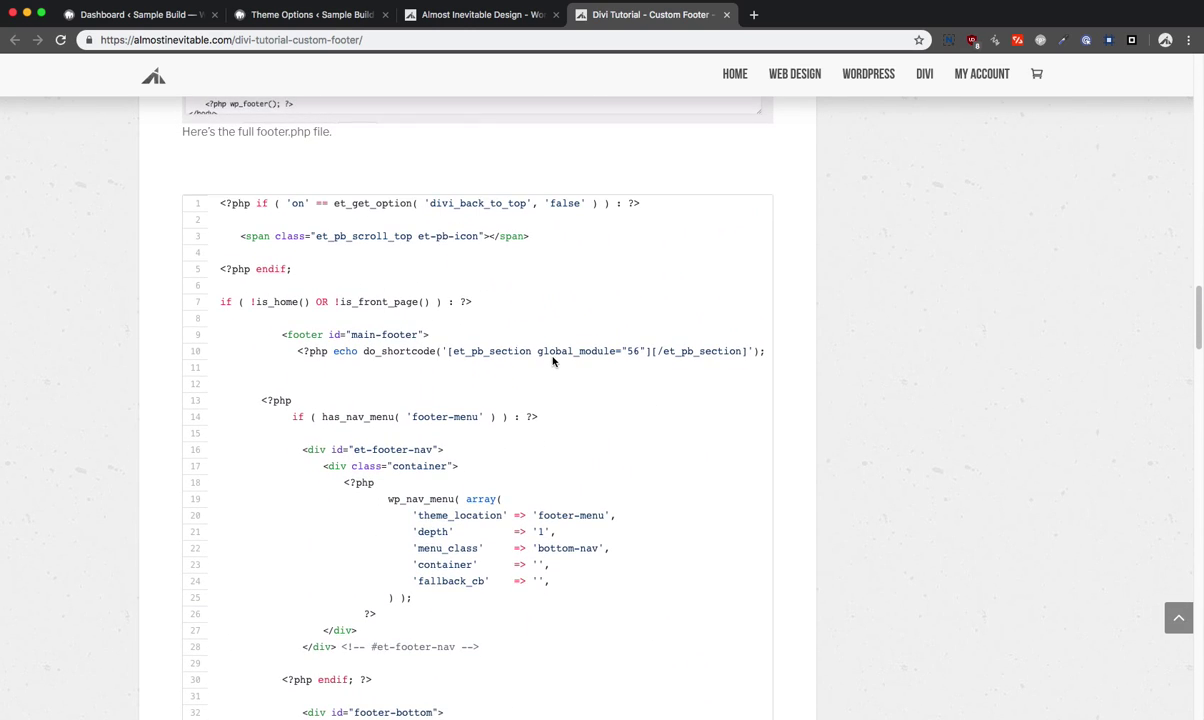
{"action": "left_click_drag", "start_coordinate": [296, 351], "coordinate": [764, 349]}
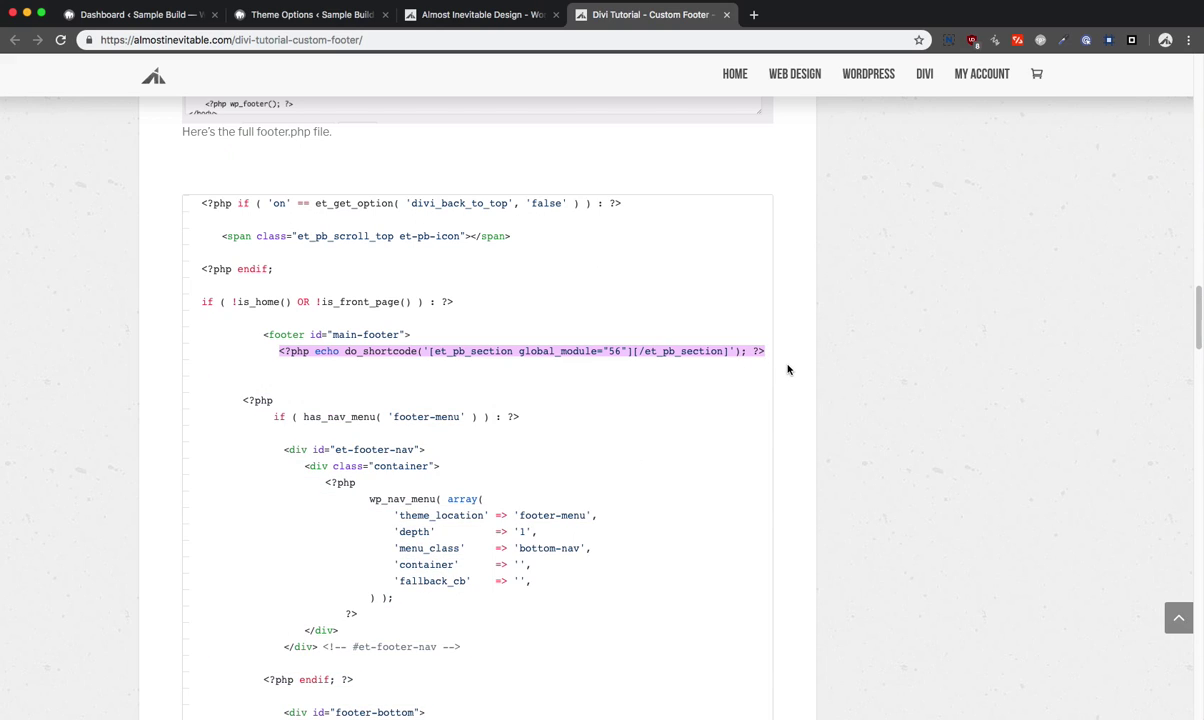
Step: Bring the functions.php editor back in front of the browser
{"action": "key", "text": "super+Tab"}
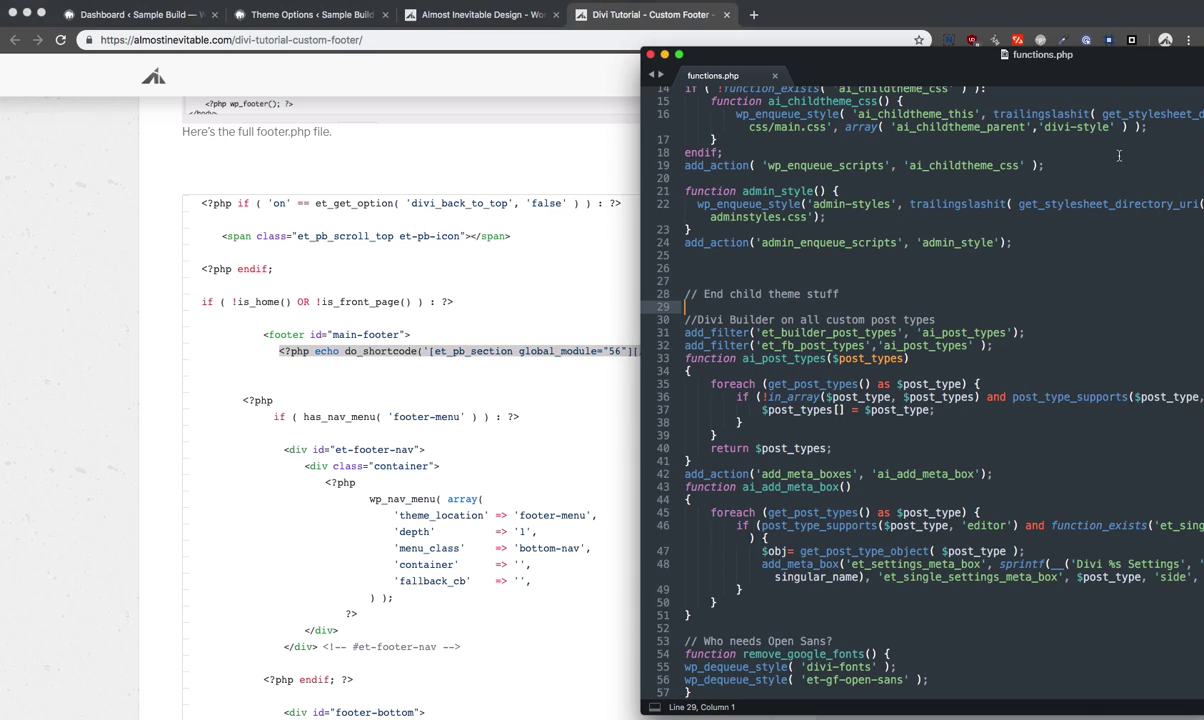
{"action": "left_click_drag", "start_coordinate": [1103, 35], "coordinate": [913, 28]}
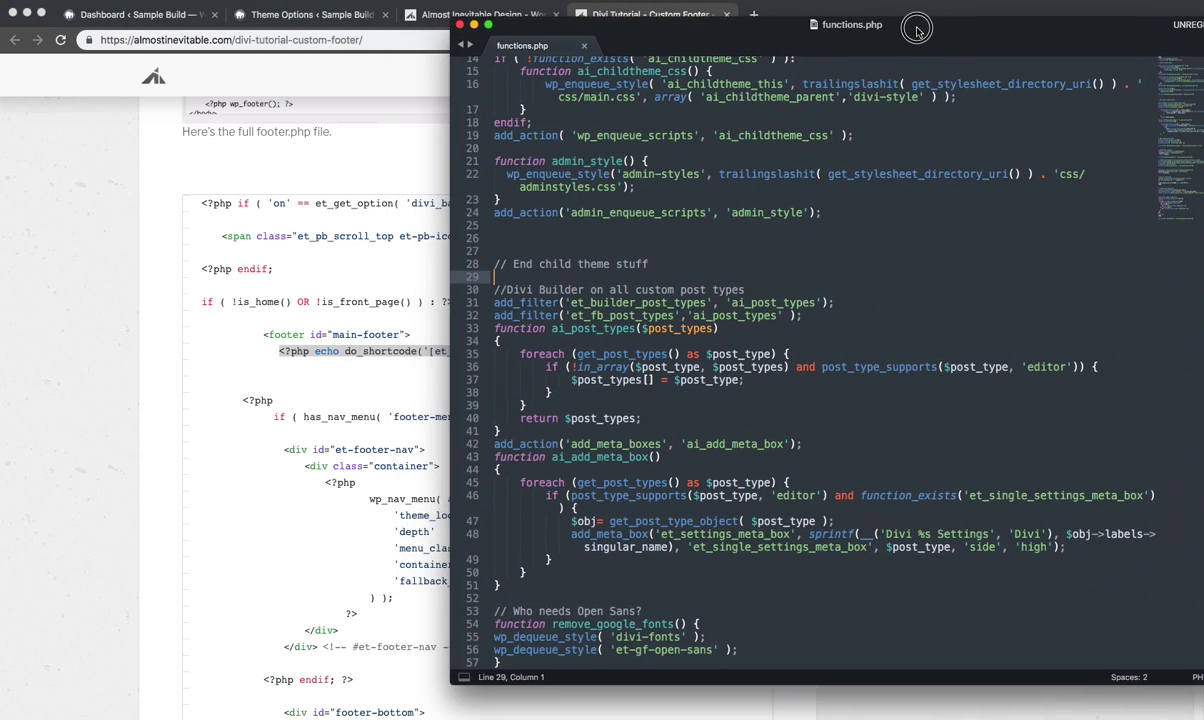
{"action": "scroll", "coordinate": [884, 381], "scroll_direction": "down", "scroll_amount": 7}
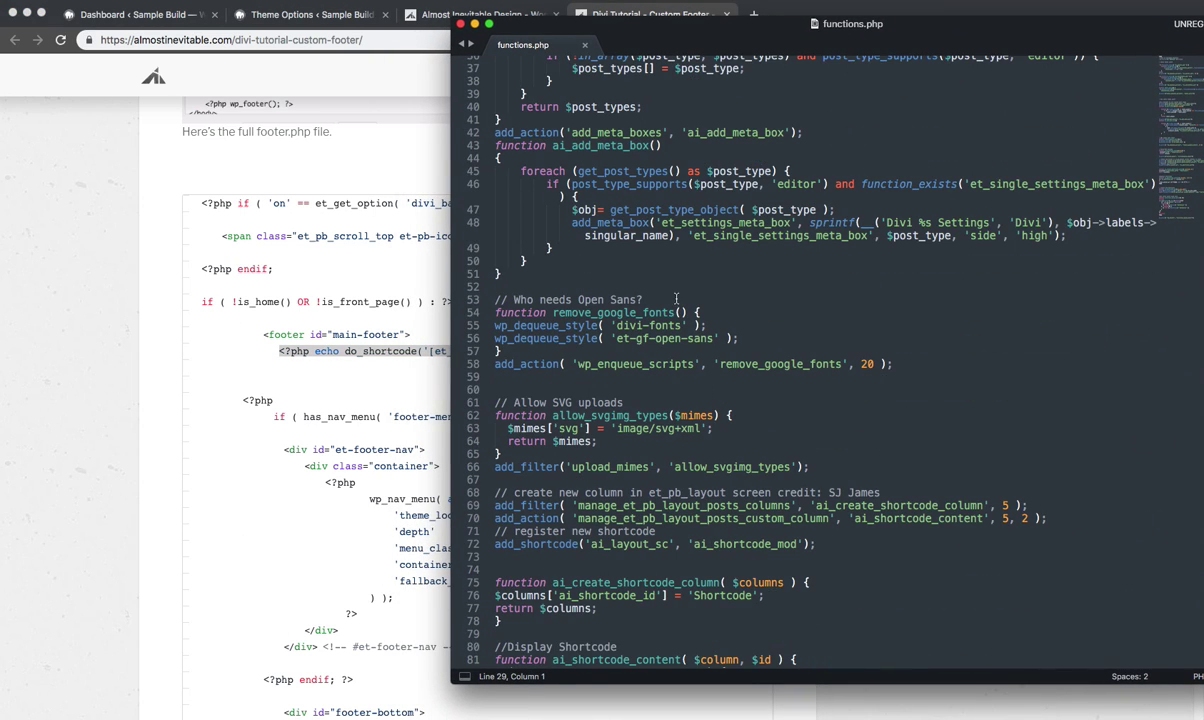
{"action": "scroll", "coordinate": [676, 298], "scroll_direction": "up", "scroll_amount": 3}
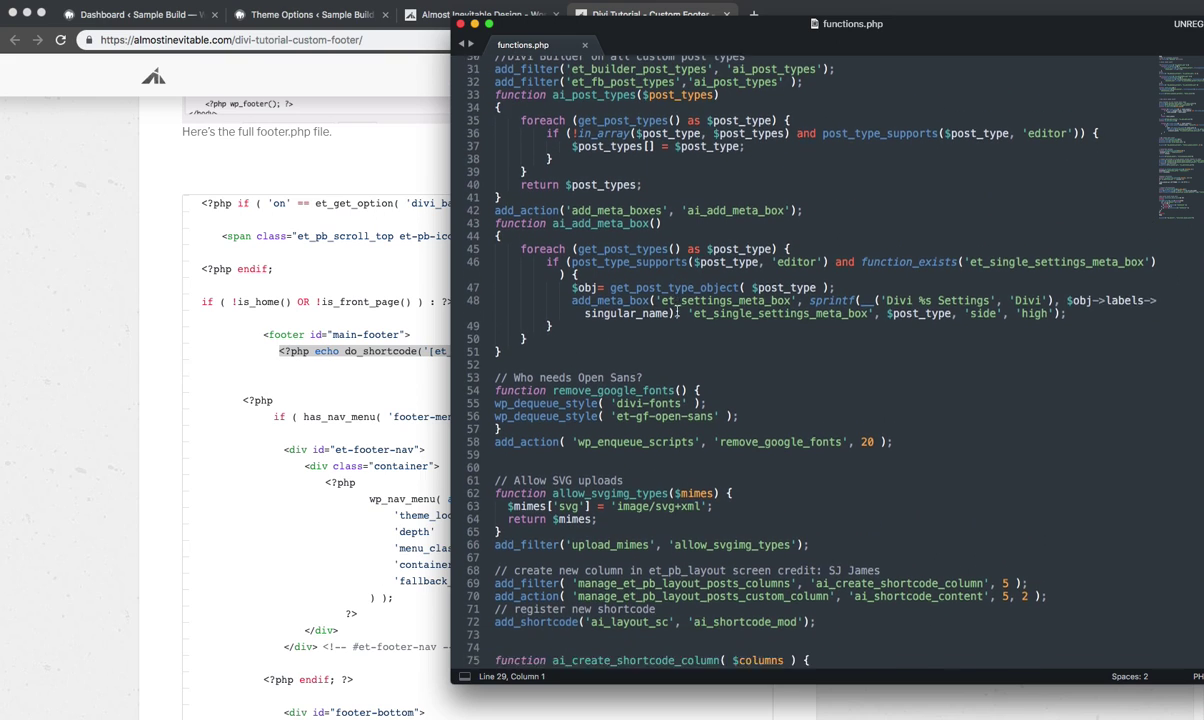
{"action": "scroll", "coordinate": [677, 313], "scroll_direction": "down", "scroll_amount": 7}
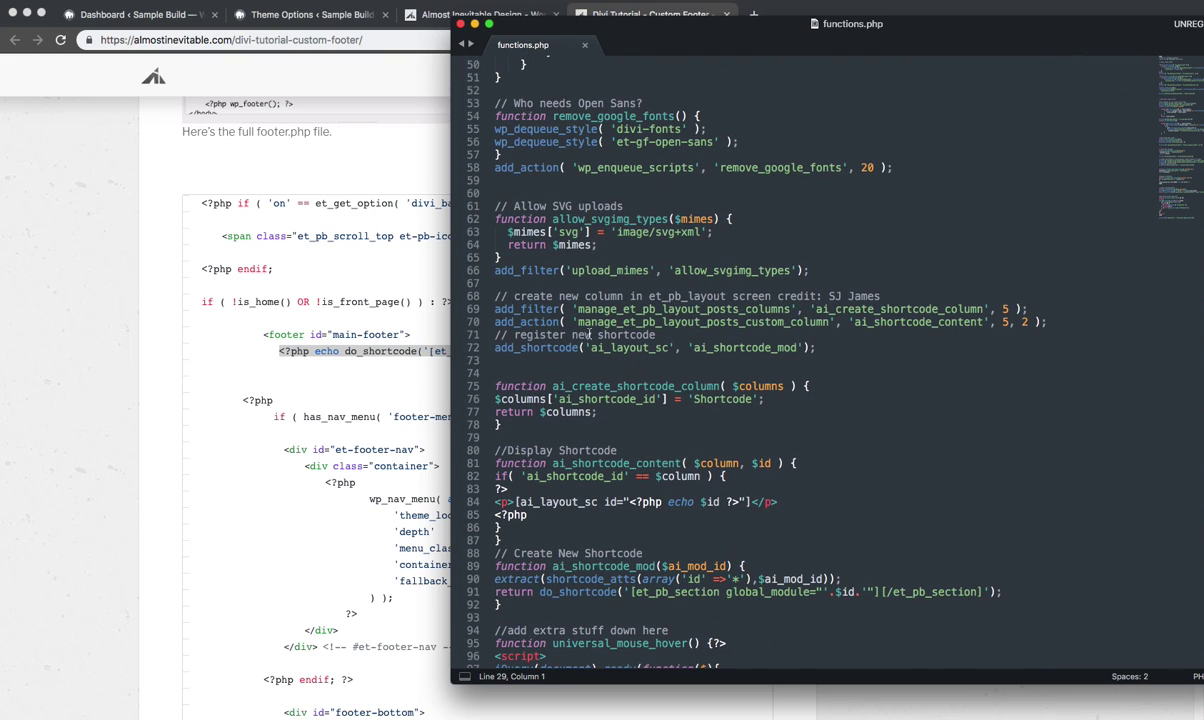
Step: Insert a blank line at line 67 and select the layout shortcode code block below it
{"action": "left_click", "coordinate": [494, 285]}
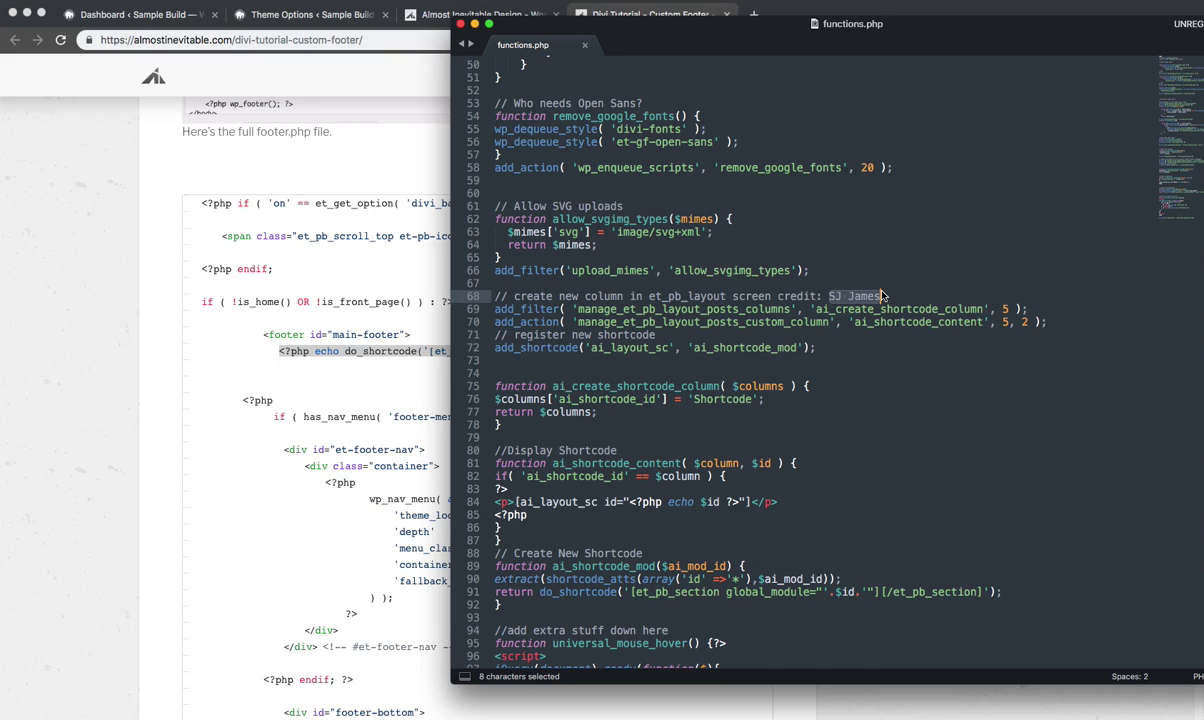
{"action": "key", "text": "Return"}
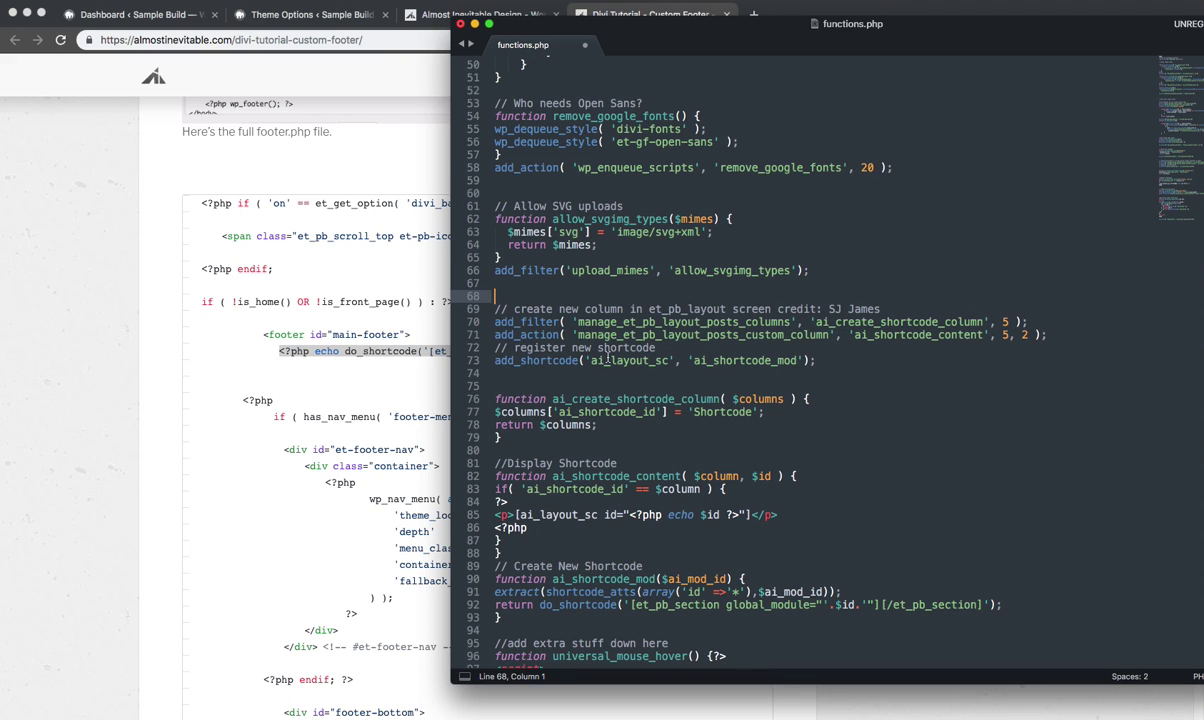
{"action": "scroll", "coordinate": [606, 357], "scroll_direction": "down", "scroll_amount": 4}
{"action": "left_click", "coordinate": [655, 488], "text": "shift"}
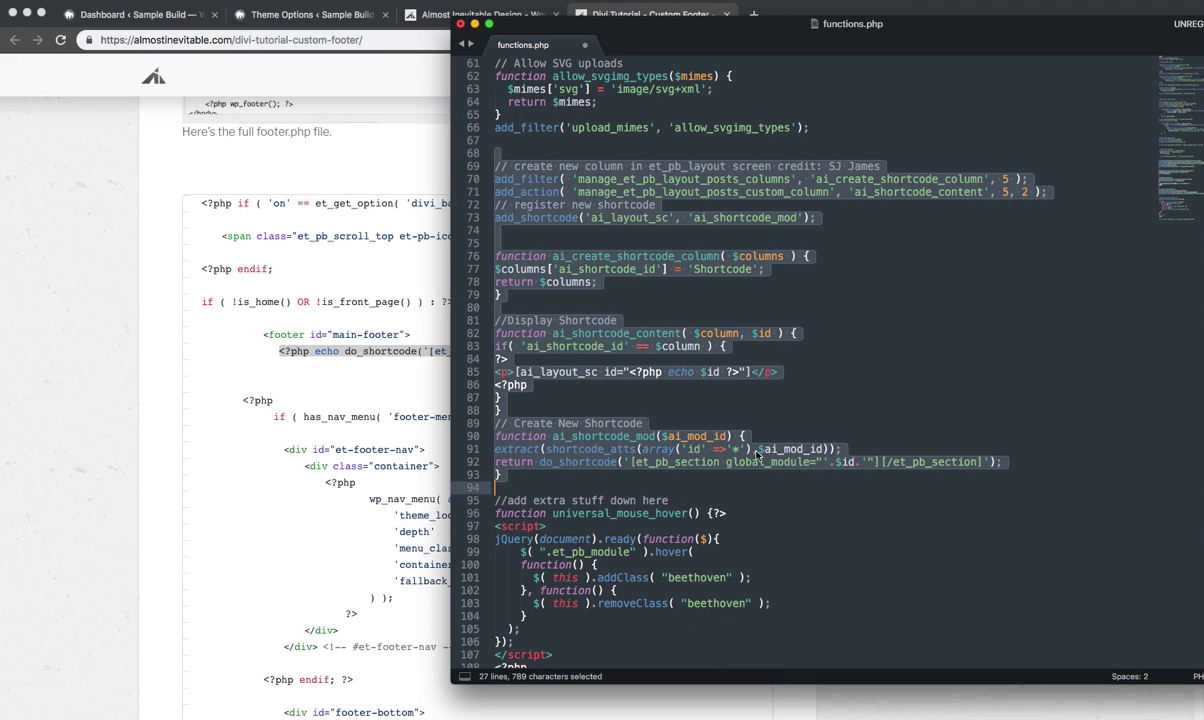
{"action": "scroll", "coordinate": [762, 458], "scroll_direction": "up", "scroll_amount": 1}
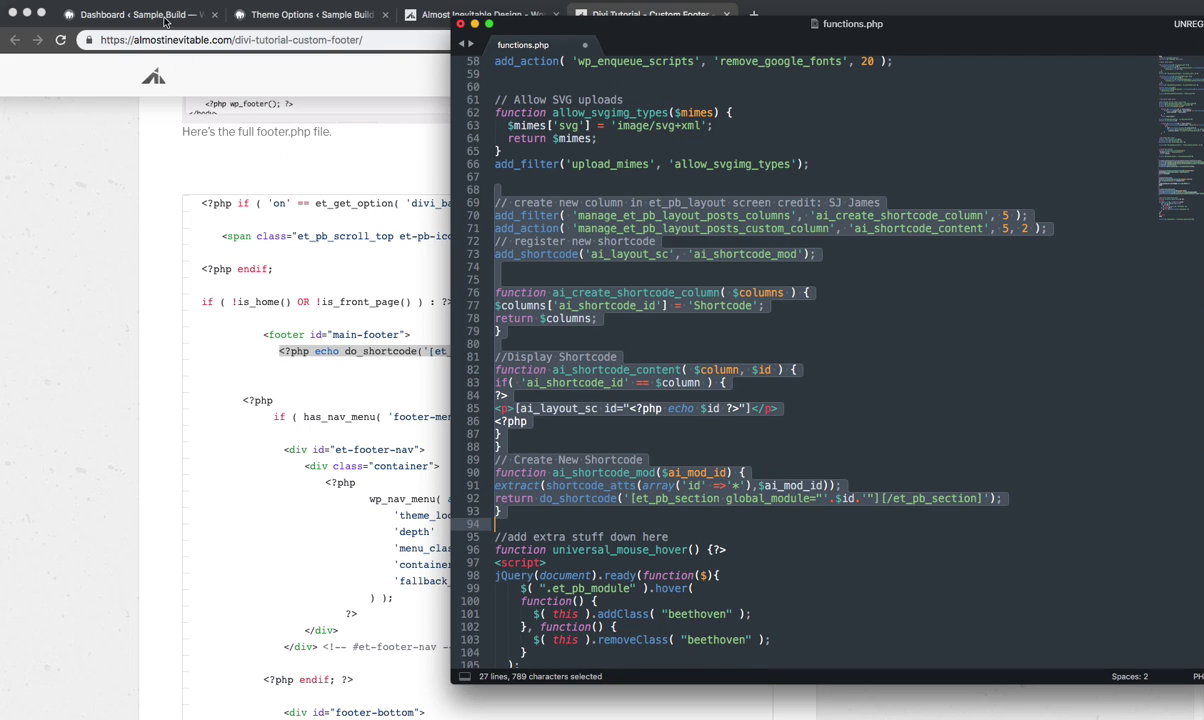
Step: Open Divi > Divi Library and select the mouse hover blurbs shortcode [ai_layout_sc id="42"]
{"action": "left_click", "coordinate": [248, 15]}
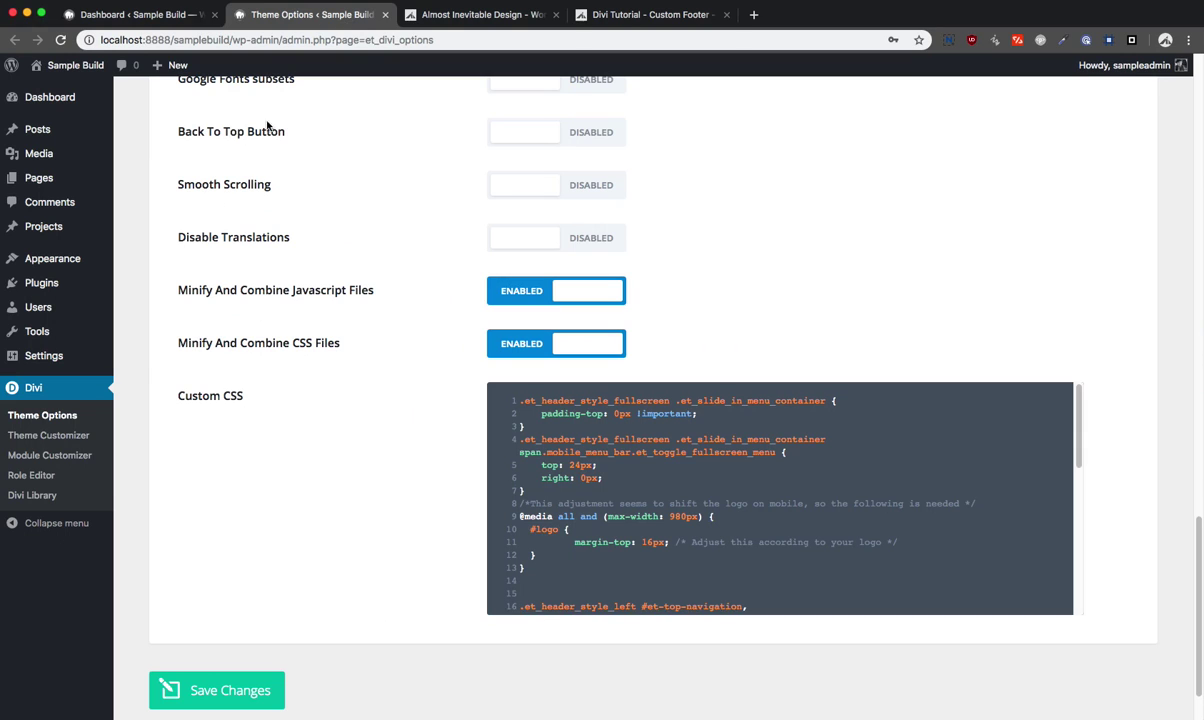
{"action": "left_click", "coordinate": [70, 494]}
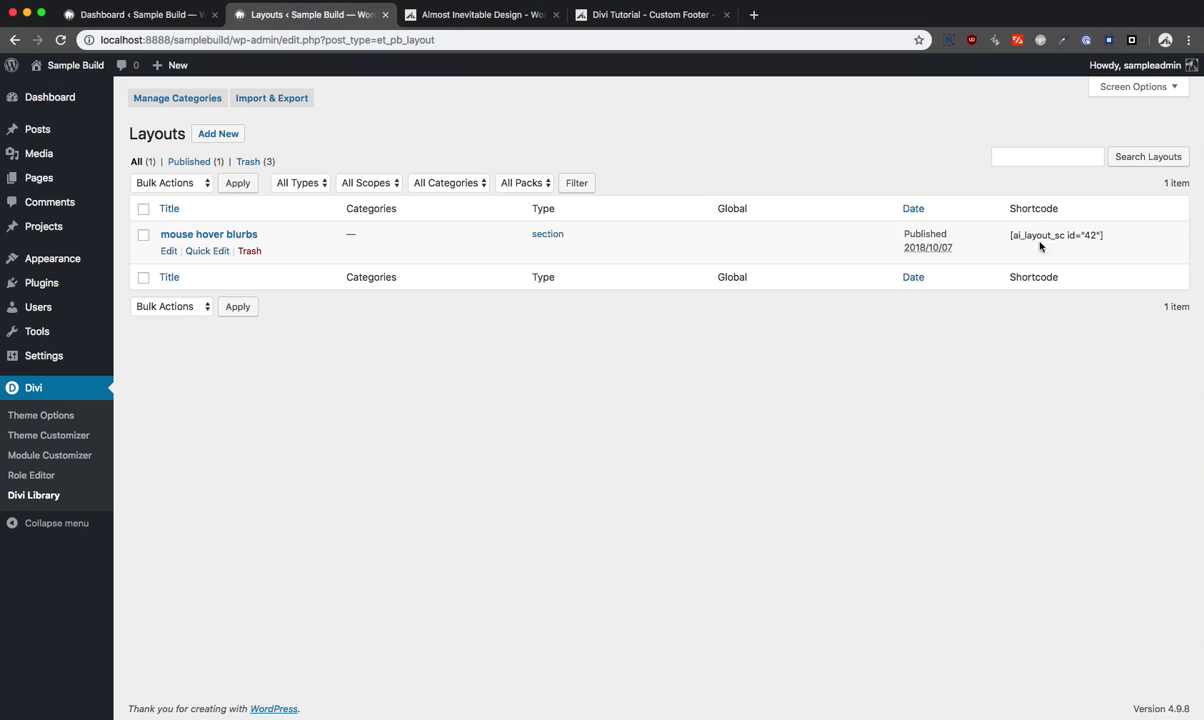
{"action": "left_click", "coordinate": [655, 14]}
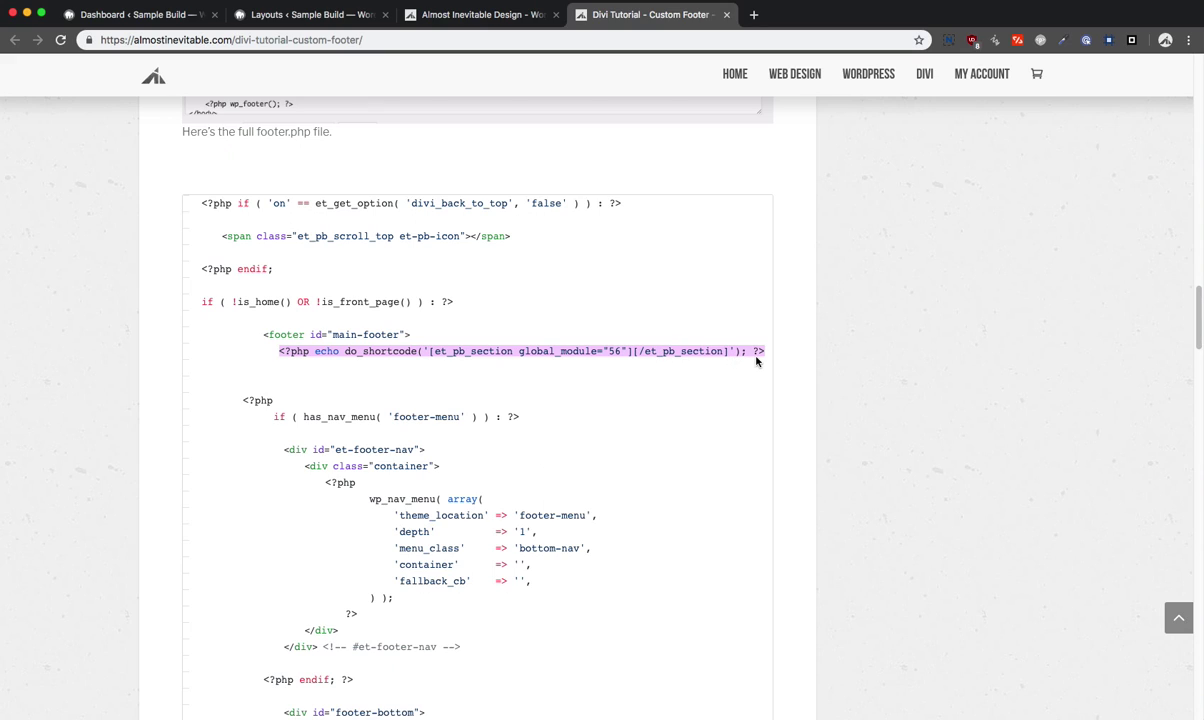
{"action": "left_click", "coordinate": [300, 14]}
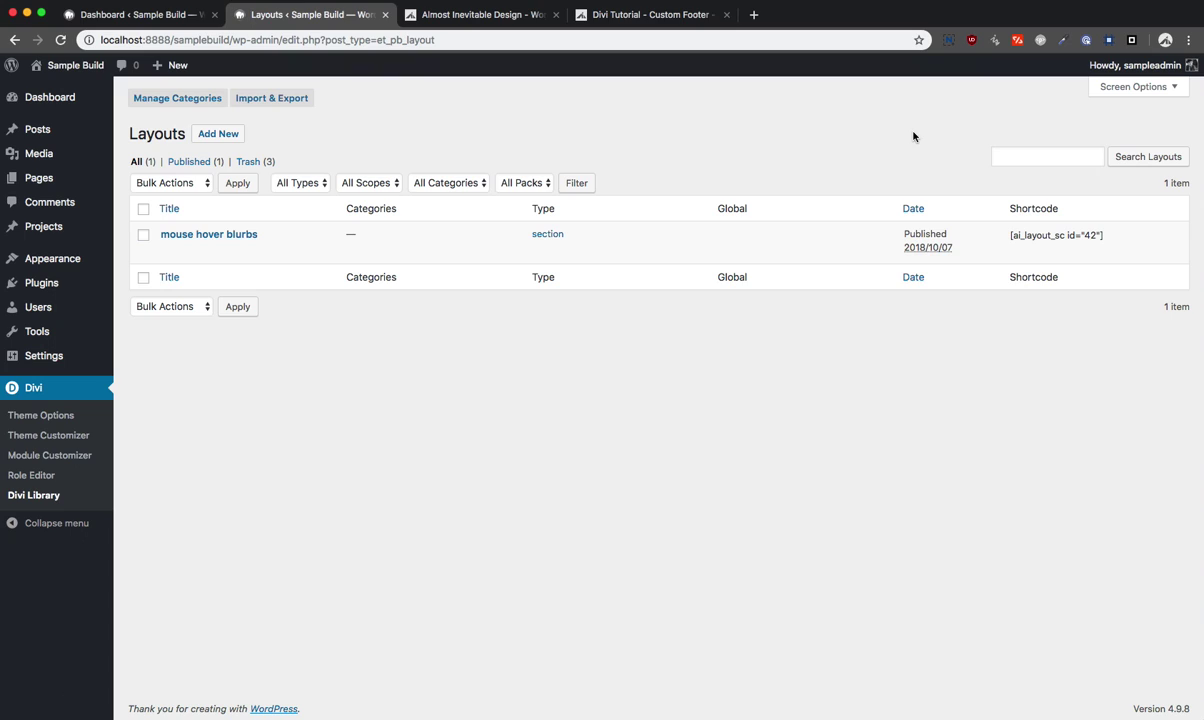
{"action": "left_click_drag", "start_coordinate": [1005, 234], "coordinate": [1121, 234]}
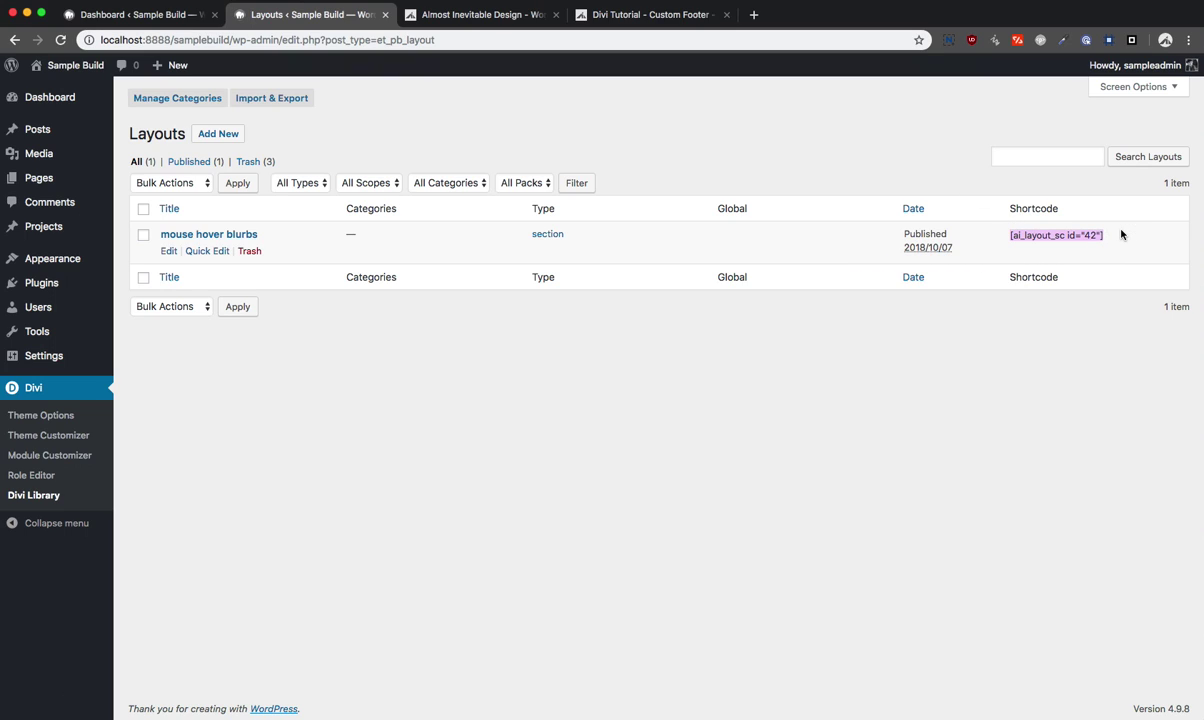
{"action": "left_click", "coordinate": [820, 464]}
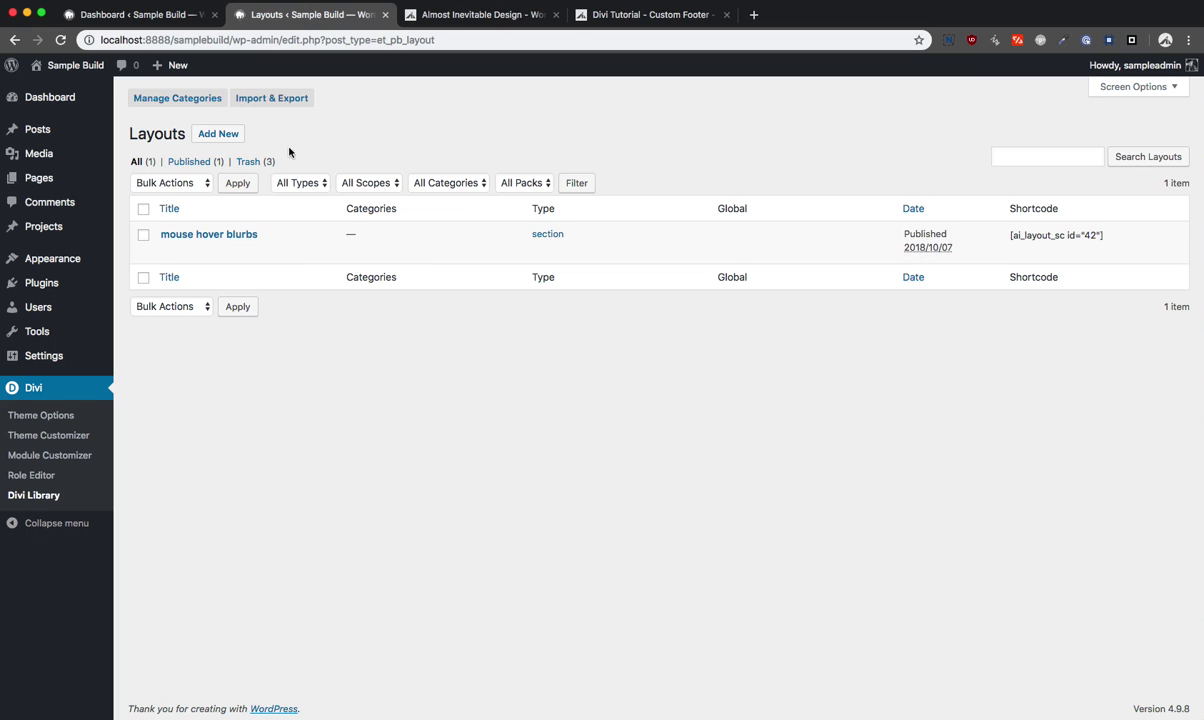
Step: Add a Section-type library layout named 'Full Screen Menu', then move it to the Trash
{"action": "left_click", "coordinate": [218, 133]}
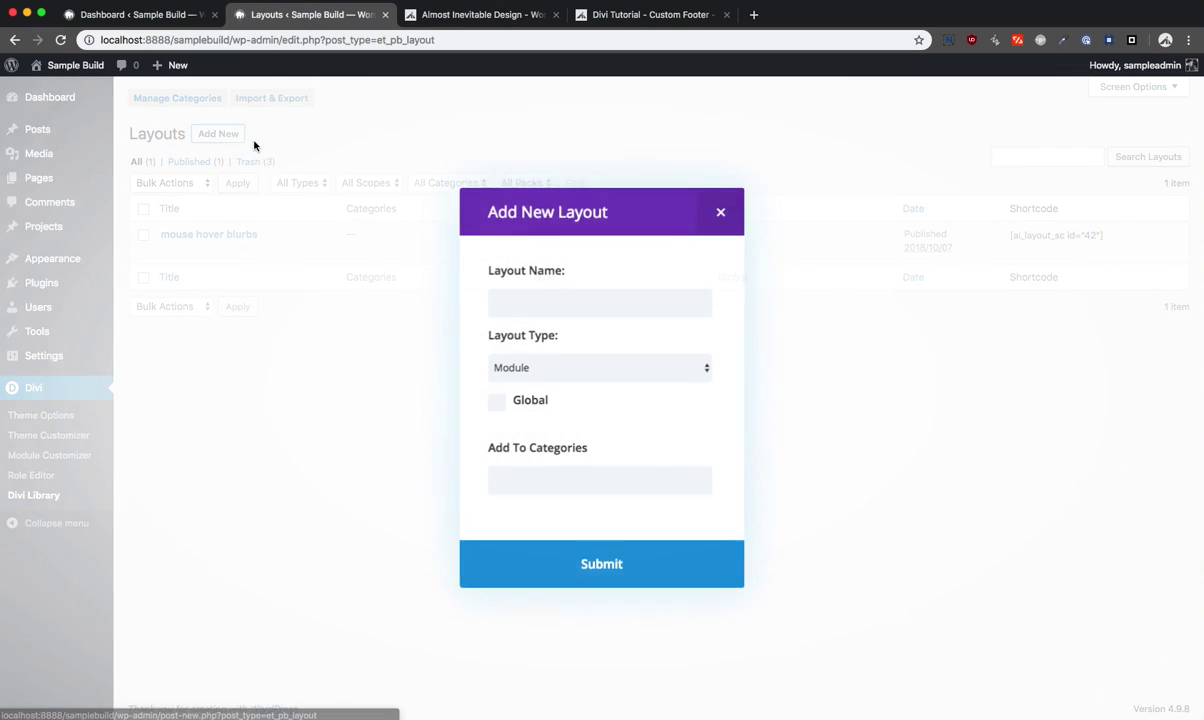
{"action": "left_click", "coordinate": [695, 368]}
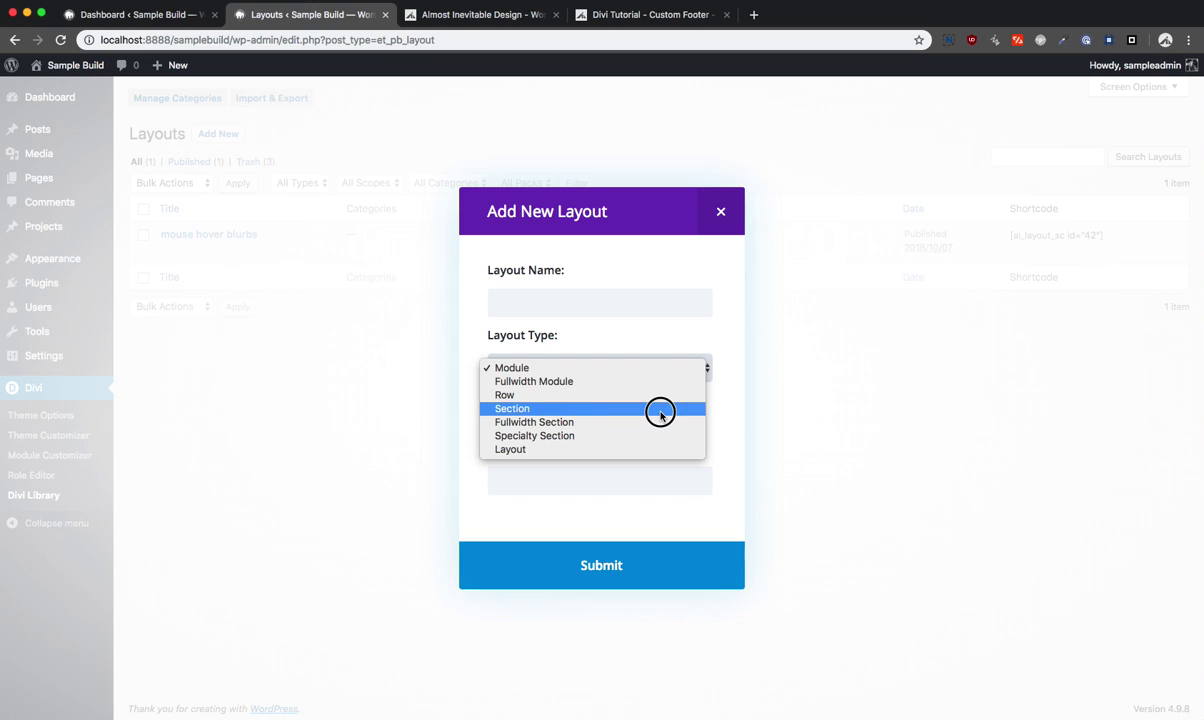
{"action": "left_click", "coordinate": [662, 412]}
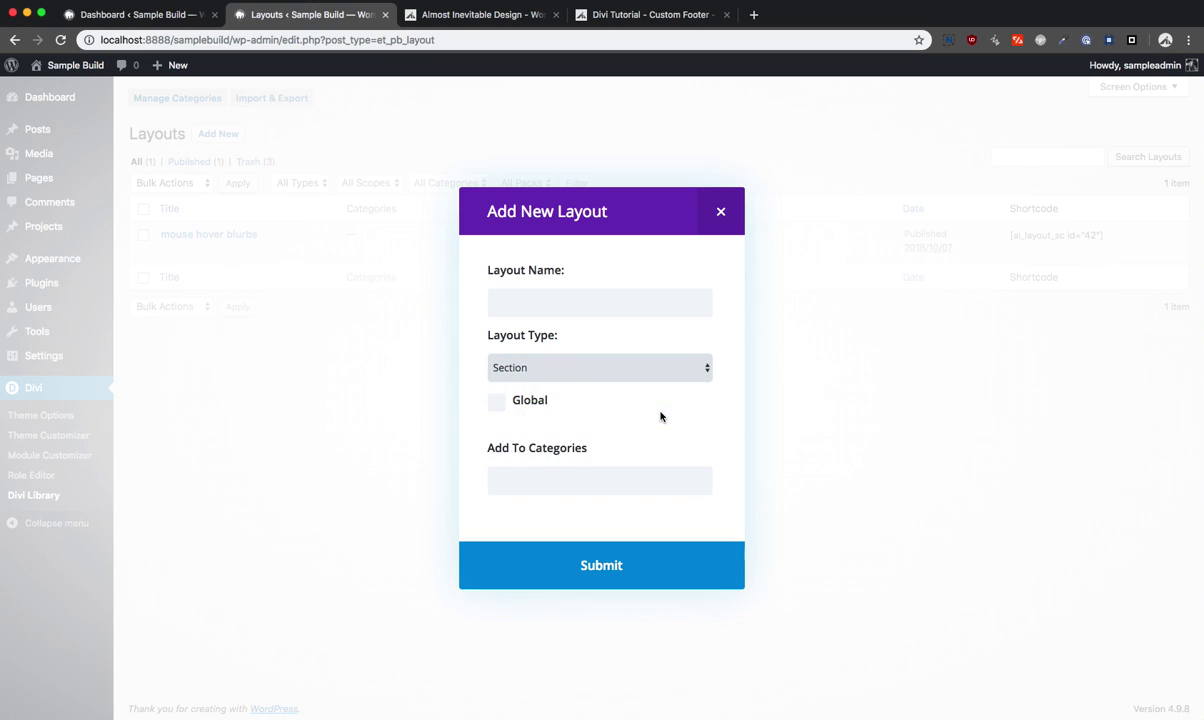
{"action": "left_click", "coordinate": [659, 303]}
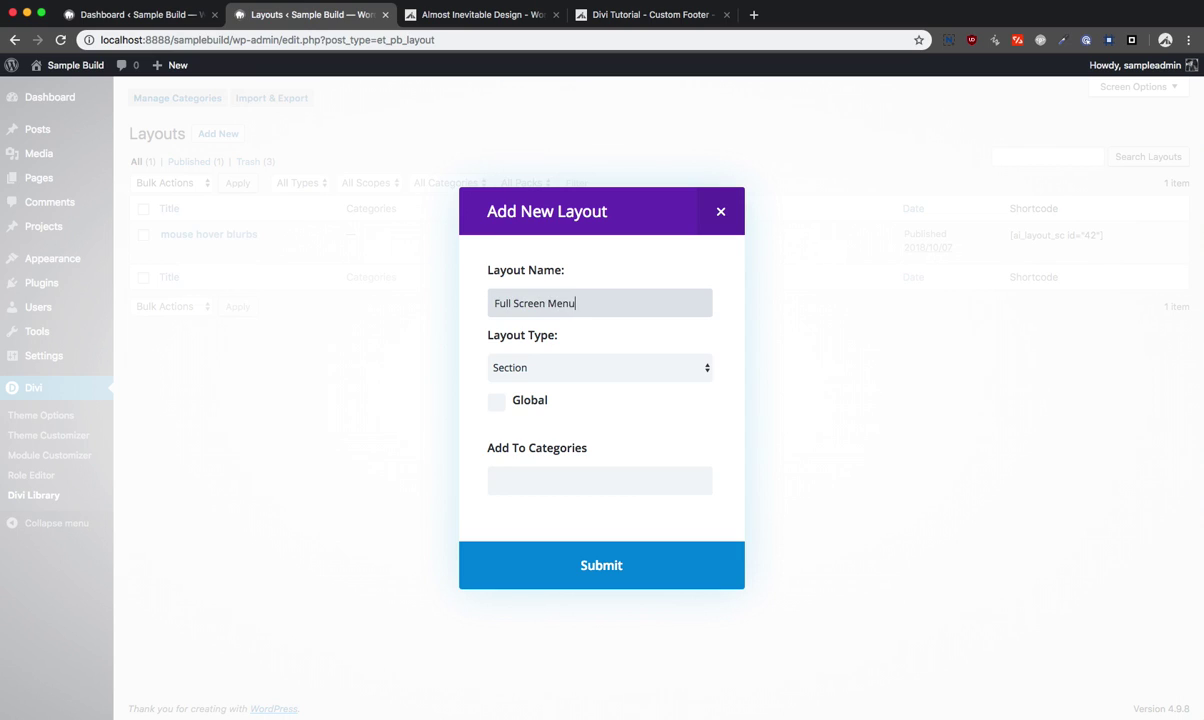
{"action": "left_click", "coordinate": [658, 565]}
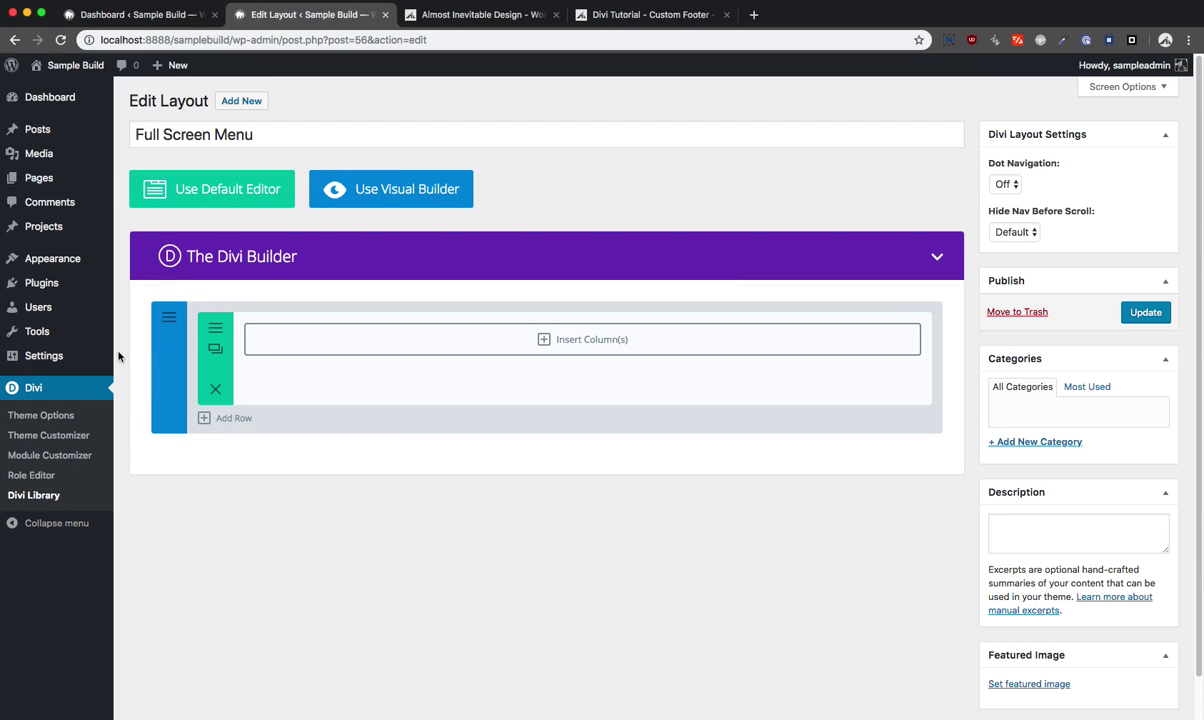
{"action": "left_click", "coordinate": [1015, 312]}
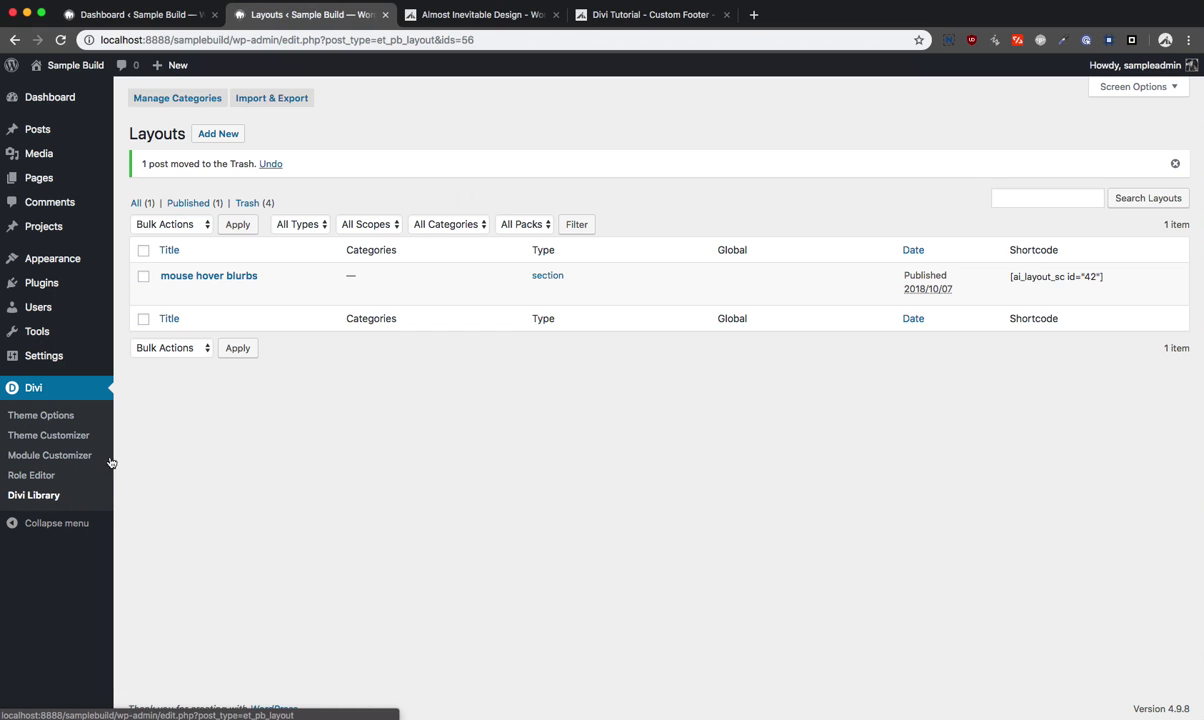
Step: Add a new global Section-type library layout named 'Full Screen Menu Global' and submit it
{"action": "left_click", "coordinate": [212, 136]}
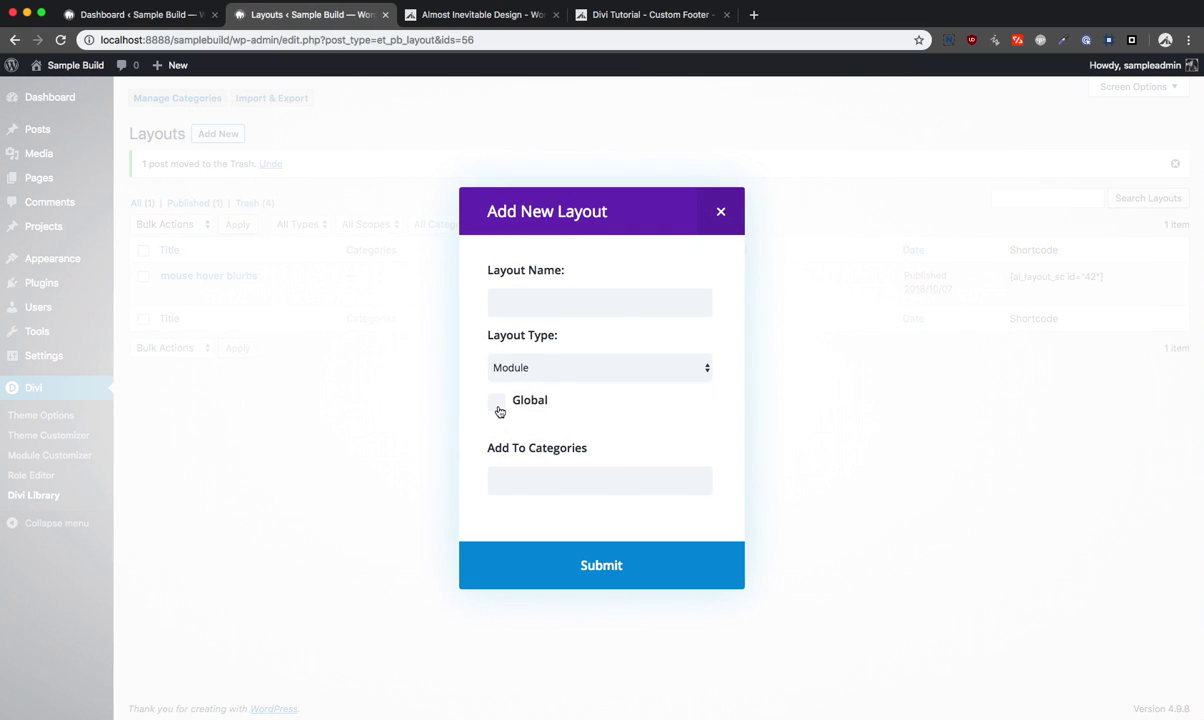
{"action": "left_click", "coordinate": [564, 369]}
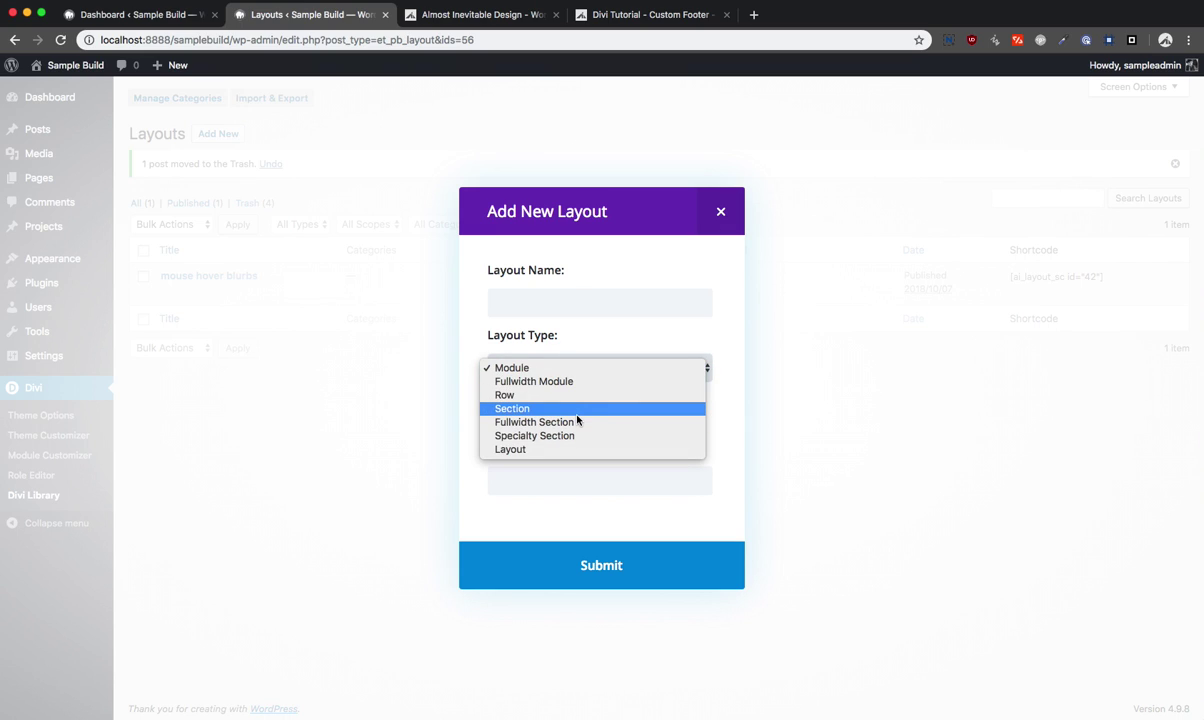
{"action": "left_click", "coordinate": [577, 414]}
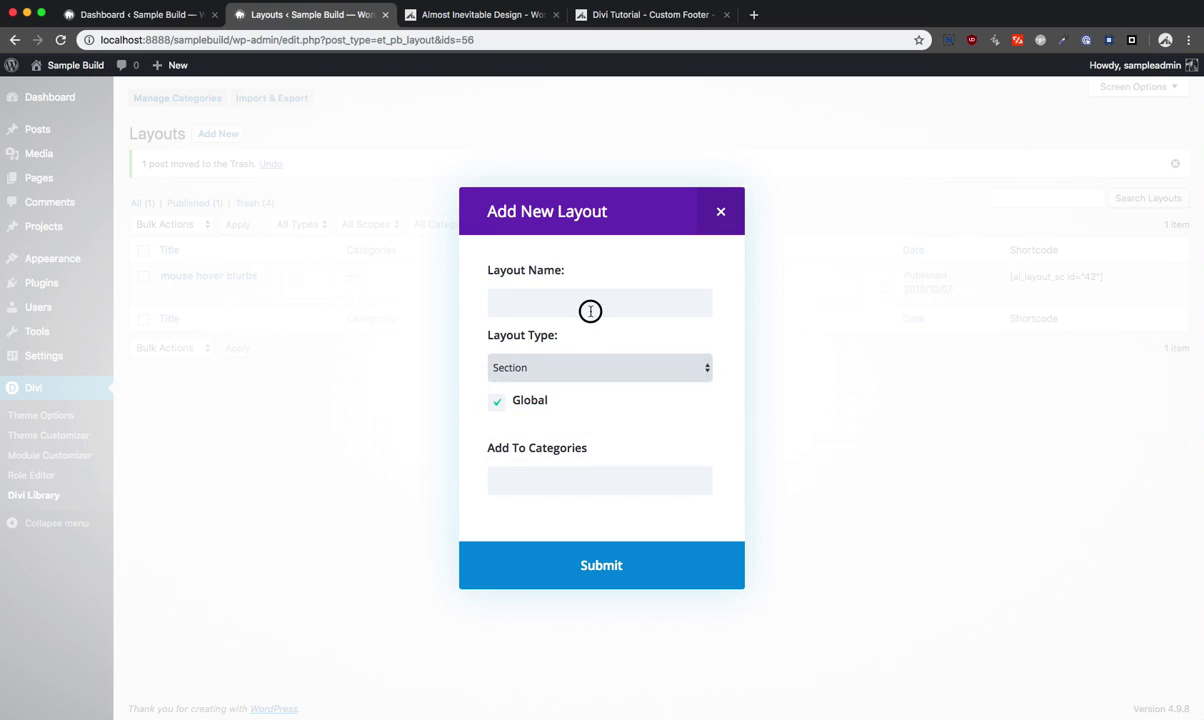
{"action": "left_click", "coordinate": [590, 310]}
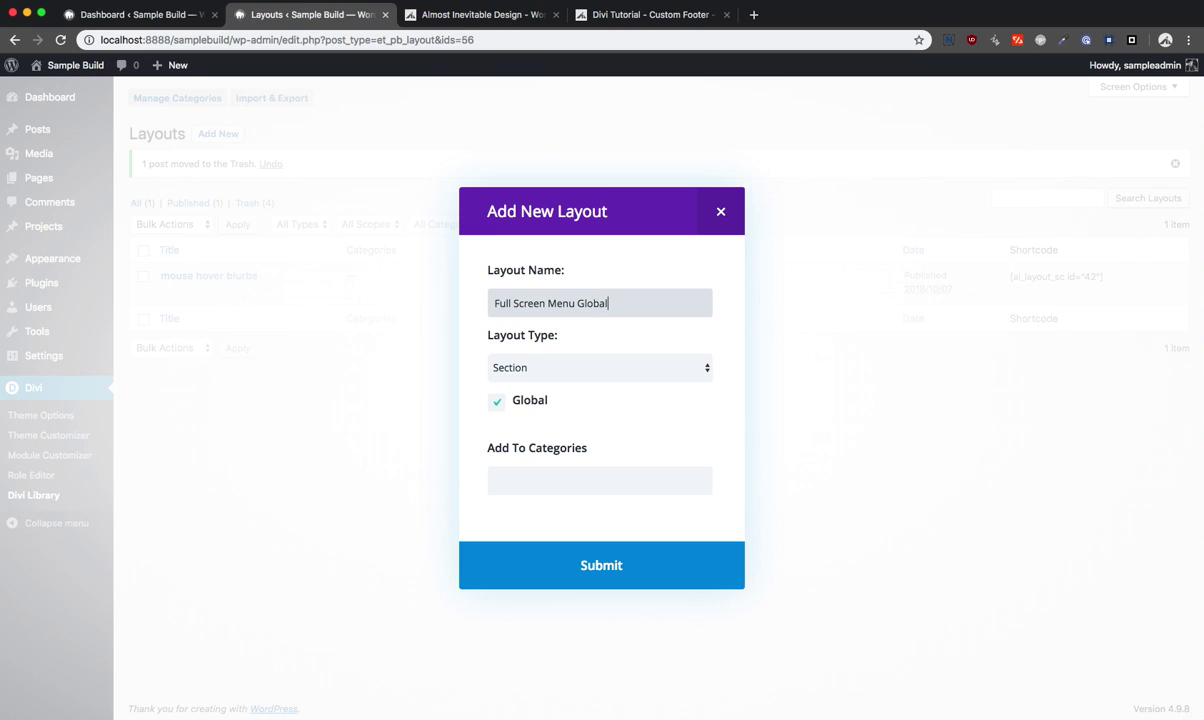
{"action": "left_click", "coordinate": [664, 586]}
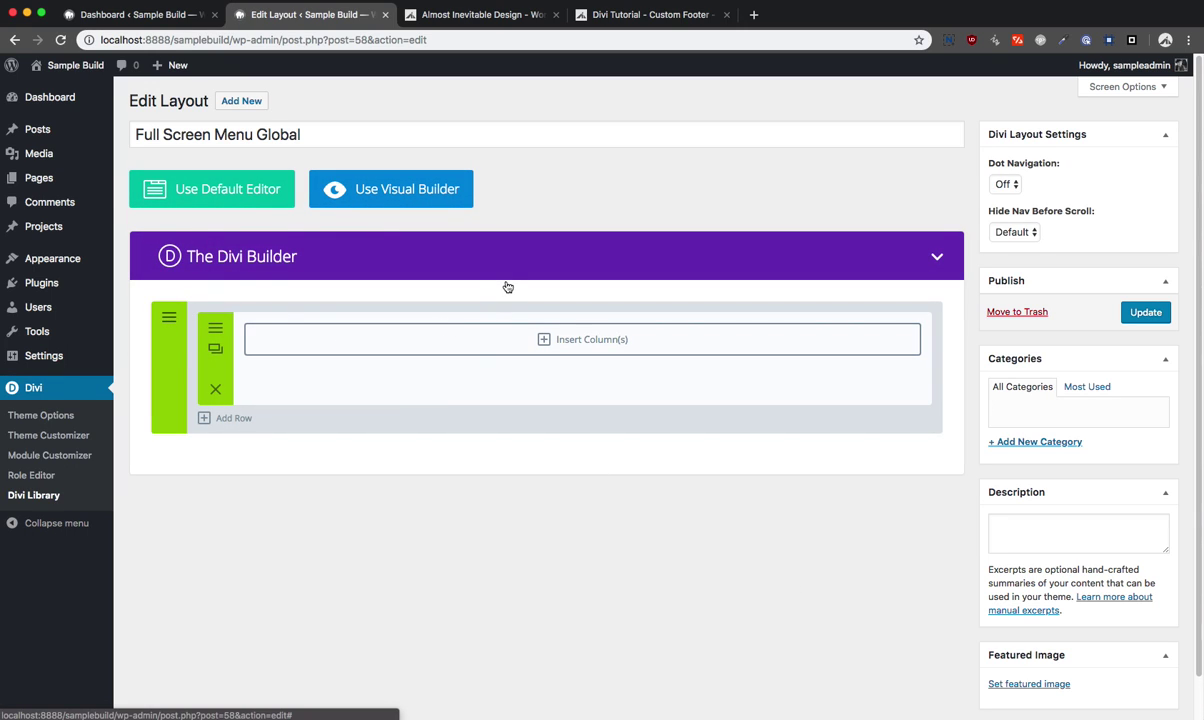
Step: Give the section a fully transparent white background colour and save its settings
{"action": "left_click", "coordinate": [527, 333]}
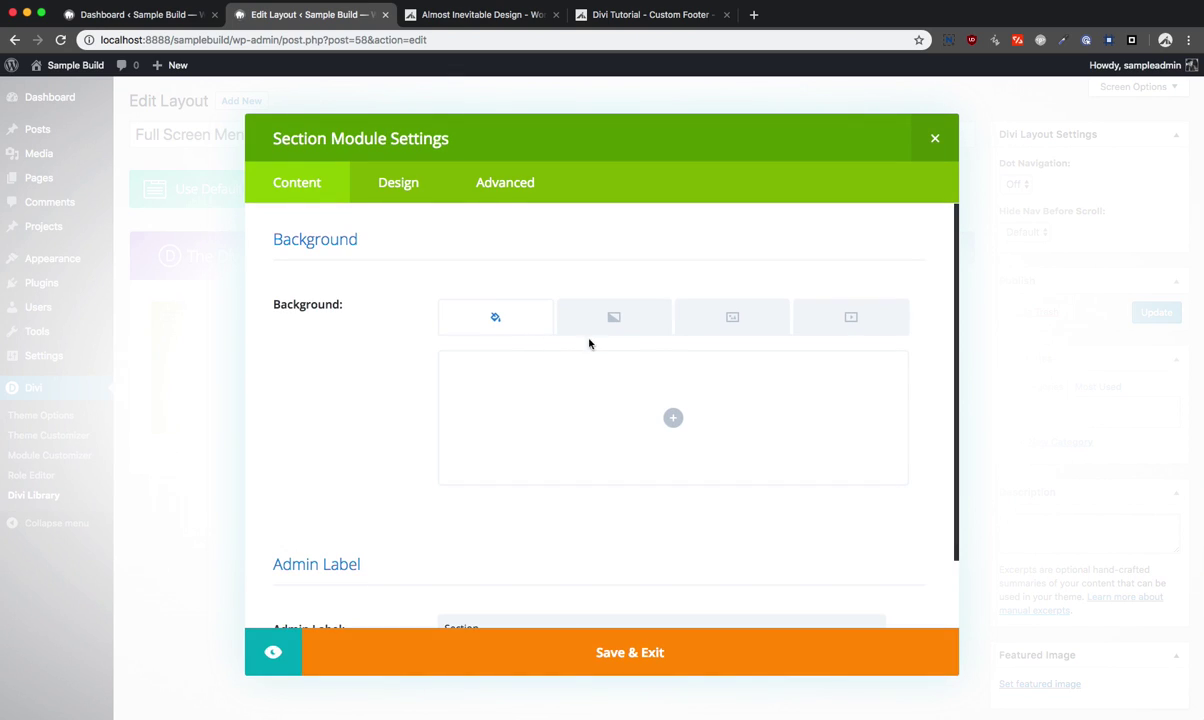
{"action": "left_click", "coordinate": [673, 418]}
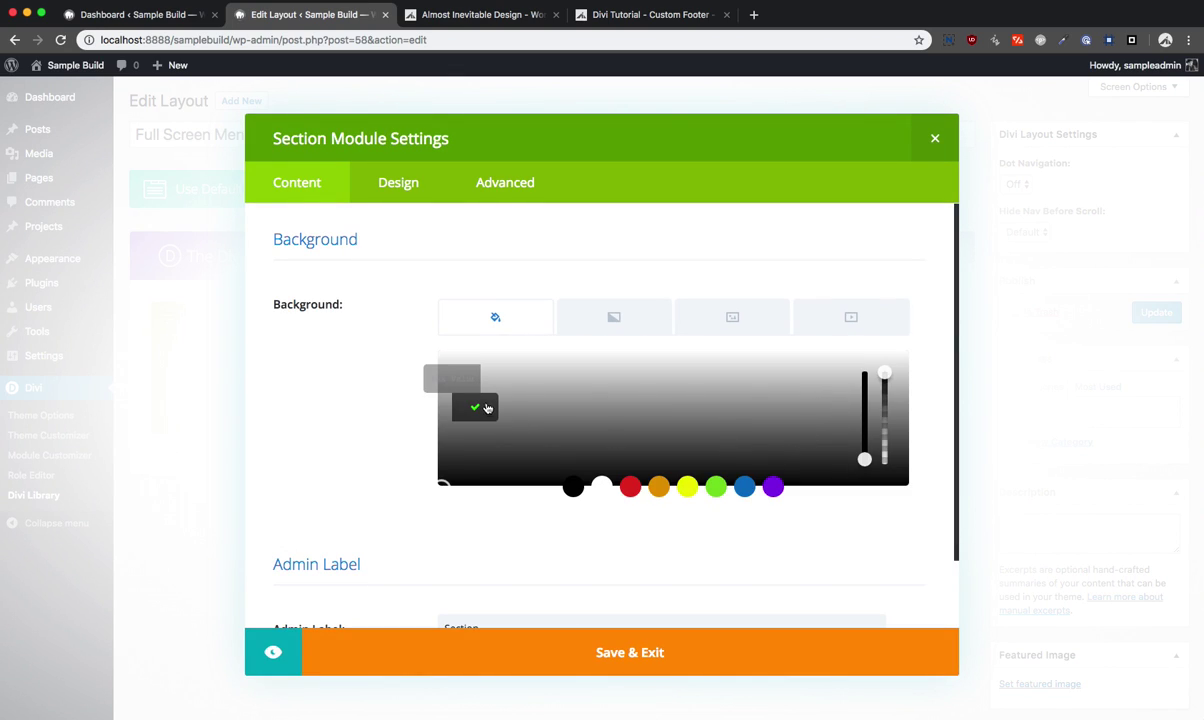
{"action": "left_click", "coordinate": [601, 486]}
{"action": "left_click_drag", "start_coordinate": [886, 376], "coordinate": [887, 500]}
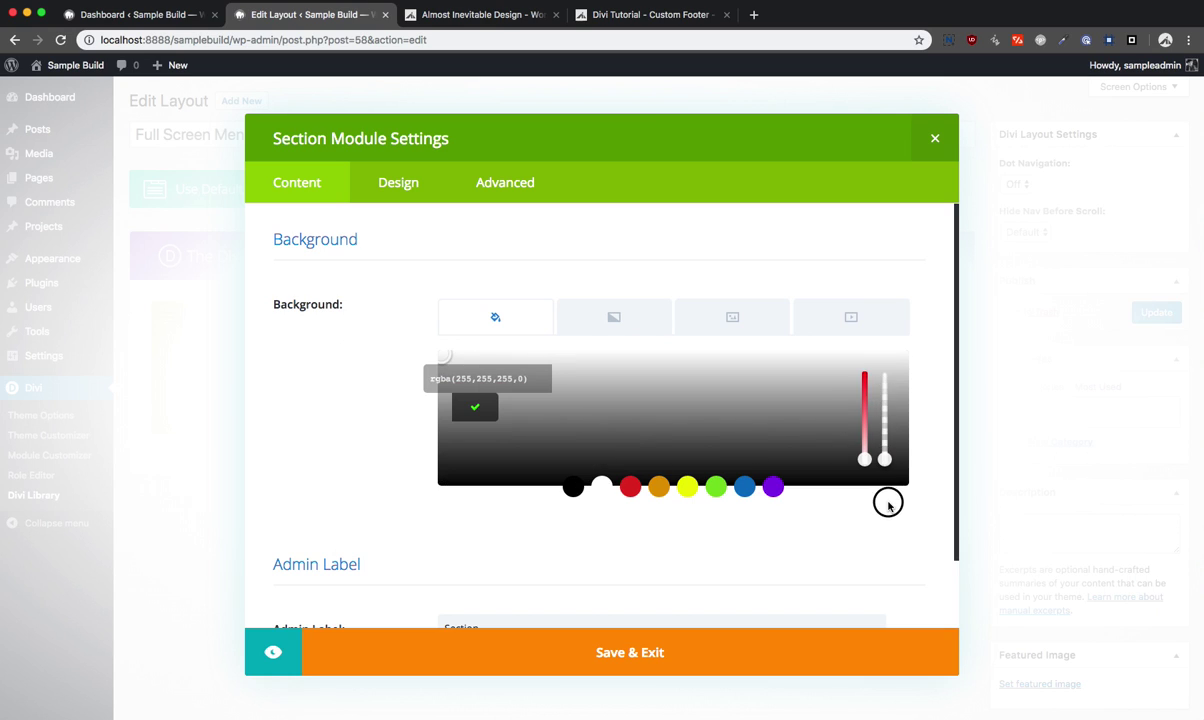
{"action": "left_click", "coordinate": [572, 655]}
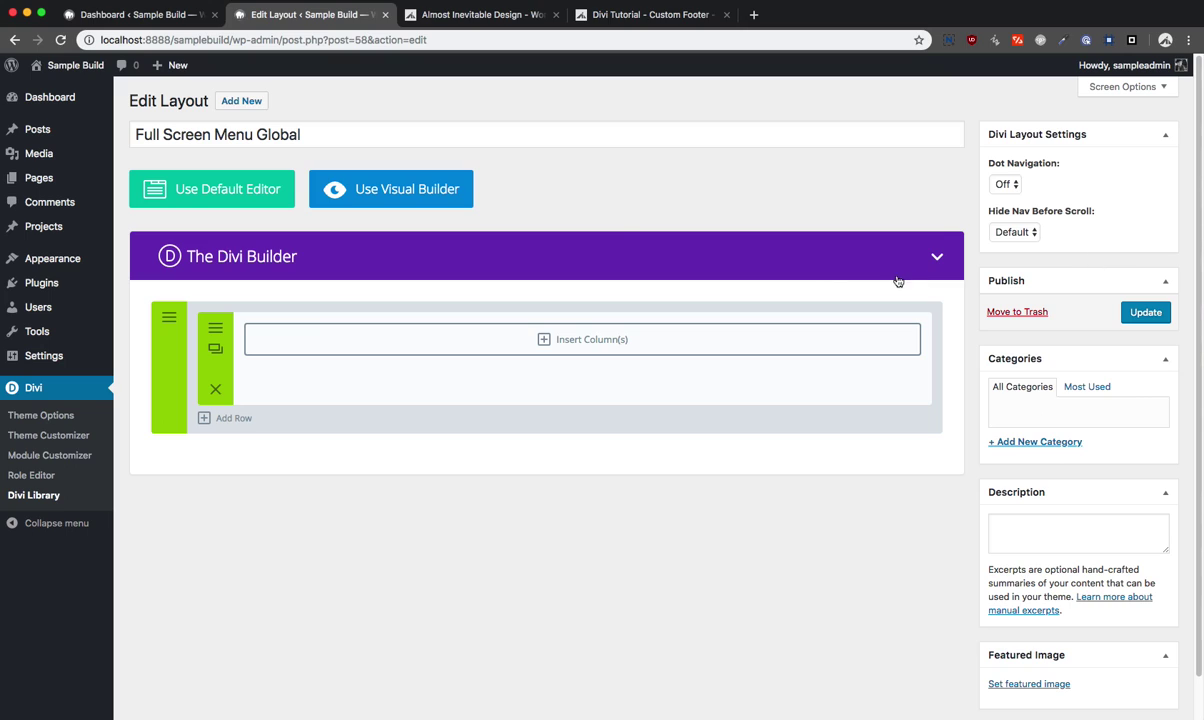
Step: Find the front-end site preview window and close it with Cmd+W
{"action": "key", "text": "ctrl+Left"}
{"action": "key", "text": "ctrl+Right"}
{"action": "key", "text": "ctrl+Up"}
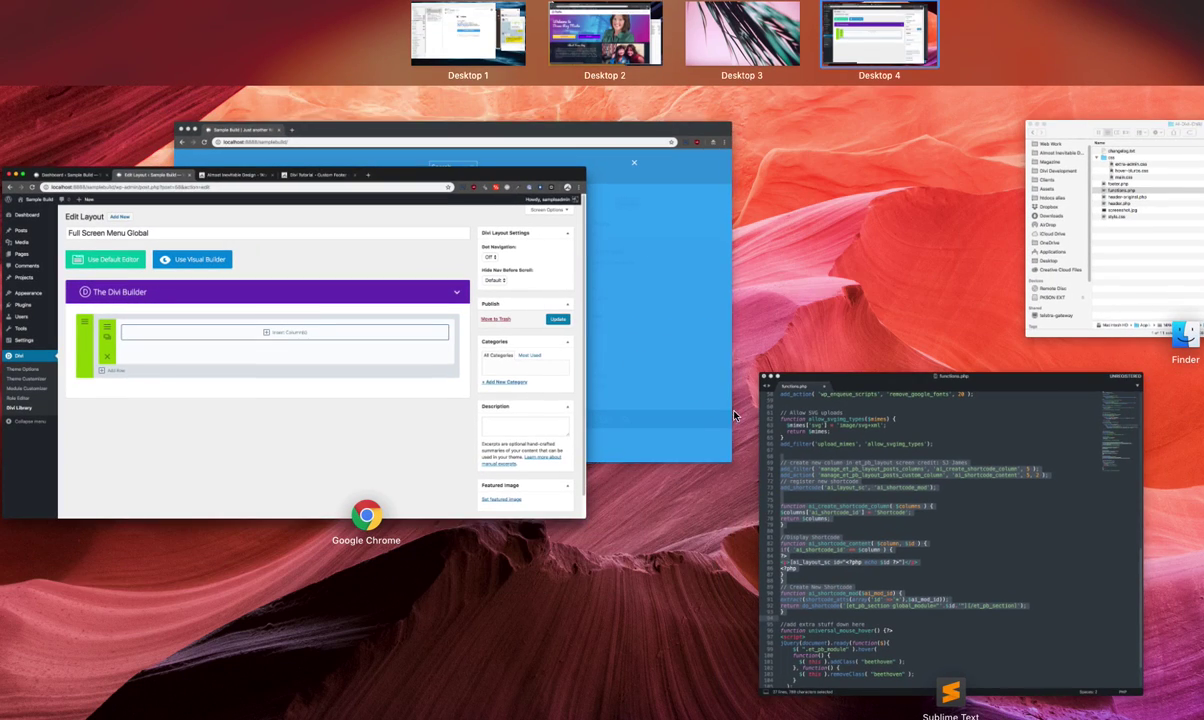
{"action": "left_click", "coordinate": [712, 156]}
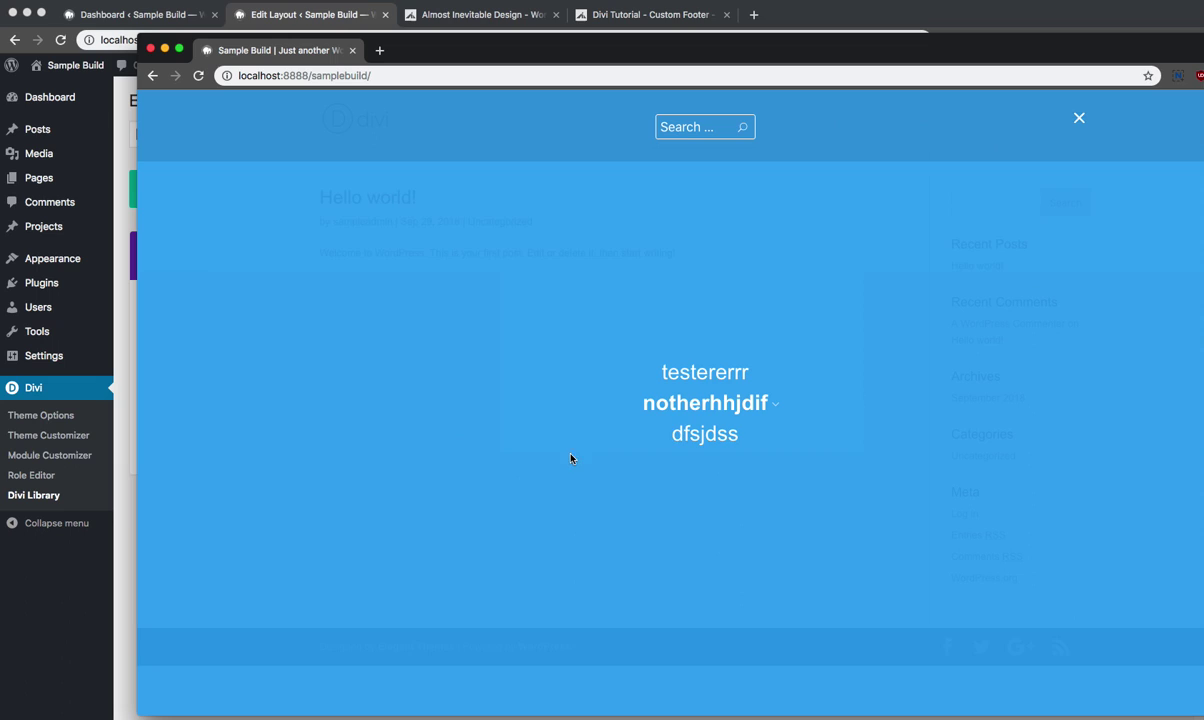
{"action": "key", "text": "super+w"}
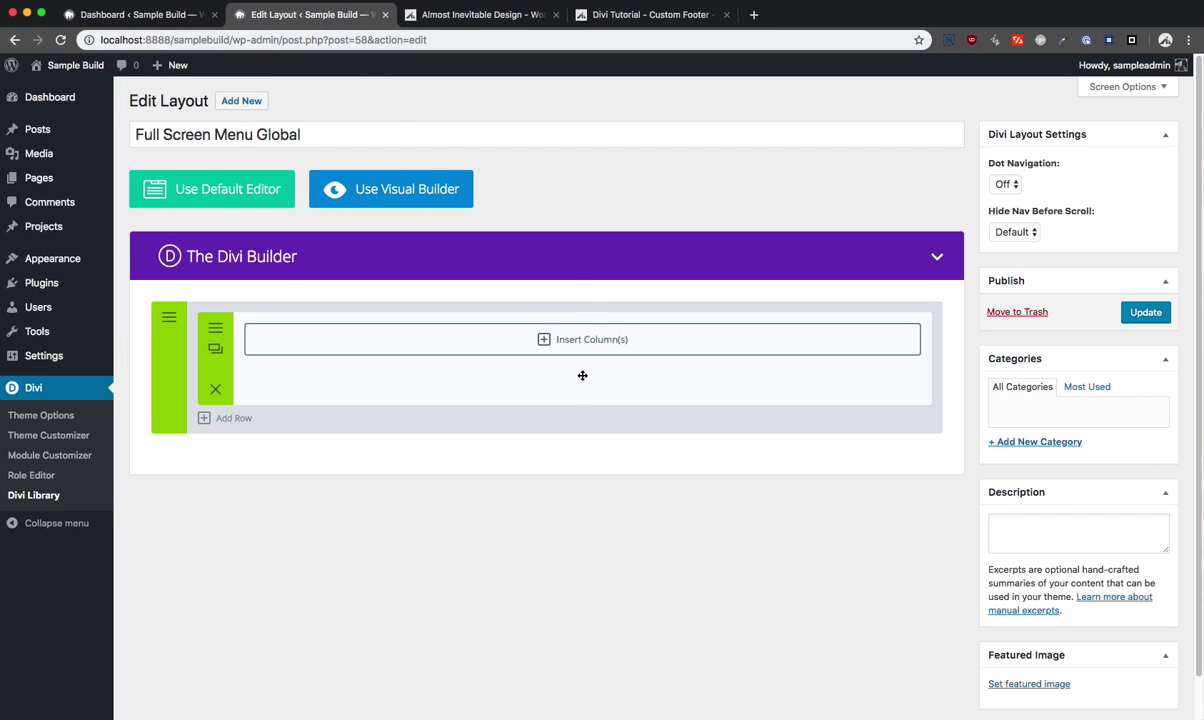
Step: Split the row into three equal columns and put a Contact Form module in the third
{"action": "left_click", "coordinate": [434, 347]}
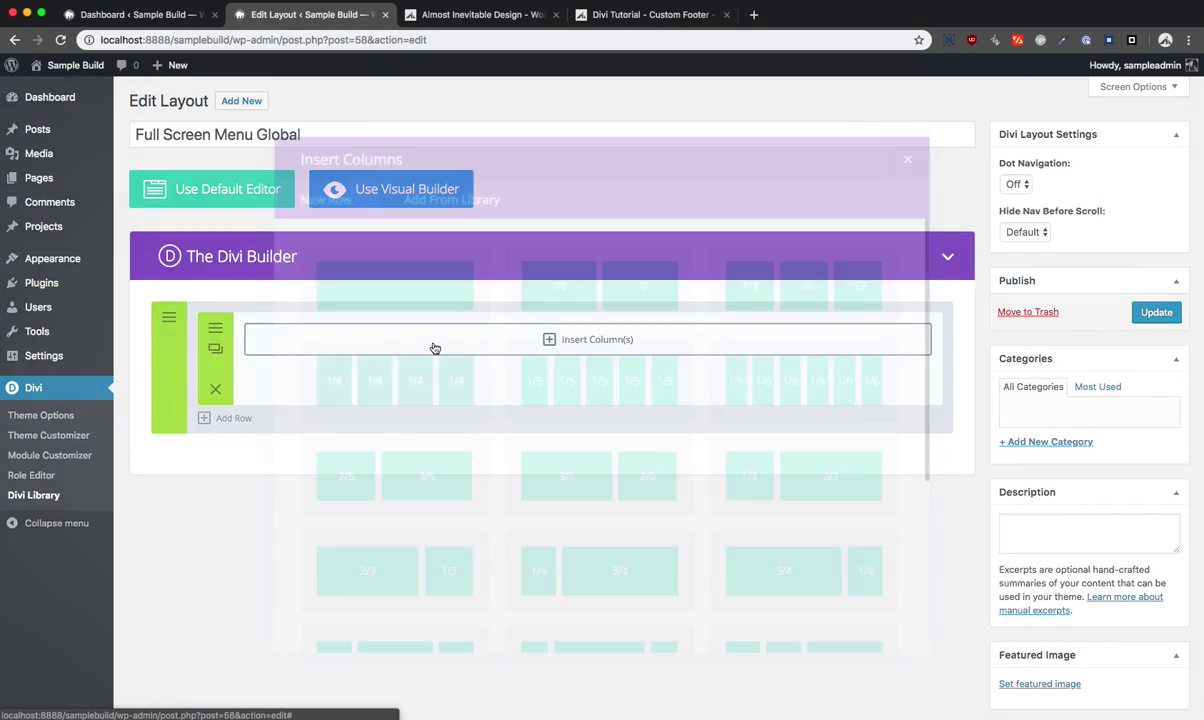
{"action": "left_click", "coordinate": [838, 271]}
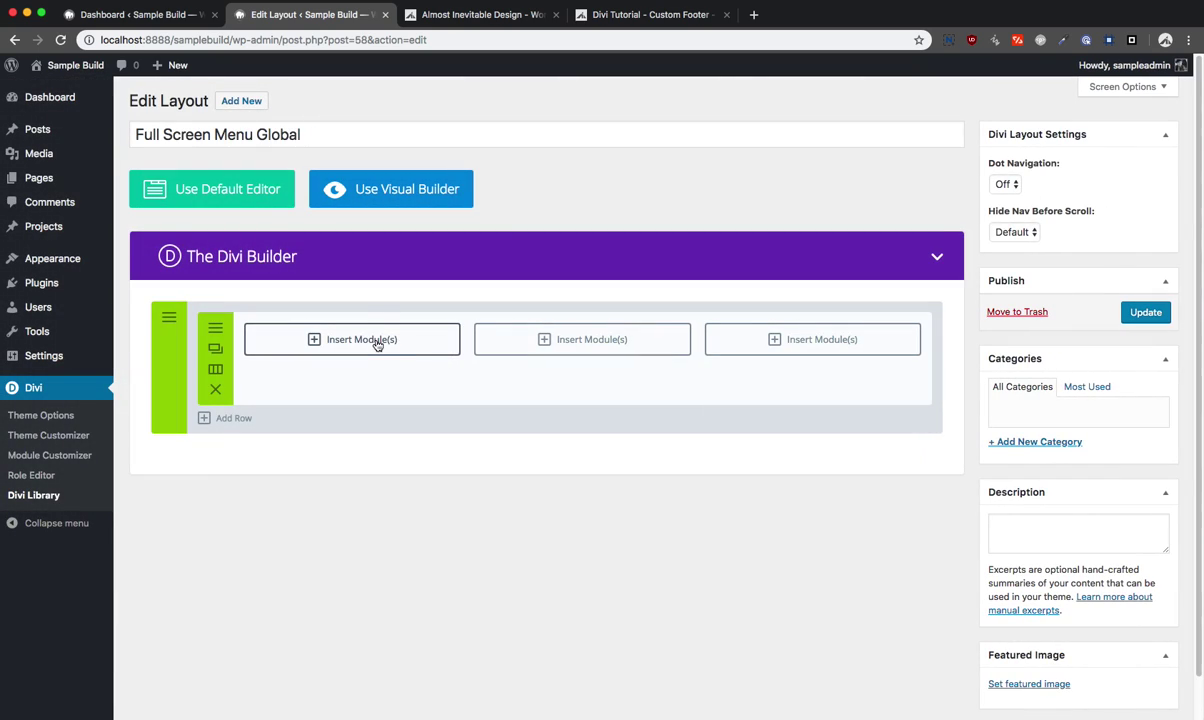
{"action": "left_click", "coordinate": [377, 341]}
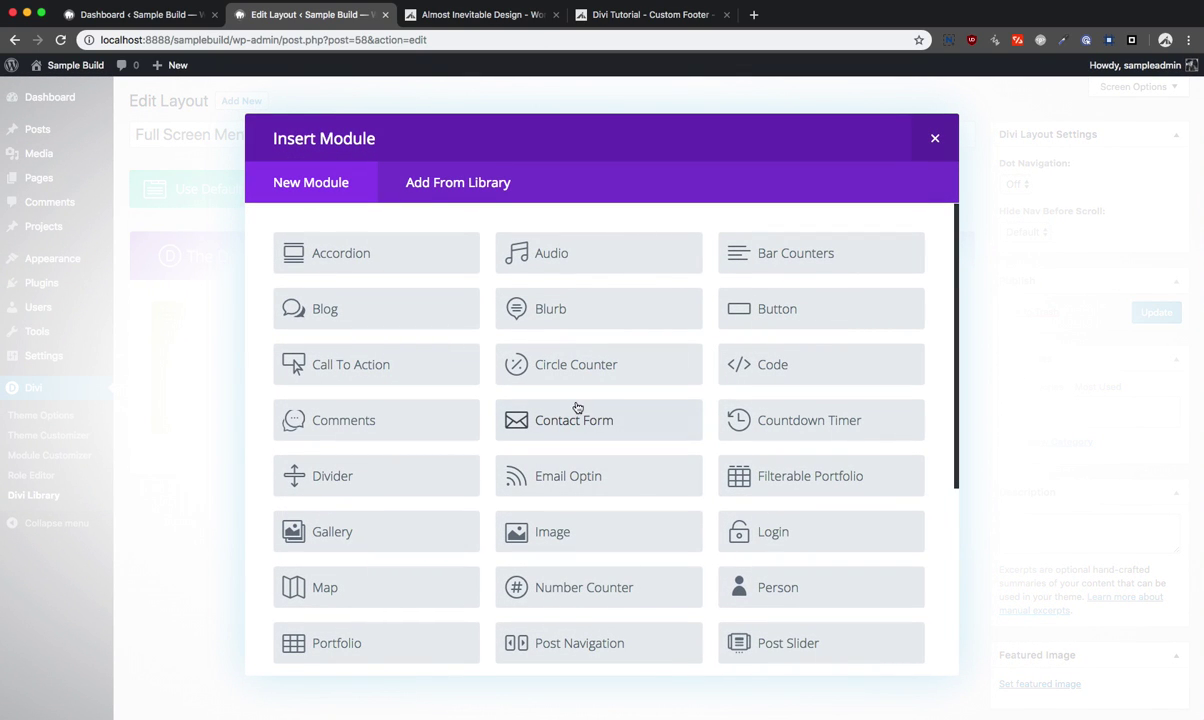
{"action": "left_click", "coordinate": [594, 403]}
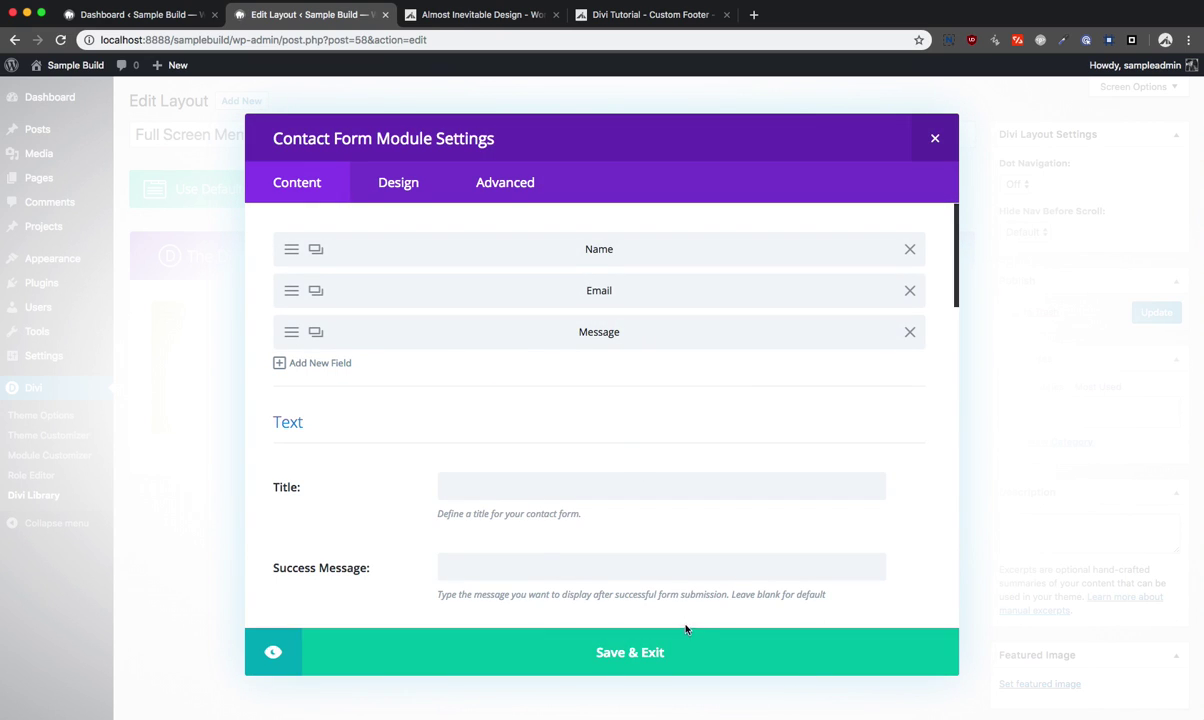
{"action": "left_click", "coordinate": [685, 636]}
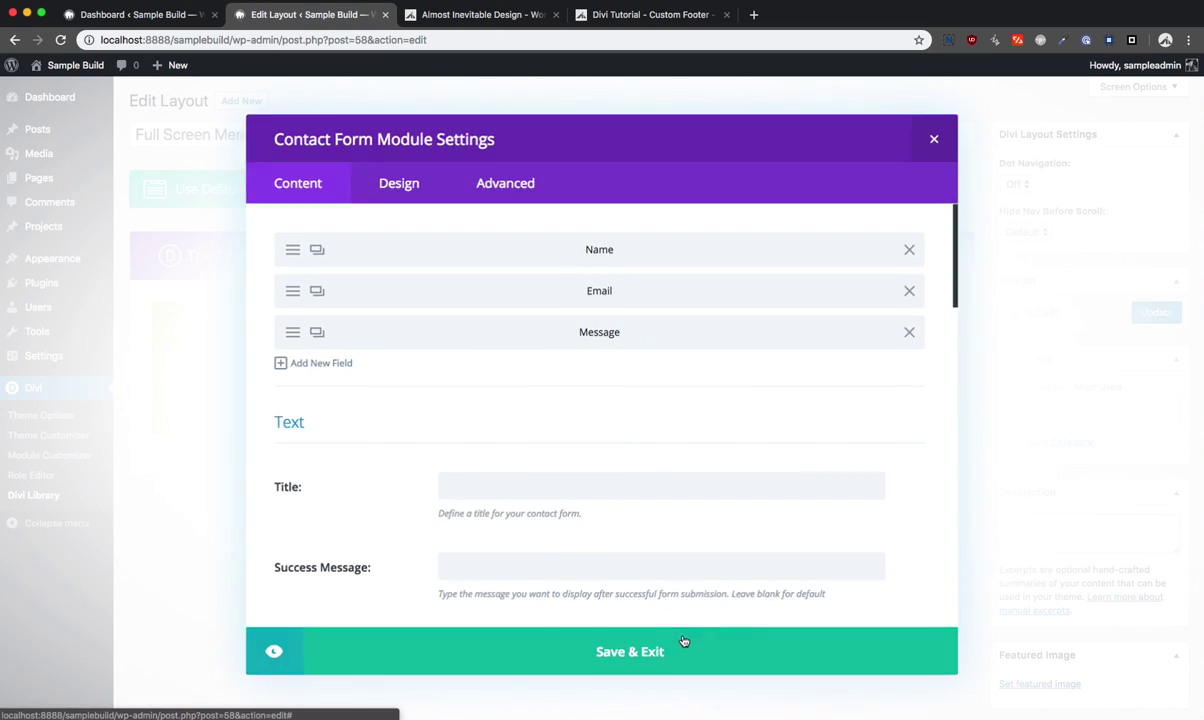
{"action": "left_click_drag", "start_coordinate": [349, 341], "coordinate": [780, 336]}
Step: Add an Image module to the first column using the fourth Media Library picture
{"action": "left_click", "coordinate": [357, 344]}
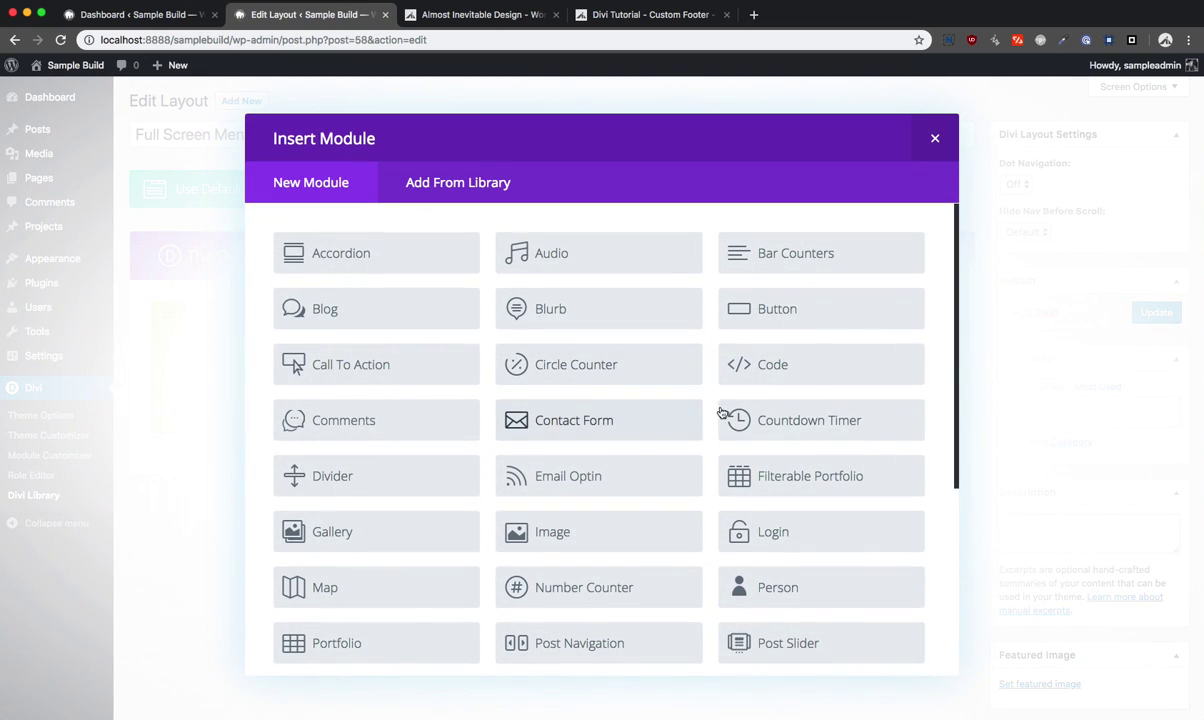
{"action": "scroll", "coordinate": [688, 505], "scroll_direction": "down", "scroll_amount": 1}
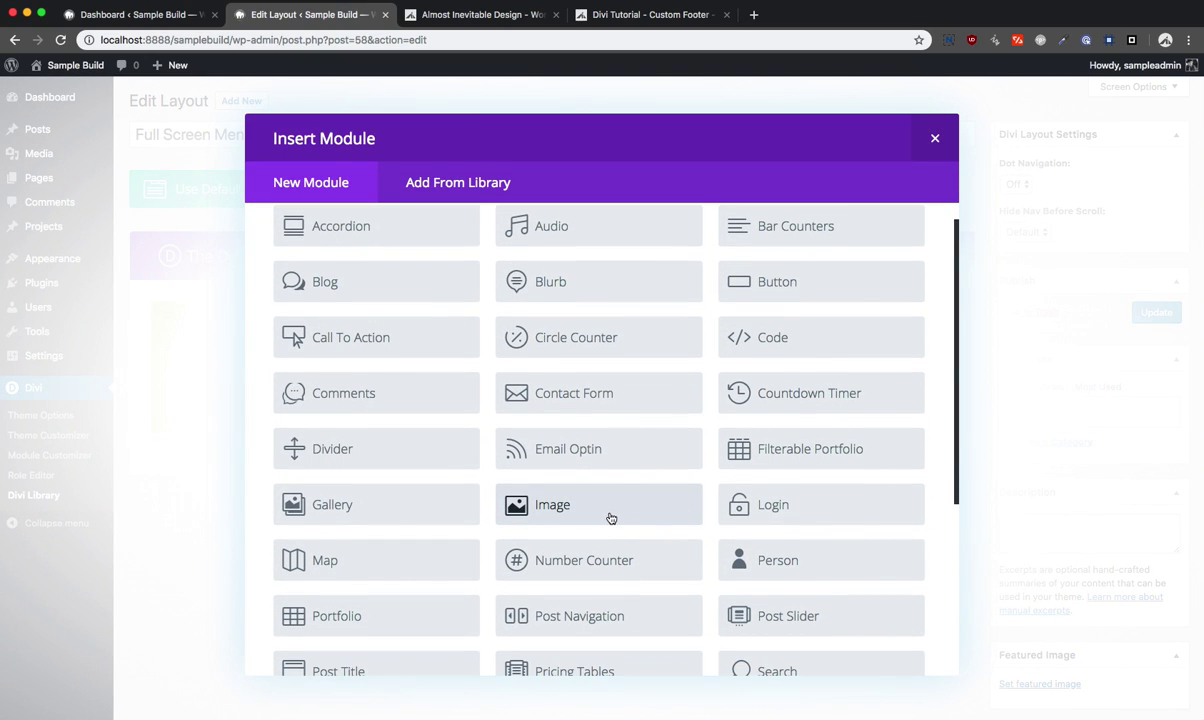
{"action": "left_click", "coordinate": [611, 517]}
{"action": "left_click", "coordinate": [852, 309]}
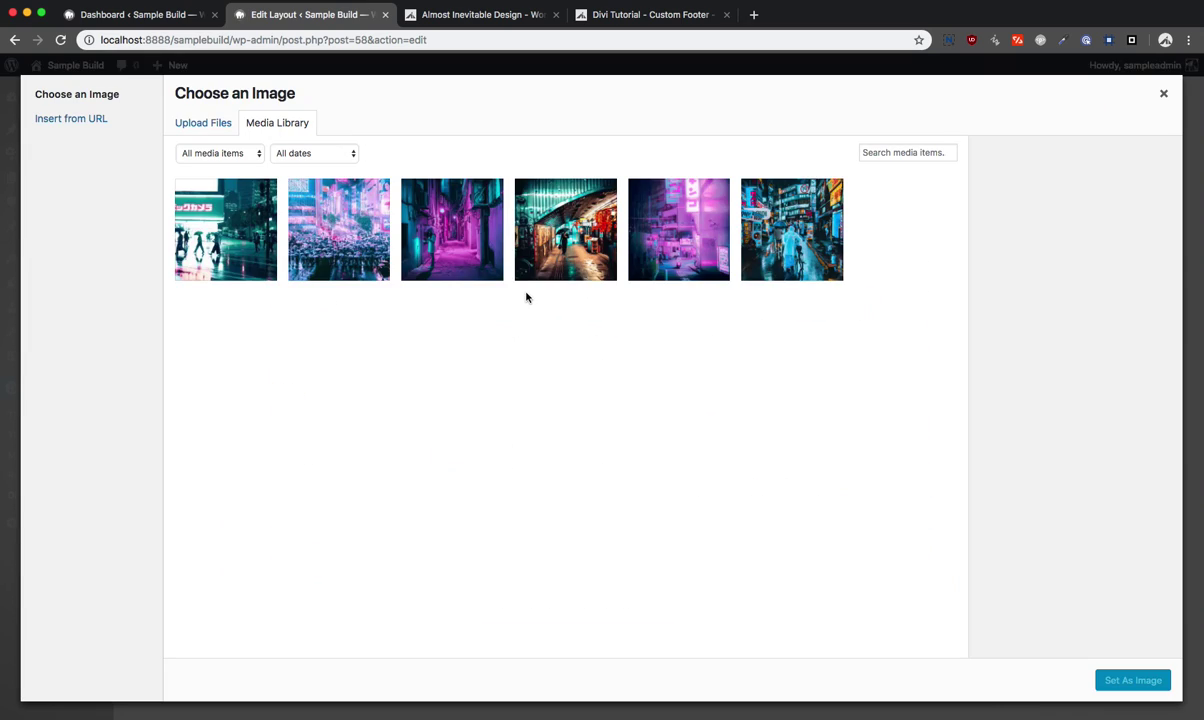
{"action": "left_click", "coordinate": [530, 232]}
{"action": "left_click", "coordinate": [1150, 682]}
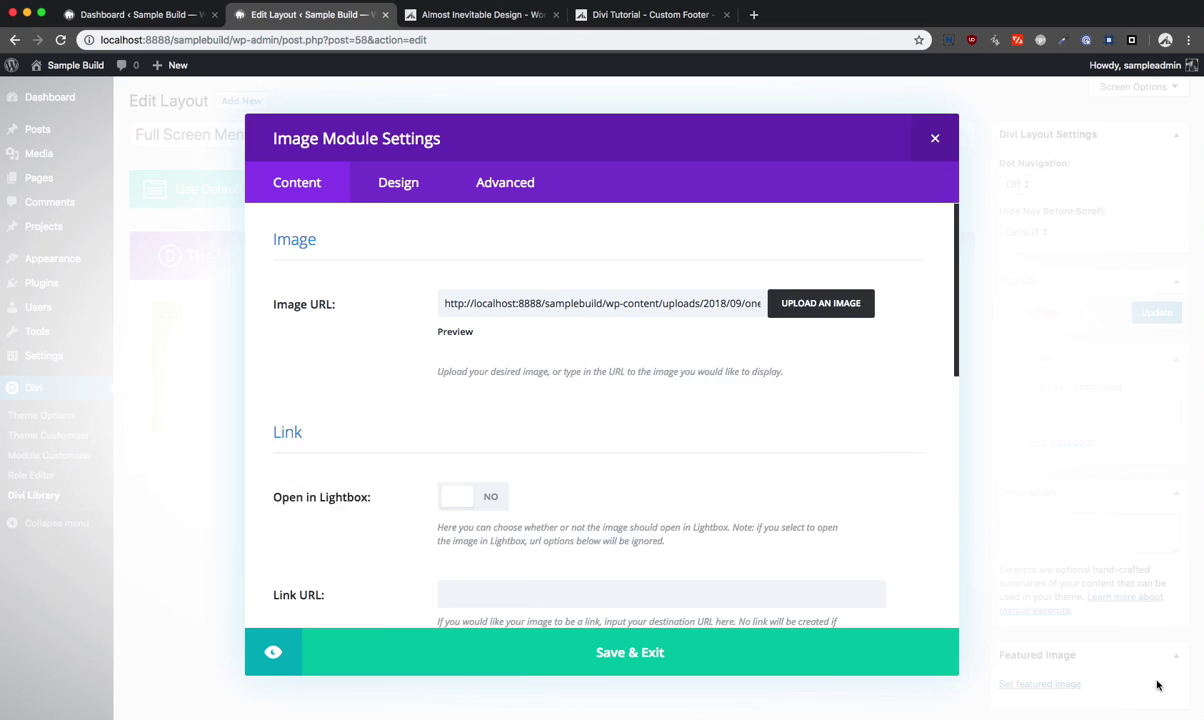
{"action": "left_click", "coordinate": [841, 650]}
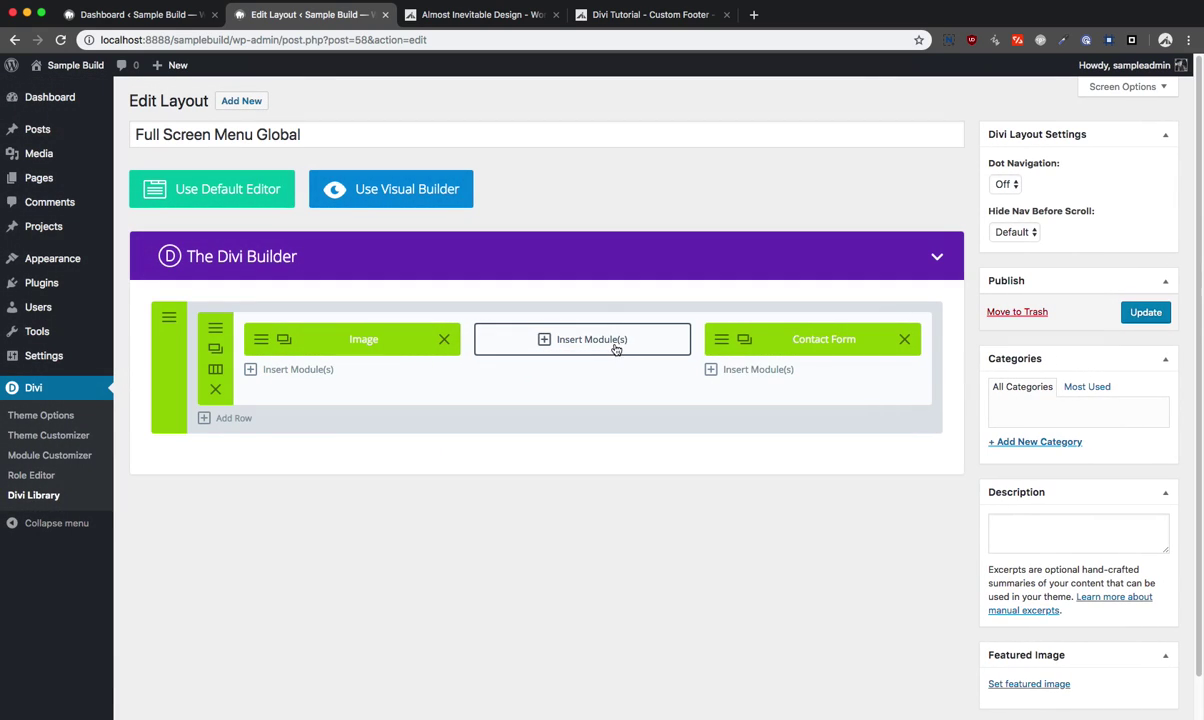
Step: Add a Search module to the middle column, then add a second empty row
{"action": "left_click", "coordinate": [616, 345]}
{"action": "scroll", "coordinate": [437, 444], "scroll_direction": "down", "scroll_amount": 1}
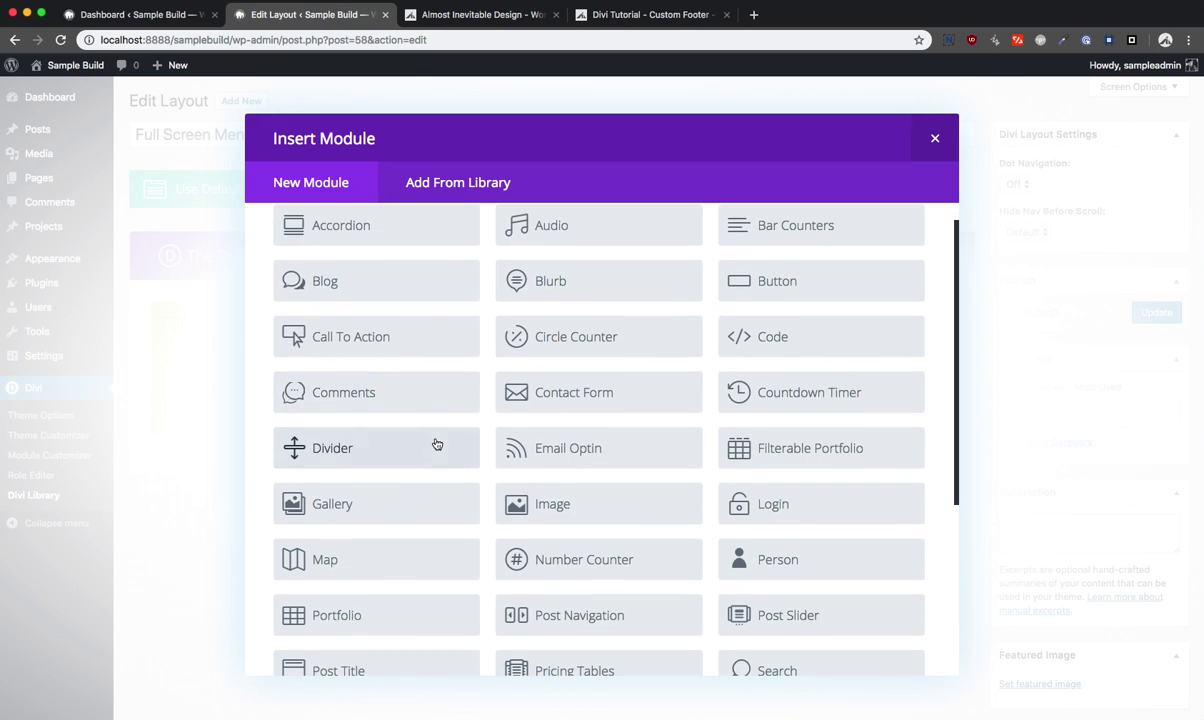
{"action": "scroll", "coordinate": [425, 395], "scroll_direction": "up", "scroll_amount": 1}
{"action": "scroll", "coordinate": [408, 527], "scroll_direction": "down", "scroll_amount": 1}
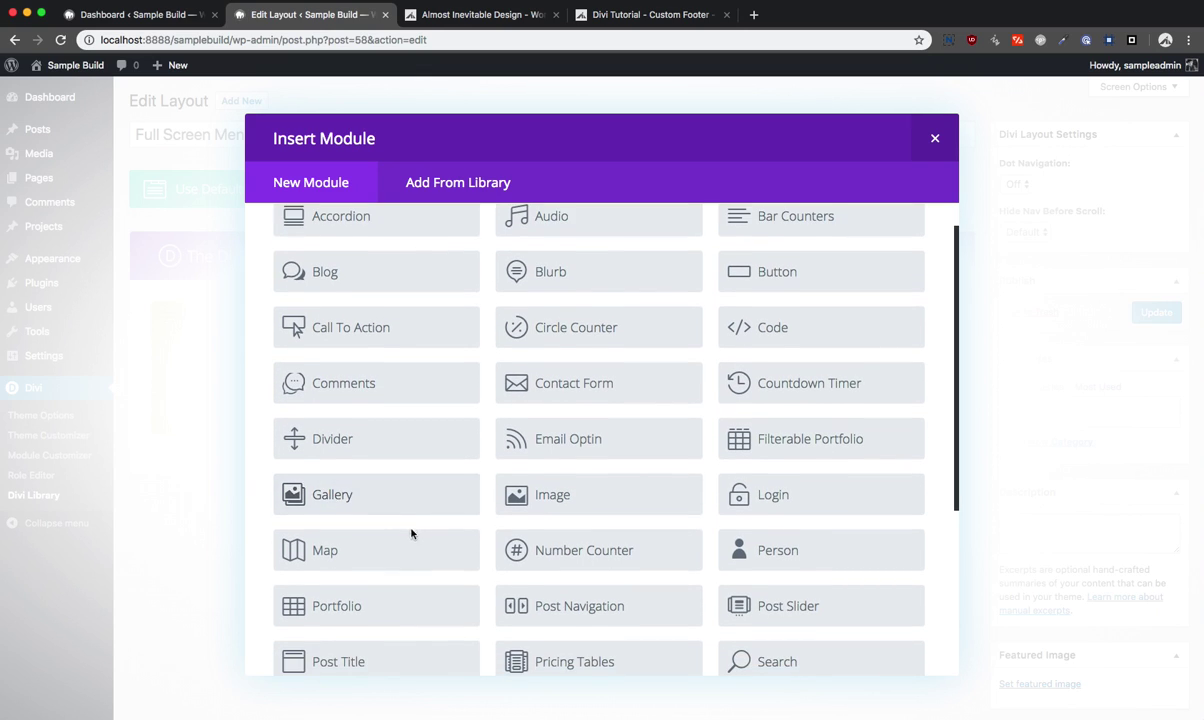
{"action": "scroll", "coordinate": [411, 534], "scroll_direction": "down", "scroll_amount": 3}
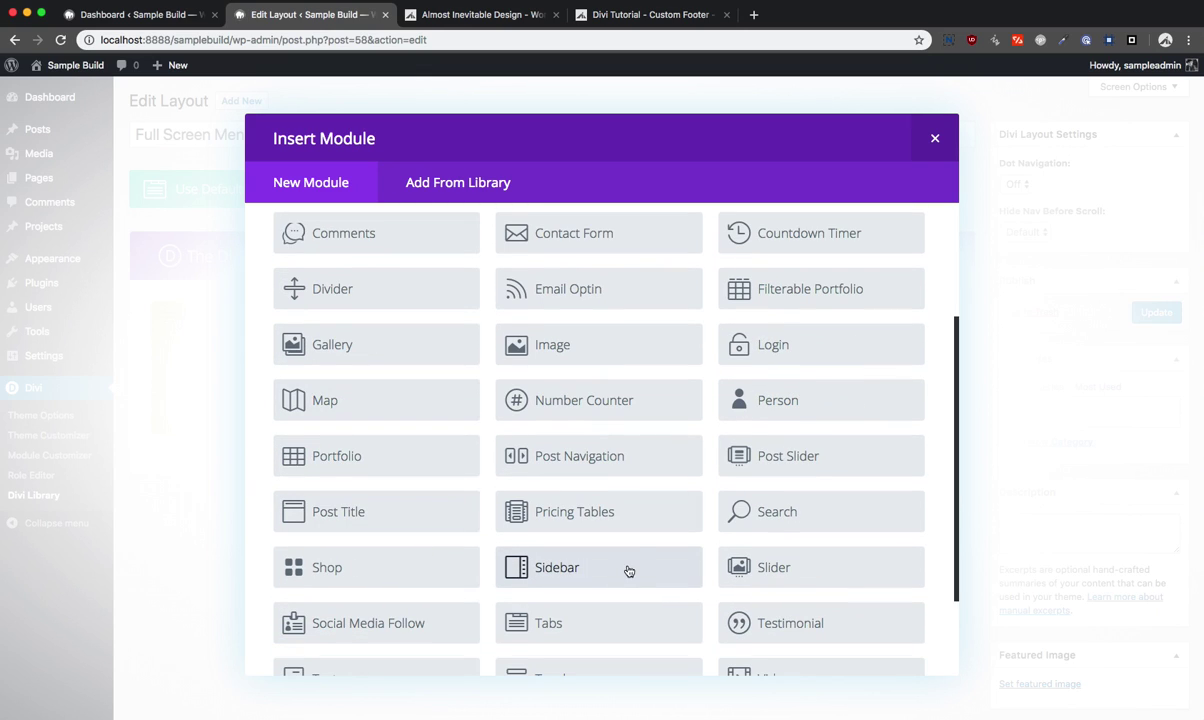
{"action": "scroll", "coordinate": [640, 551], "scroll_direction": "down", "scroll_amount": 1}
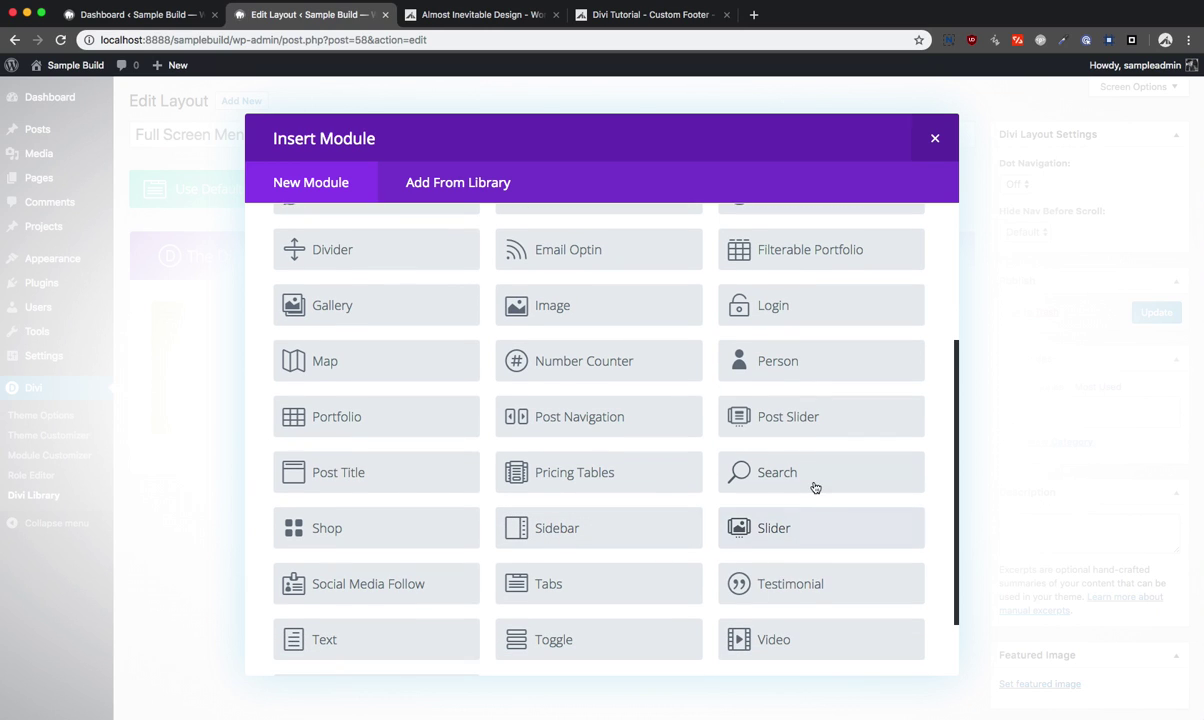
{"action": "left_click", "coordinate": [814, 486]}
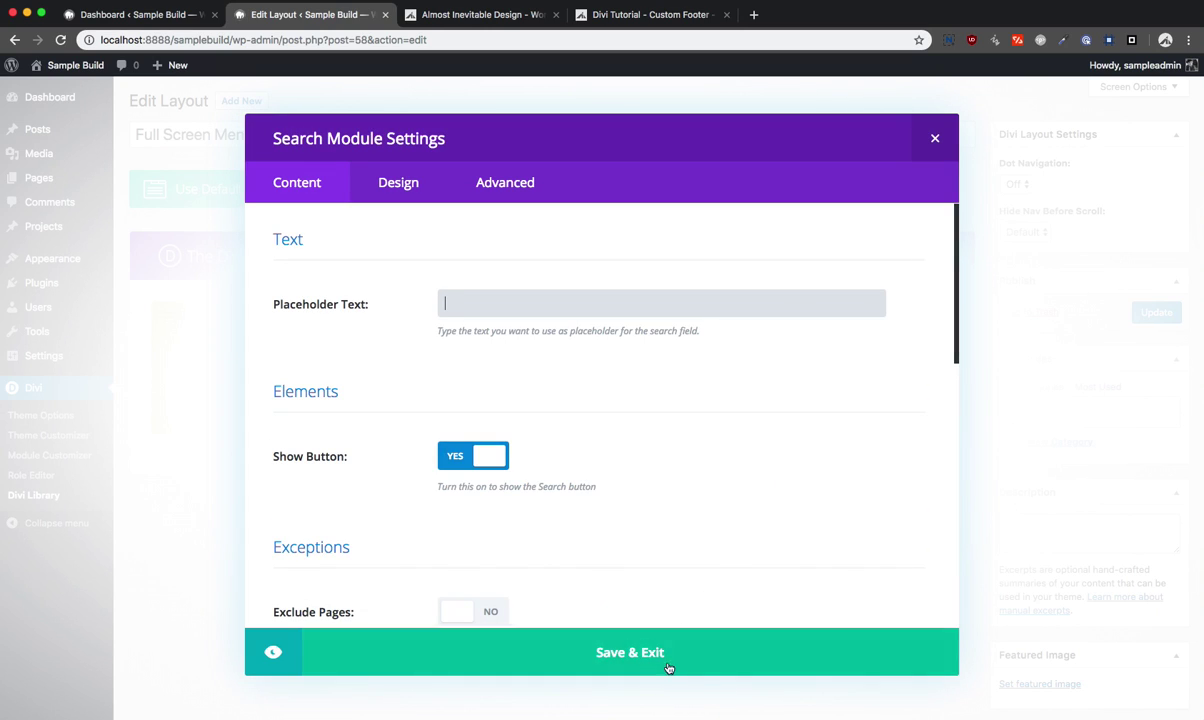
{"action": "left_click", "coordinate": [668, 668]}
{"action": "left_click", "coordinate": [224, 424]}
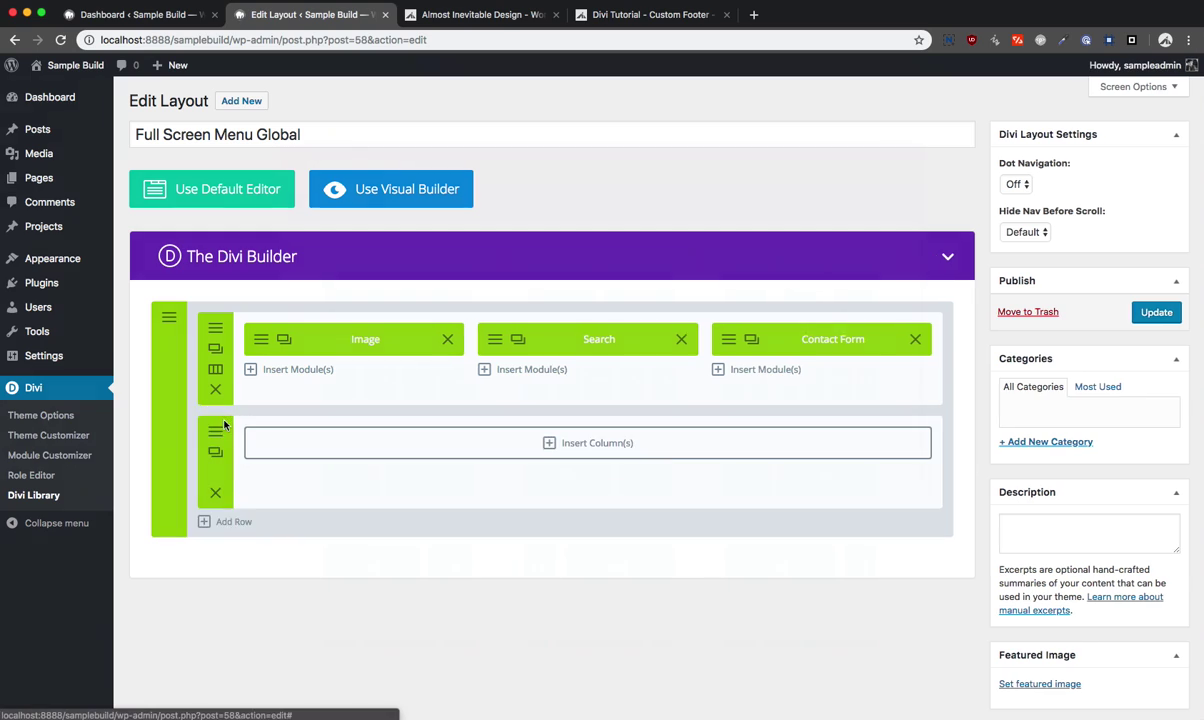
Step: Add a full-width top row with a Code module holding <h1>This is heading 1</h1>, then update the layout
{"action": "left_click", "coordinate": [406, 288]}
{"action": "left_click_drag", "start_coordinate": [438, 481], "coordinate": [438, 347]}
{"action": "left_click", "coordinate": [438, 329]}
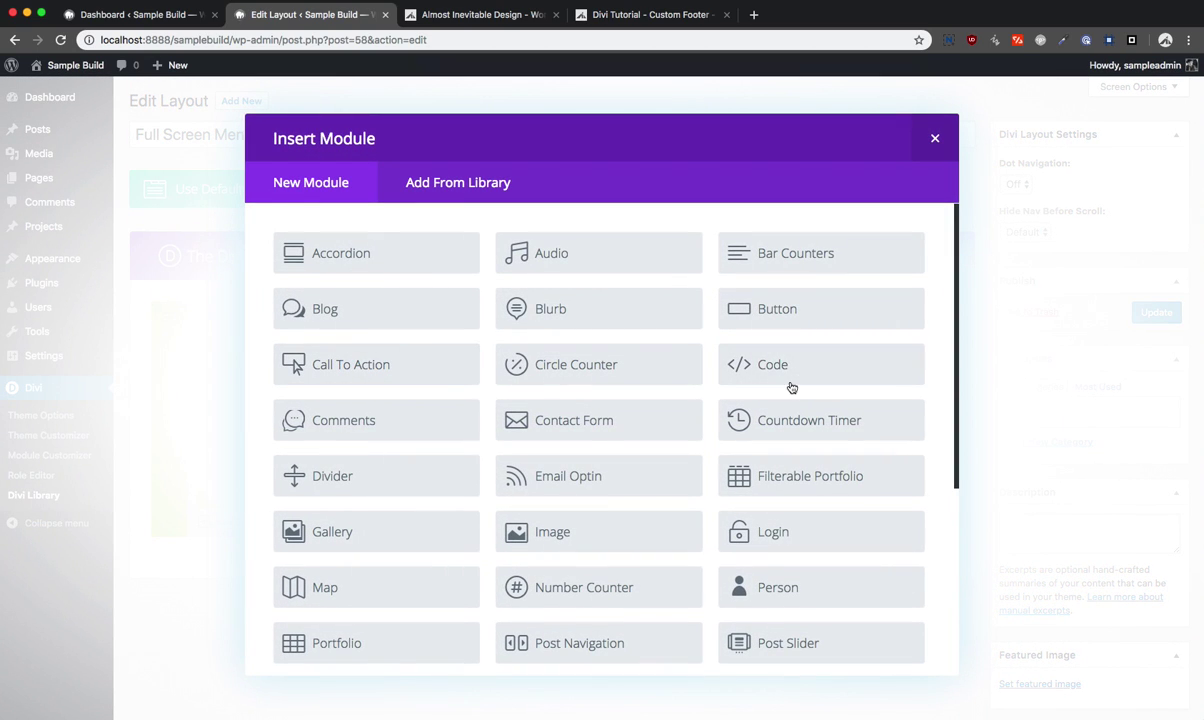
{"action": "left_click", "coordinate": [792, 378]}
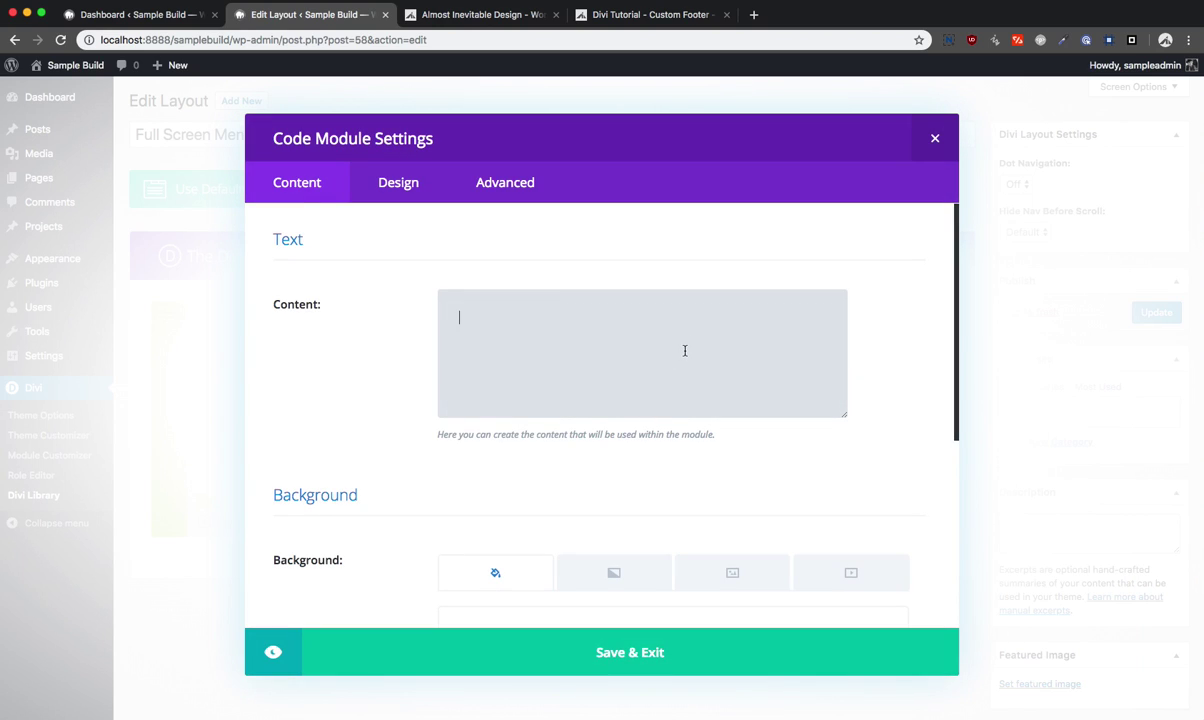
{"action": "type", "text": "M"}
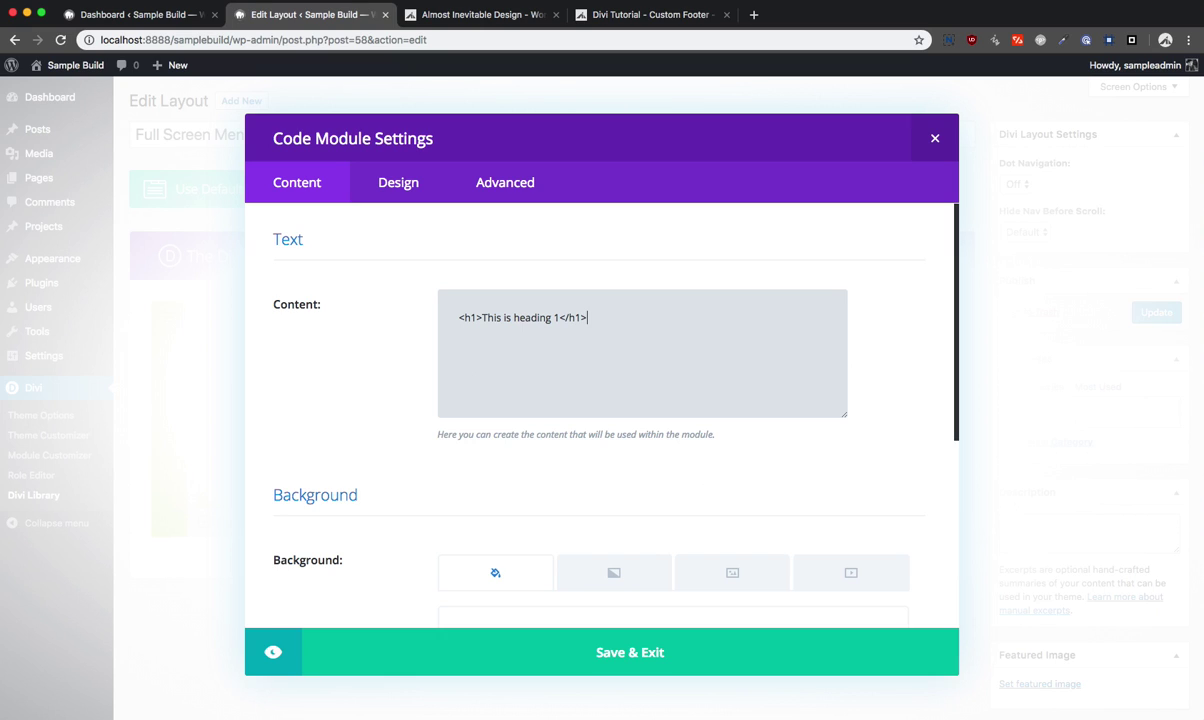
{"action": "left_click", "coordinate": [690, 645]}
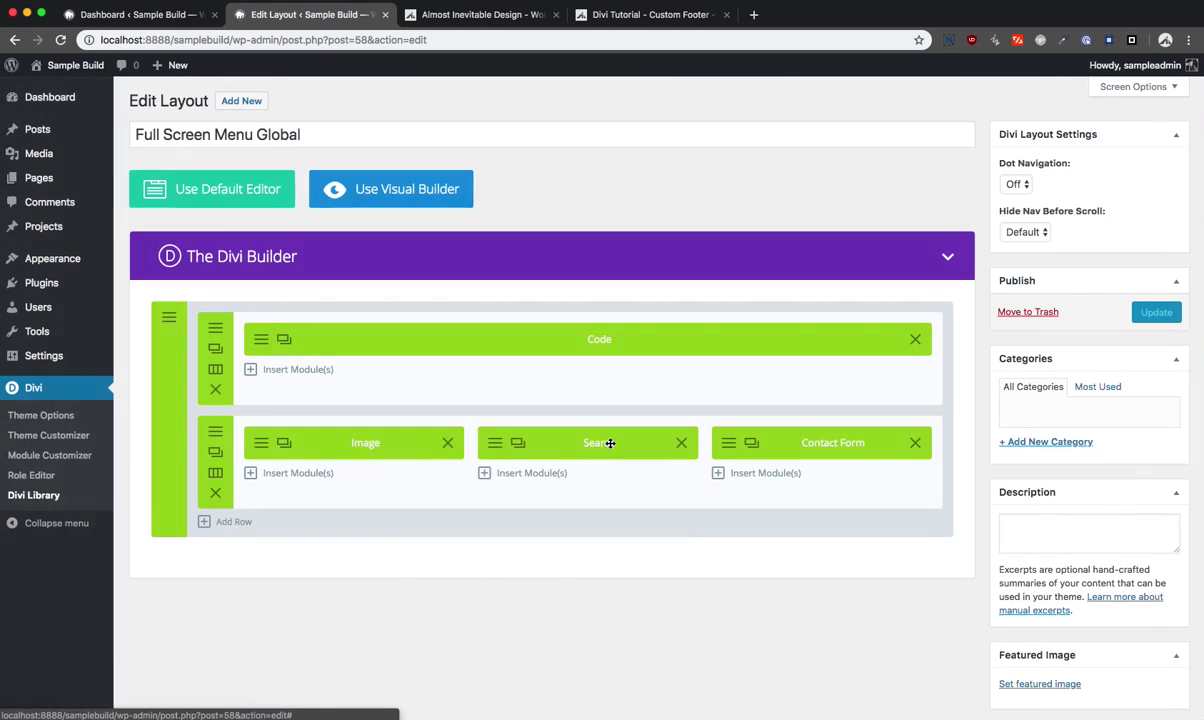
{"action": "left_click", "coordinate": [1150, 313]}
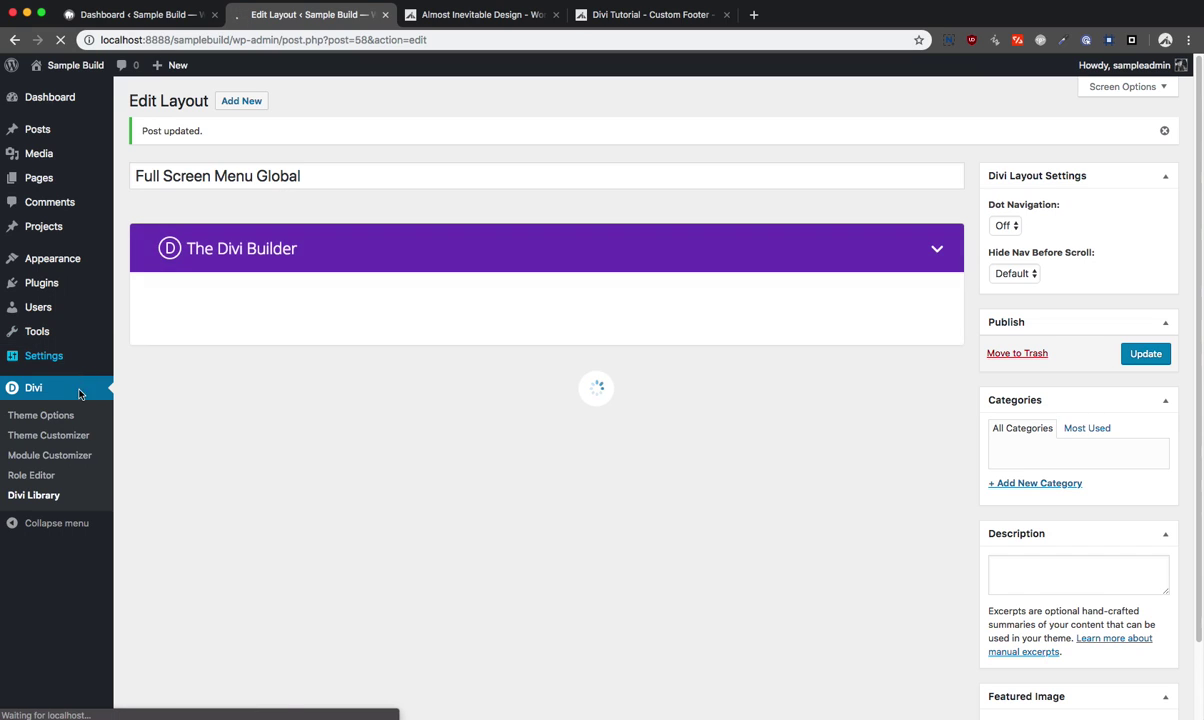
Step: Go to the Divi Library list and select the shortcode [ai_layout_sc id="58"]
{"action": "left_click", "coordinate": [60, 505]}
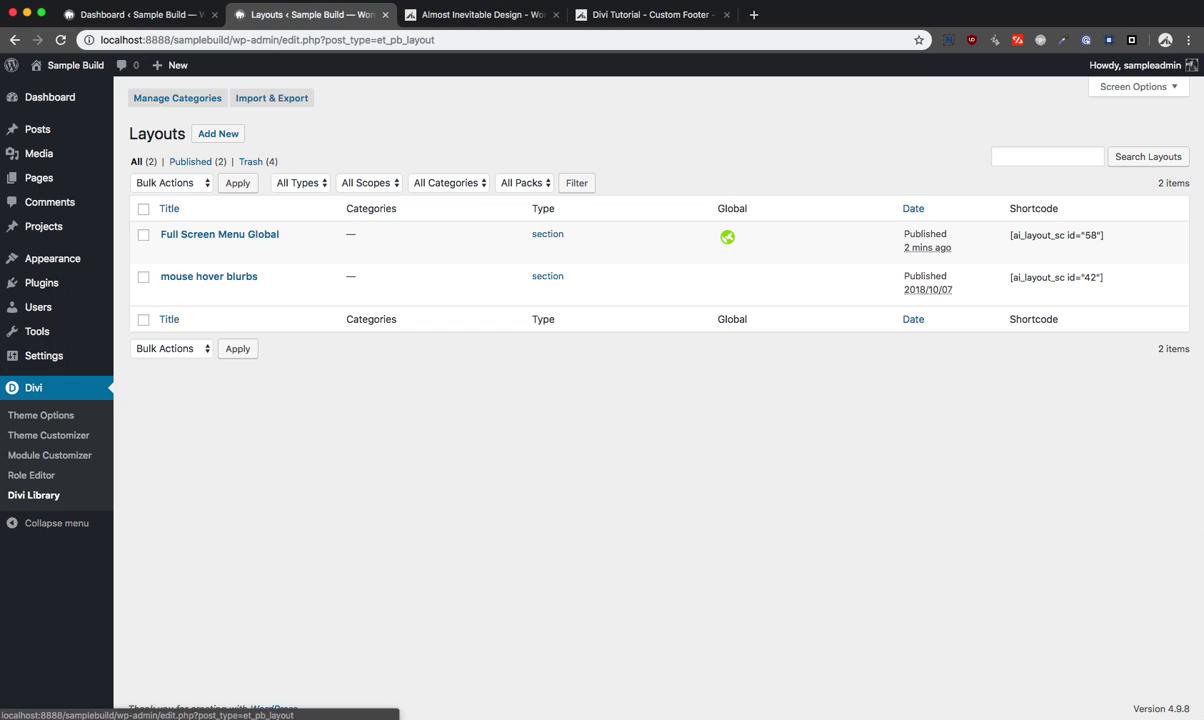
{"action": "left_click_drag", "start_coordinate": [1108, 243], "coordinate": [1005, 239]}
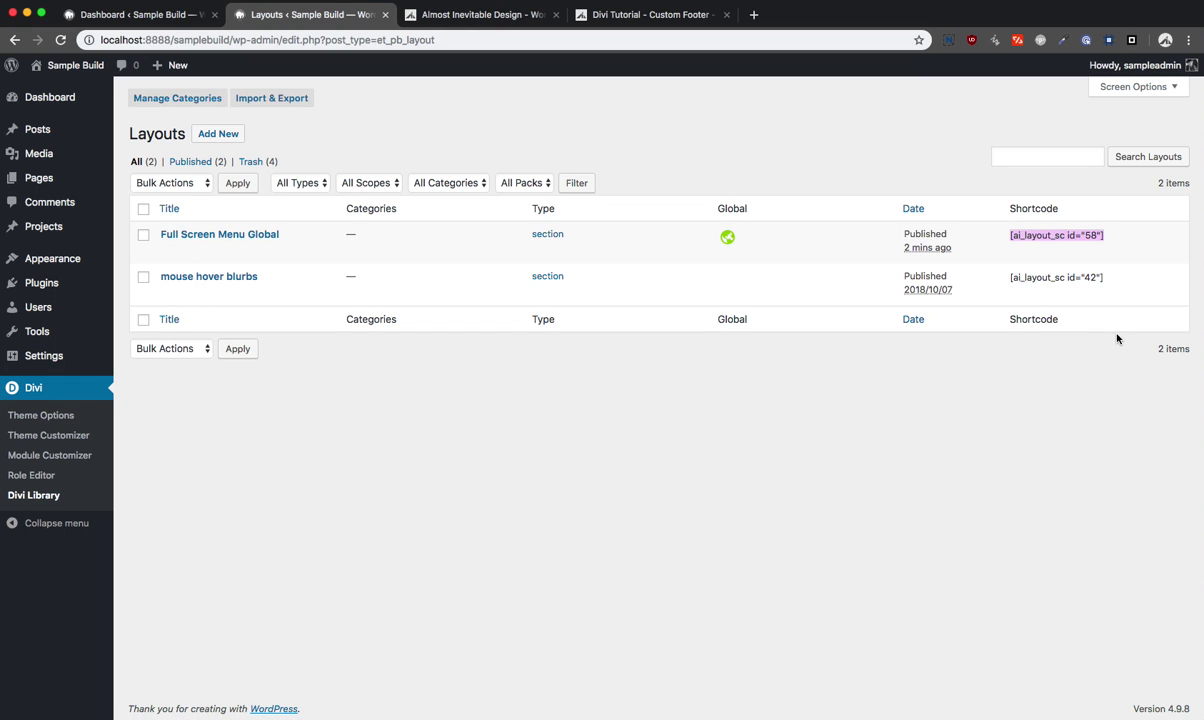
Step: Close functions.php in the code editor without saving its changes
{"action": "key", "text": "ctrl+Up"}
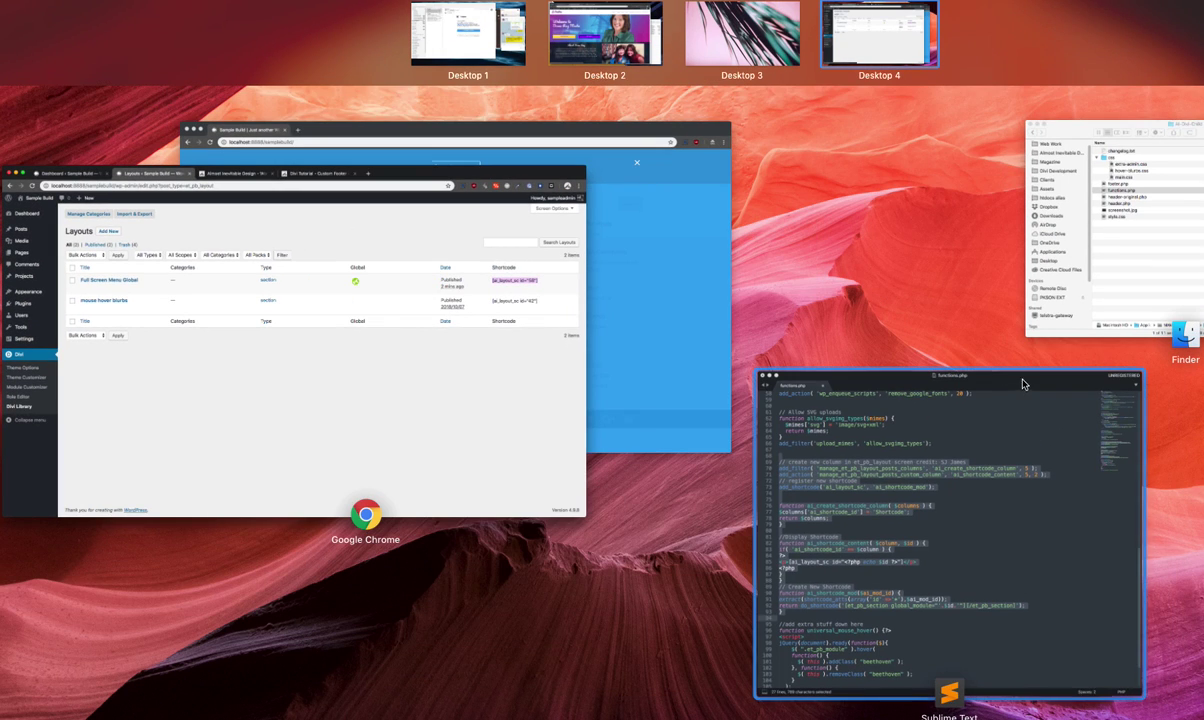
{"action": "left_click", "coordinate": [1121, 274]}
{"action": "key", "text": "ctrl+Up"}
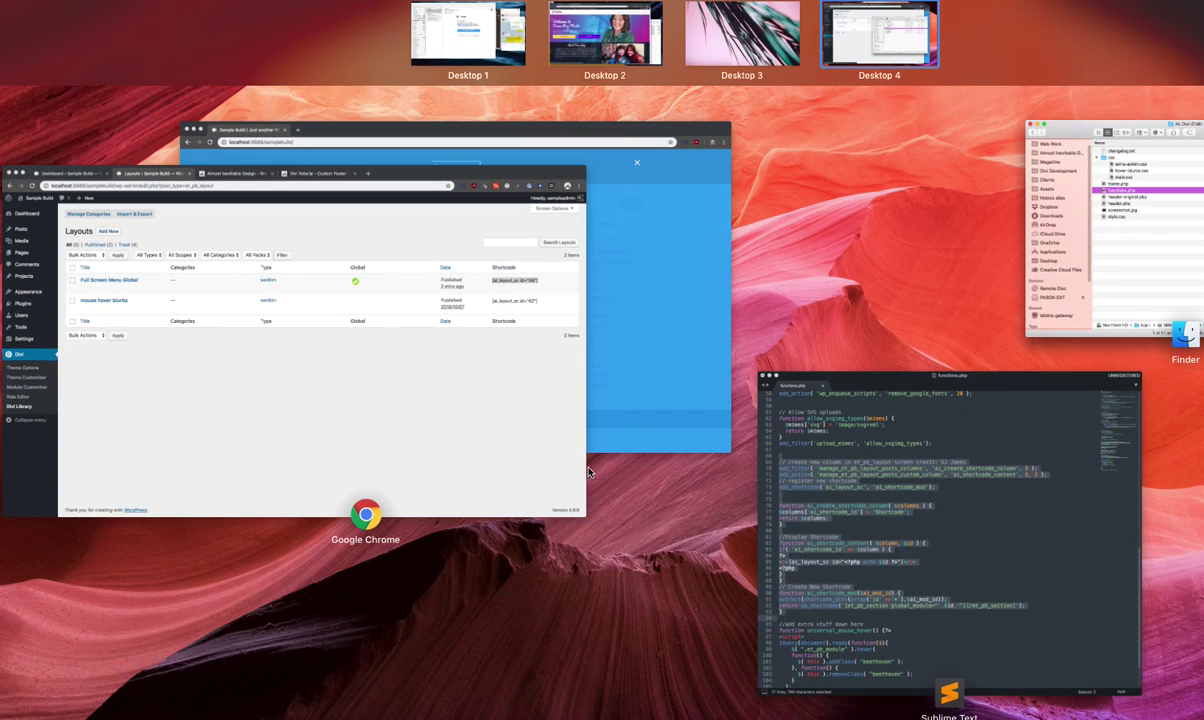
{"action": "left_click", "coordinate": [946, 553]}
{"action": "left_click", "coordinate": [740, 332]}
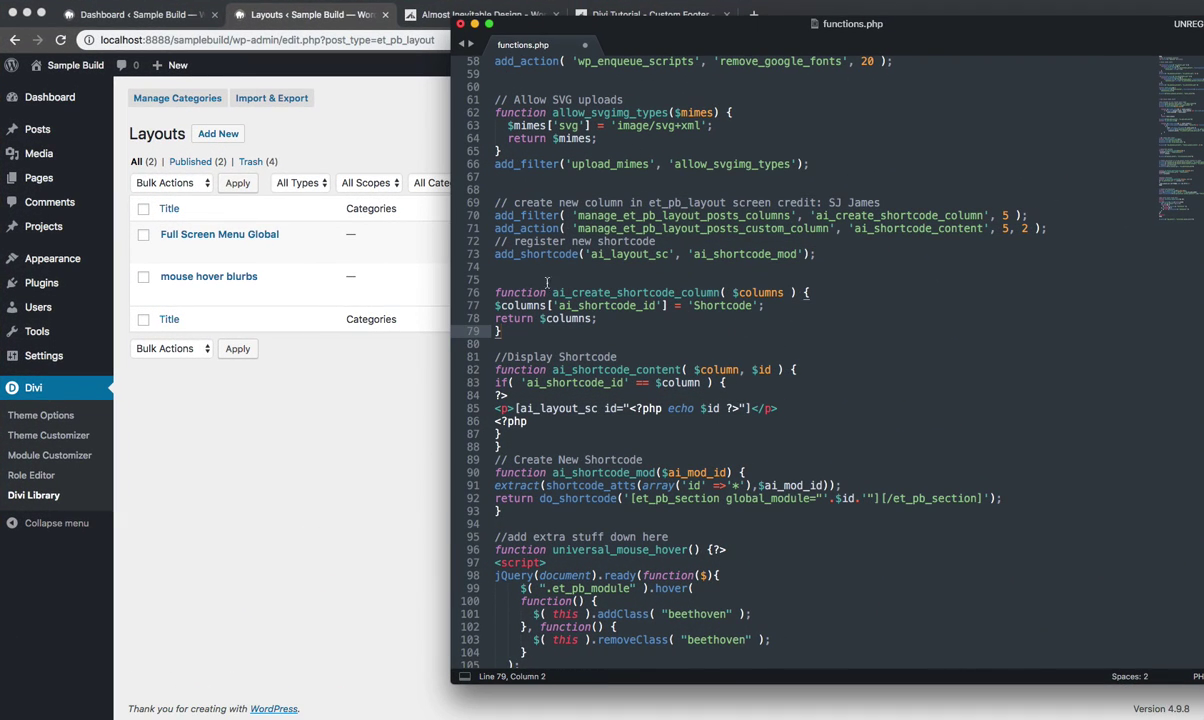
{"action": "left_click", "coordinate": [459, 23]}
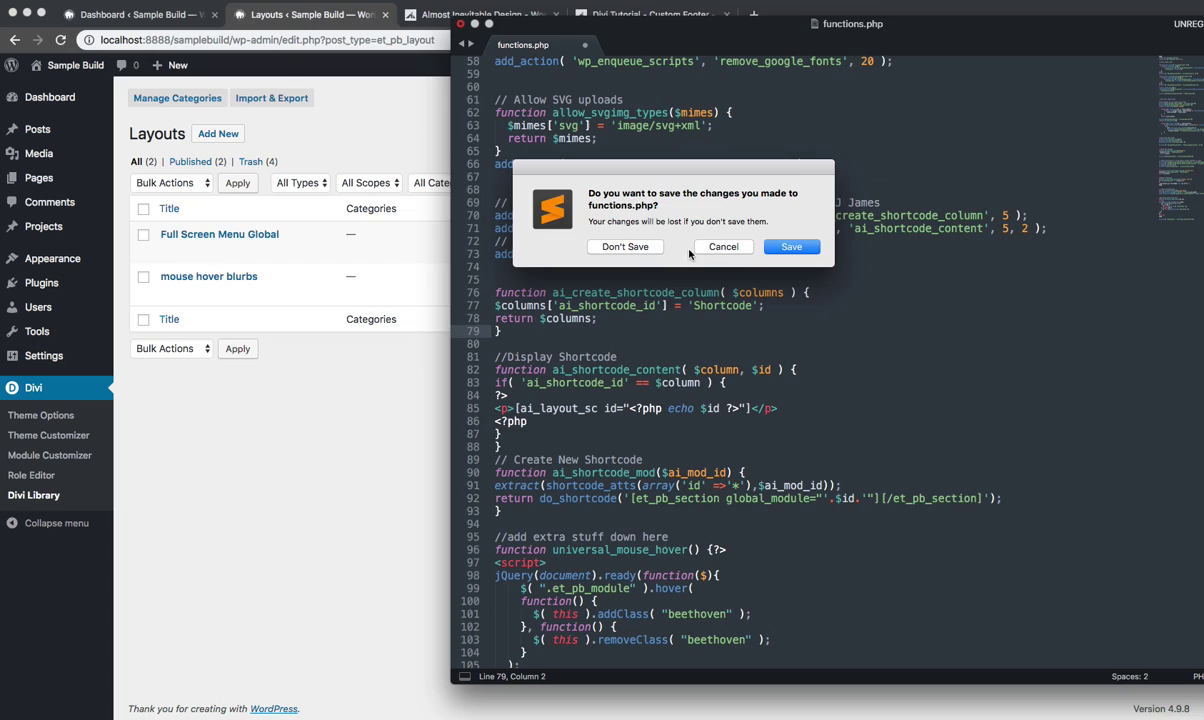
{"action": "left_click", "coordinate": [602, 244]}
Step: Open header.php from Finder and select the fullscreen menu toggle markup on line 129
{"action": "key", "text": "ctrl+Up"}
{"action": "left_click", "coordinate": [1053, 272]}
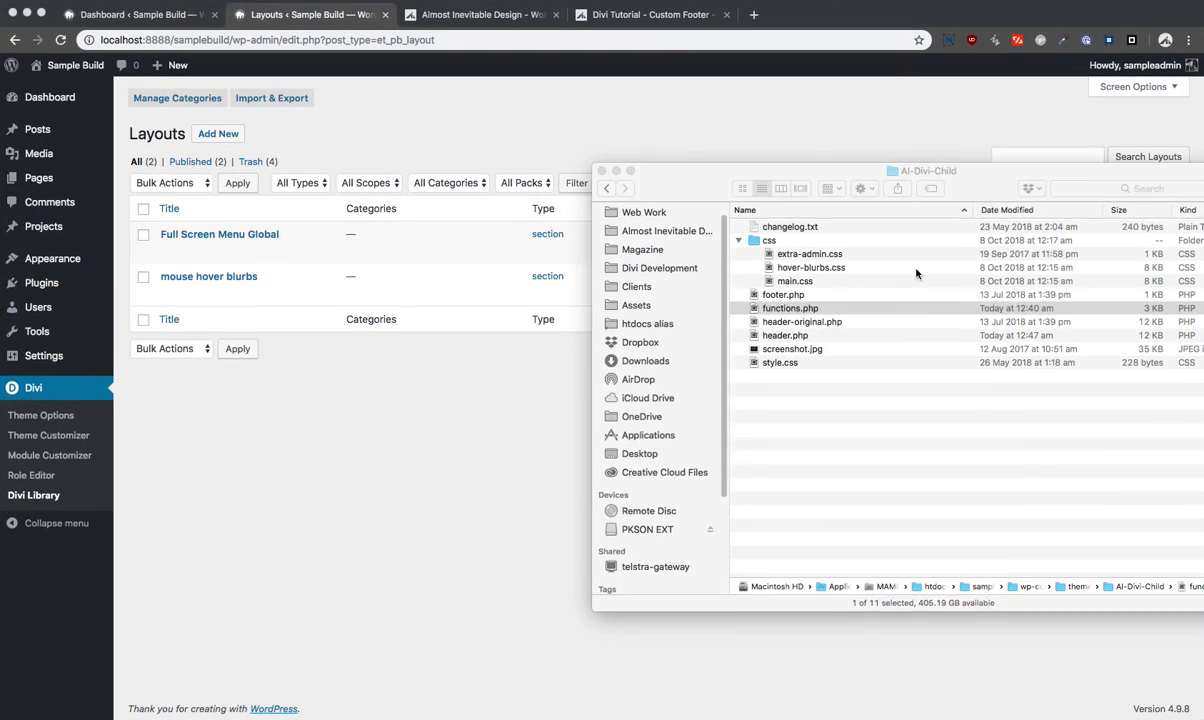
{"action": "double_click", "coordinate": [830, 339]}
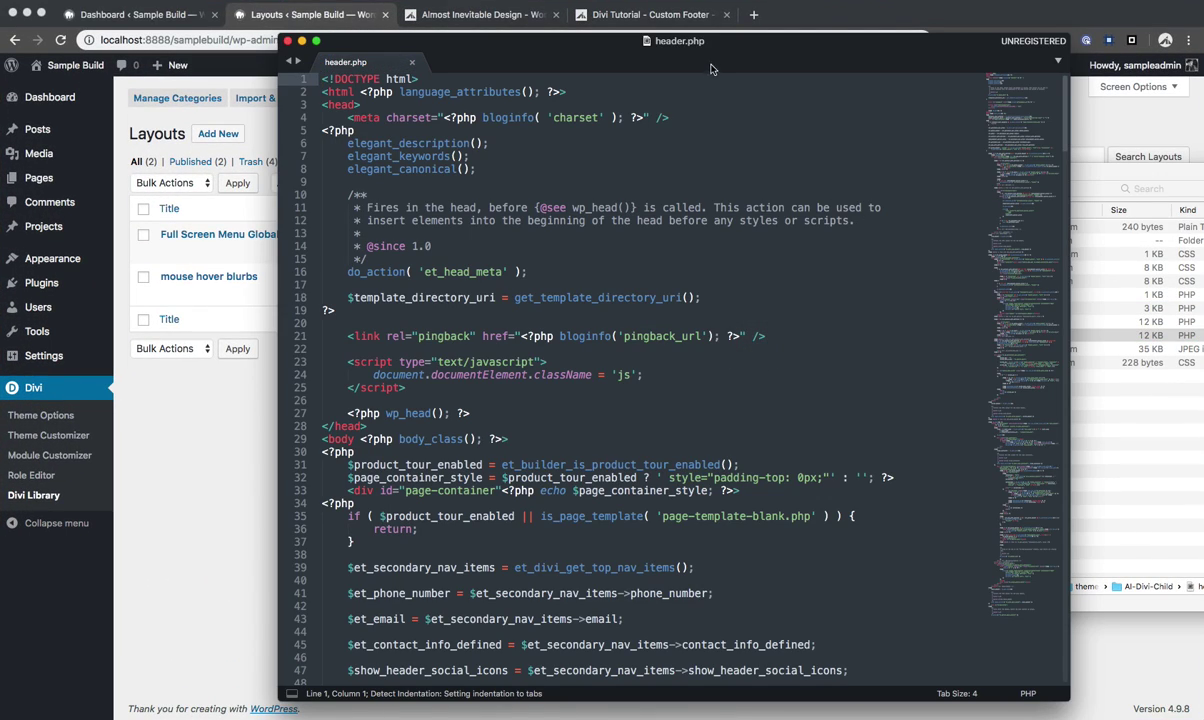
{"action": "left_click_drag", "start_coordinate": [734, 46], "coordinate": [897, 24]}
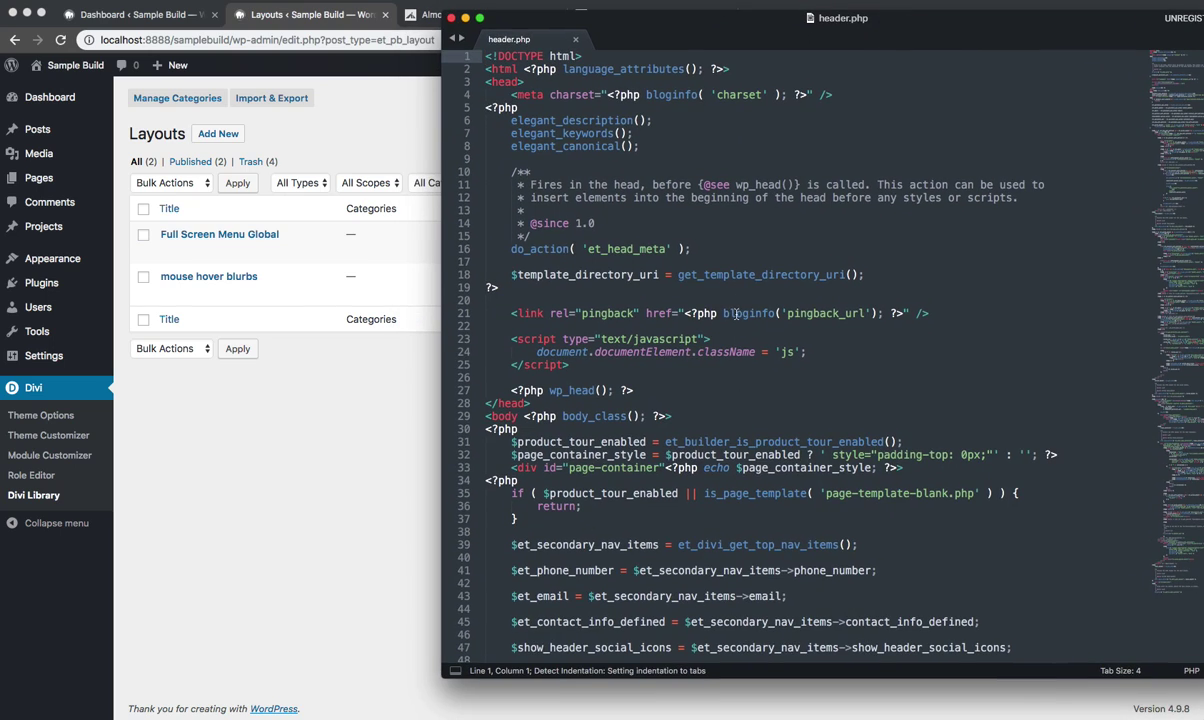
{"action": "scroll", "coordinate": [739, 328], "scroll_direction": "down", "scroll_amount": 20}
{"action": "scroll", "coordinate": [739, 328], "scroll_direction": "down", "scroll_amount": 6}
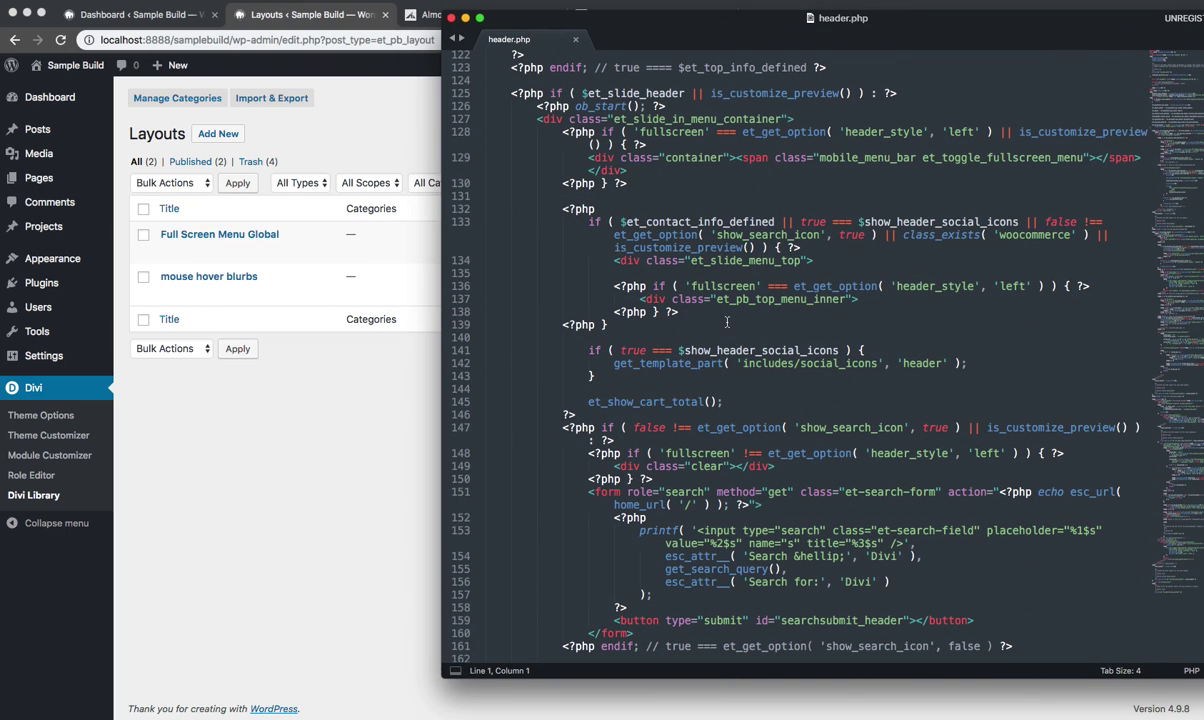
{"action": "scroll", "coordinate": [728, 323], "scroll_direction": "up", "scroll_amount": 1}
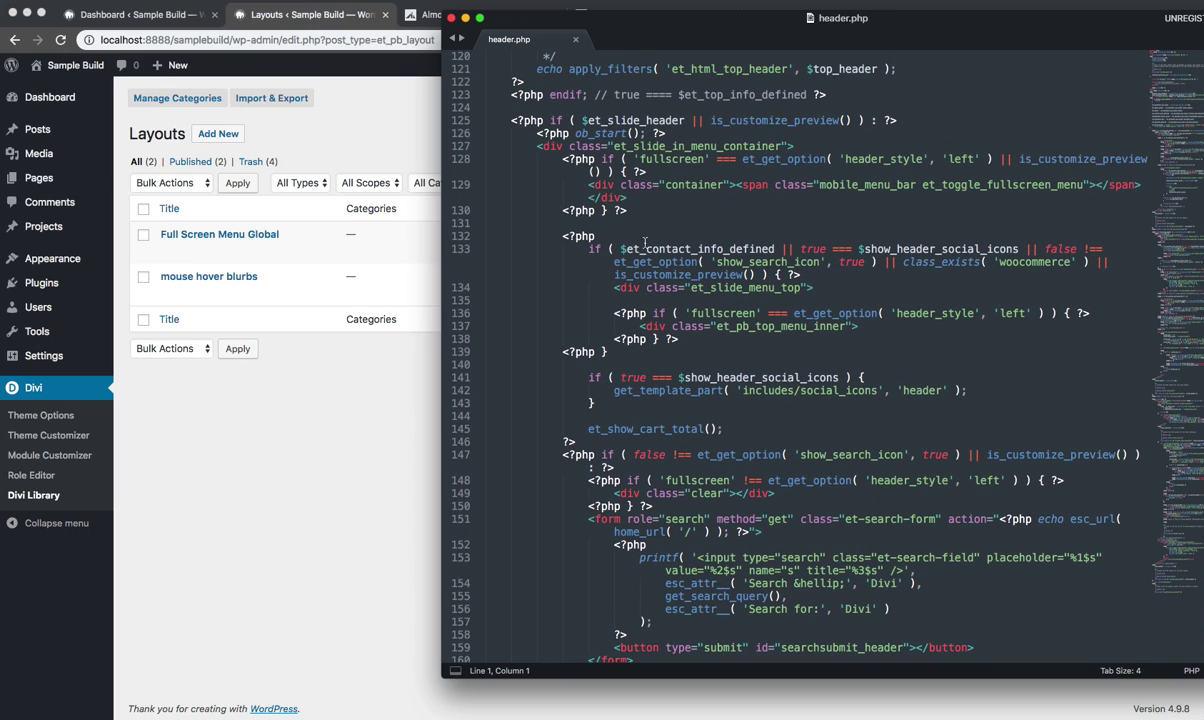
{"action": "left_click_drag", "start_coordinate": [588, 186], "coordinate": [806, 202]}
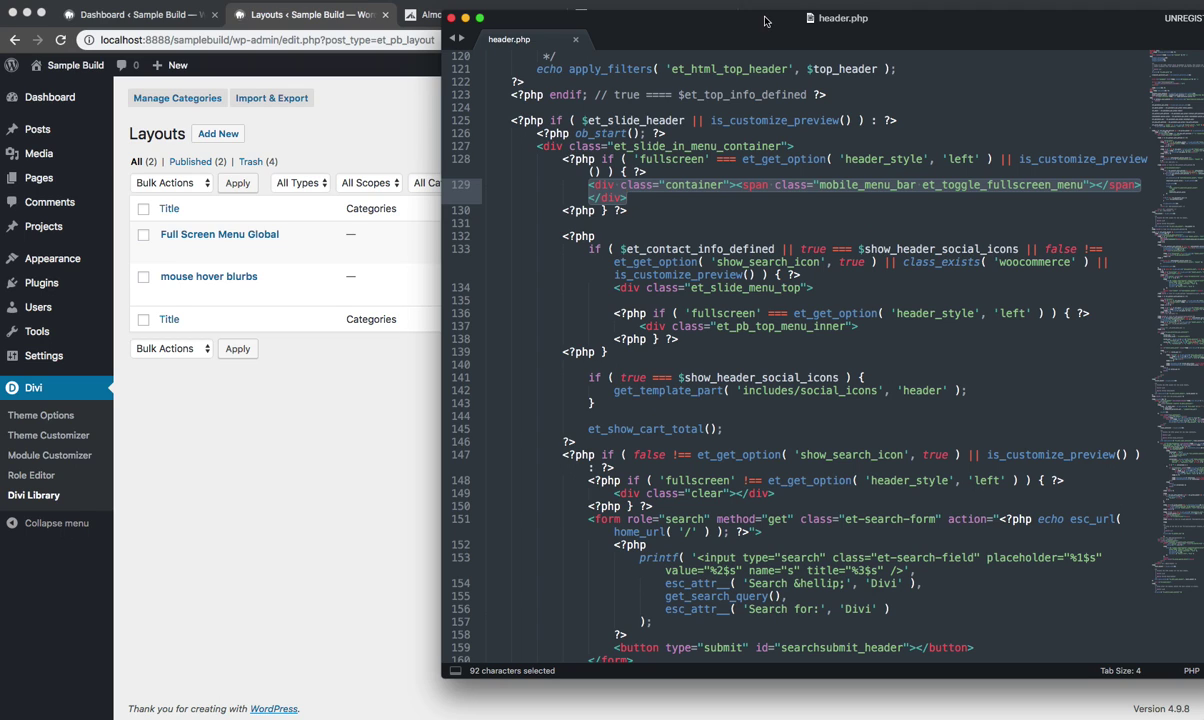
Step: Check the Custom Footer tutorial and Divi Library tabs, then return to header.php
{"action": "left_click_drag", "start_coordinate": [718, 18], "coordinate": [778, 59]}
{"action": "left_click", "coordinate": [677, 16]}
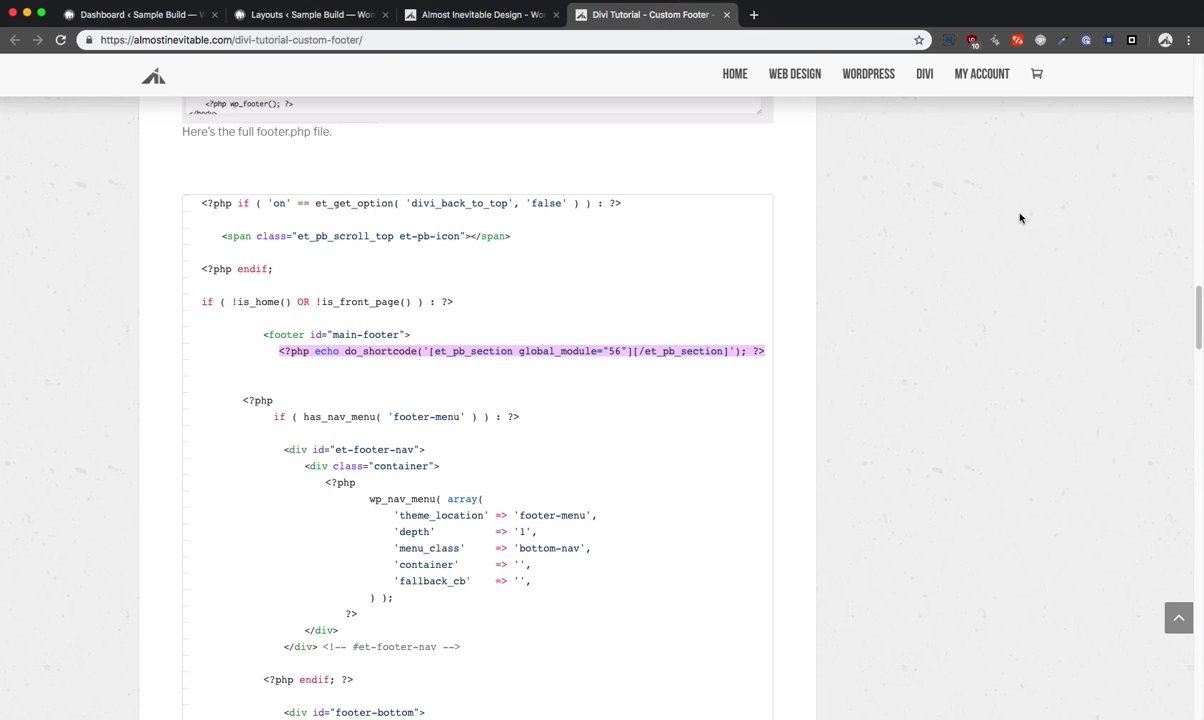
{"action": "left_click", "coordinate": [275, 17]}
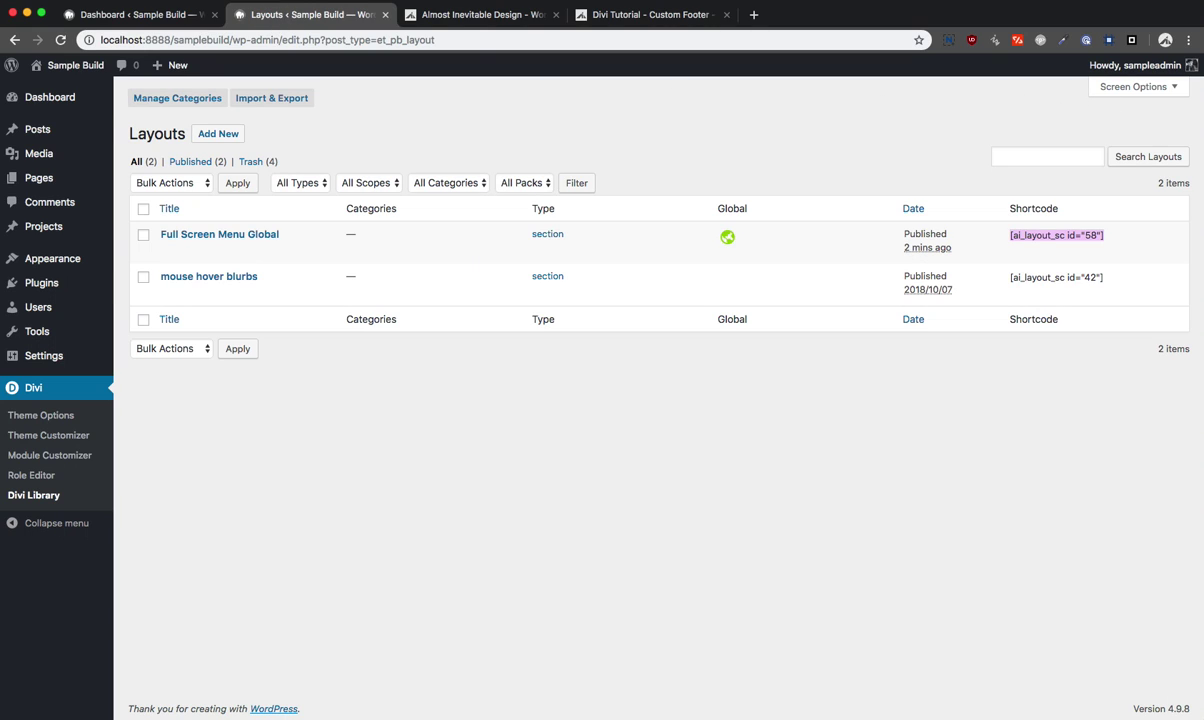
{"action": "key", "text": "super+Tab"}
Step: Place the caret after line 129 and scroll to the et_pb_fullscreen_nav_container div near line 184
{"action": "left_click_drag", "start_coordinate": [946, 60], "coordinate": [938, 41]}
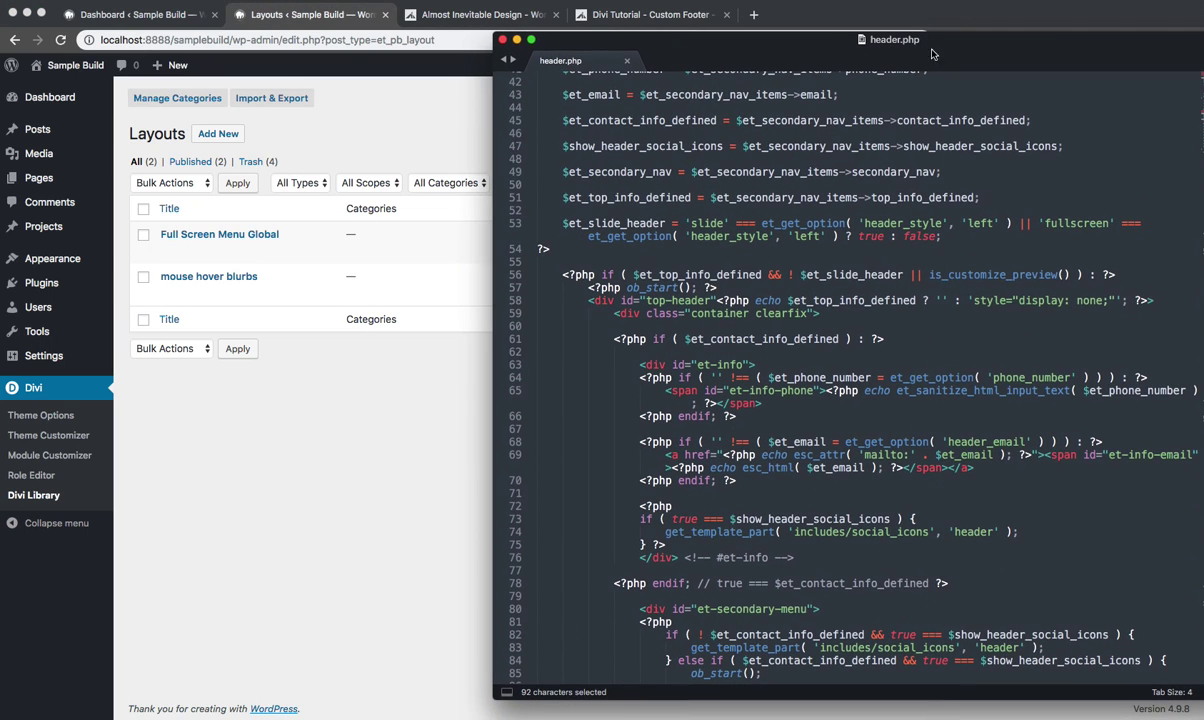
{"action": "scroll", "coordinate": [845, 329], "scroll_direction": "down", "scroll_amount": 5}
{"action": "scroll", "coordinate": [845, 329], "scroll_direction": "up", "scroll_amount": 1}
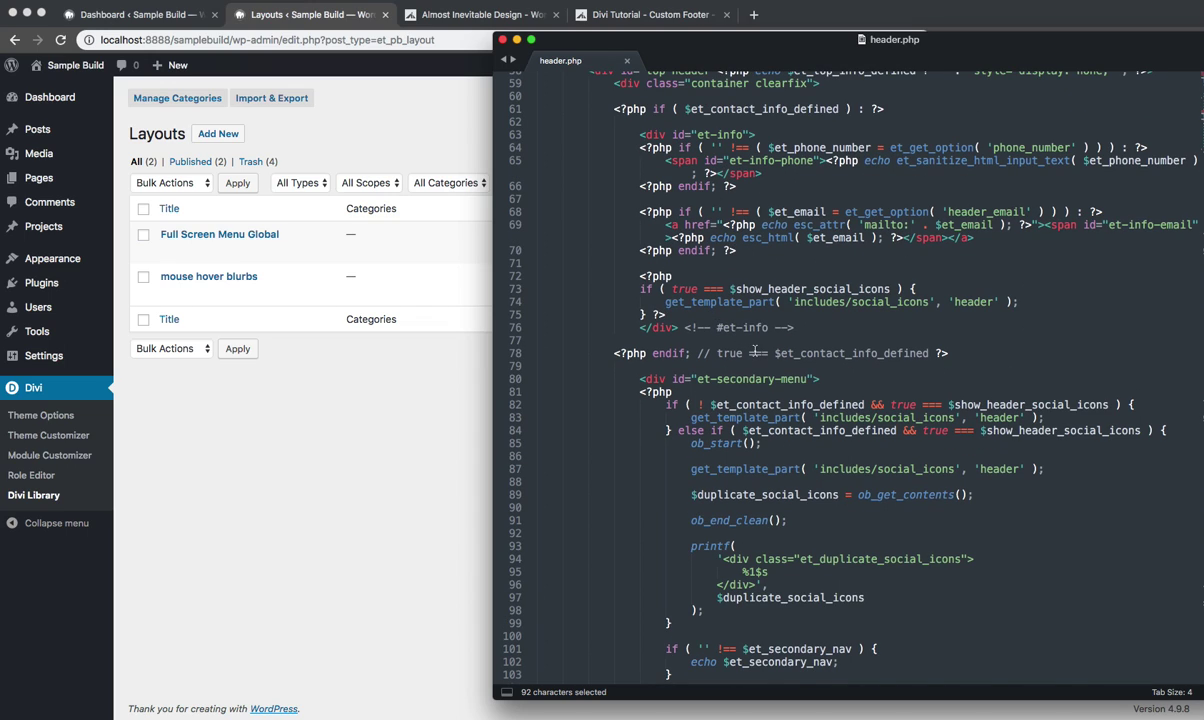
{"action": "scroll", "coordinate": [755, 350], "scroll_direction": "down", "scroll_amount": 10}
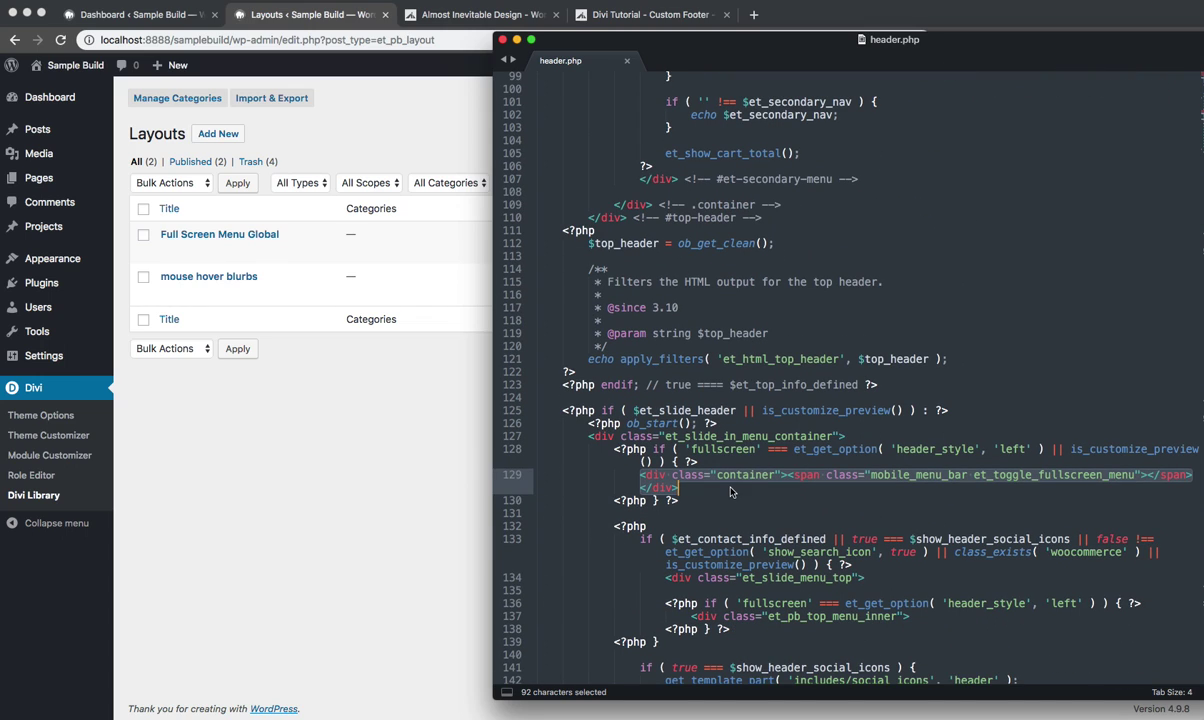
{"action": "left_click", "coordinate": [725, 491]}
{"action": "key", "text": "Right"}
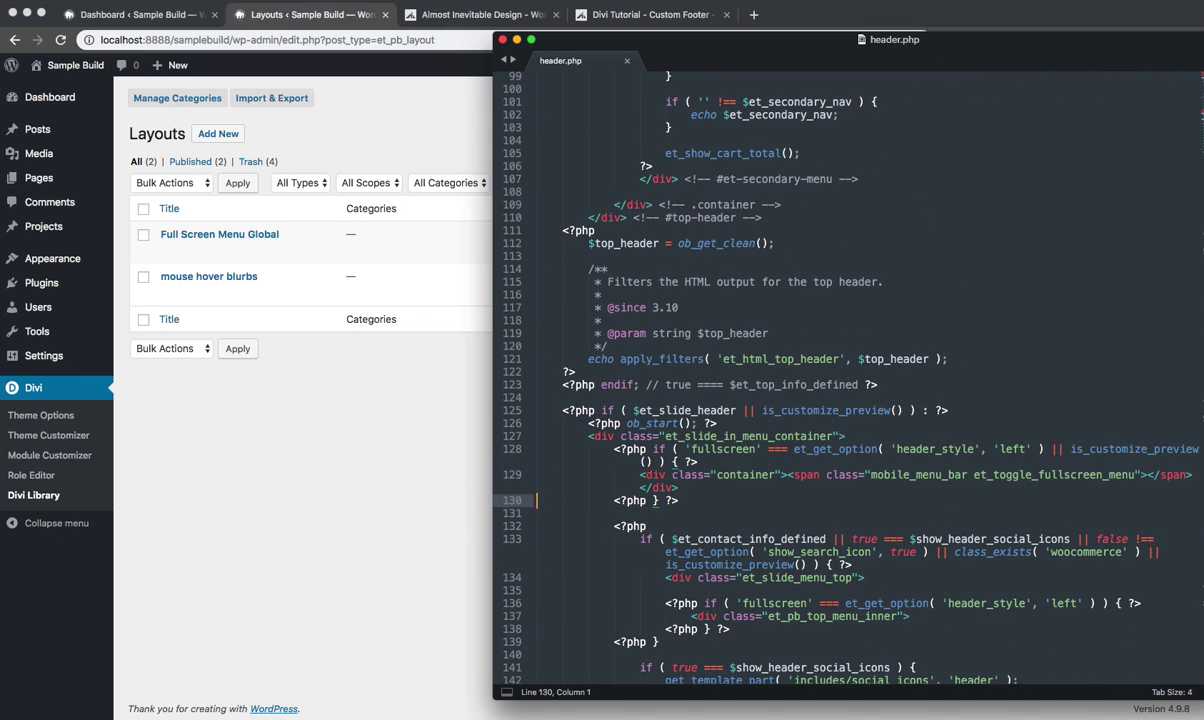
{"action": "scroll", "coordinate": [722, 488], "scroll_direction": "down", "scroll_amount": 8}
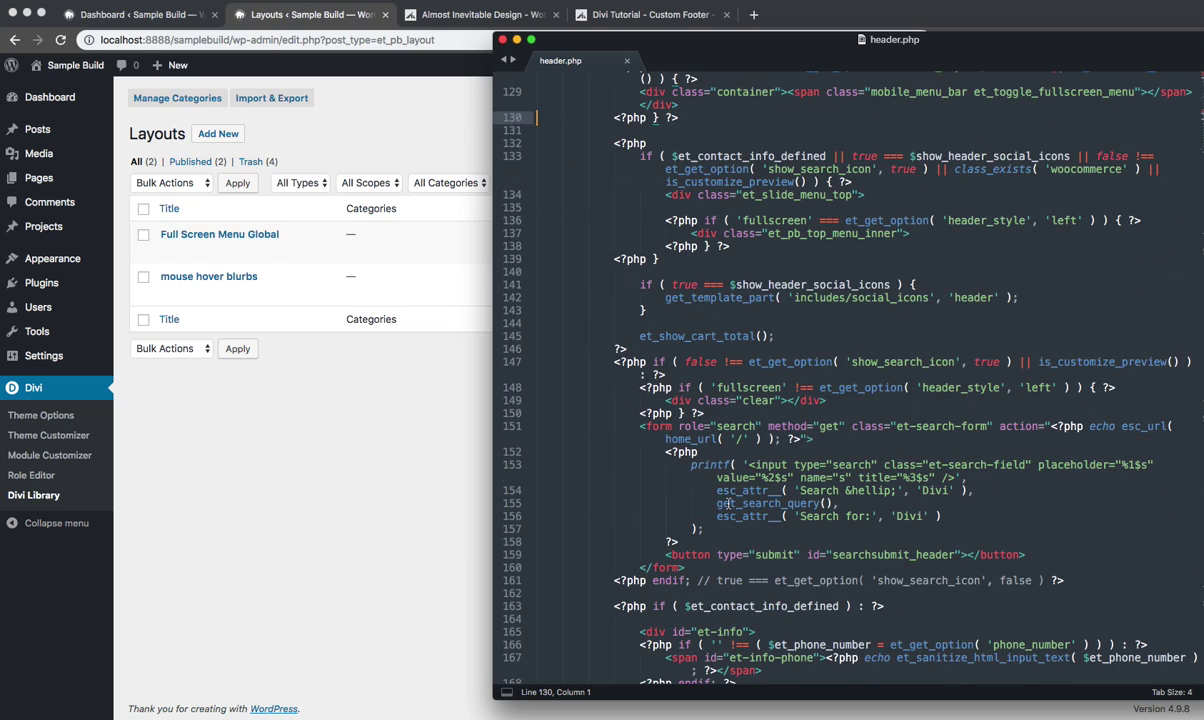
{"action": "scroll", "coordinate": [729, 503], "scroll_direction": "down", "scroll_amount": 7}
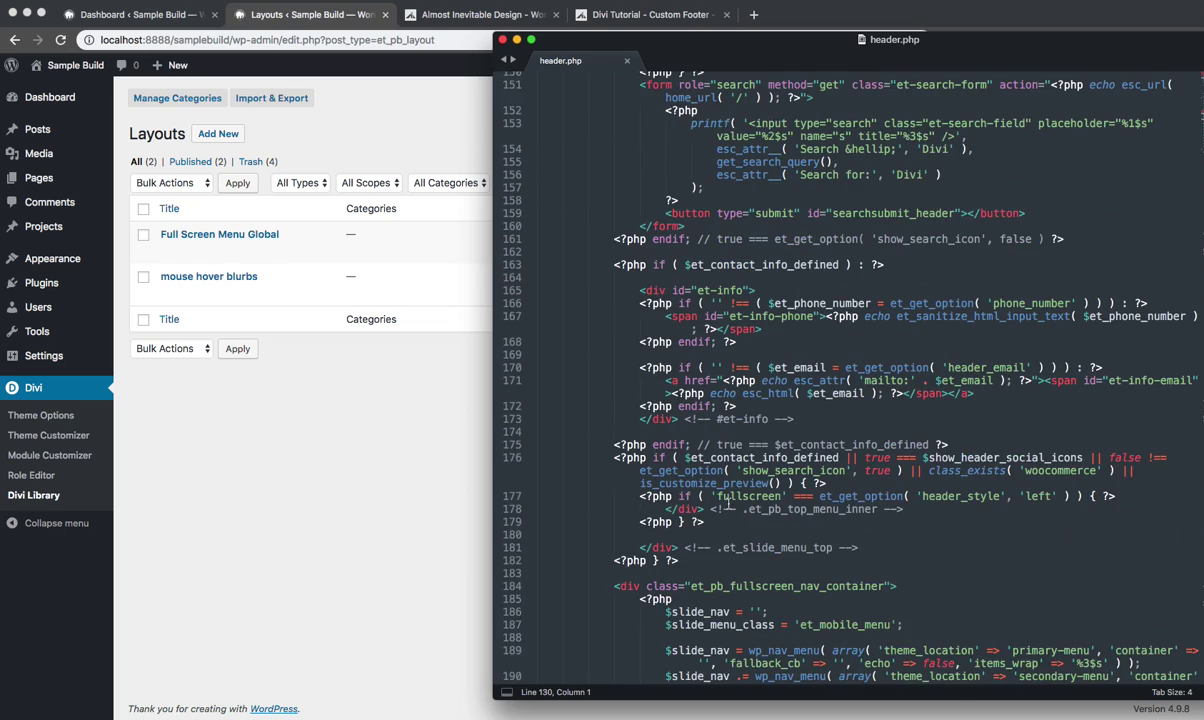
{"action": "left_click_drag", "start_coordinate": [691, 513], "coordinate": [897, 513]}
{"action": "scroll", "coordinate": [920, 518], "scroll_direction": "down", "scroll_amount": 2}
{"action": "scroll", "coordinate": [942, 522], "scroll_direction": "down", "scroll_amount": 4}
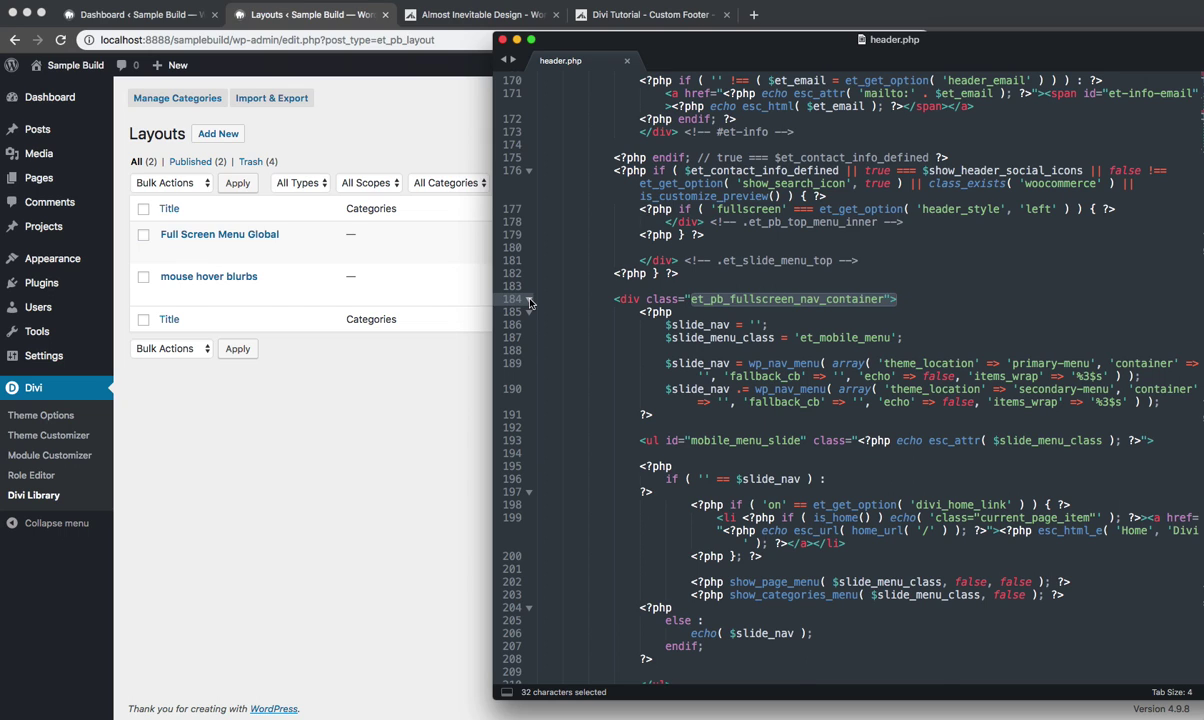
{"action": "left_click_drag", "start_coordinate": [772, 42], "coordinate": [713, 26]}
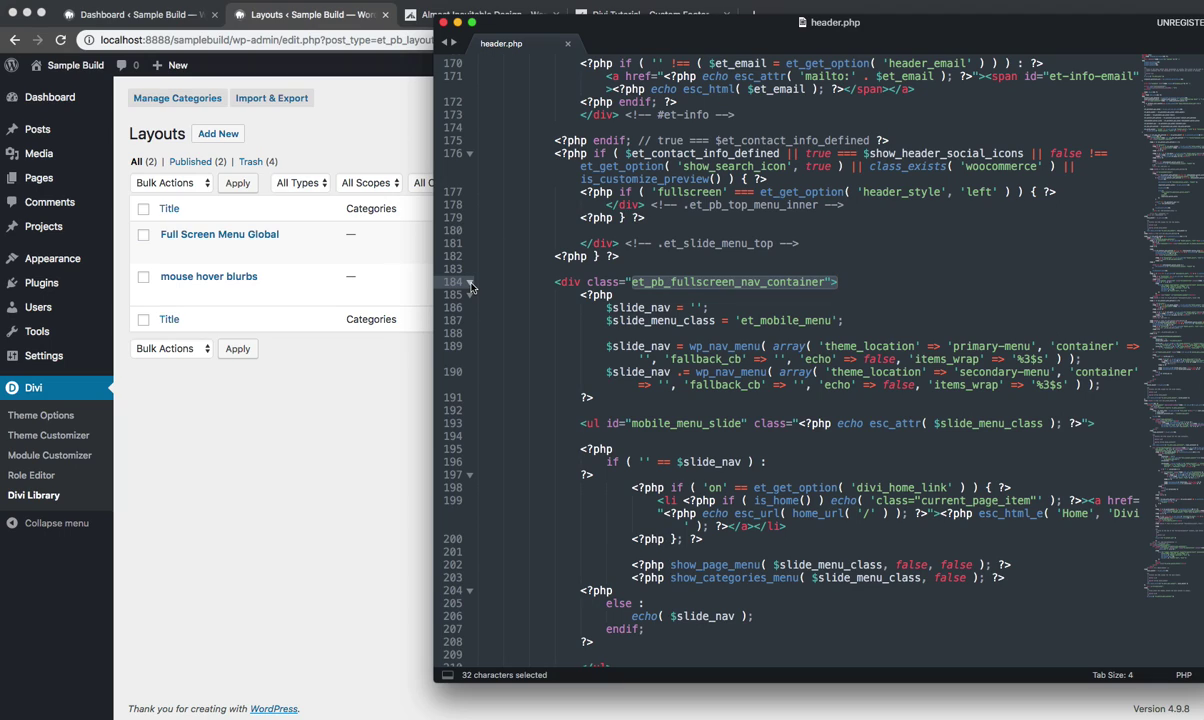
Step: Select header.php's menu-building PHP block from line 185 through the </ul> on line 210
{"action": "left_click", "coordinate": [718, 346]}
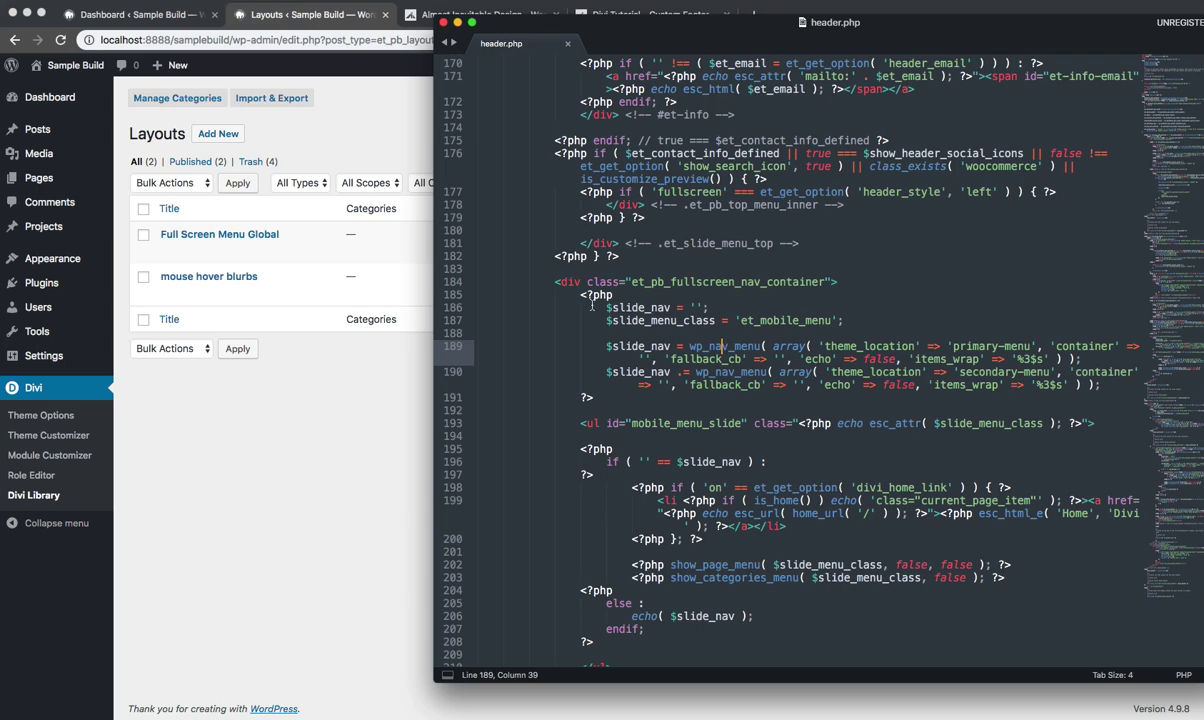
{"action": "left_click", "coordinate": [578, 295]}
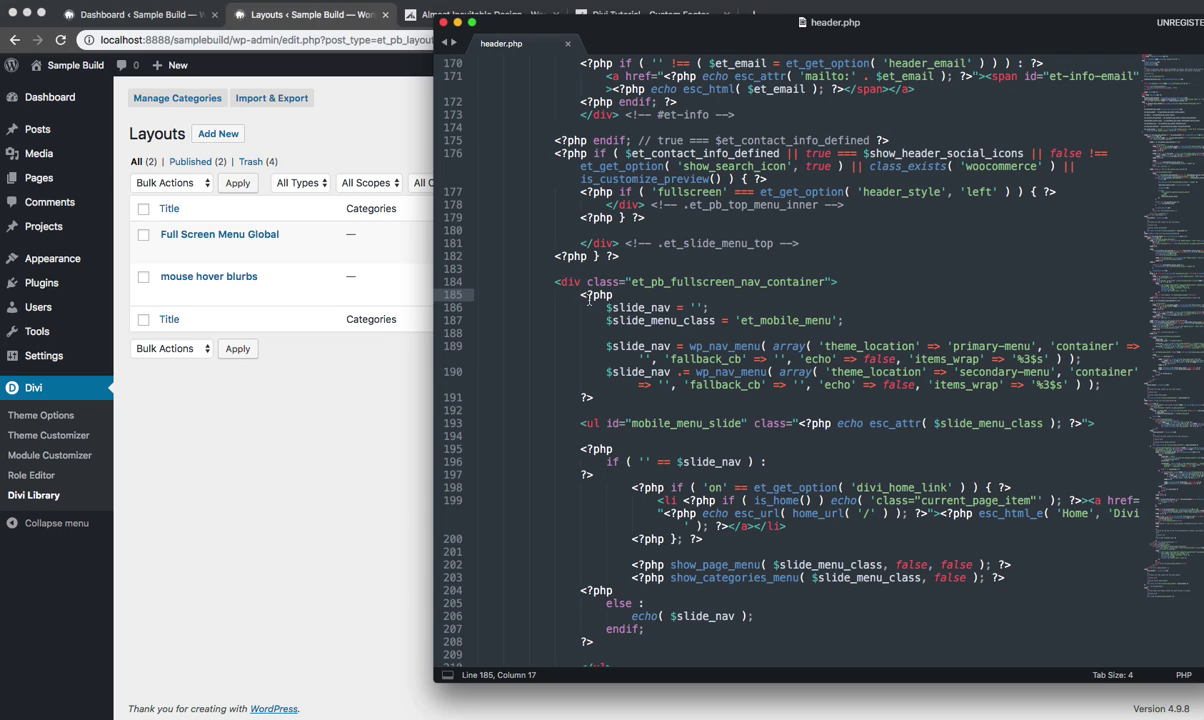
{"action": "scroll", "coordinate": [640, 345], "scroll_direction": "down", "scroll_amount": 3}
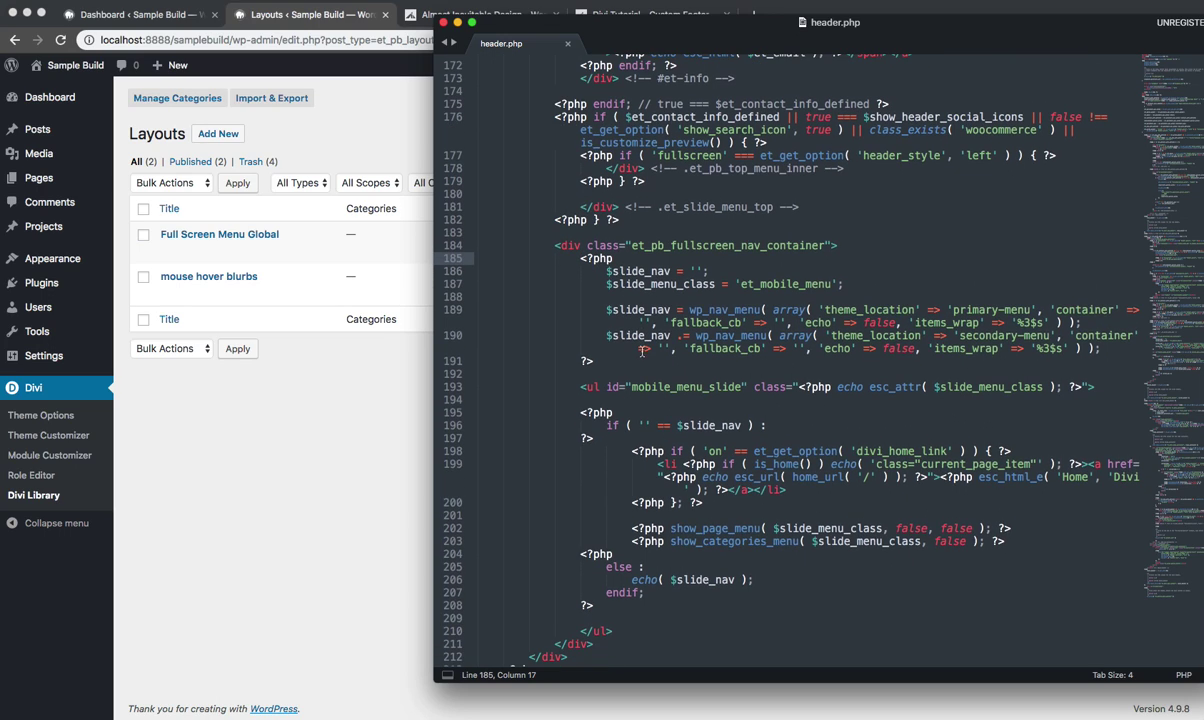
{"action": "left_click", "coordinate": [616, 632], "text": "shift"}
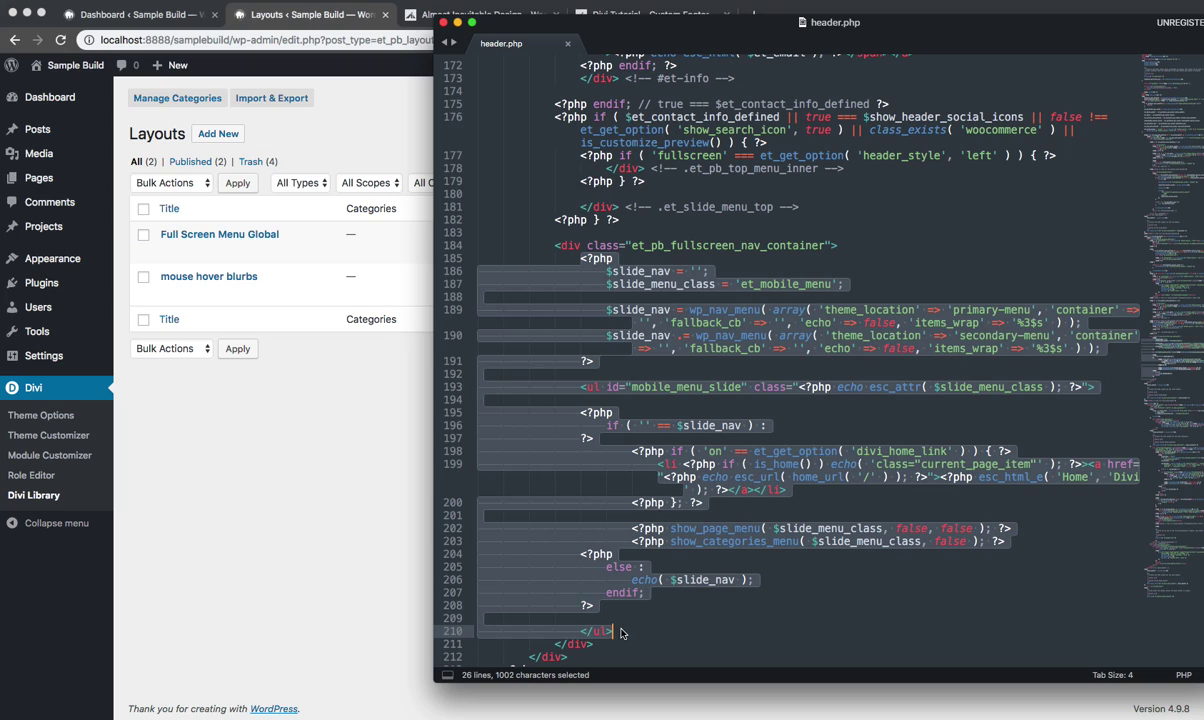
Step: Check the site's menu overlay in Chrome, then return to header.php and show all windows
{"action": "key", "text": "super+Tab"}
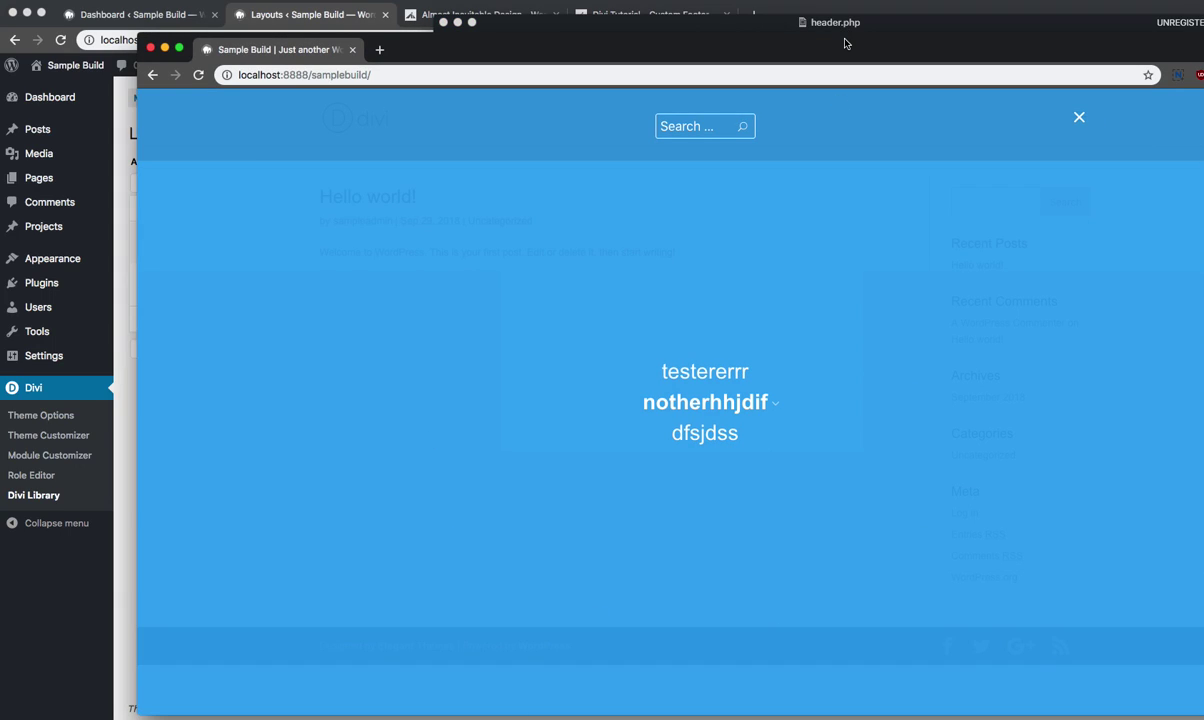
{"action": "left_click", "coordinate": [705, 29]}
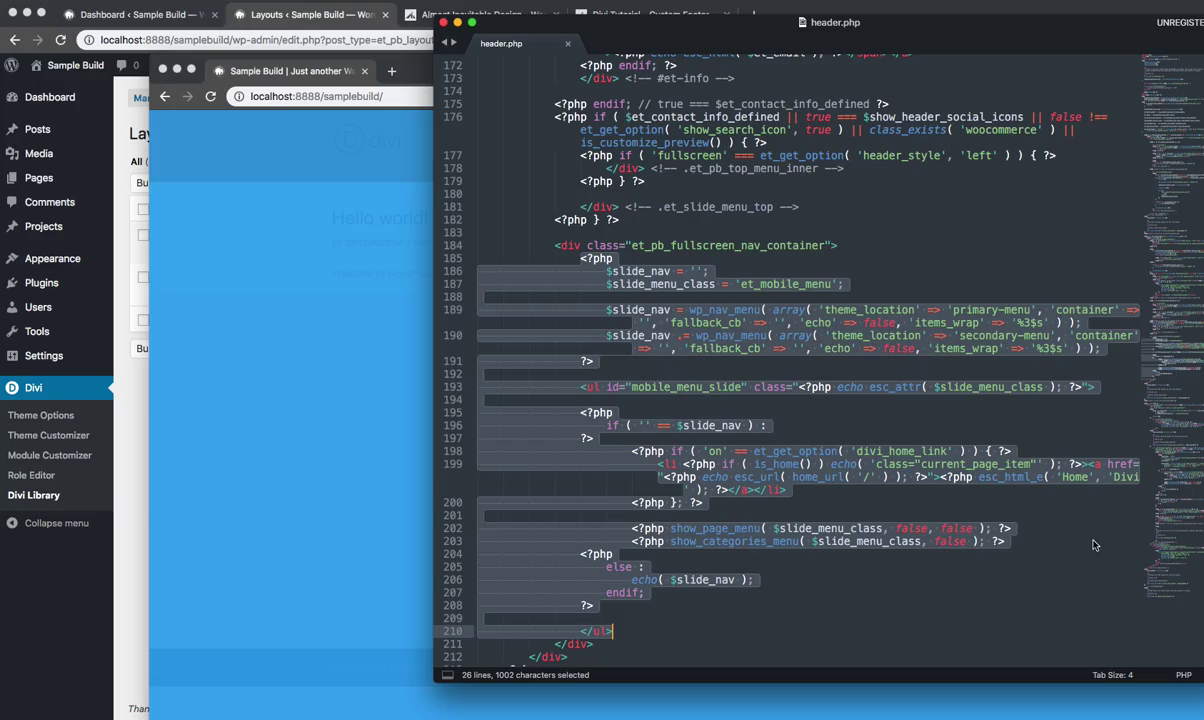
{"action": "key", "text": "ctrl+Up"}
{"action": "key", "text": "ctrl+Up"}
{"action": "key", "text": "ctrl+Up"}
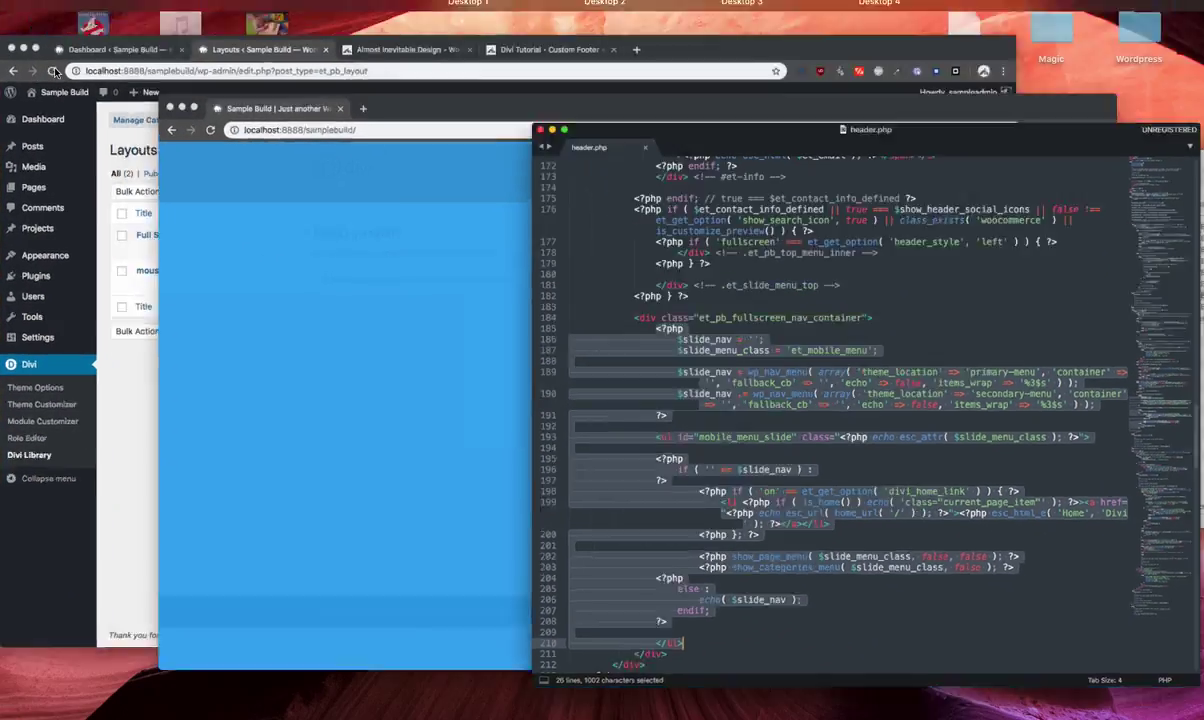
Step: In the AI-Divi-Child folder, compare header-original.php with header.php, then return to the code
{"action": "left_click", "coordinate": [1100, 230]}
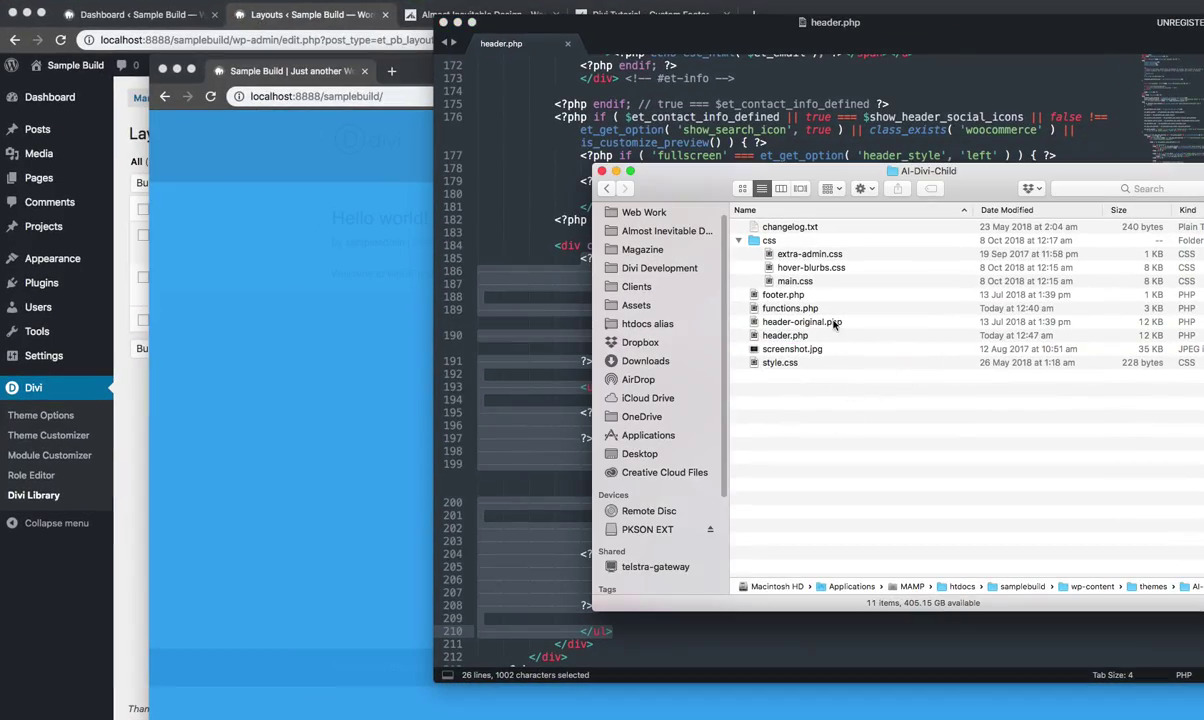
{"action": "left_click", "coordinate": [834, 323]}
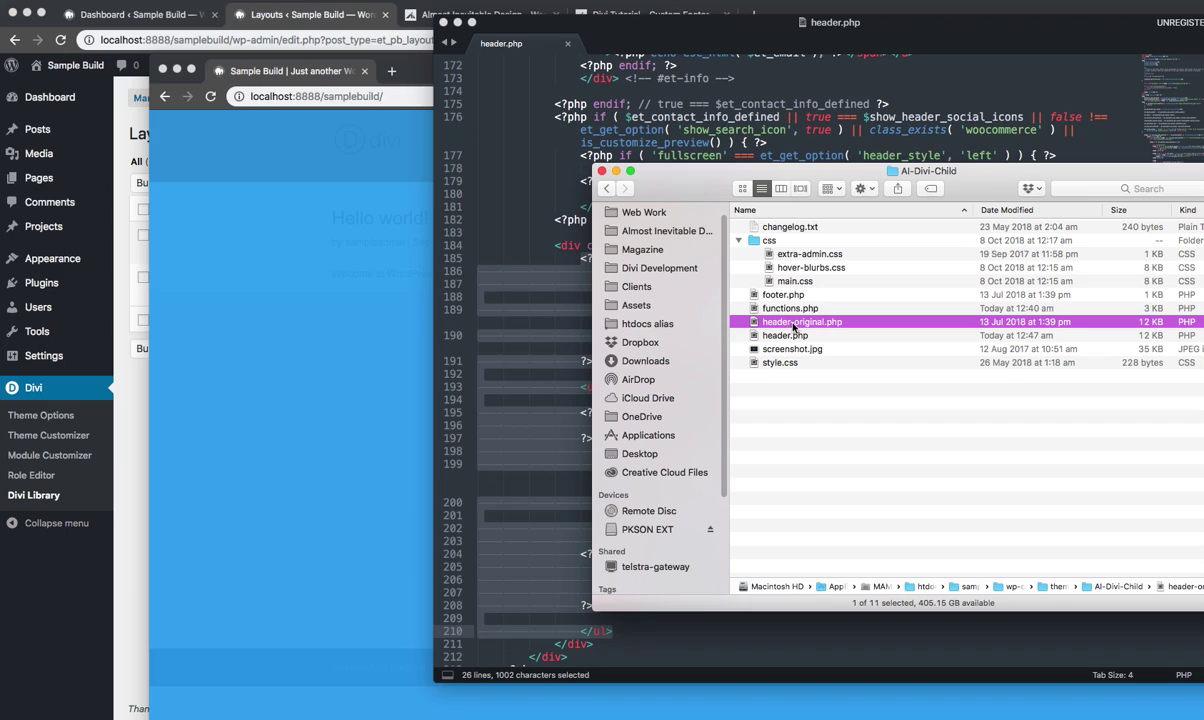
{"action": "left_click", "coordinate": [790, 336]}
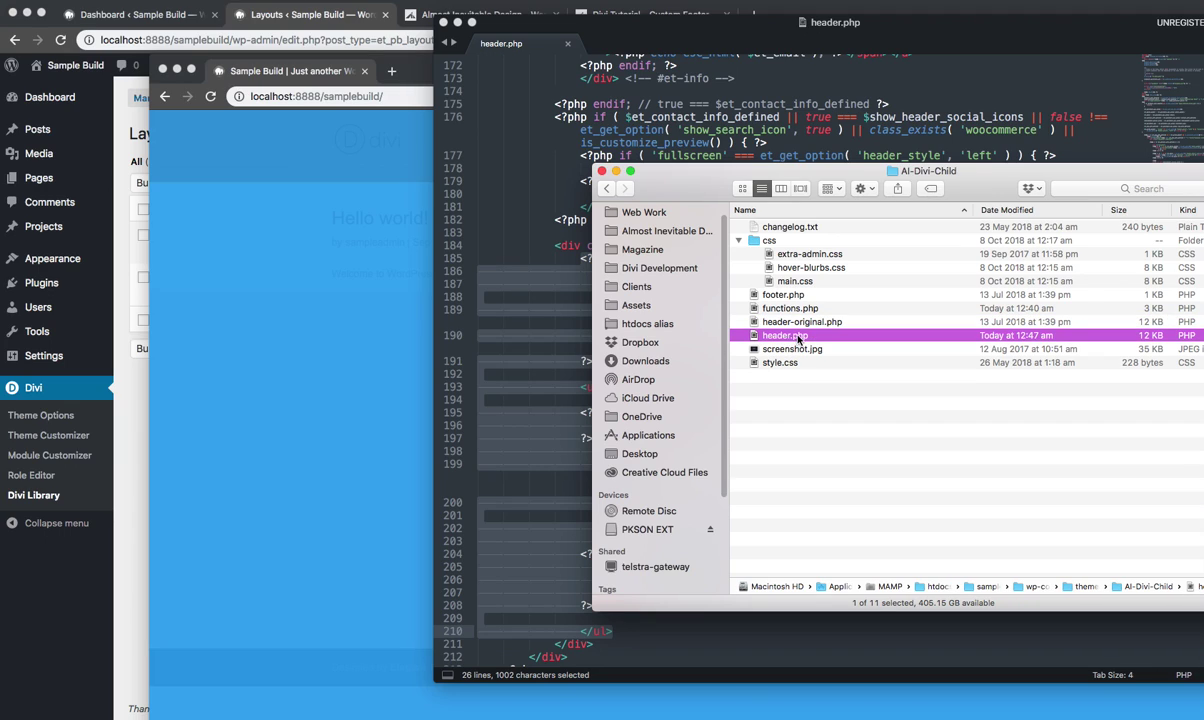
{"action": "left_click", "coordinate": [760, 321]}
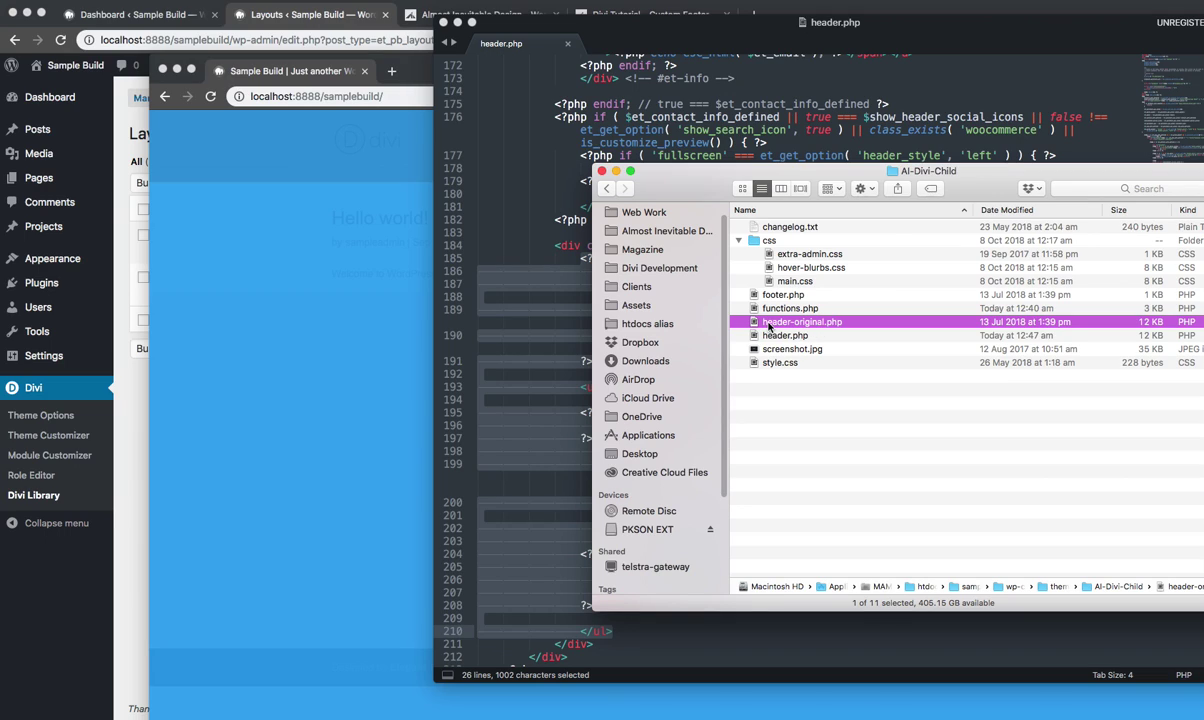
{"action": "left_click", "coordinate": [790, 336]}
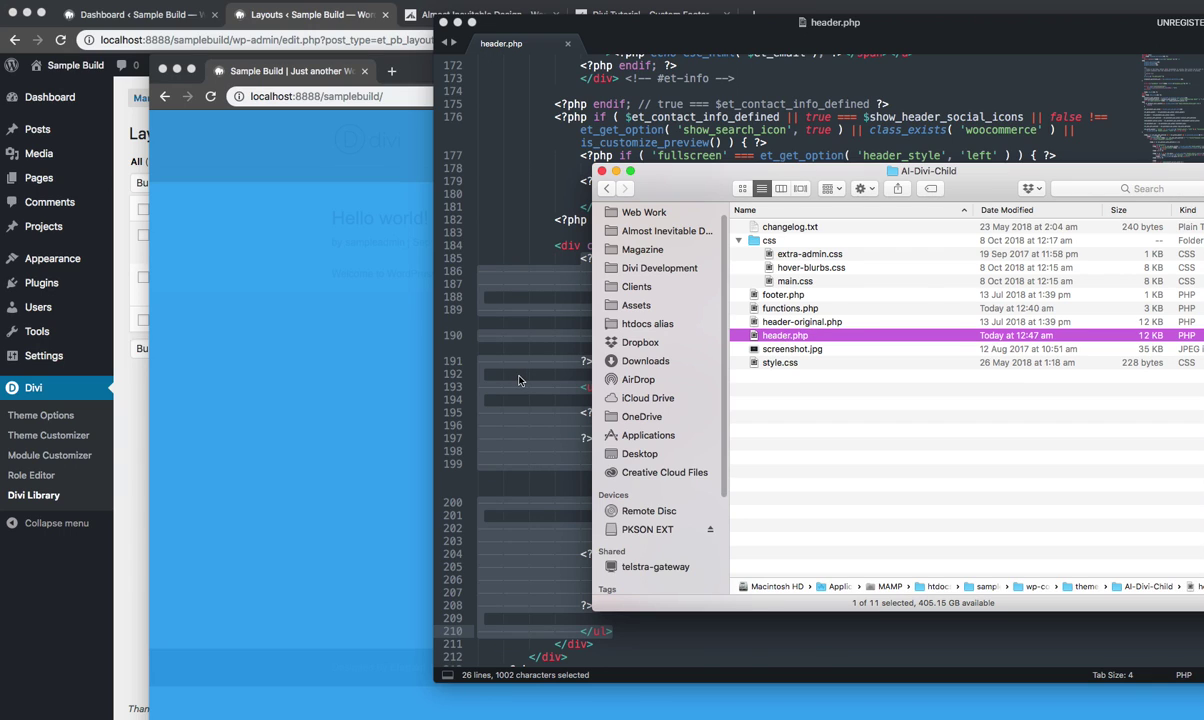
{"action": "left_click", "coordinate": [490, 358]}
Step: Replace the selected menu block with an empty, indented <?php ?> block
{"action": "key", "text": "BackSpace"}
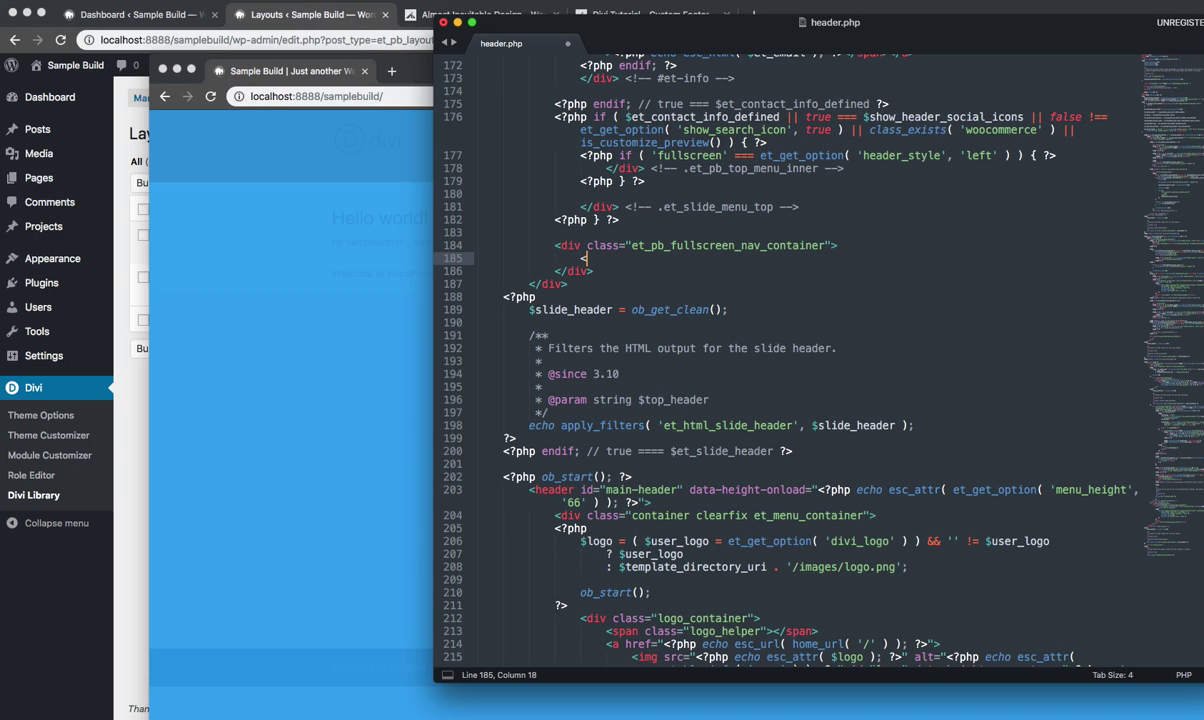
{"action": "type", "text": "<?php ?>"}
{"action": "key", "text": "Return"}
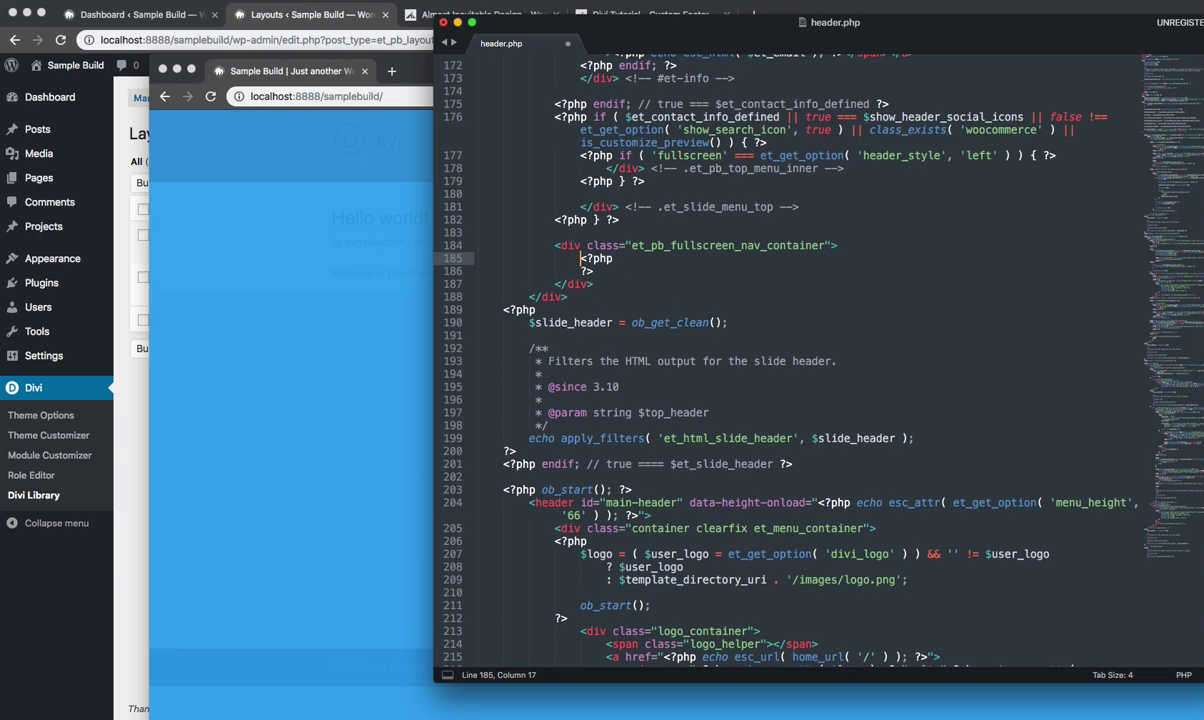
{"action": "key", "text": "Return"}
{"action": "key", "text": "Up"}
{"action": "key", "text": "Tab"}
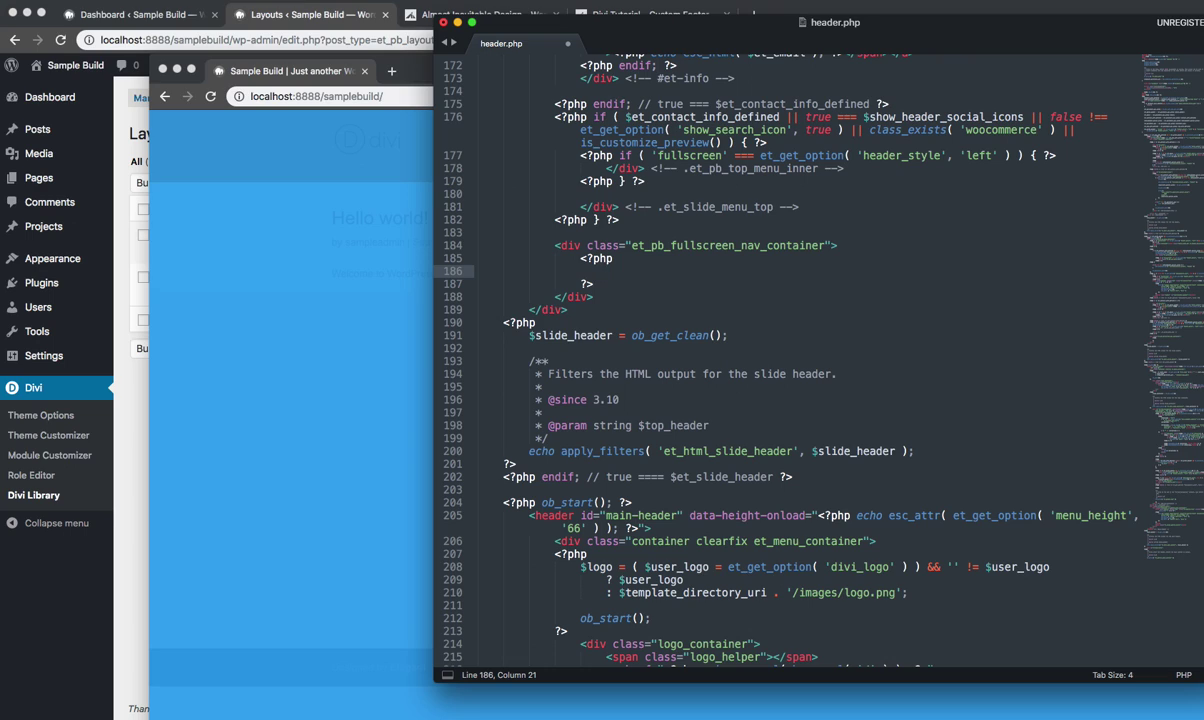
Step: Write echo do_shortcode('[ai_layout_sc id="58"]') inside the PHP block and save header.php
{"action": "type", "text": "echo do_sho"}
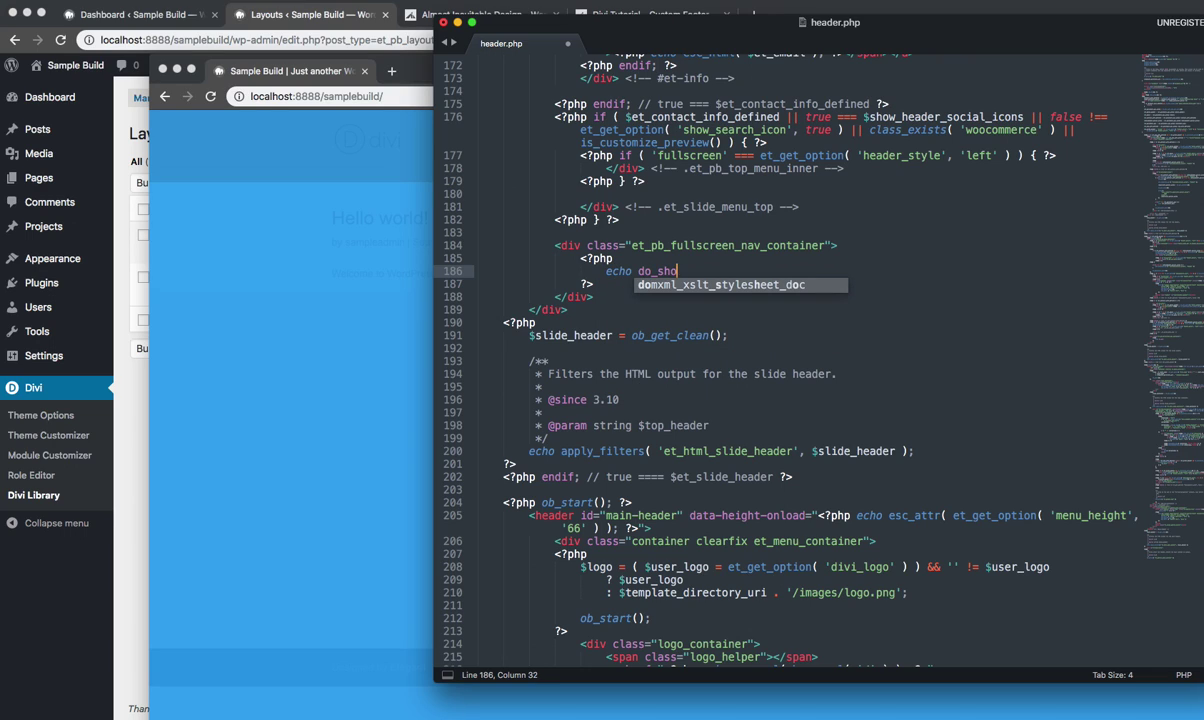
{"action": "type", "text": "trtcode"}
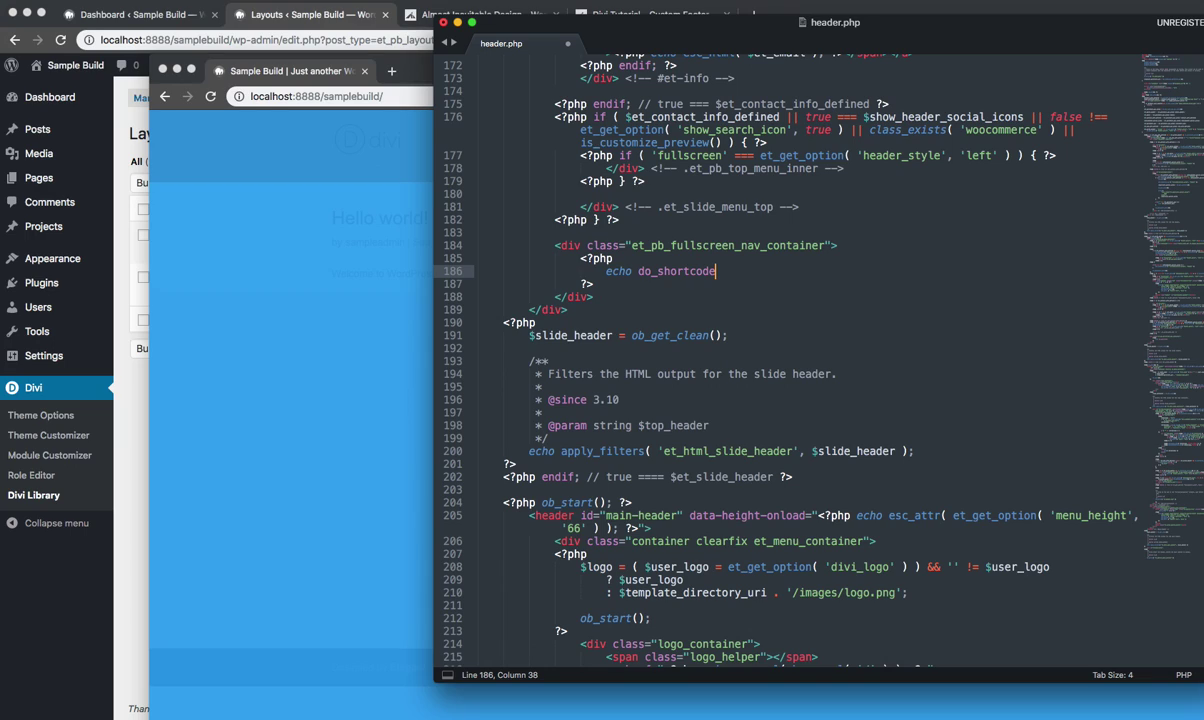
{"action": "type", "text": "('"}
{"action": "type", "text": "');"}
{"action": "type", "text": "[ai_layout_sc id=\"58\"]"}
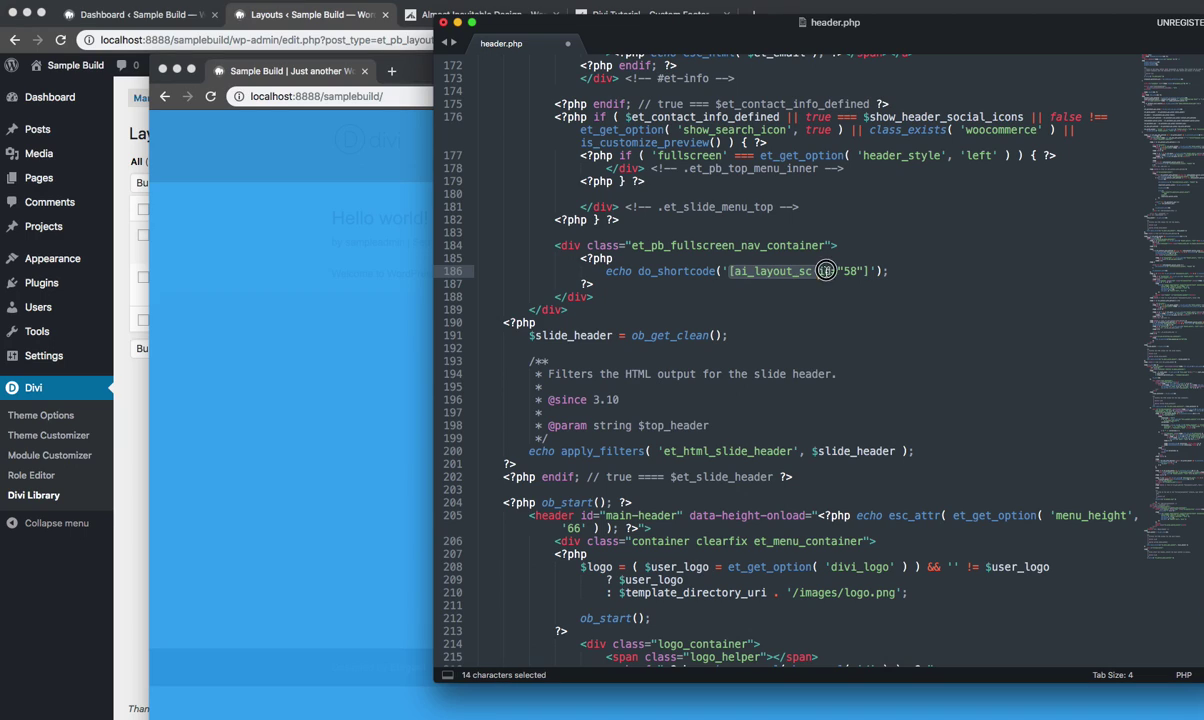
{"action": "left_click", "coordinate": [860, 284]}
{"action": "left_click_drag", "start_coordinate": [634, 31], "coordinate": [837, 34]}
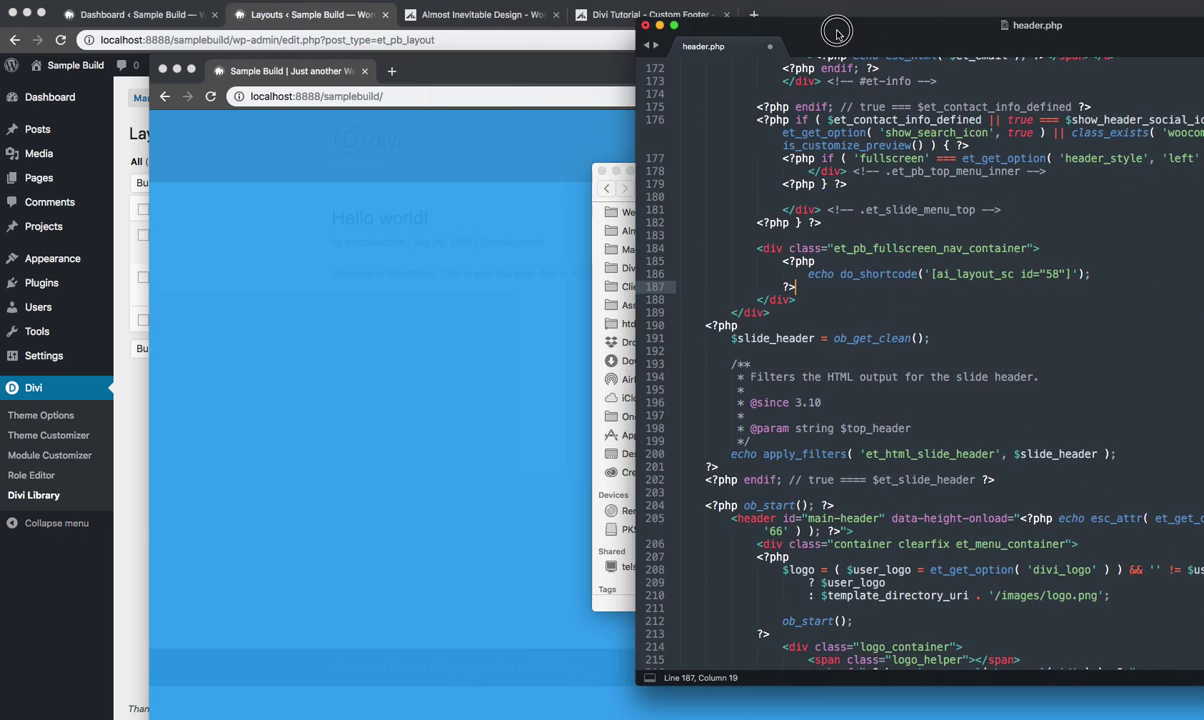
{"action": "key", "text": "super+s"}
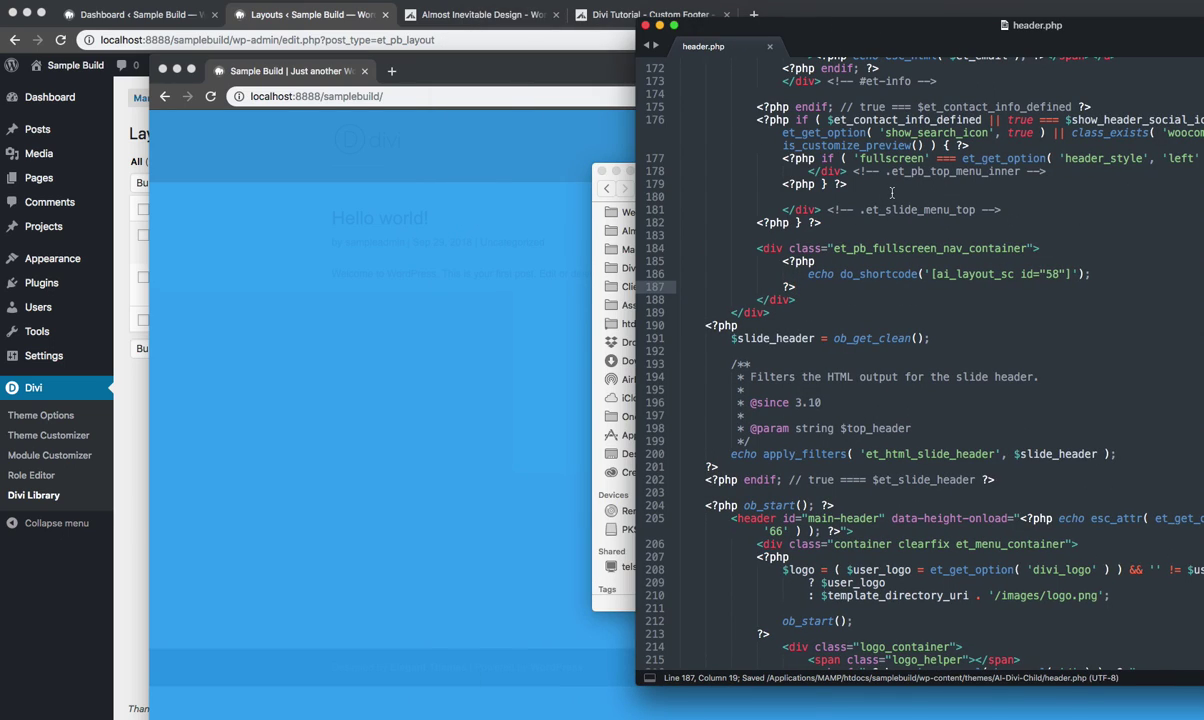
Step: Reload the localhost sample site and open its full-screen menu overlay
{"action": "left_click", "coordinate": [447, 320]}
{"action": "key", "text": "super+r"}
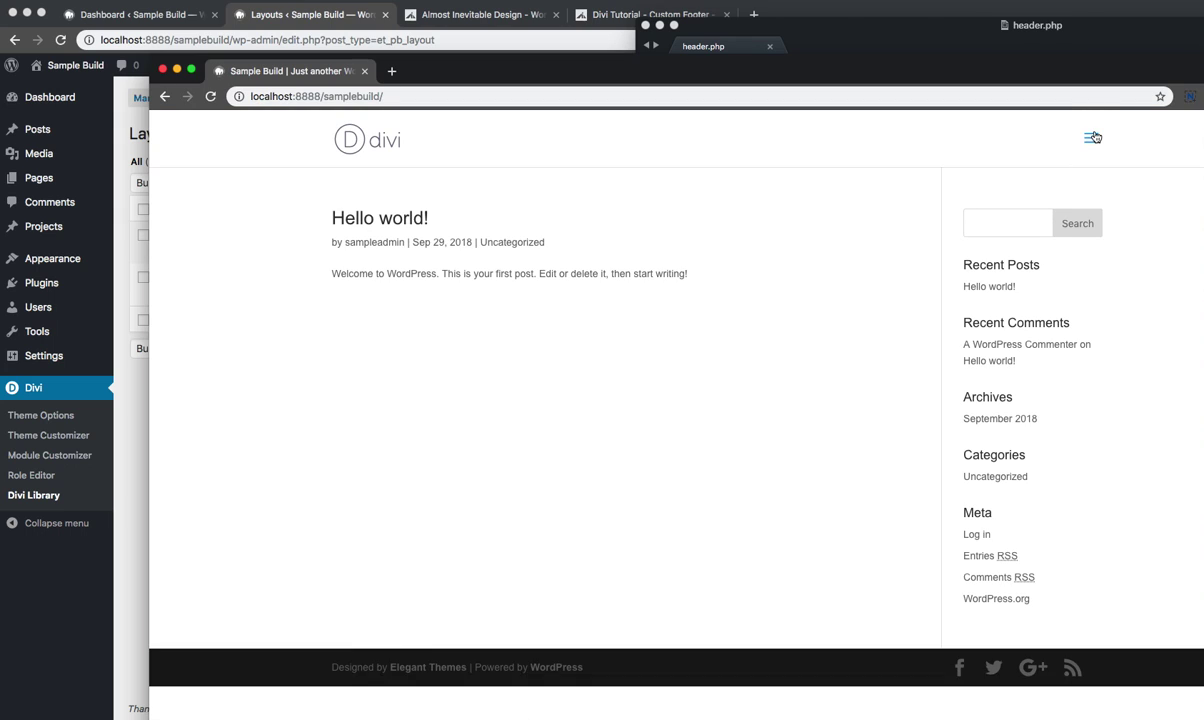
{"action": "left_click", "coordinate": [1090, 139]}
{"action": "left_click_drag", "start_coordinate": [1035, 88], "coordinate": [988, 59]}
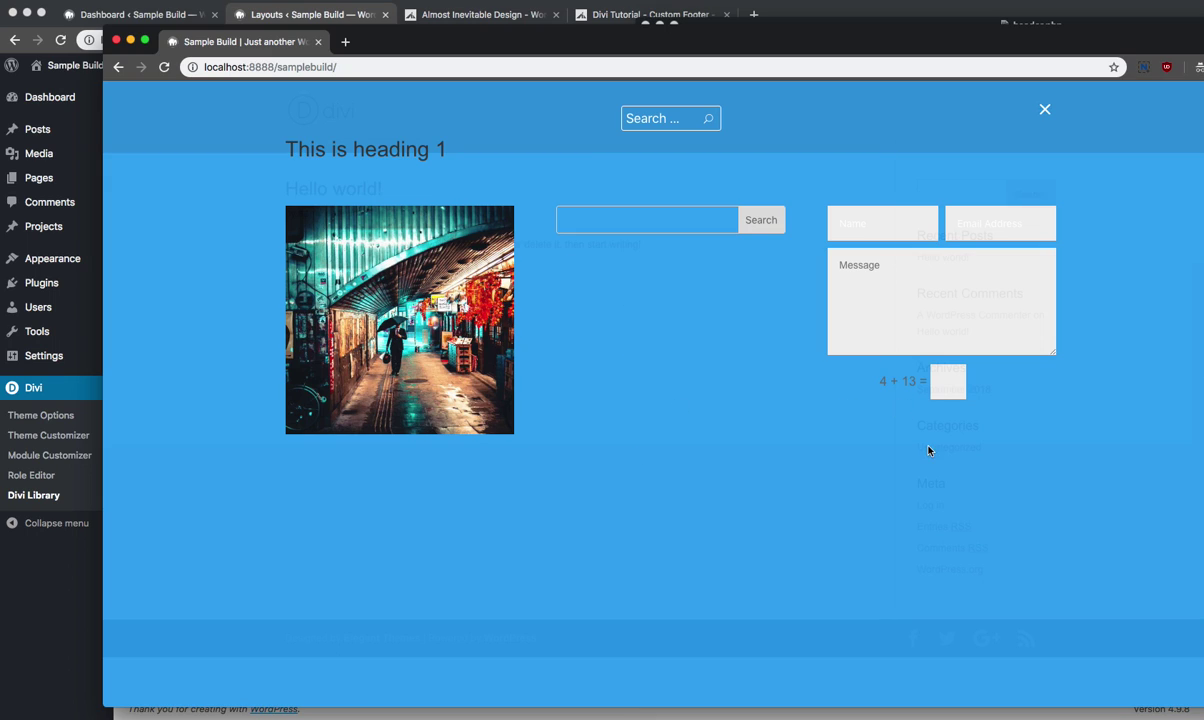
Step: Test the overlay's Name, Email and search fields, then go to the Custom Footer tab
{"action": "left_click", "coordinate": [828, 223]}
{"action": "left_click", "coordinate": [958, 211]}
{"action": "key", "text": "Tab"}
{"action": "left_click", "coordinate": [648, 216]}
{"action": "left_click", "coordinate": [621, 455]}
{"action": "key", "text": "ctrl+alt+super+Left"}
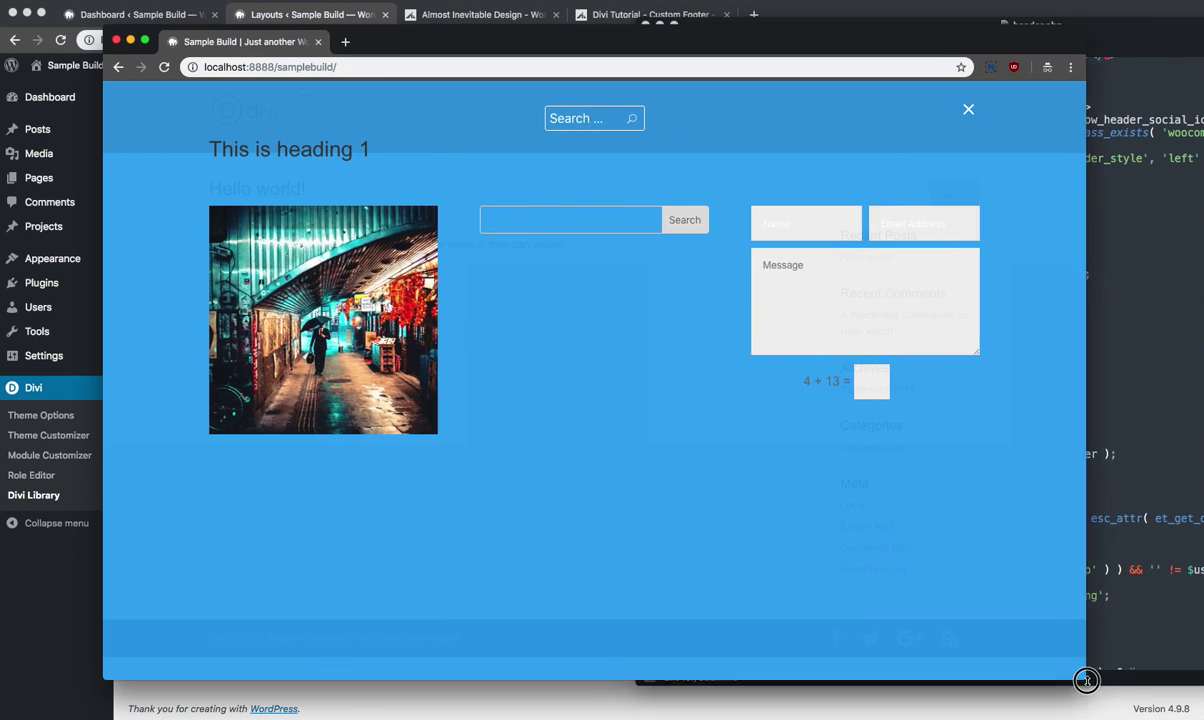
{"action": "left_click_drag", "start_coordinate": [767, 41], "coordinate": [946, 96]}
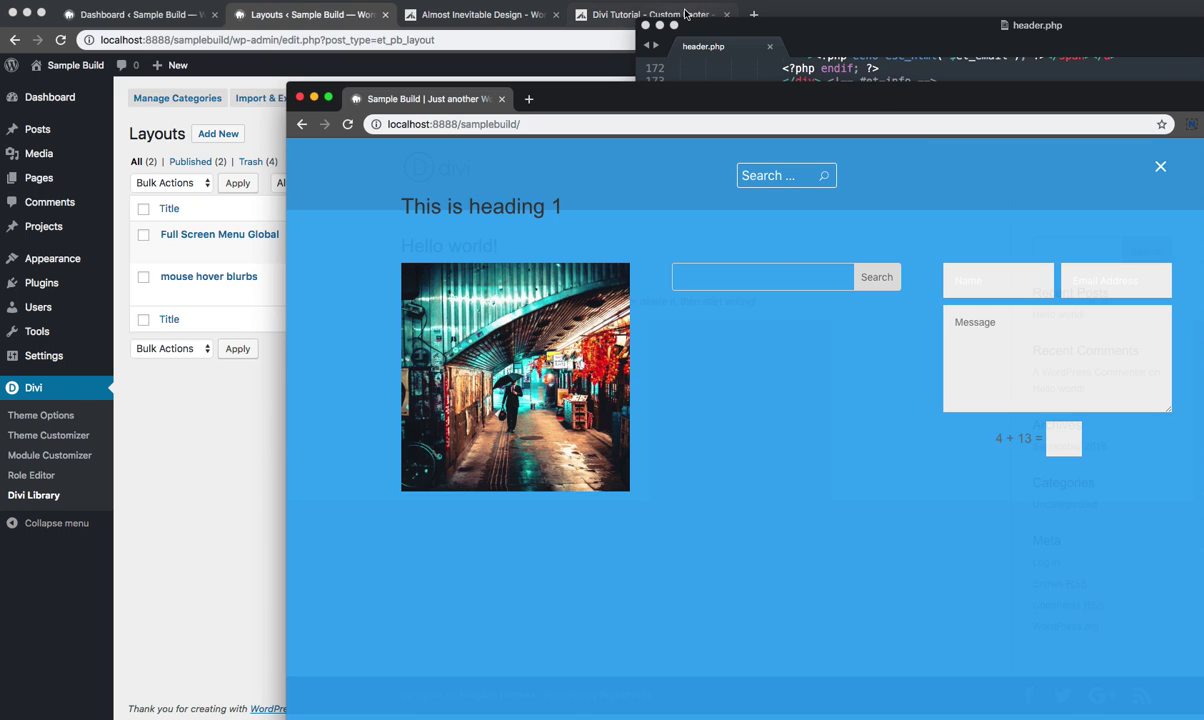
{"action": "left_click", "coordinate": [605, 14]}
Step: Open the Making Divi More Responsive course from the sidebar banner and scroll to its Curriculum
{"action": "scroll", "coordinate": [500, 220], "scroll_direction": "up", "scroll_amount": 15}
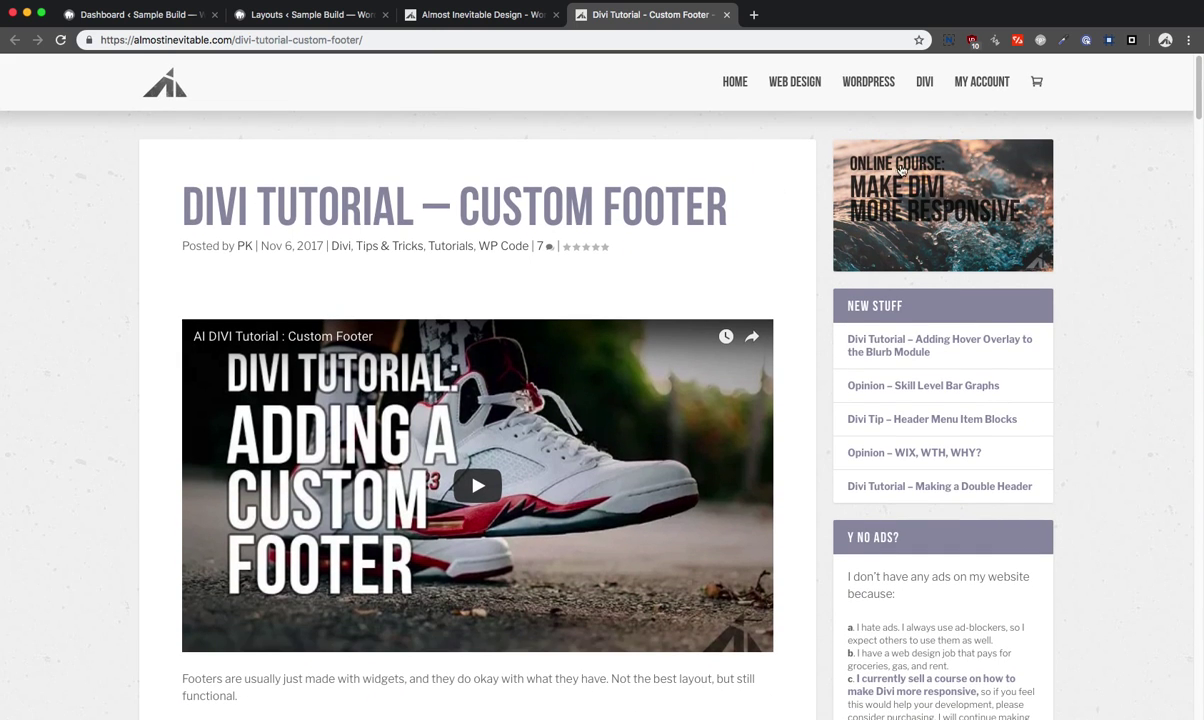
{"action": "left_click", "coordinate": [917, 172]}
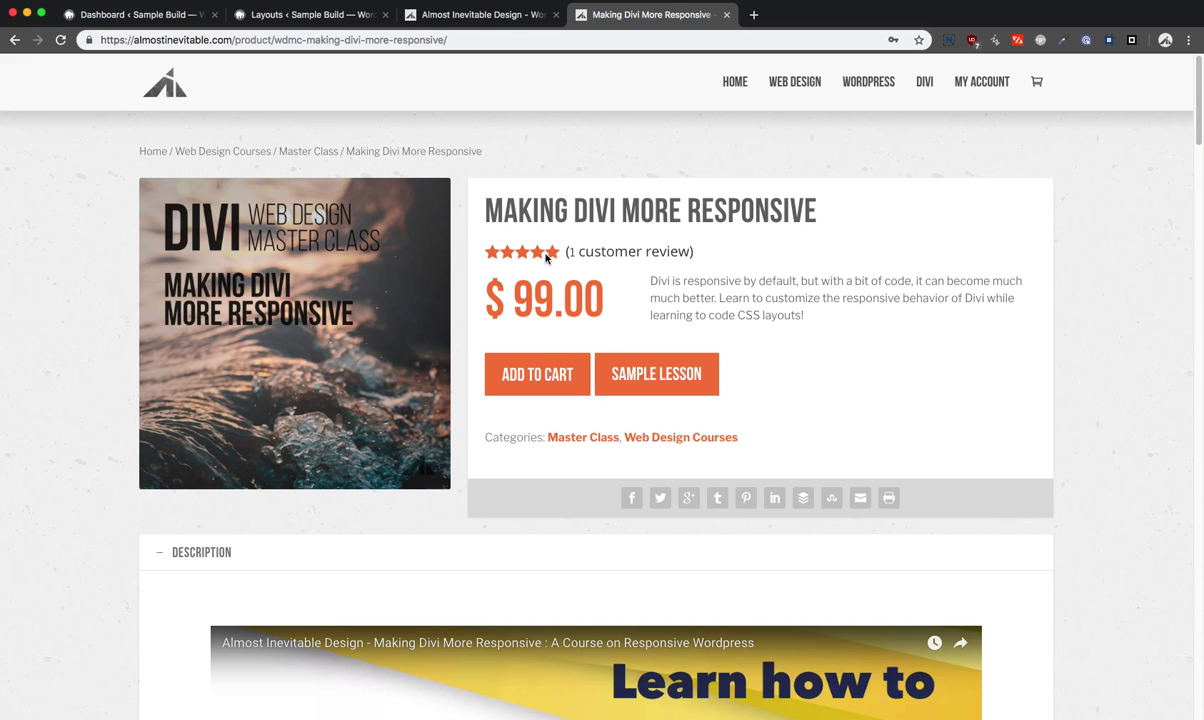
{"action": "scroll", "coordinate": [858, 285], "scroll_direction": "down", "scroll_amount": 1}
{"action": "scroll", "coordinate": [1080, 295], "scroll_direction": "down", "scroll_amount": 10}
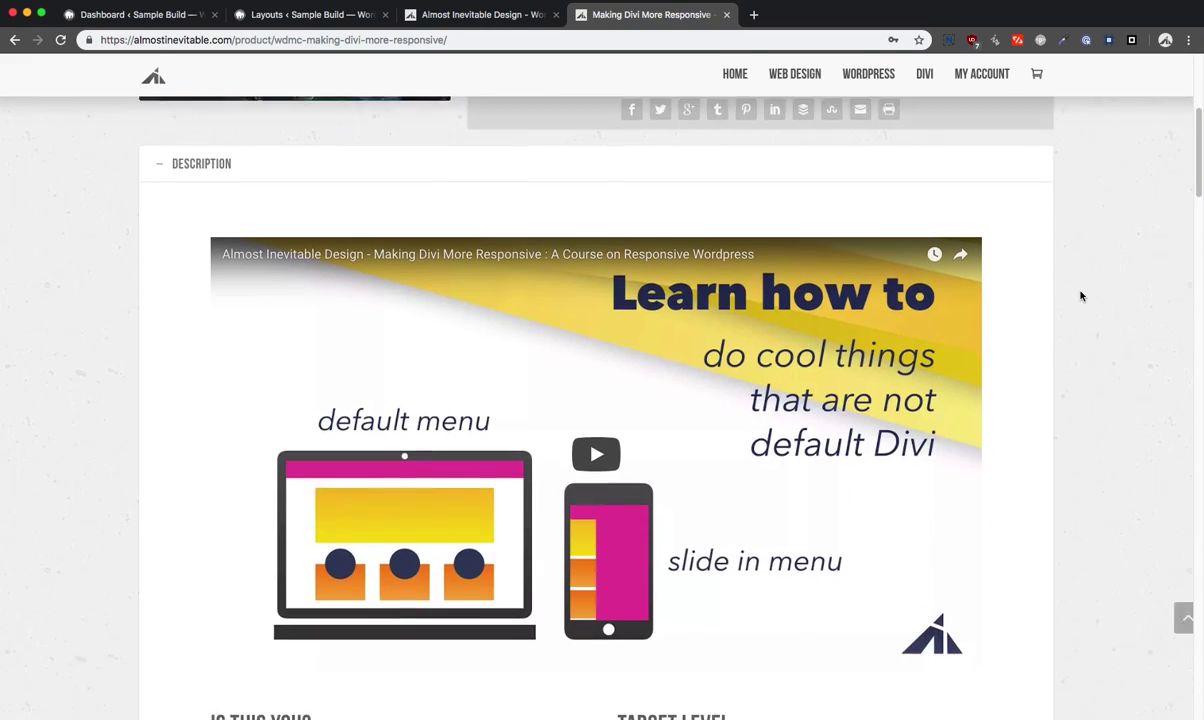
{"action": "scroll", "coordinate": [1080, 296], "scroll_direction": "down", "scroll_amount": 1}
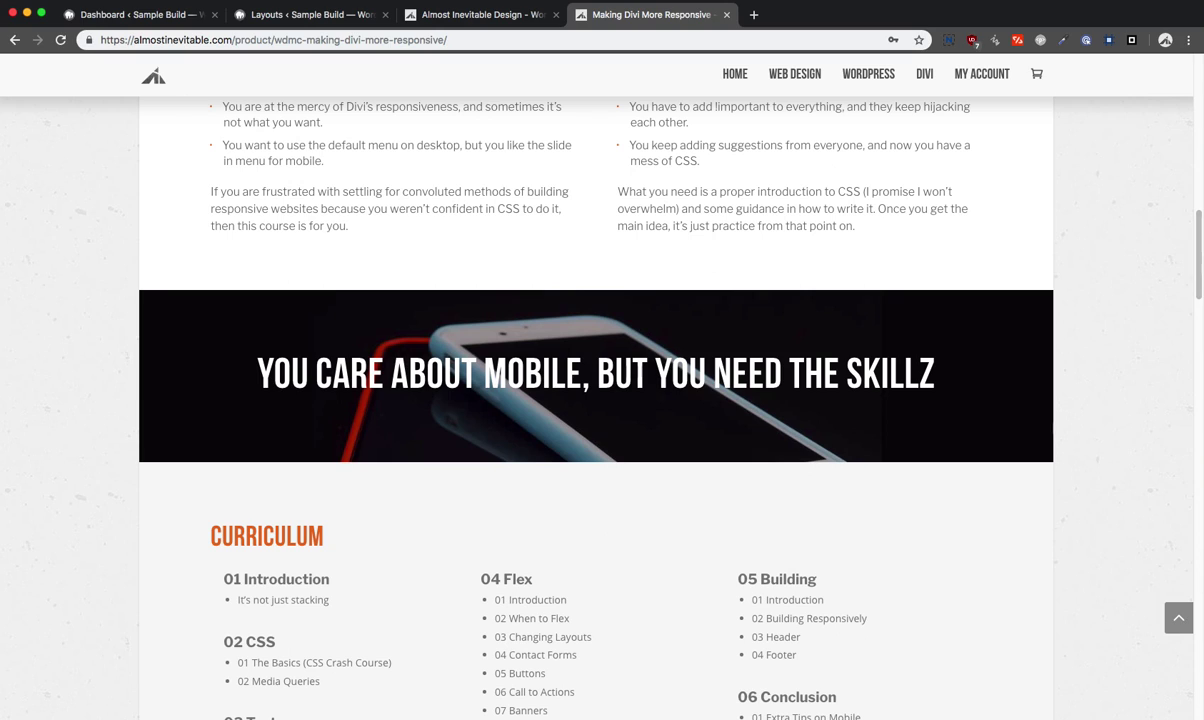
{"action": "key", "text": "super+grave"}
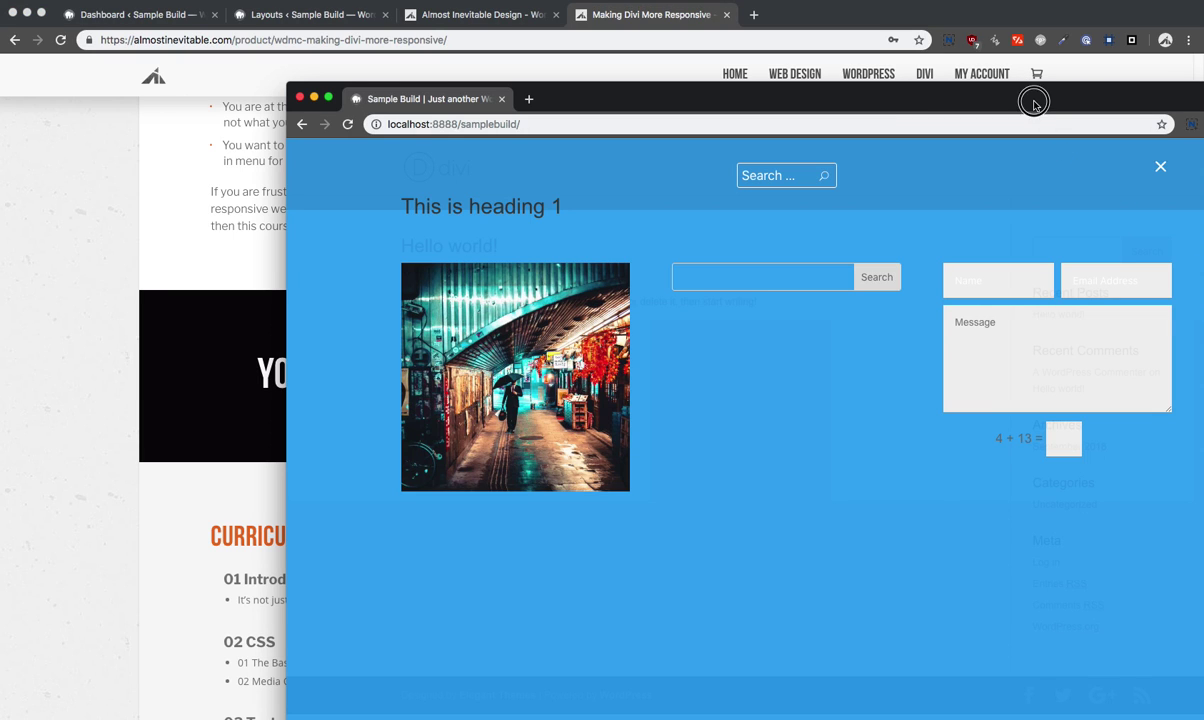
{"action": "left_click_drag", "start_coordinate": [1032, 100], "coordinate": [984, 69]}
{"action": "left_click", "coordinate": [1041, 128]}
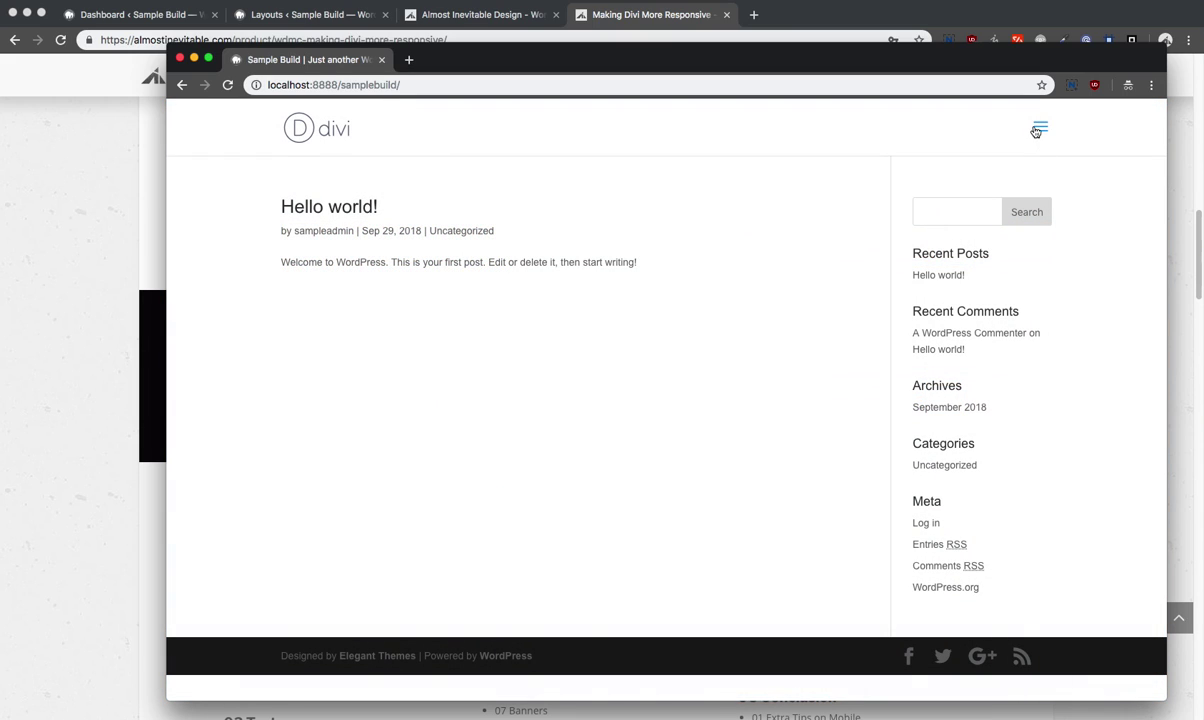
{"action": "left_click", "coordinate": [1038, 129]}
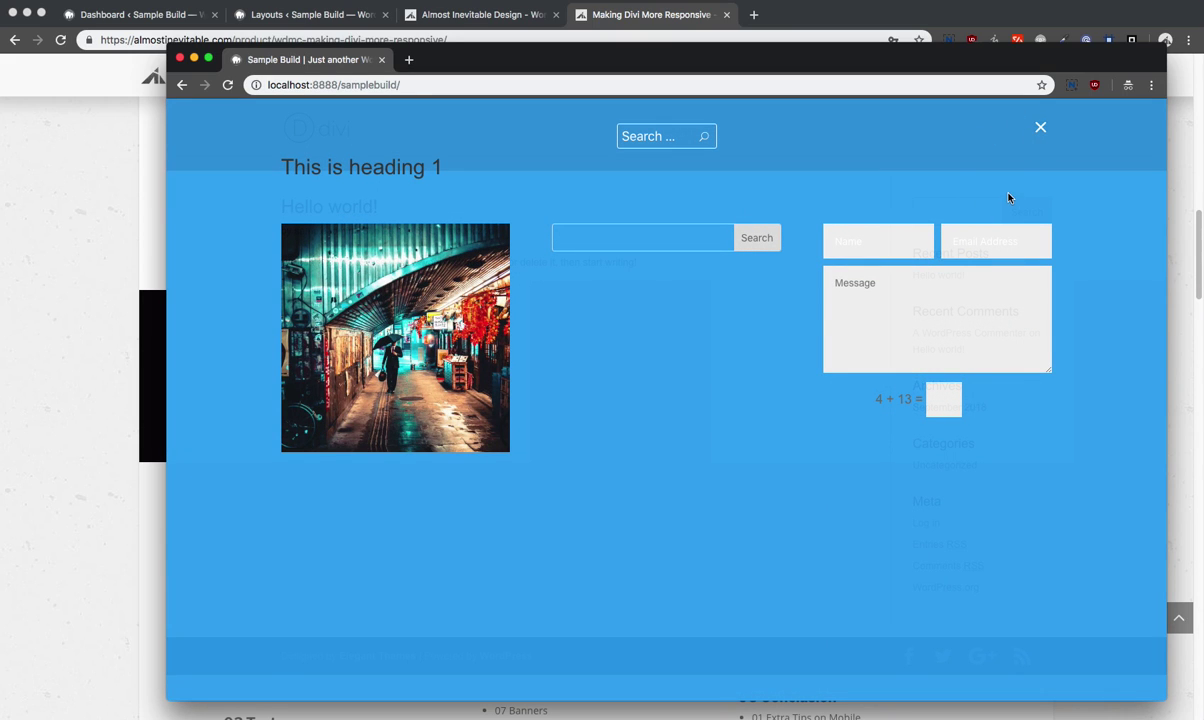
{"action": "left_click", "coordinate": [1040, 127]}
{"action": "left_click", "coordinate": [1040, 128]}
{"action": "key", "text": "super+Tab"}
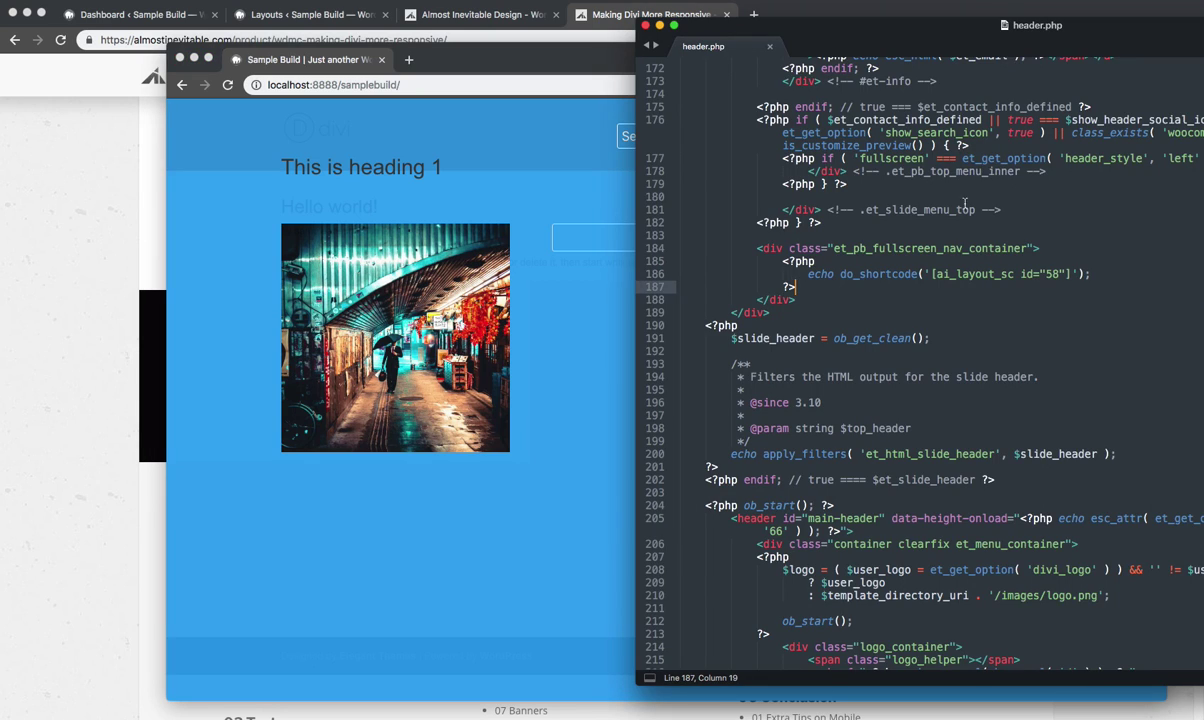
{"action": "scroll", "coordinate": [937, 266], "scroll_direction": "up", "scroll_amount": 5}
{"action": "scroll", "coordinate": [937, 266], "scroll_direction": "up", "scroll_amount": 8}
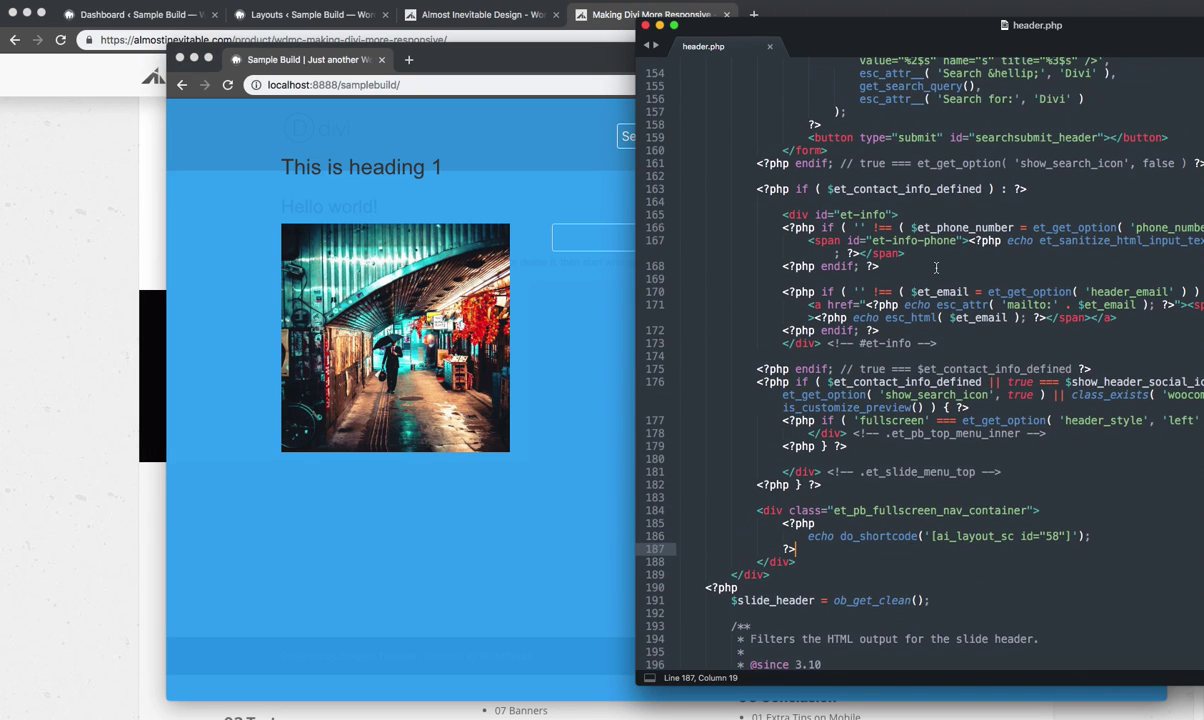
{"action": "scroll", "coordinate": [937, 261], "scroll_direction": "up", "scroll_amount": 2}
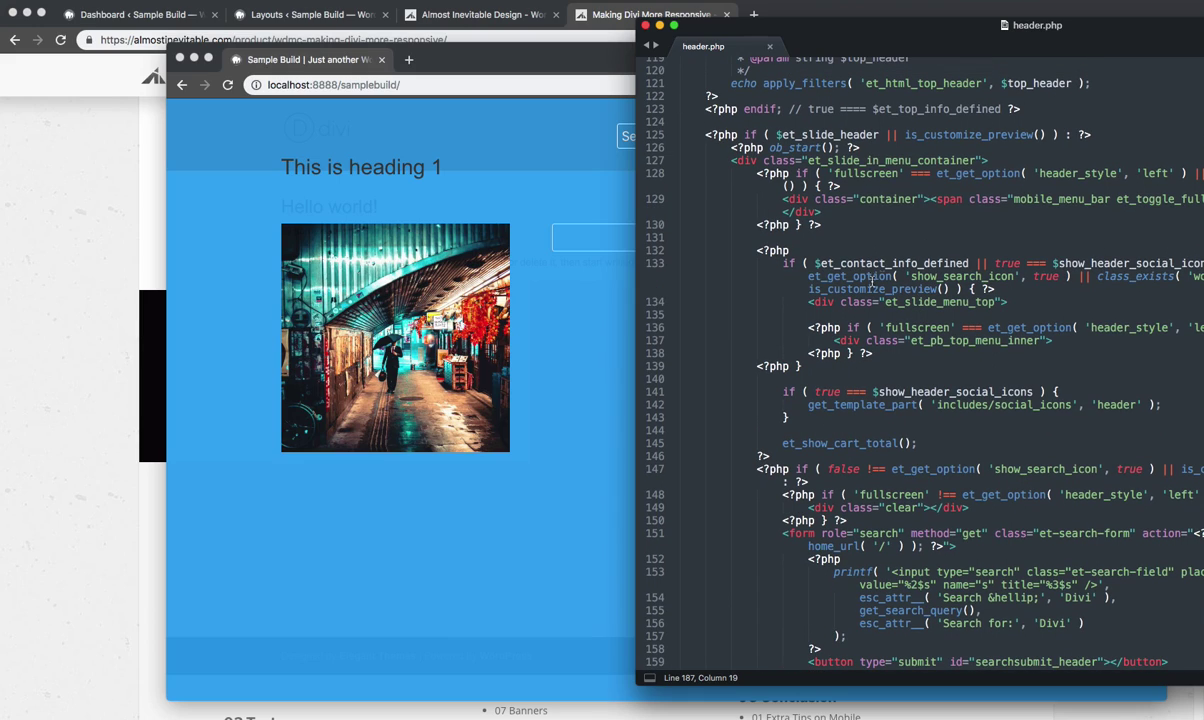
{"action": "left_click", "coordinate": [757, 250]}
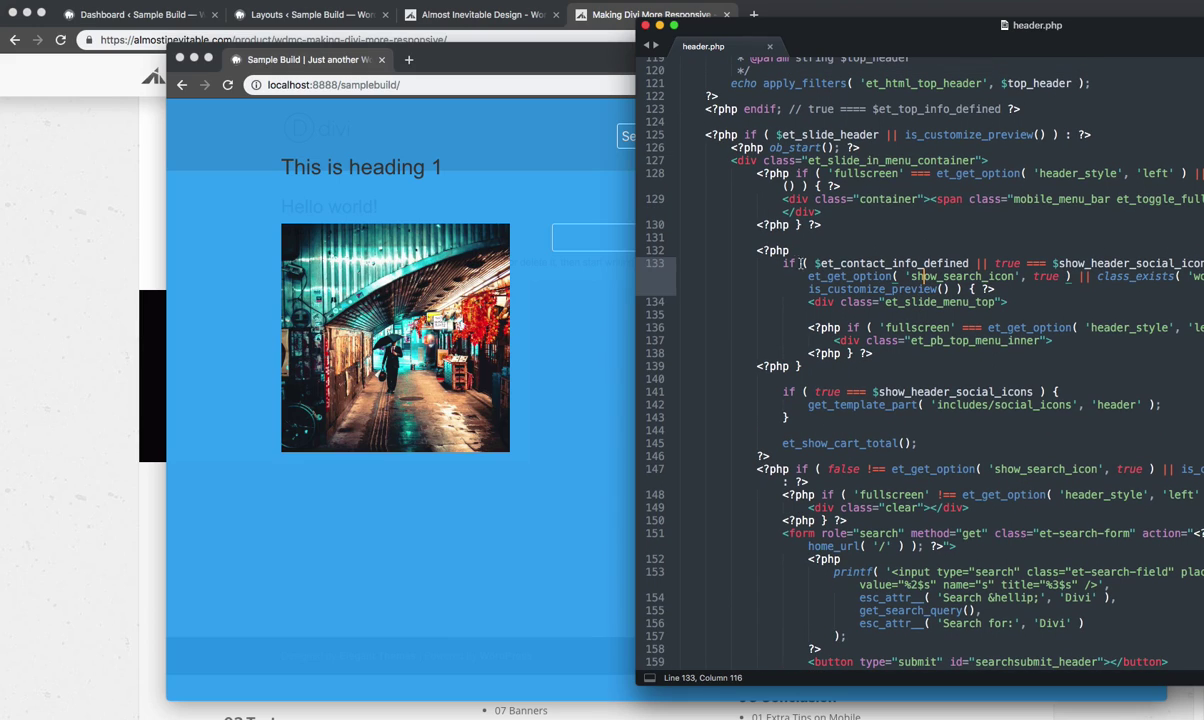
{"action": "left_click", "coordinate": [878, 353]}
{"action": "left_click", "coordinate": [594, 329]}
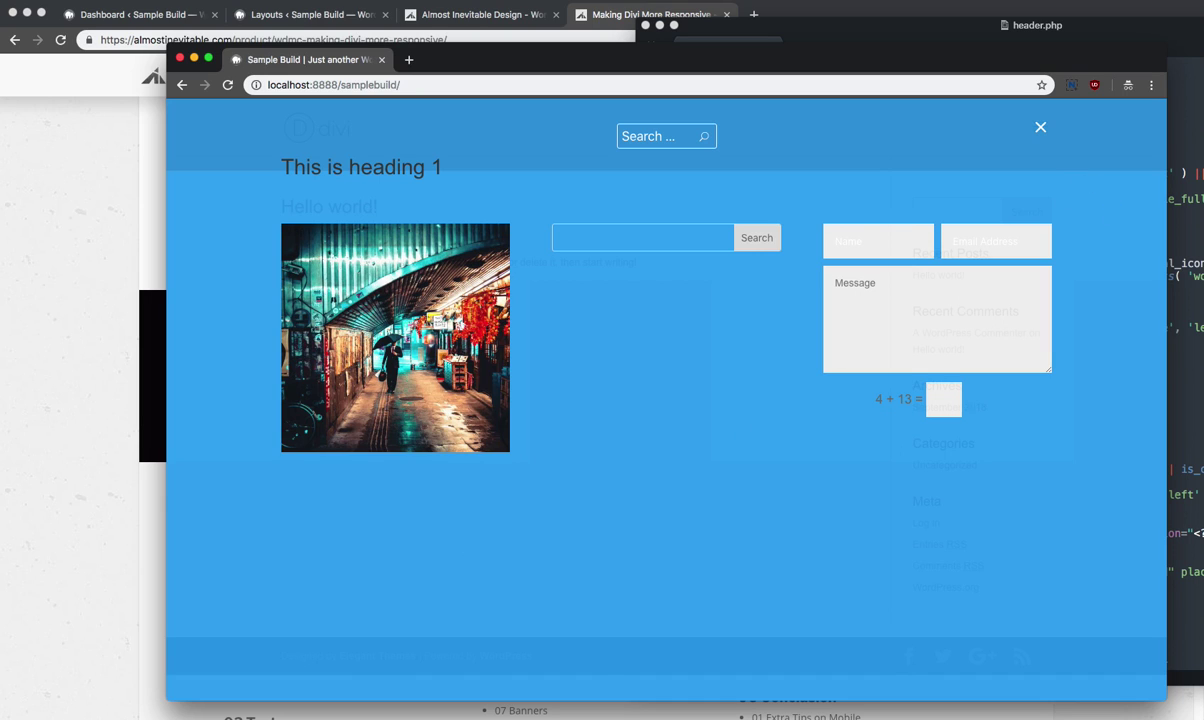
Step: Open header-original.php from Finder and arrange it alongside header.php and the browser
{"action": "left_click", "coordinate": [1060, 30]}
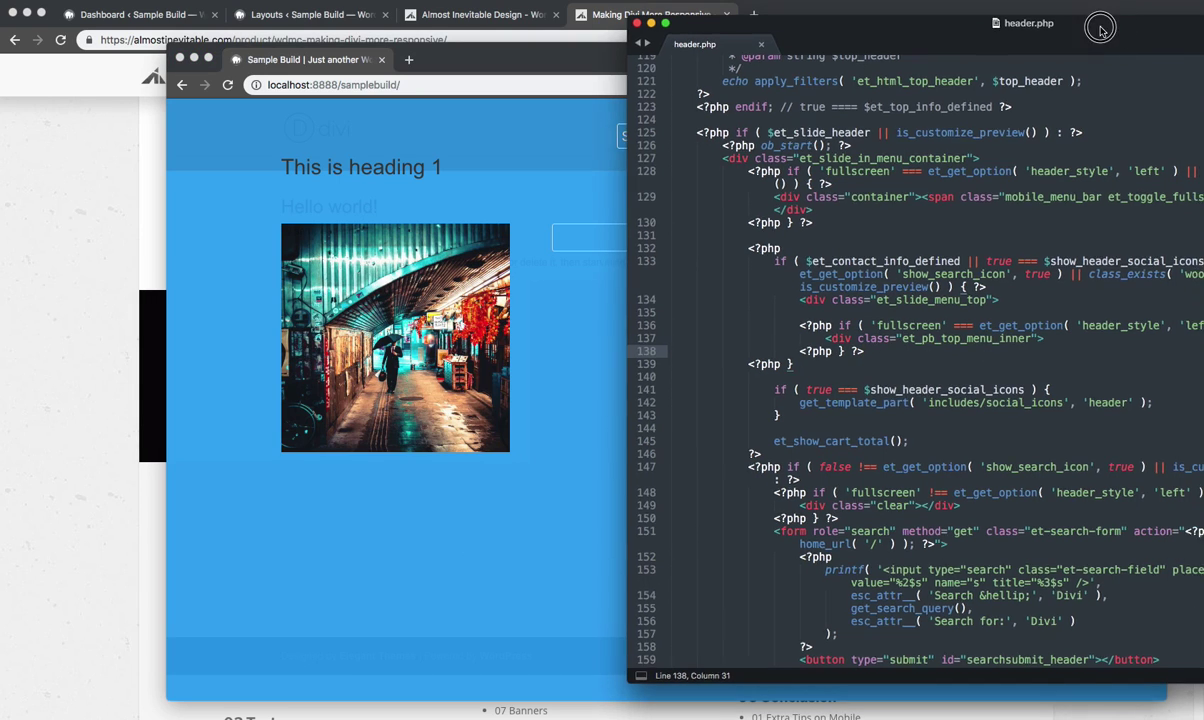
{"action": "left_click_drag", "start_coordinate": [1100, 28], "coordinate": [816, 22]}
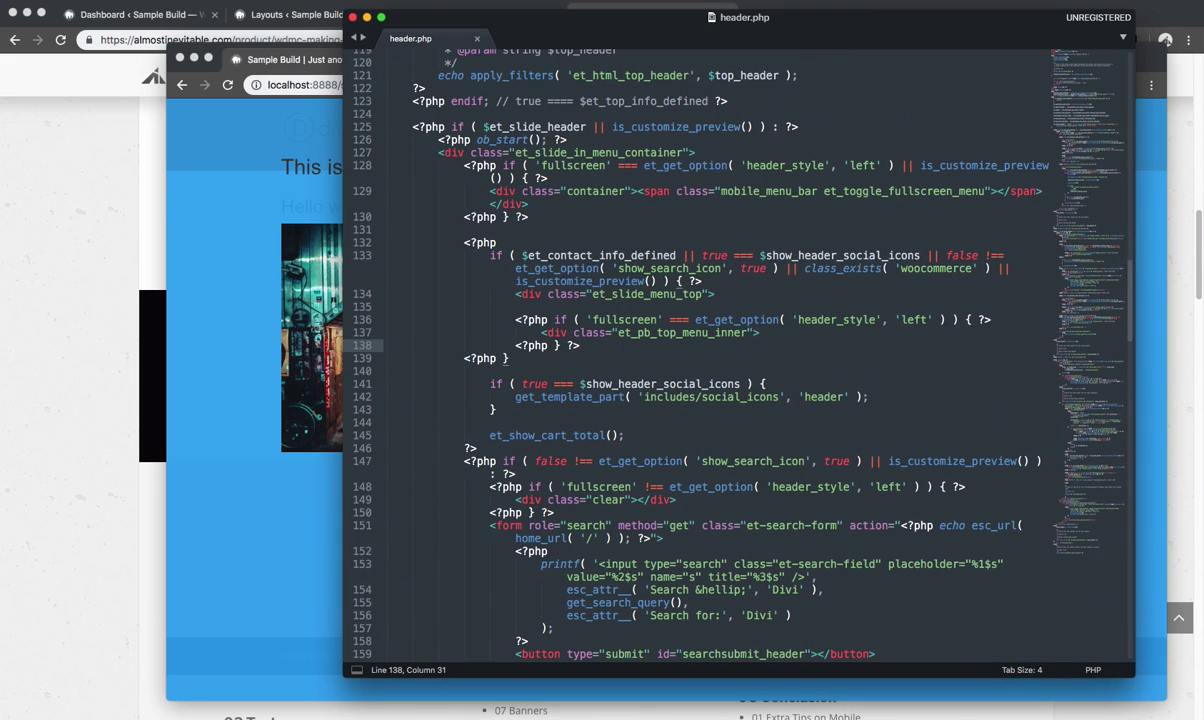
{"action": "key", "text": "super+Tab"}
{"action": "double_click", "coordinate": [838, 321]}
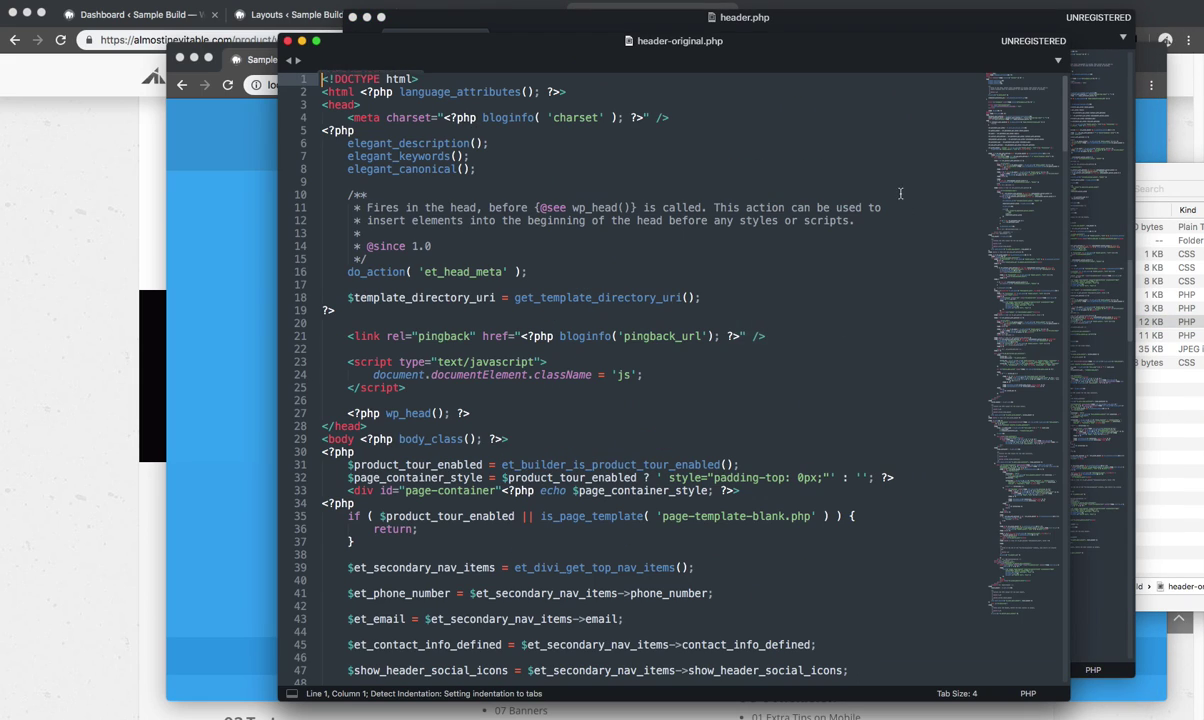
{"action": "left_click_drag", "start_coordinate": [498, 42], "coordinate": [800, 51]}
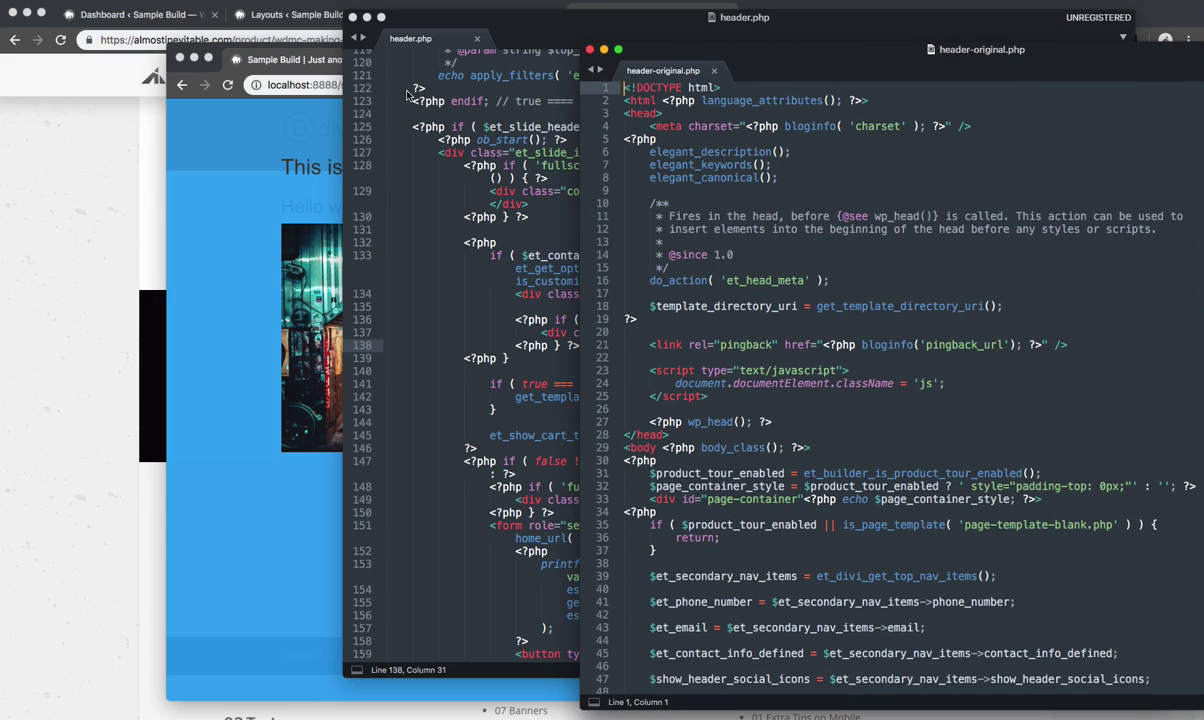
{"action": "left_click", "coordinate": [283, 210]}
{"action": "left_click_drag", "start_coordinate": [564, 73], "coordinate": [464, 119]}
{"action": "left_click", "coordinate": [511, 16]}
{"action": "left_click", "coordinate": [1100, 312]}
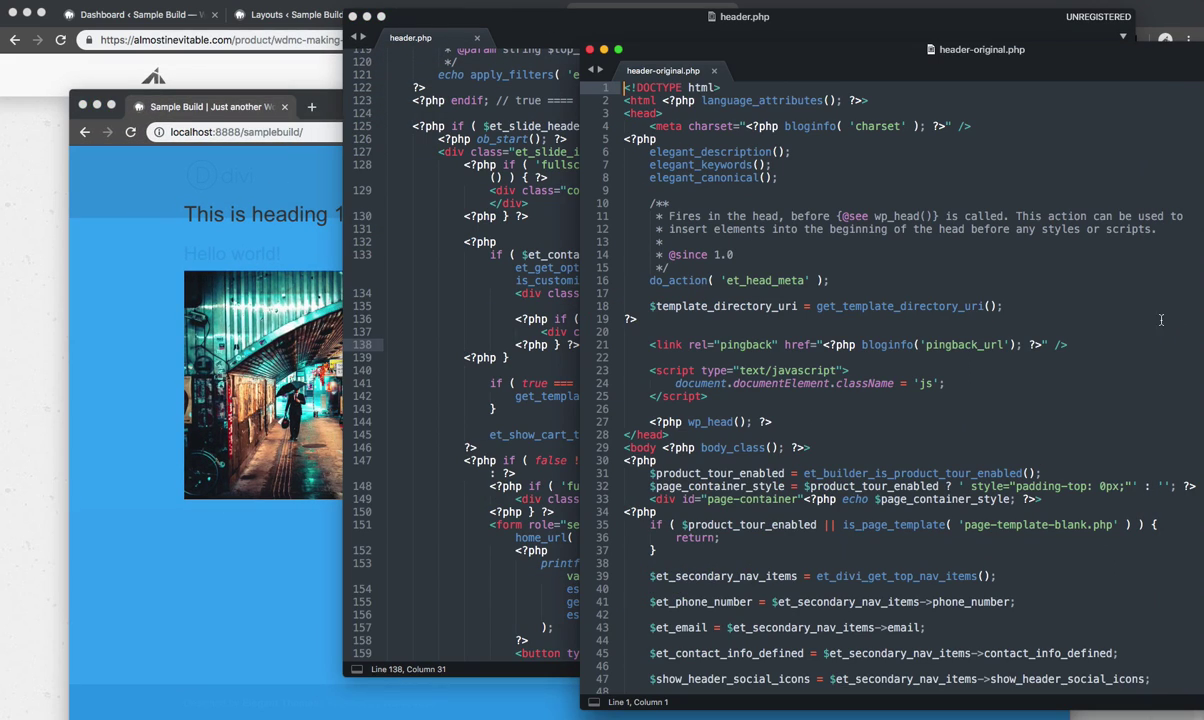
{"action": "left_click", "coordinate": [100, 406]}
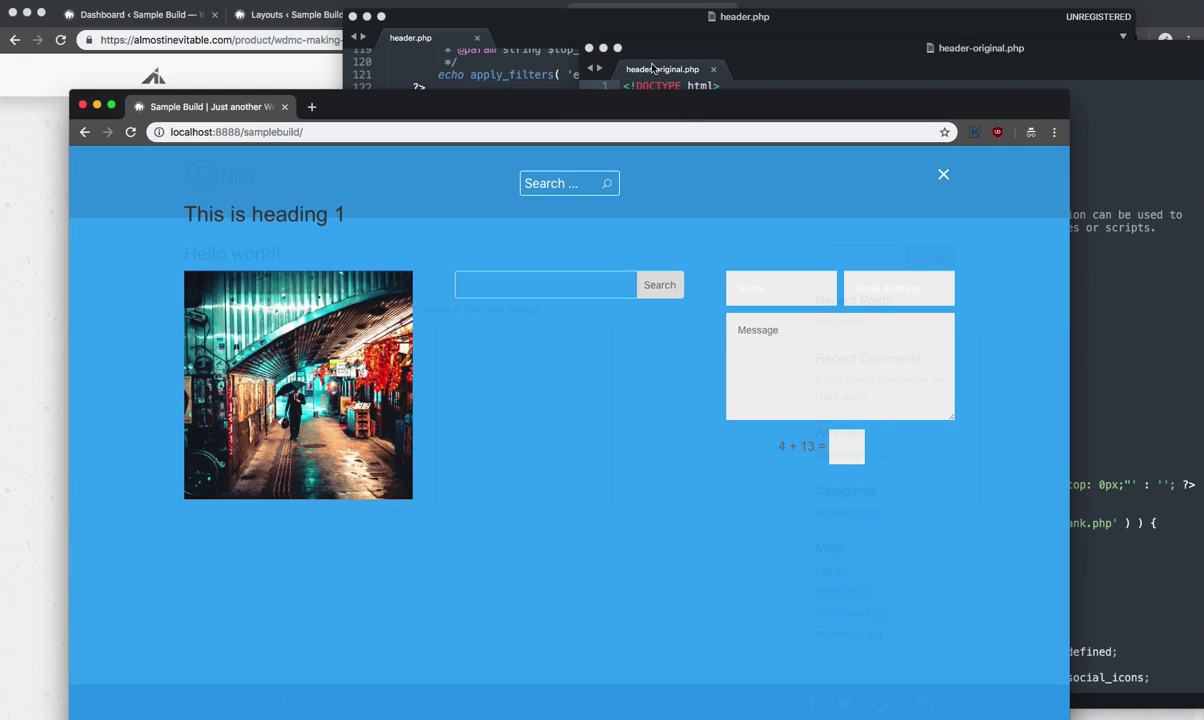
{"action": "left_click", "coordinate": [578, 30]}
{"action": "left_click", "coordinate": [1145, 270]}
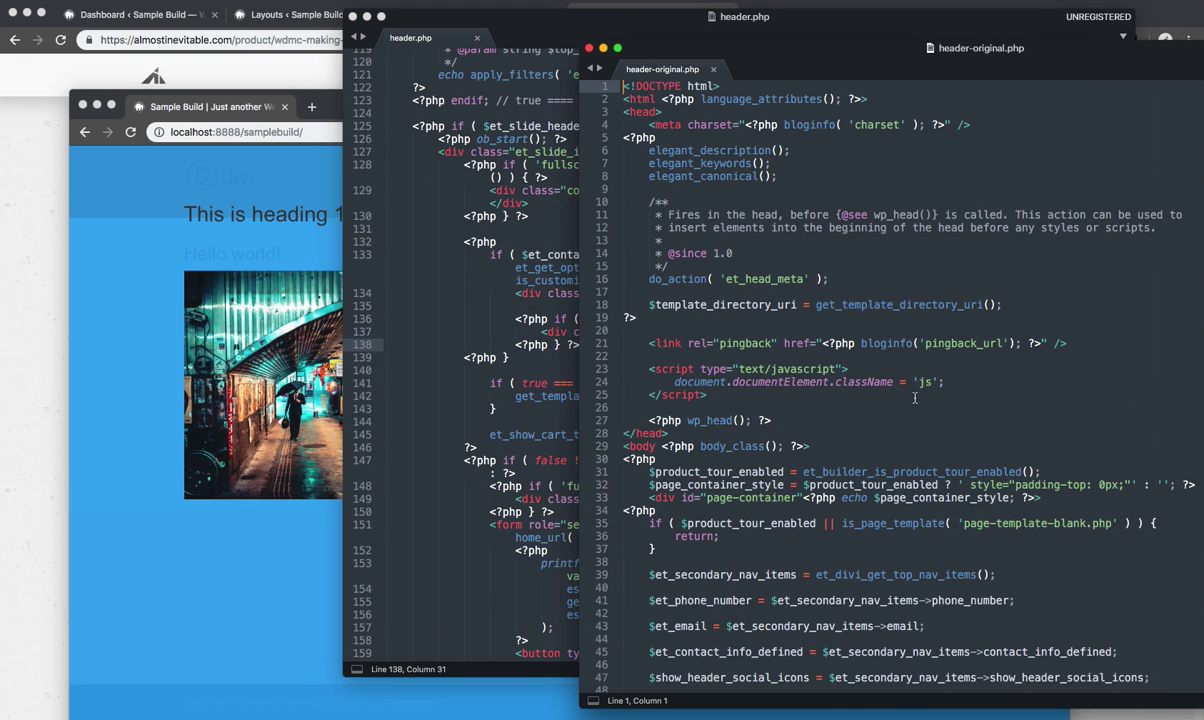
Step: Copy the original 26-line menu block, lines 185–210, from header-original.php
{"action": "scroll", "coordinate": [914, 398], "scroll_direction": "down", "scroll_amount": 15}
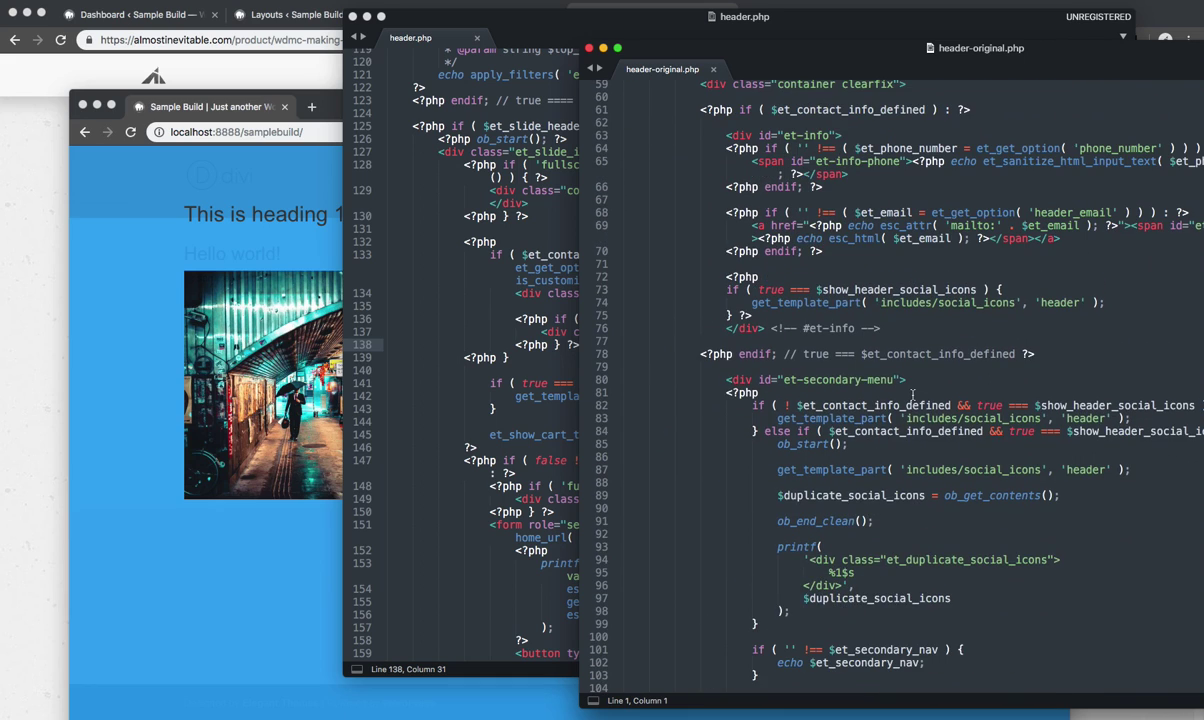
{"action": "scroll", "coordinate": [912, 397], "scroll_direction": "down", "scroll_amount": 15}
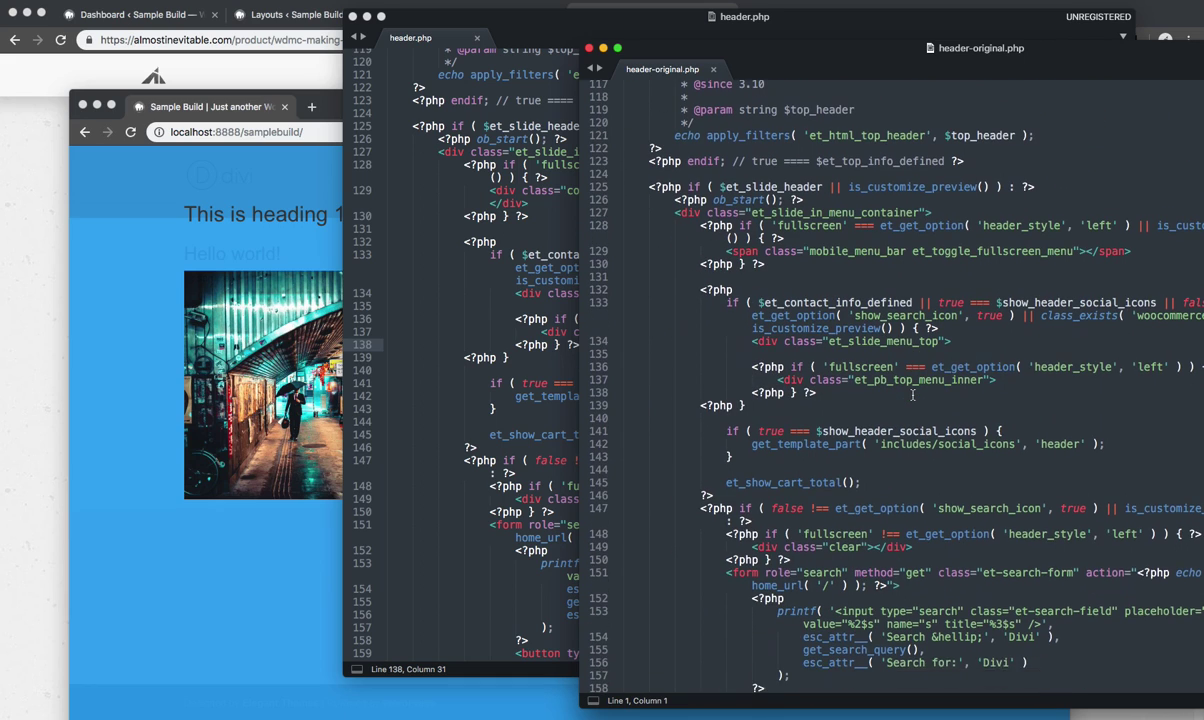
{"action": "scroll", "coordinate": [912, 395], "scroll_direction": "down", "scroll_amount": 3}
{"action": "scroll", "coordinate": [912, 395], "scroll_direction": "down", "scroll_amount": 5}
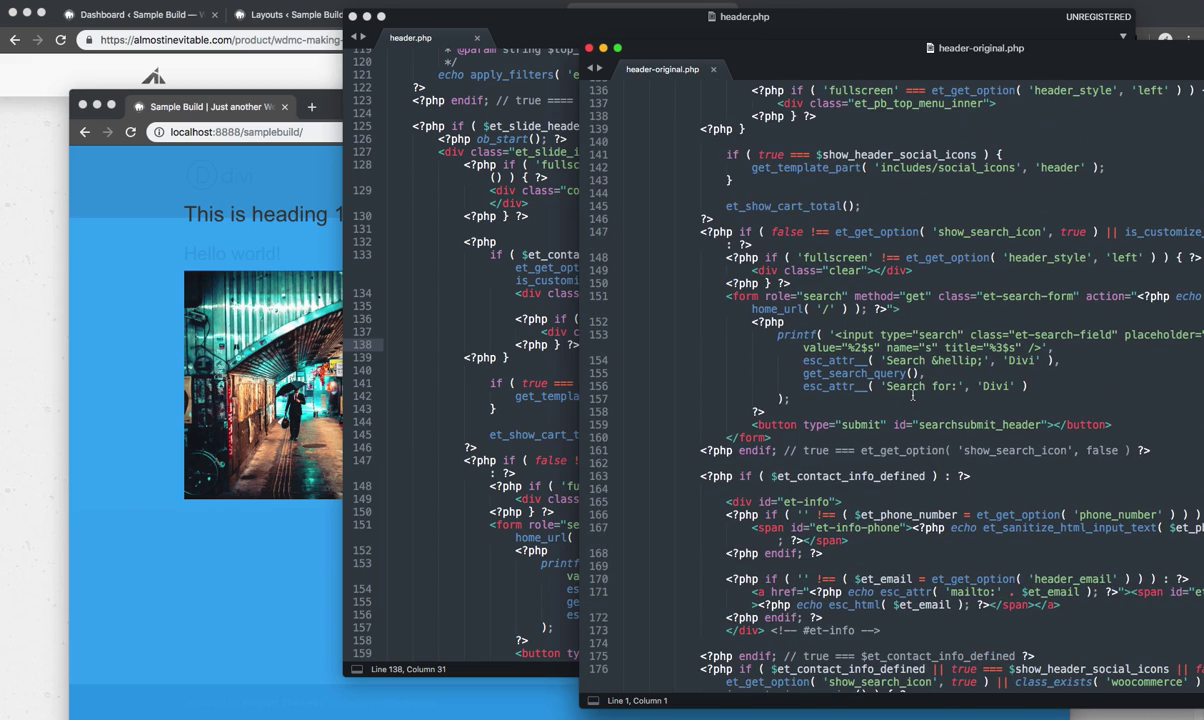
{"action": "scroll", "coordinate": [912, 395], "scroll_direction": "down", "scroll_amount": 7}
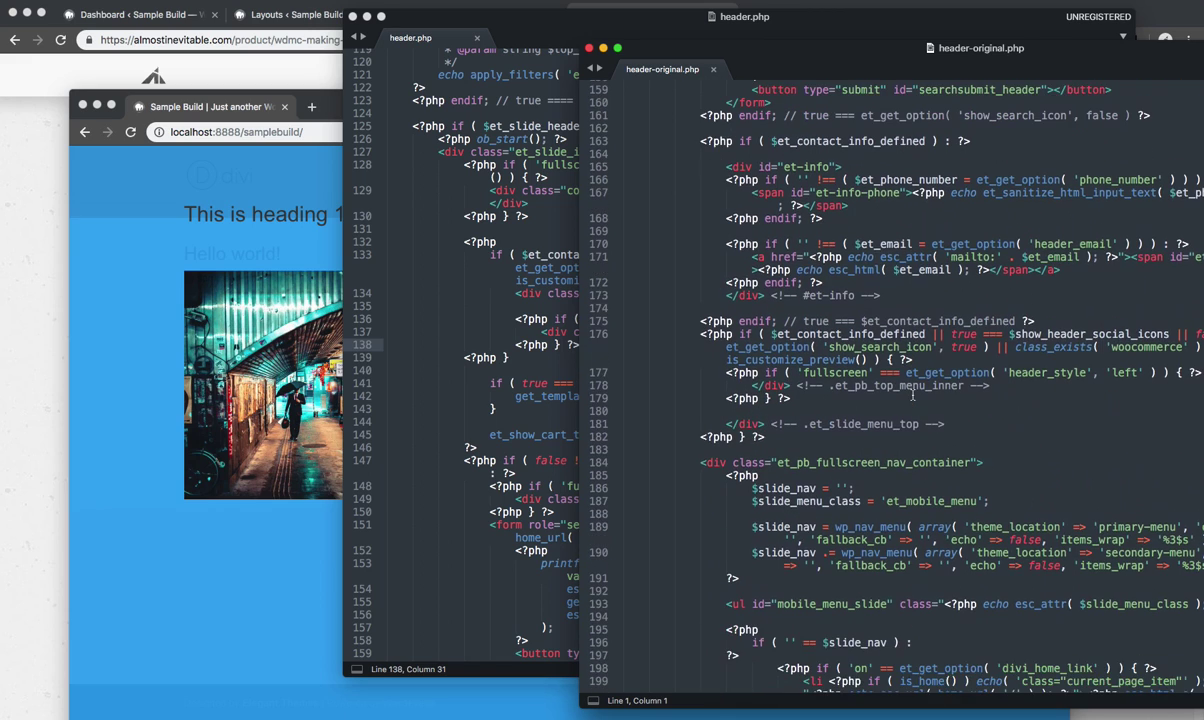
{"action": "left_click", "coordinate": [728, 318]}
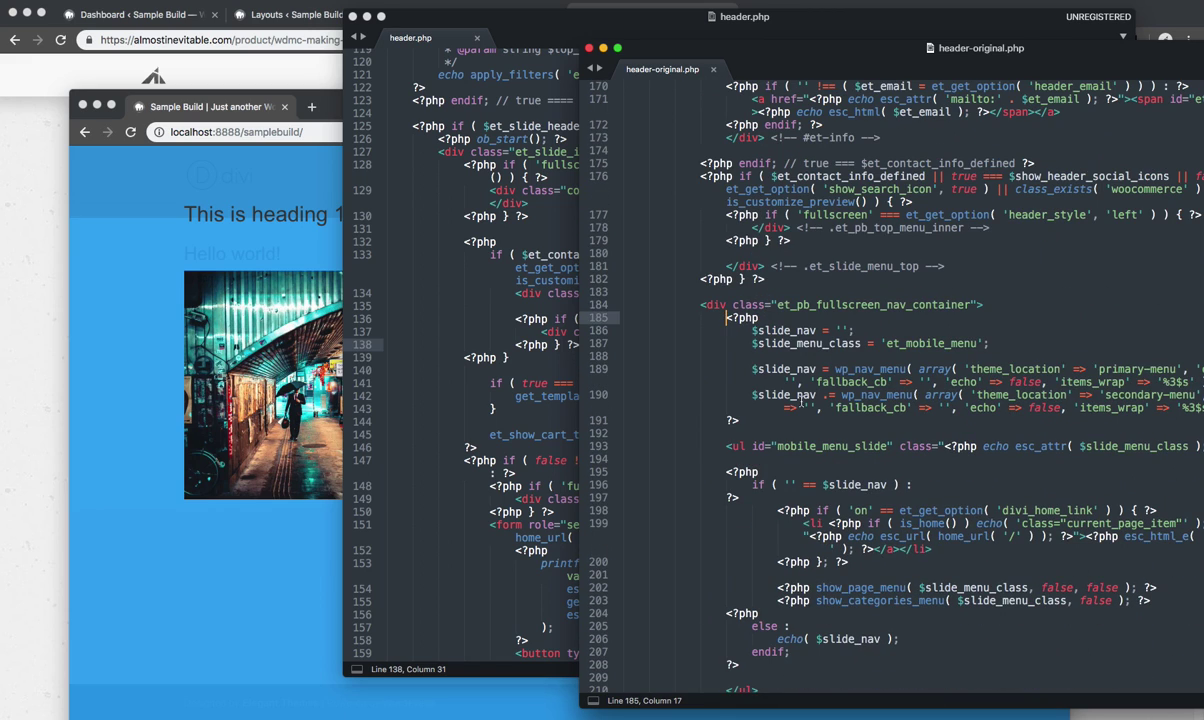
{"action": "scroll", "coordinate": [728, 318], "scroll_direction": "down", "scroll_amount": 5}
{"action": "left_click", "coordinate": [802, 464], "text": "shift"}
{"action": "scroll", "coordinate": [802, 464], "scroll_direction": "up", "scroll_amount": 3}
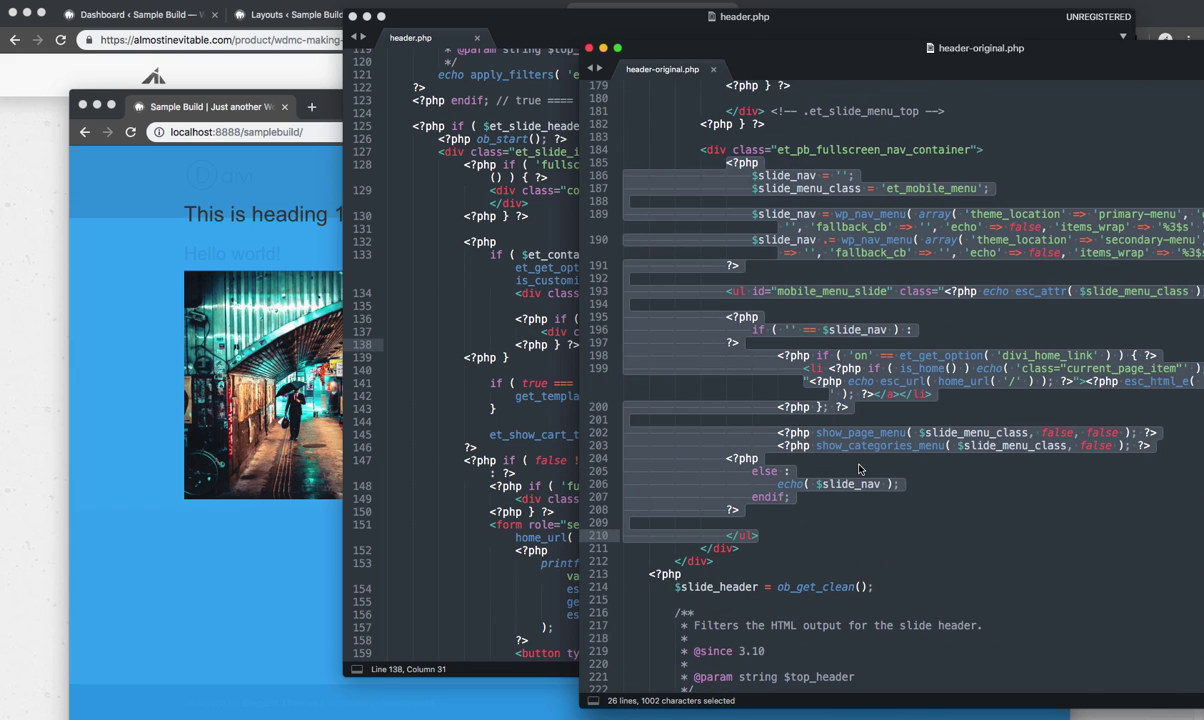
{"action": "key", "text": "super+c"}
Step: Paste the copied original menu code on a new line after line 184 of header.php
{"action": "left_click", "coordinate": [537, 464]}
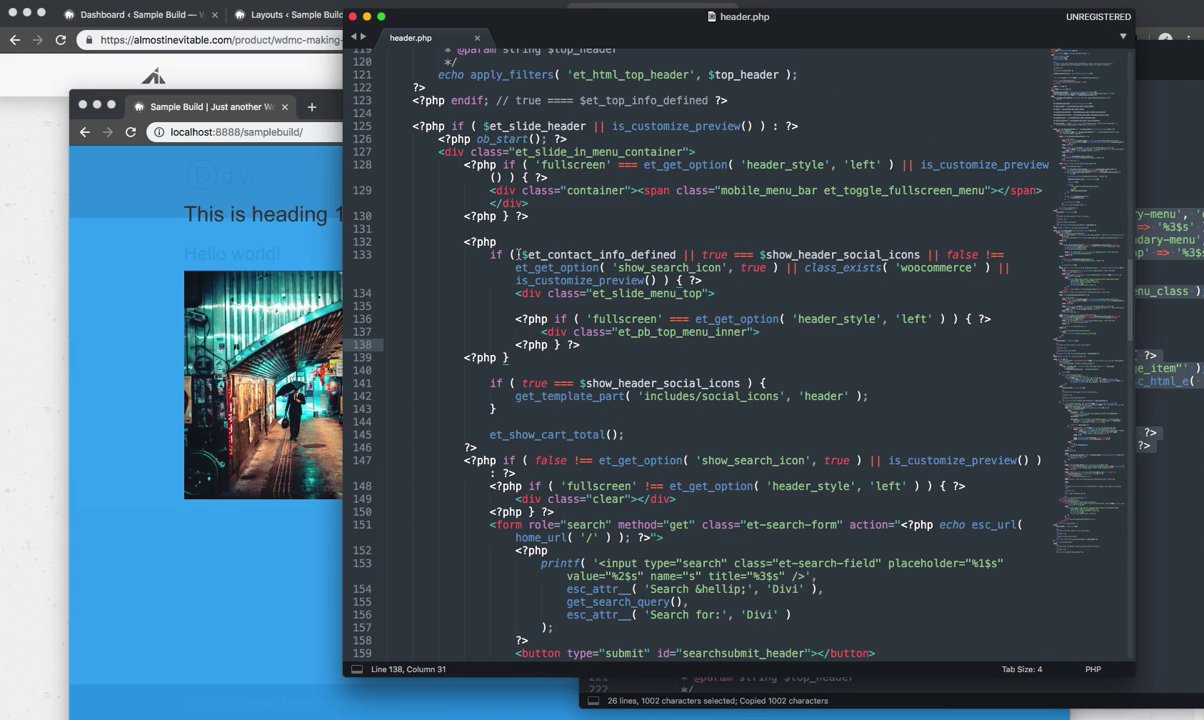
{"action": "scroll", "coordinate": [547, 320], "scroll_direction": "down", "scroll_amount": 4}
{"action": "scroll", "coordinate": [550, 316], "scroll_direction": "up", "scroll_amount": 2}
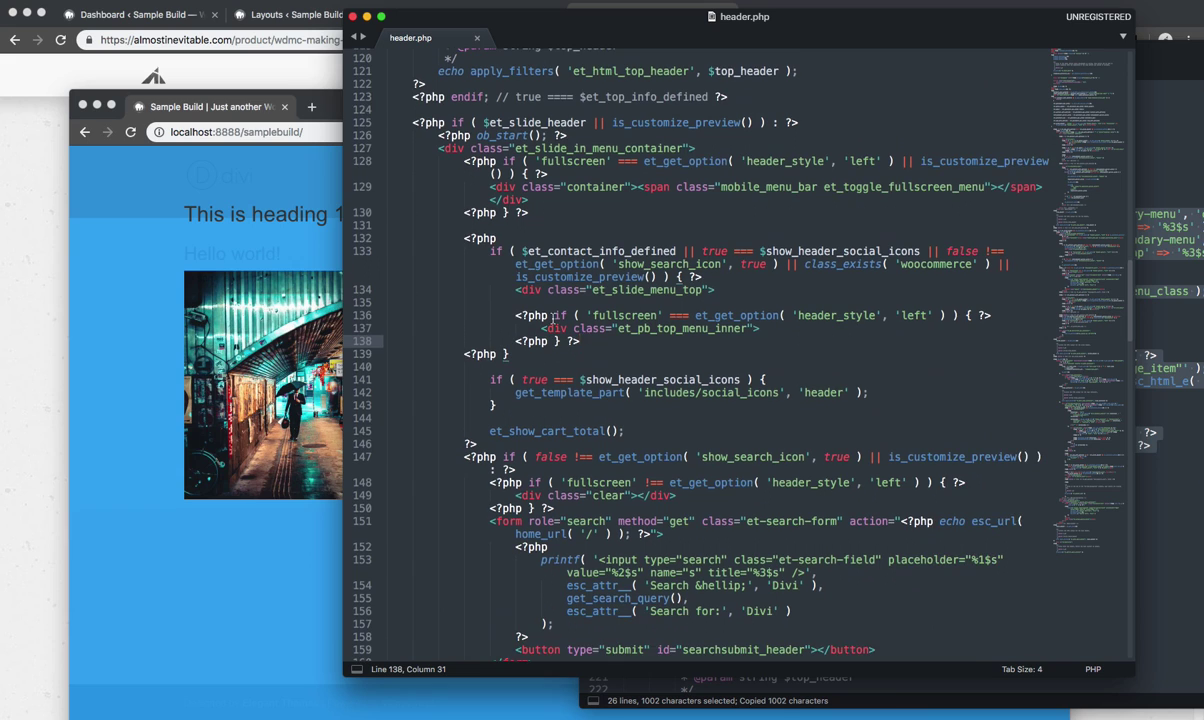
{"action": "scroll", "coordinate": [552, 318], "scroll_direction": "down", "scroll_amount": 12}
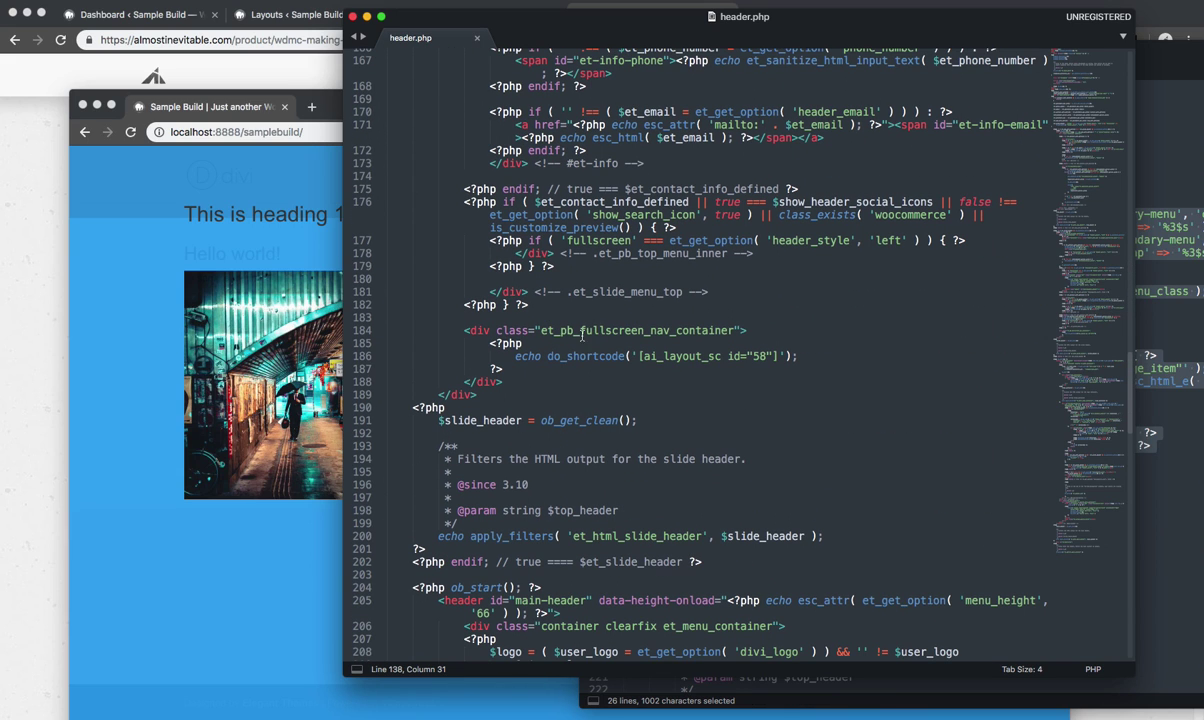
{"action": "left_click", "coordinate": [762, 329]}
{"action": "key", "text": "Return"}
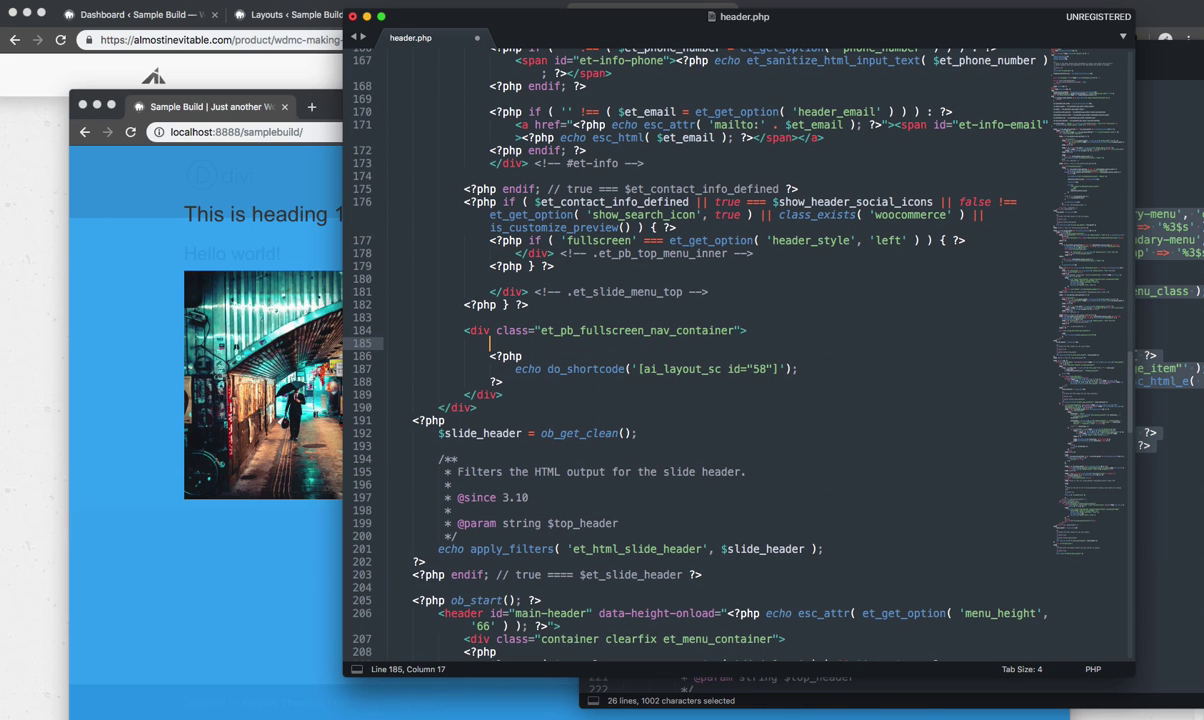
{"action": "key", "text": "super+v"}
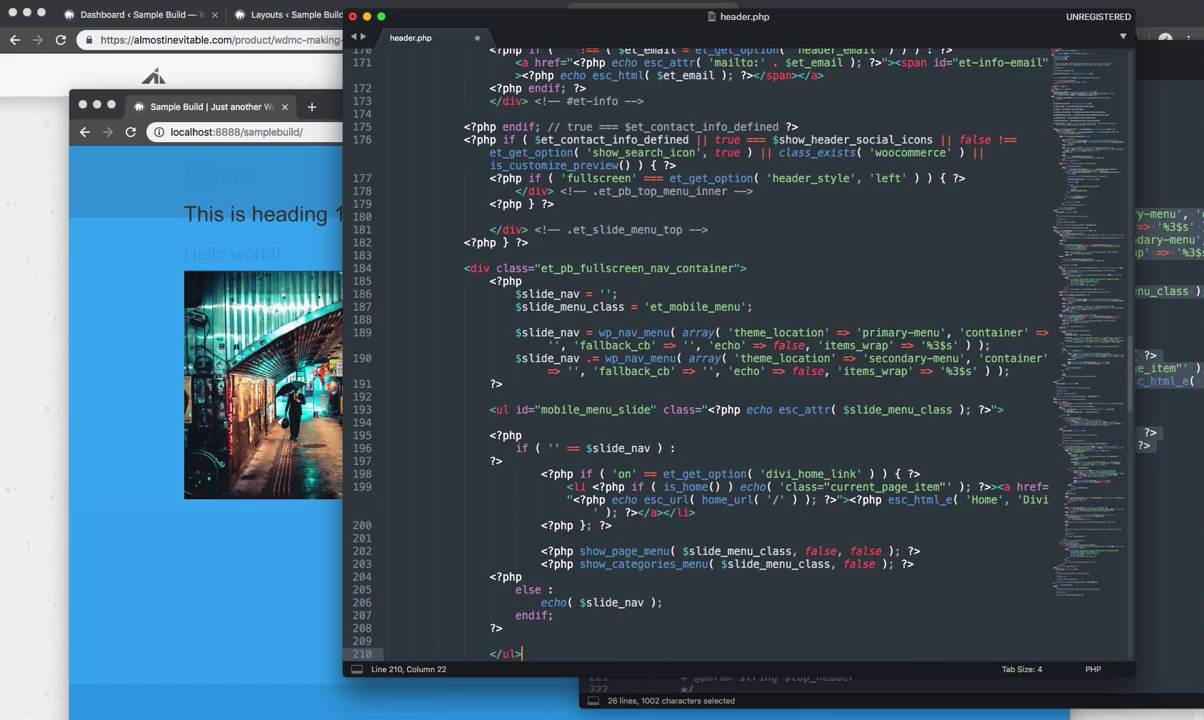
Step: Wrap the pasted menu in <div class="orginalmenu"> … </div> and save header.php
{"action": "left_click", "coordinate": [767, 270]}
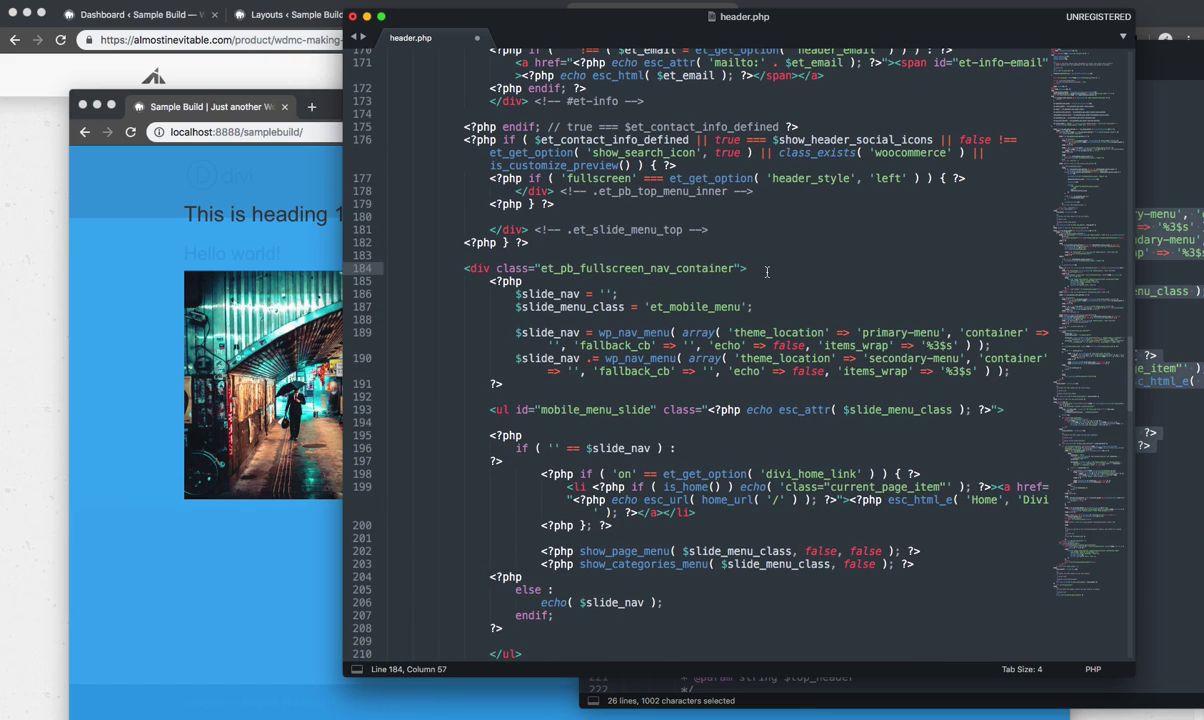
{"action": "key", "text": "Return"}
{"action": "type", "text": "<"}
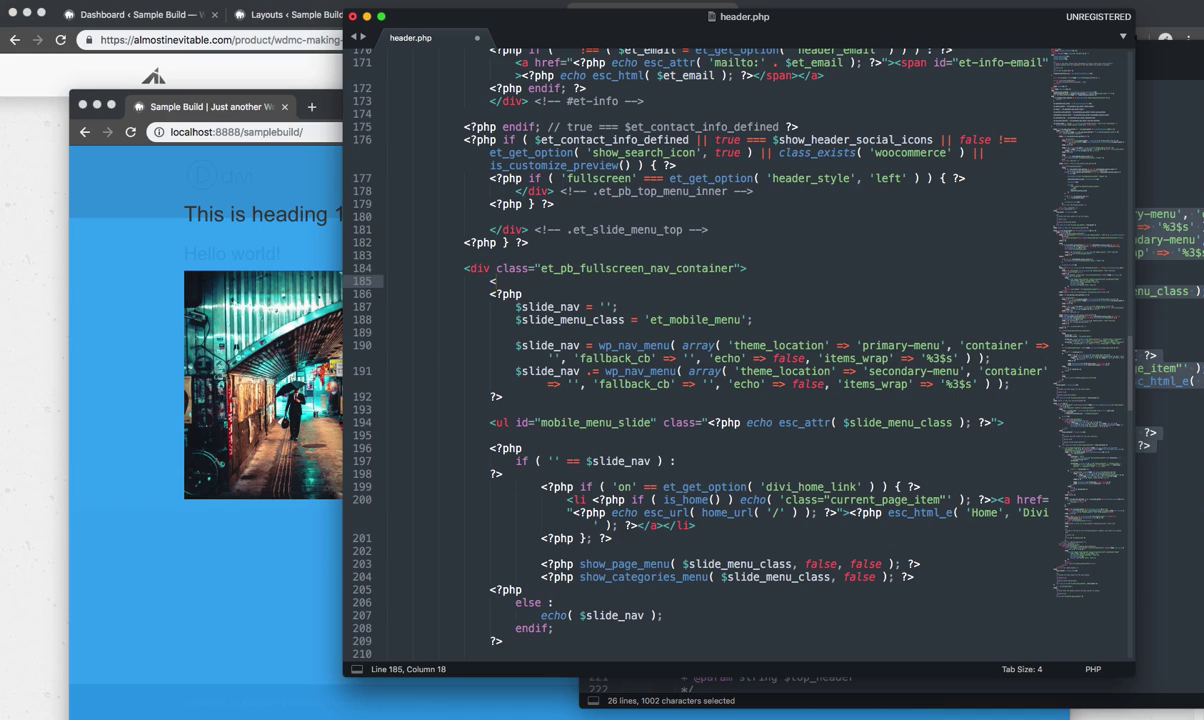
{"action": "type", "text": "div"}
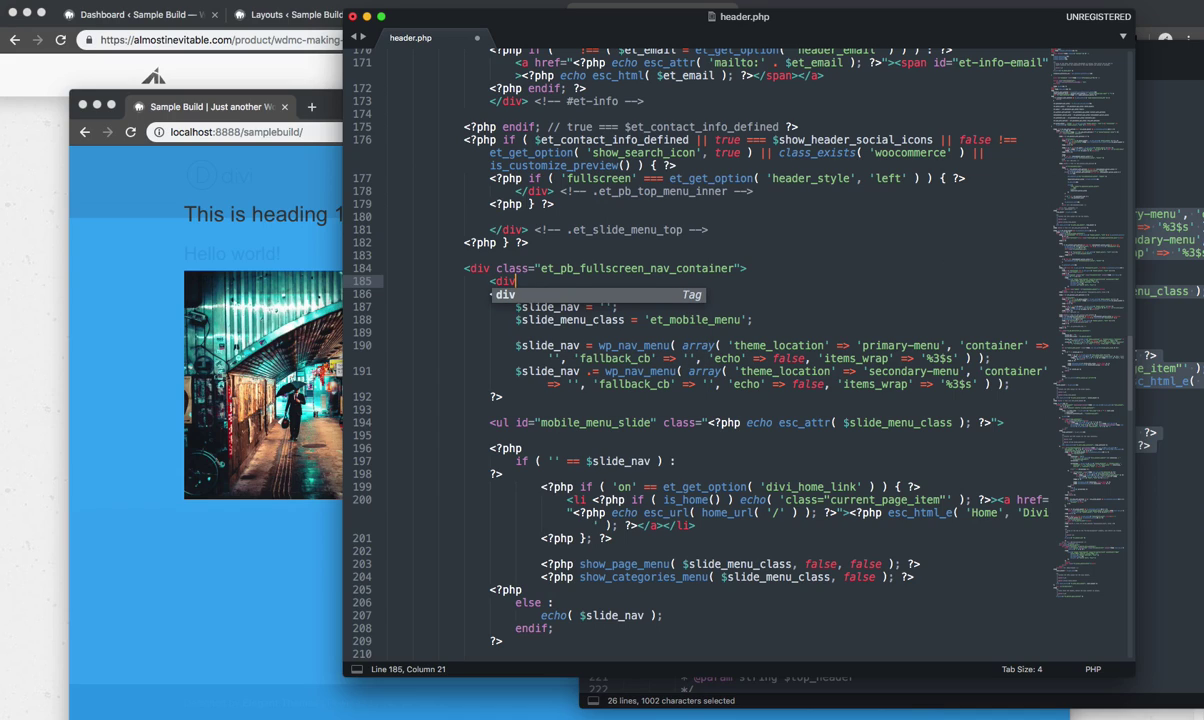
{"action": "type", "text": " class"}
{"action": "key", "text": "Tab"}
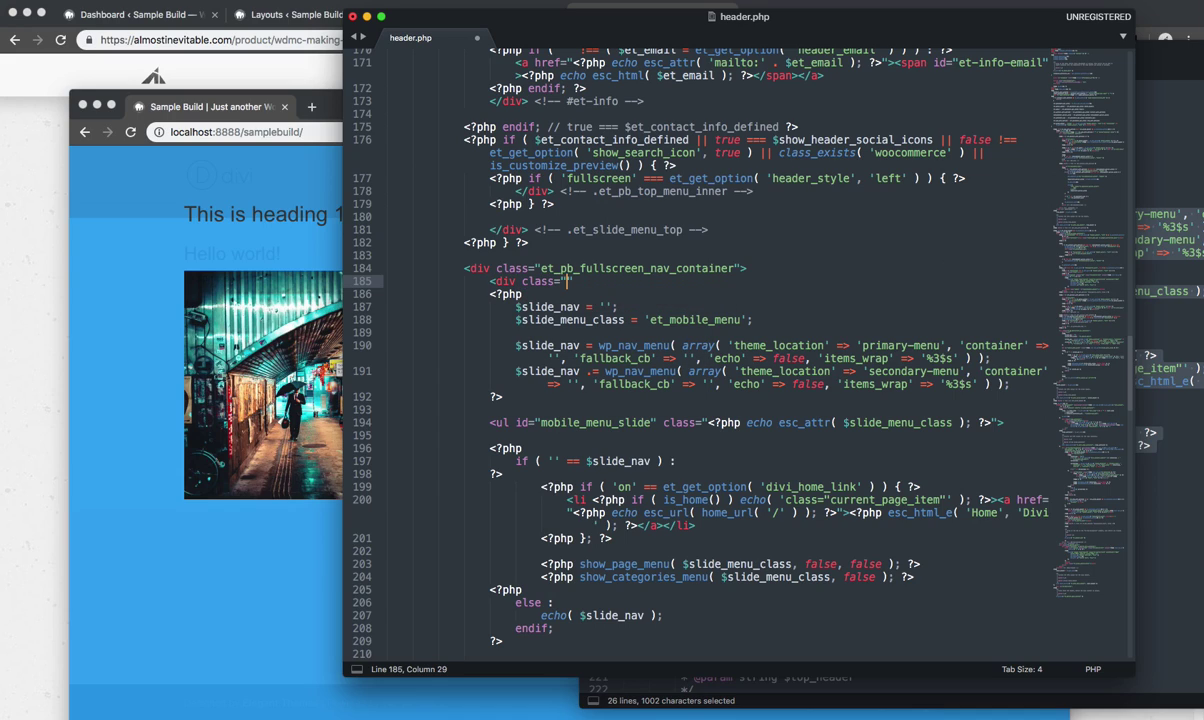
{"action": "type", "text": "orginalmenu\">"}
{"action": "scroll", "coordinate": [655, 401], "scroll_direction": "down", "scroll_amount": 2}
{"action": "left_click", "coordinate": [547, 614]}
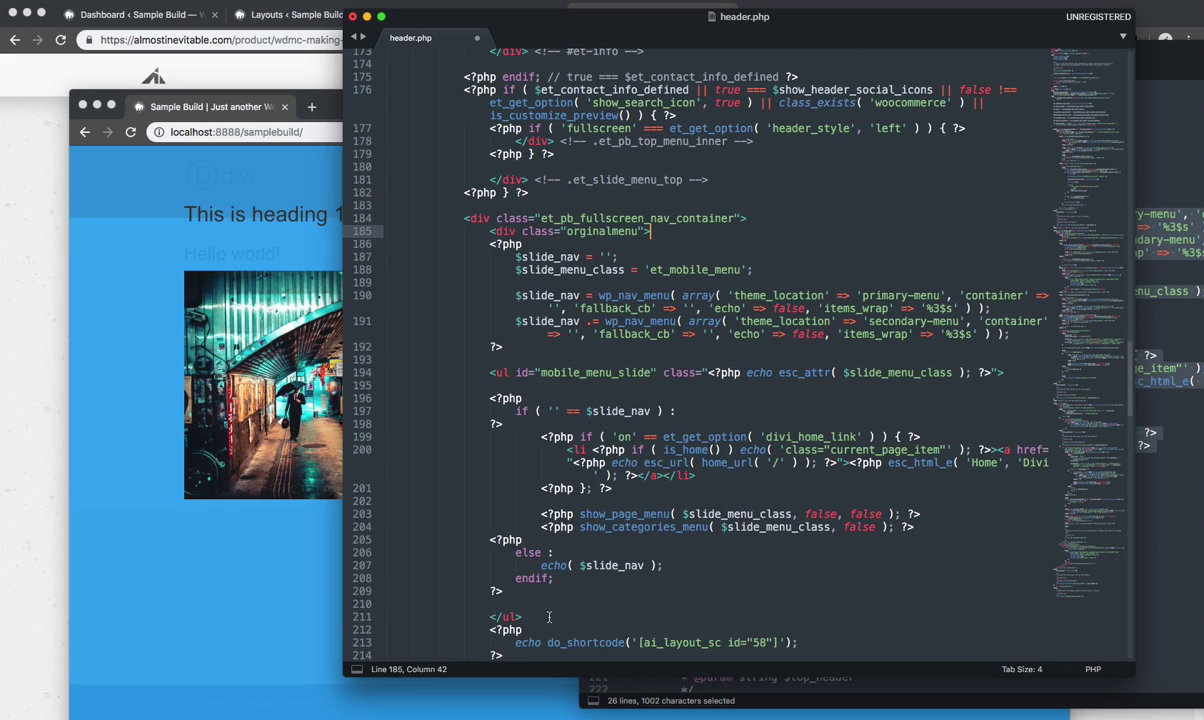
{"action": "key", "text": "Return"}
{"action": "type", "text": "</div>"}
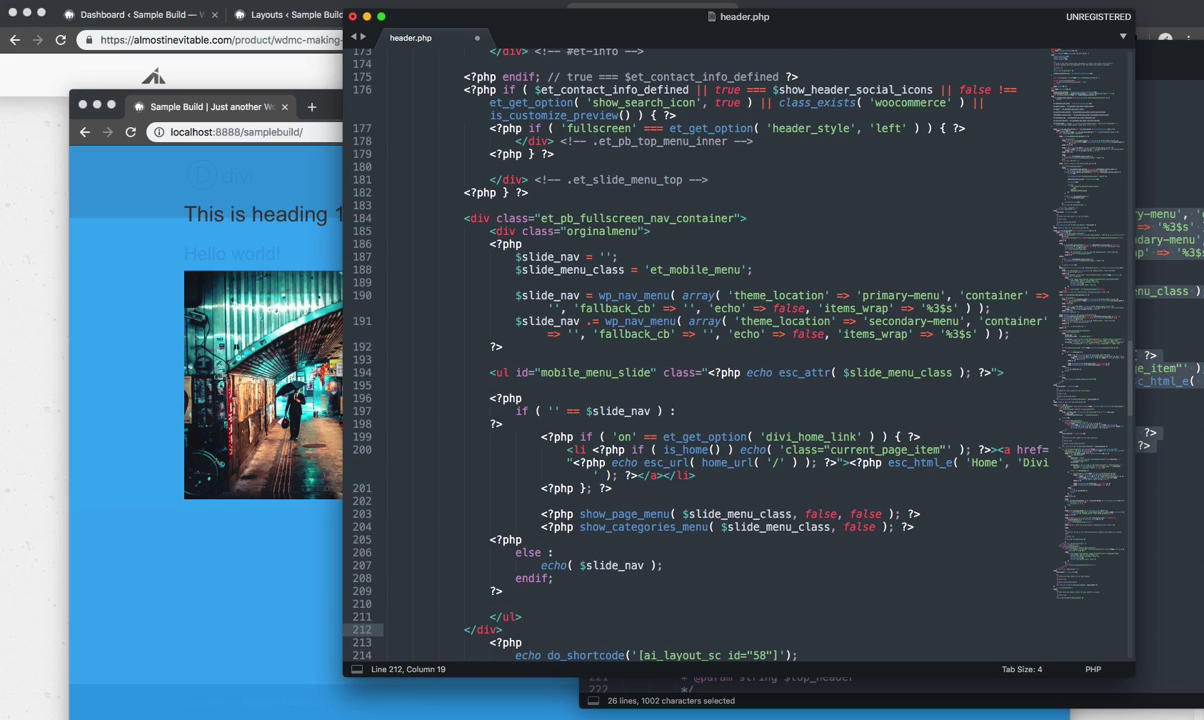
{"action": "key", "text": "Tab"}
{"action": "key", "text": "End"}
{"action": "key", "text": "super+s"}
{"action": "scroll", "coordinate": [576, 113], "scroll_direction": "down", "scroll_amount": 1}
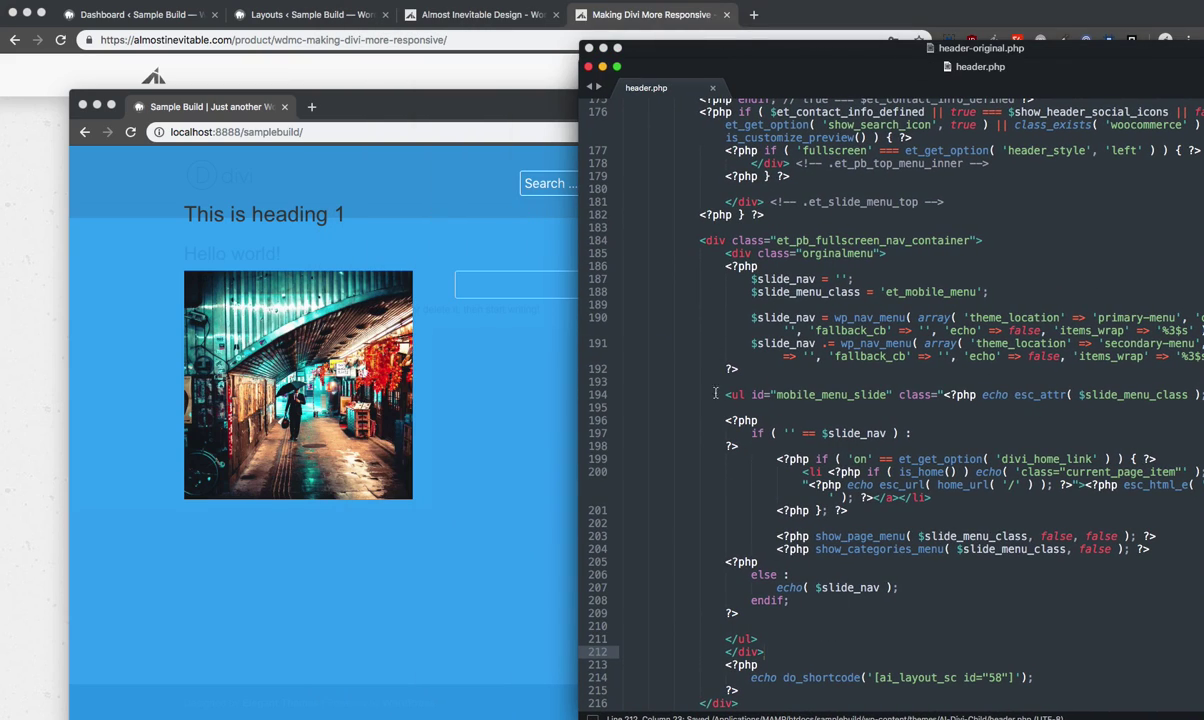
Step: Reload the sample site, open the hamburger overlay, and highlight its contact form text
{"action": "left_click", "coordinate": [512, 516]}
{"action": "key", "text": "super+r"}
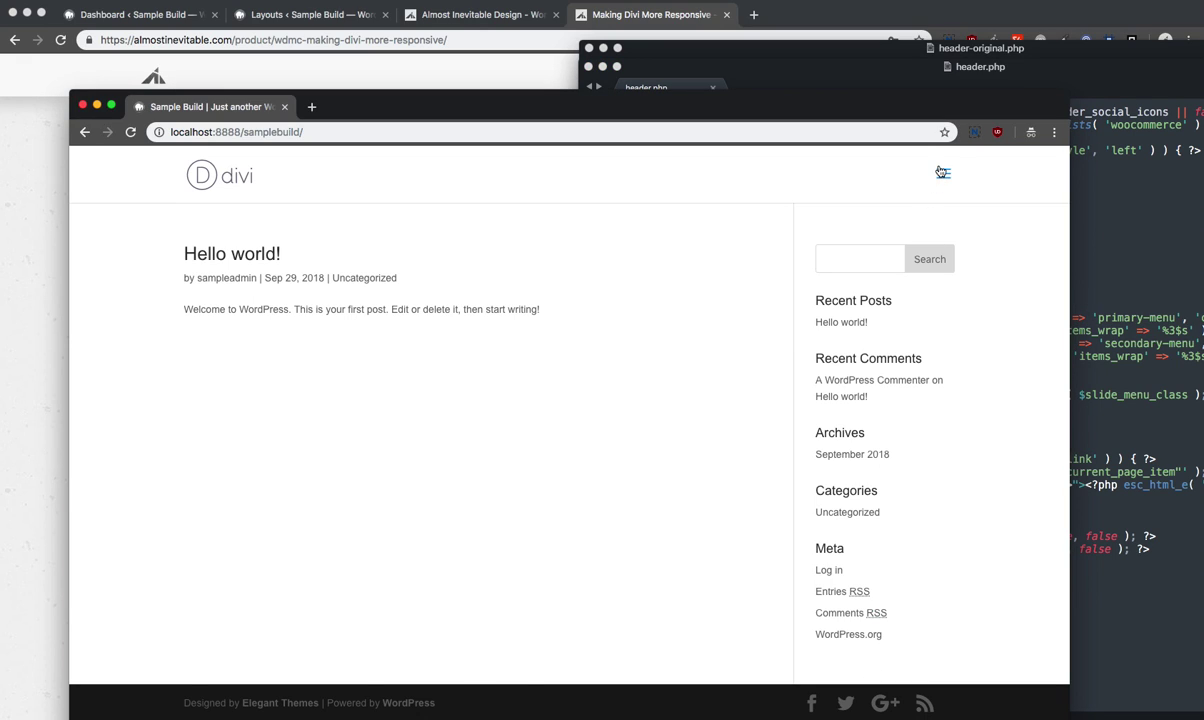
{"action": "left_click", "coordinate": [943, 174]}
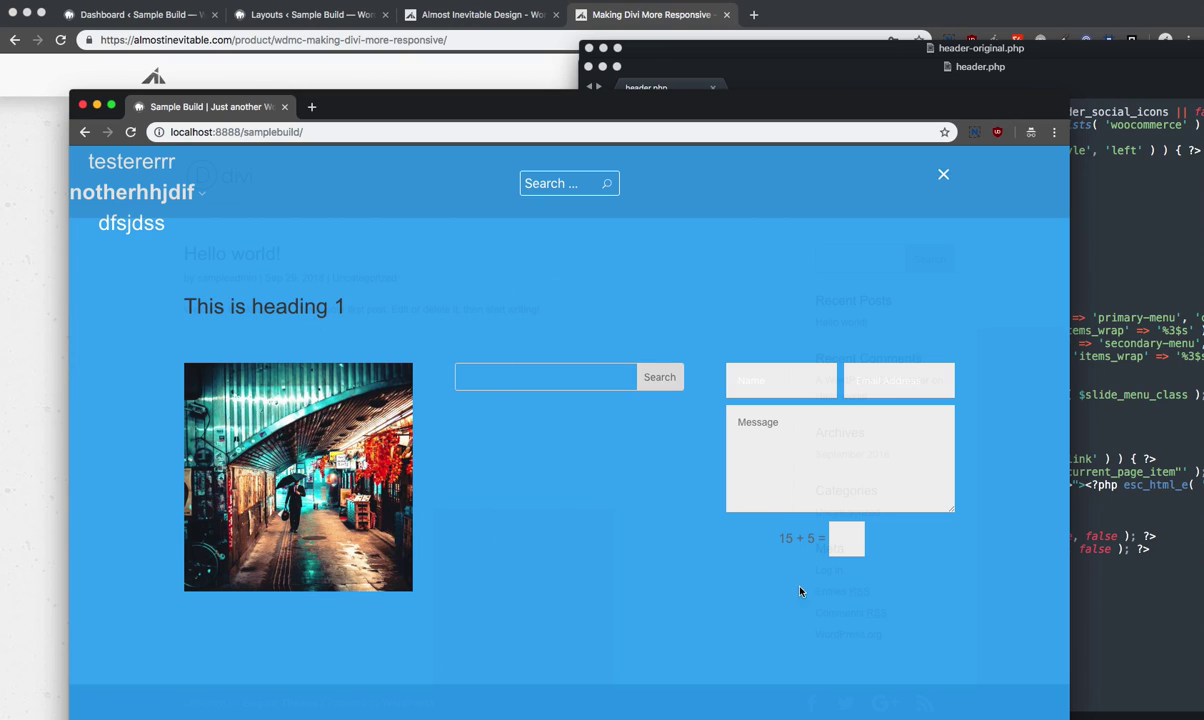
{"action": "left_click_drag", "start_coordinate": [563, 104], "coordinate": [541, 46]}
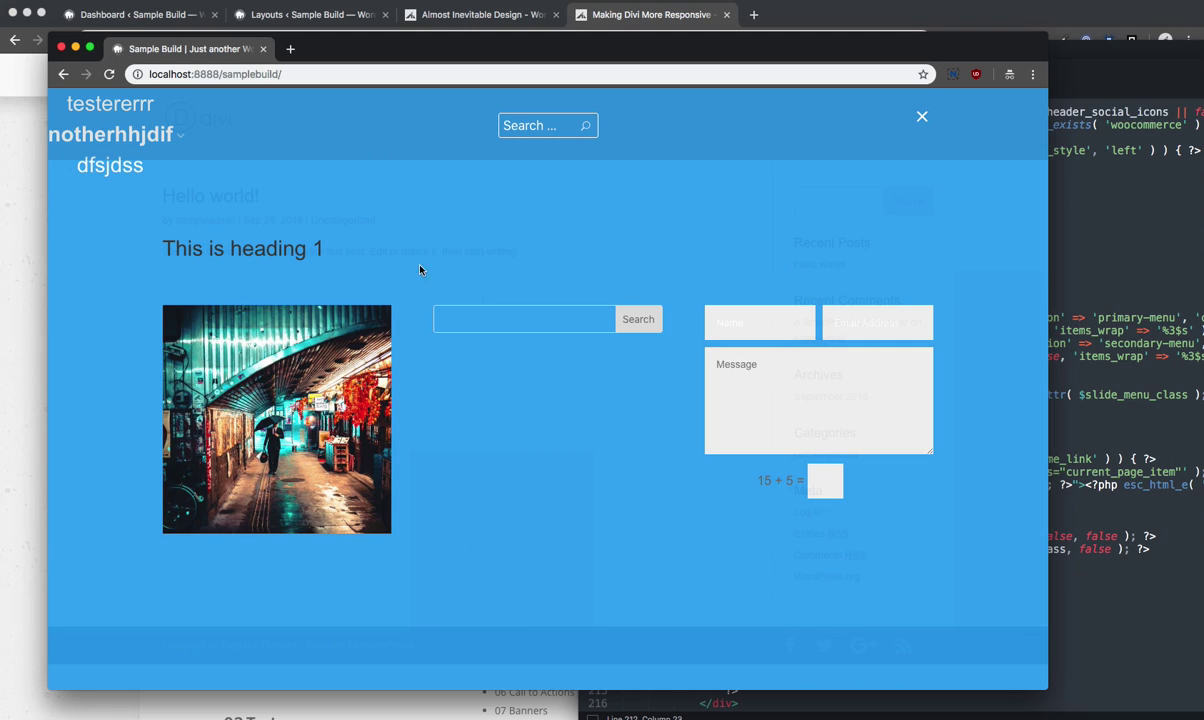
{"action": "left_click_drag", "start_coordinate": [419, 269], "coordinate": [483, 525]}
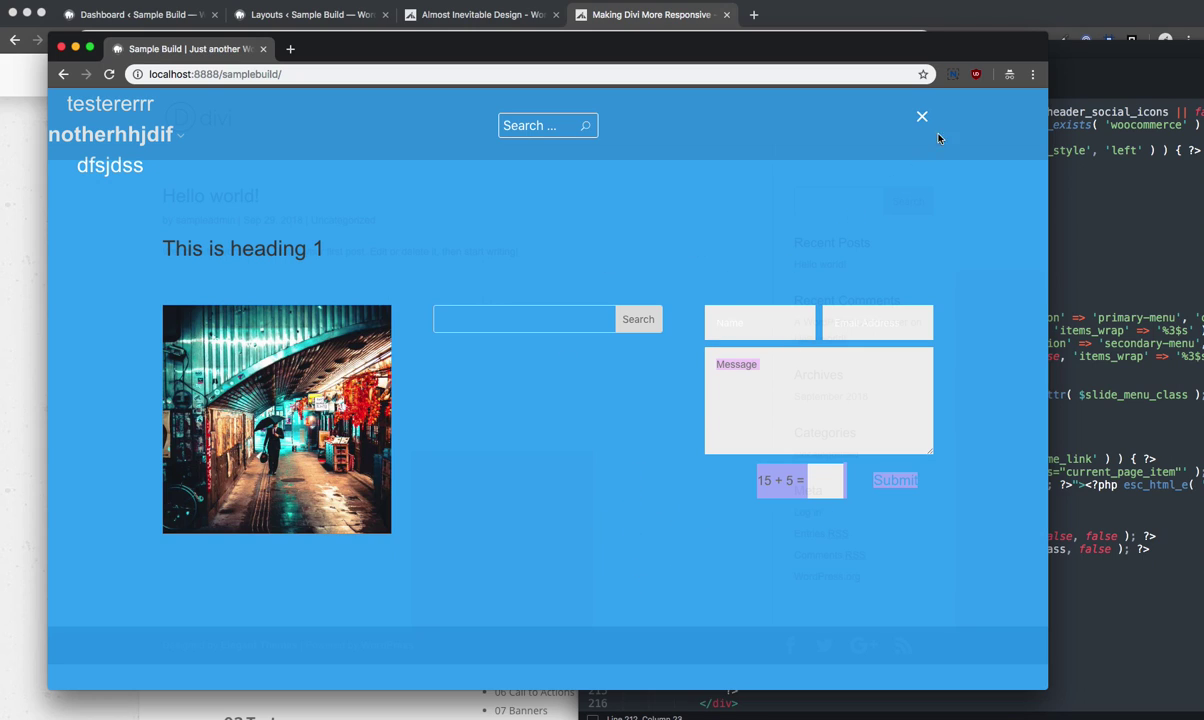
Step: Delete the orginalmenu div block from header.php
{"action": "left_click", "coordinate": [1089, 234]}
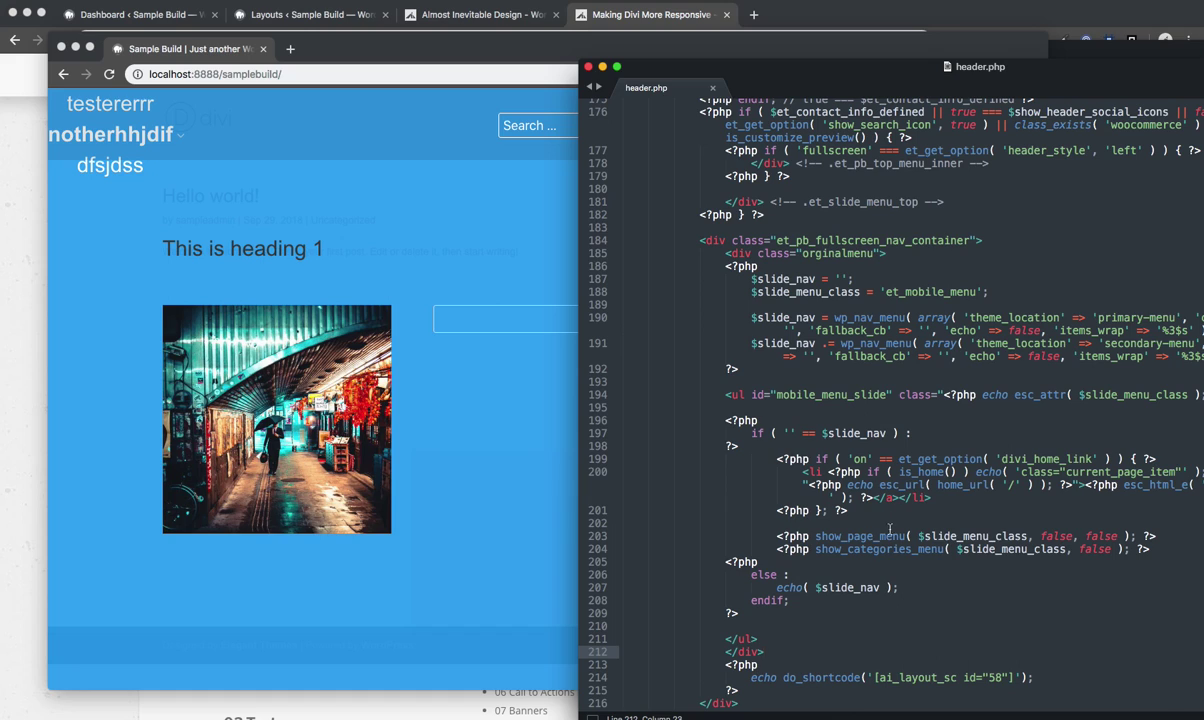
{"action": "left_click", "coordinate": [722, 258], "text": "shift"}
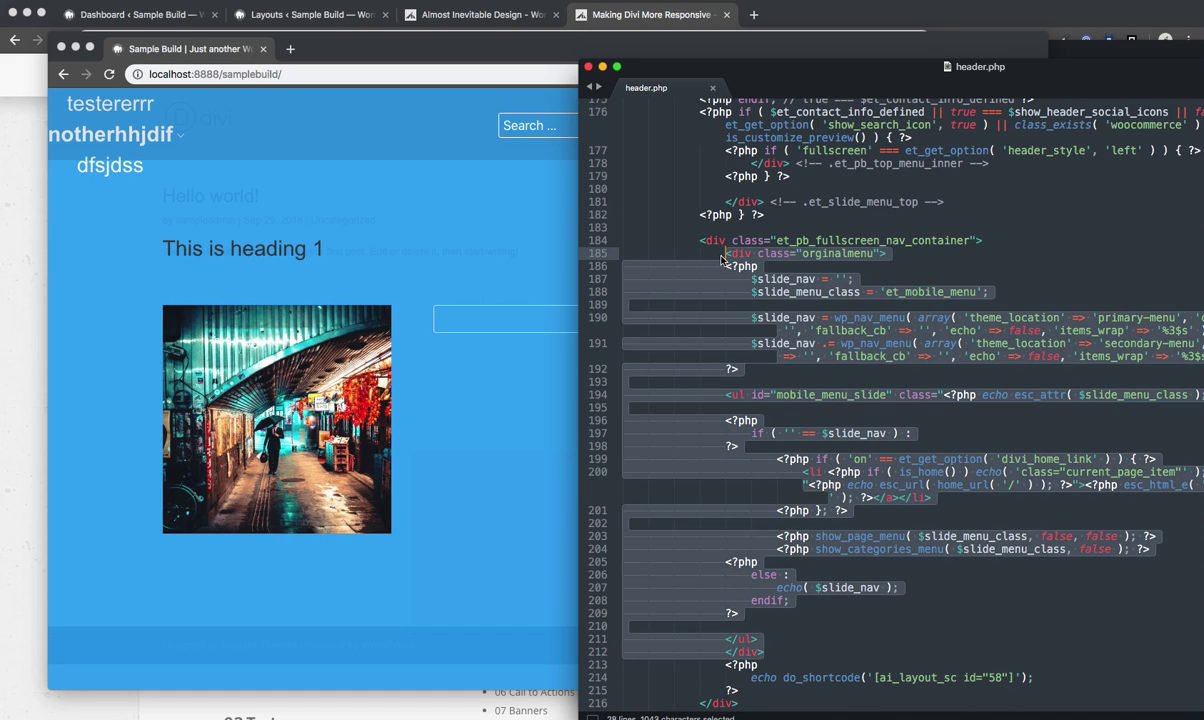
{"action": "key", "text": "BackSpace"}
Step: Reload the sample site and reopen the full-screen menu to confirm only layout 58 shows
{"action": "left_click", "coordinate": [512, 262]}
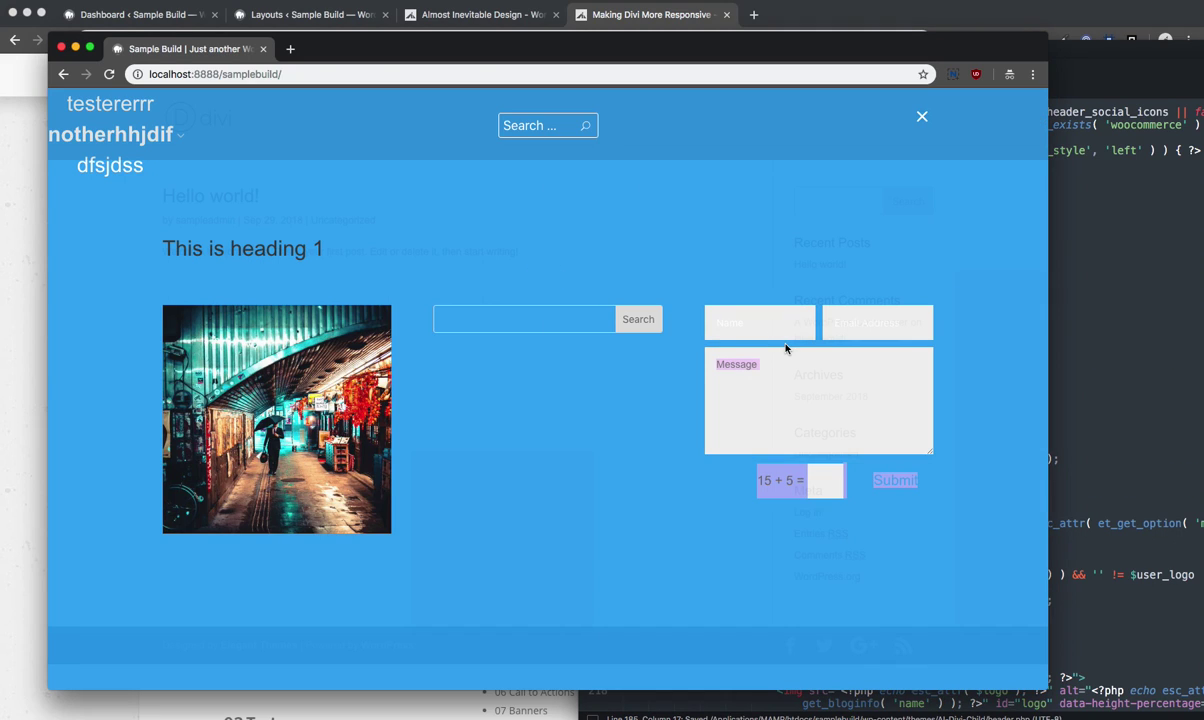
{"action": "key", "text": "super+r"}
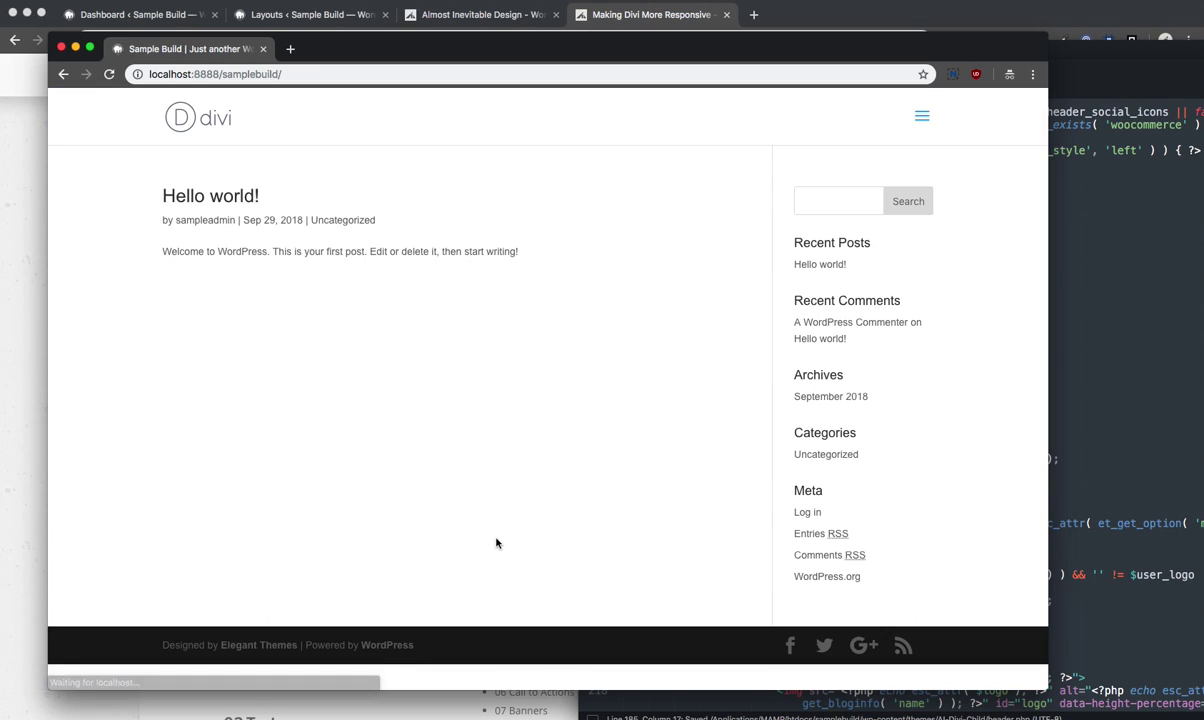
{"action": "left_click", "coordinate": [920, 117]}
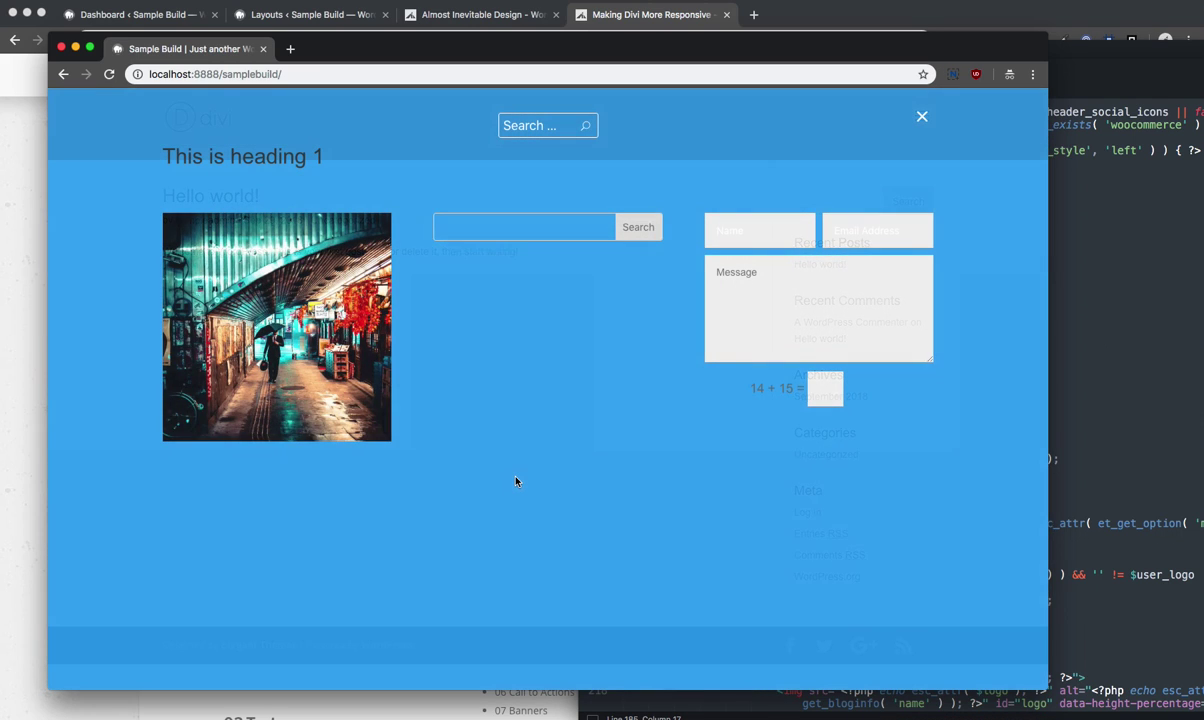